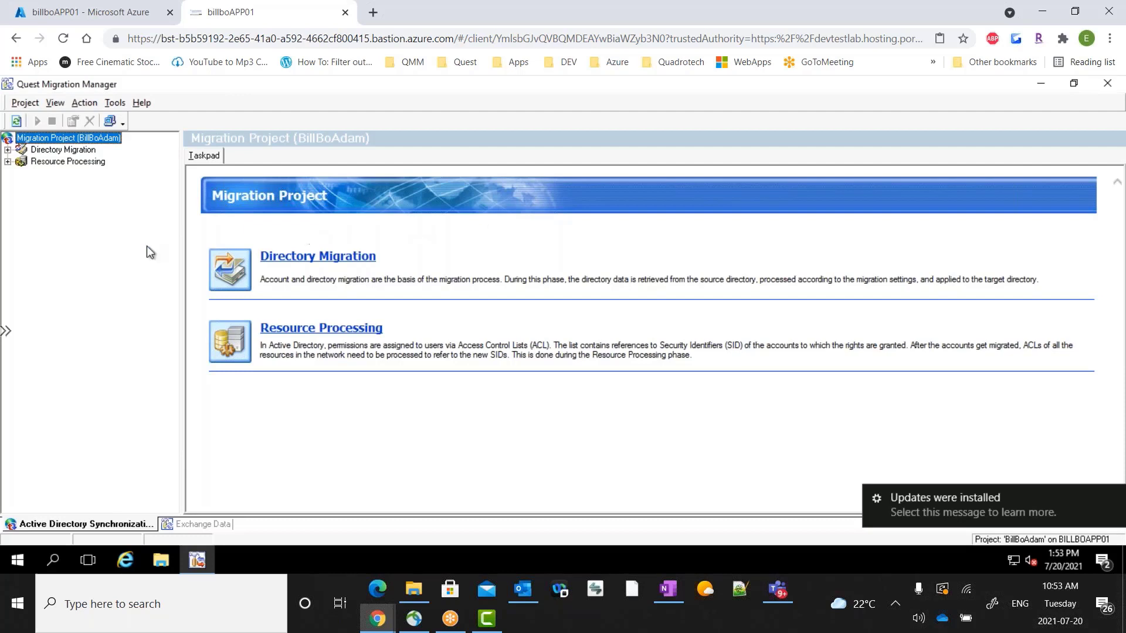
- Expand Directory Migration and the billbosrc to billbo domain pair in the project tree
{"action": "left_click", "coordinate": [8, 150]}
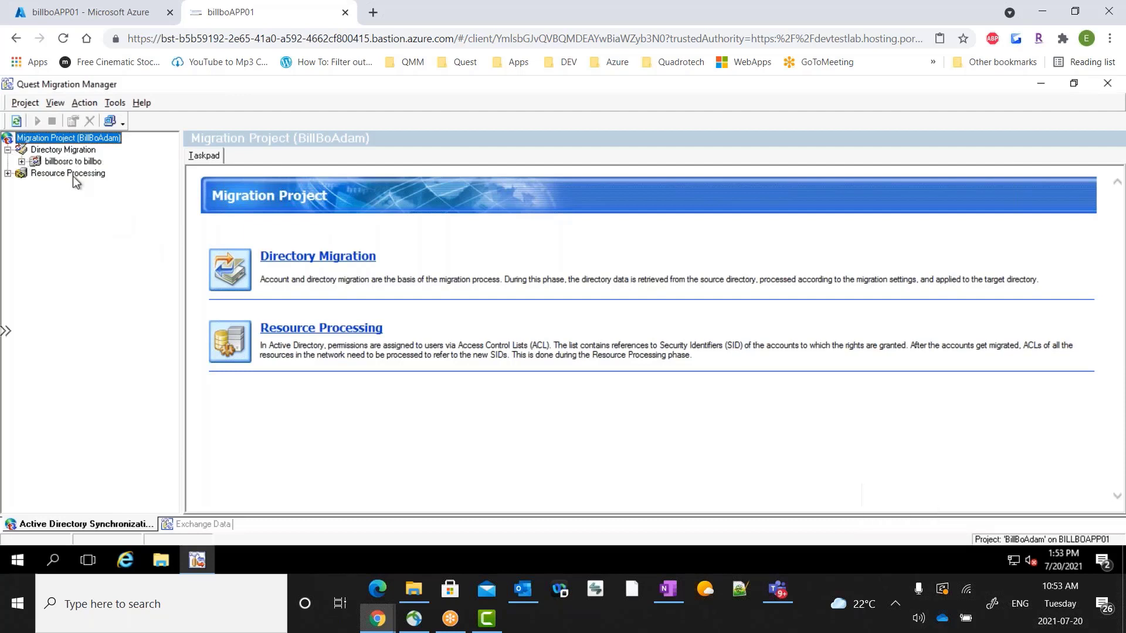
{"action": "left_click", "coordinate": [22, 161]}
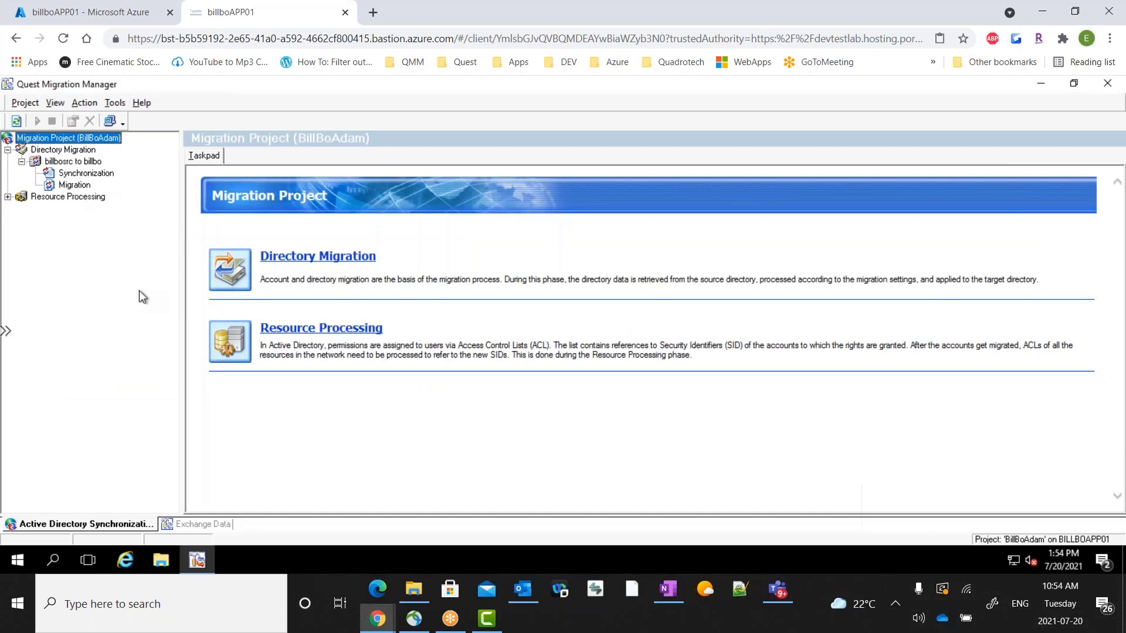
- Start the Open Project Wizard and choose the existing BillBoAdam project on AD LDS server BILLBOAPP01
{"action": "left_click", "coordinate": [16, 106]}
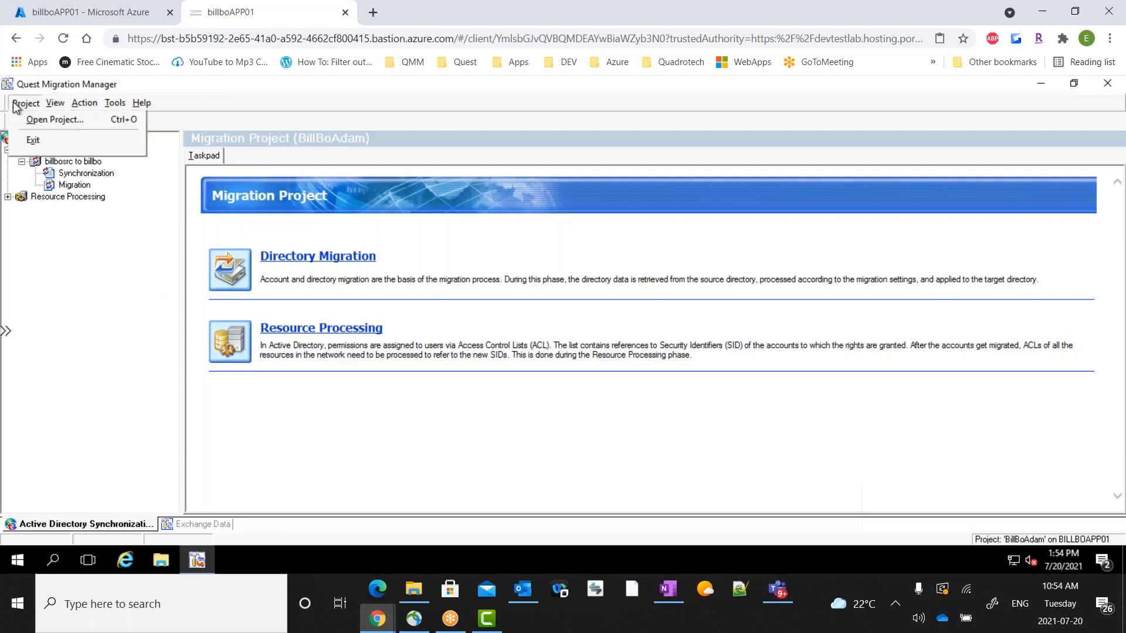
{"action": "left_click", "coordinate": [47, 122]}
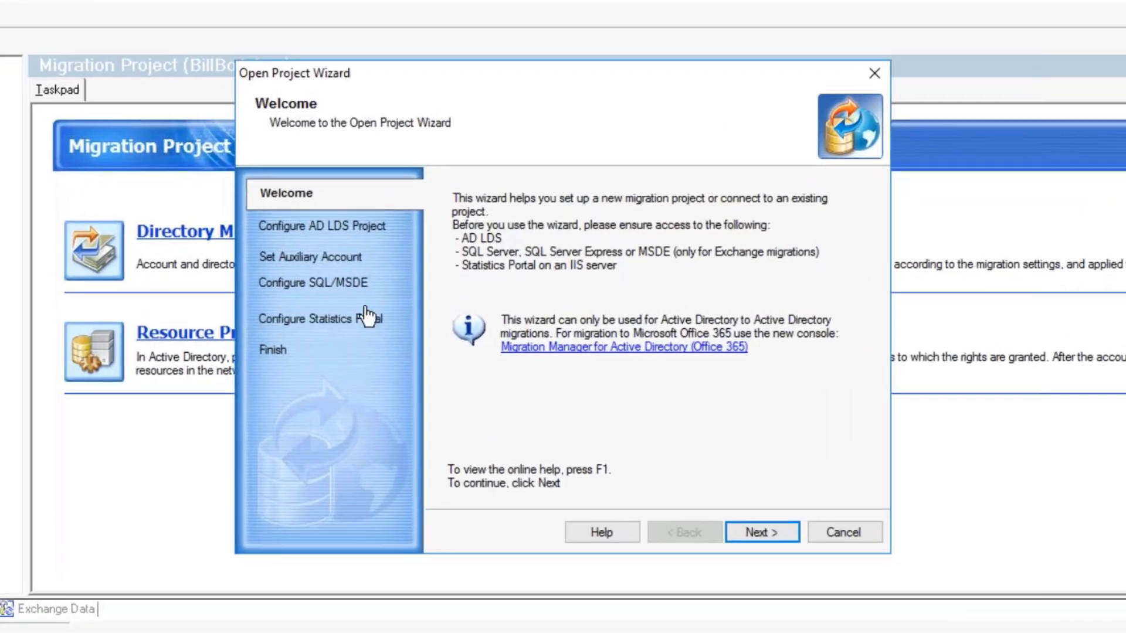
{"action": "left_click", "coordinate": [317, 225]}
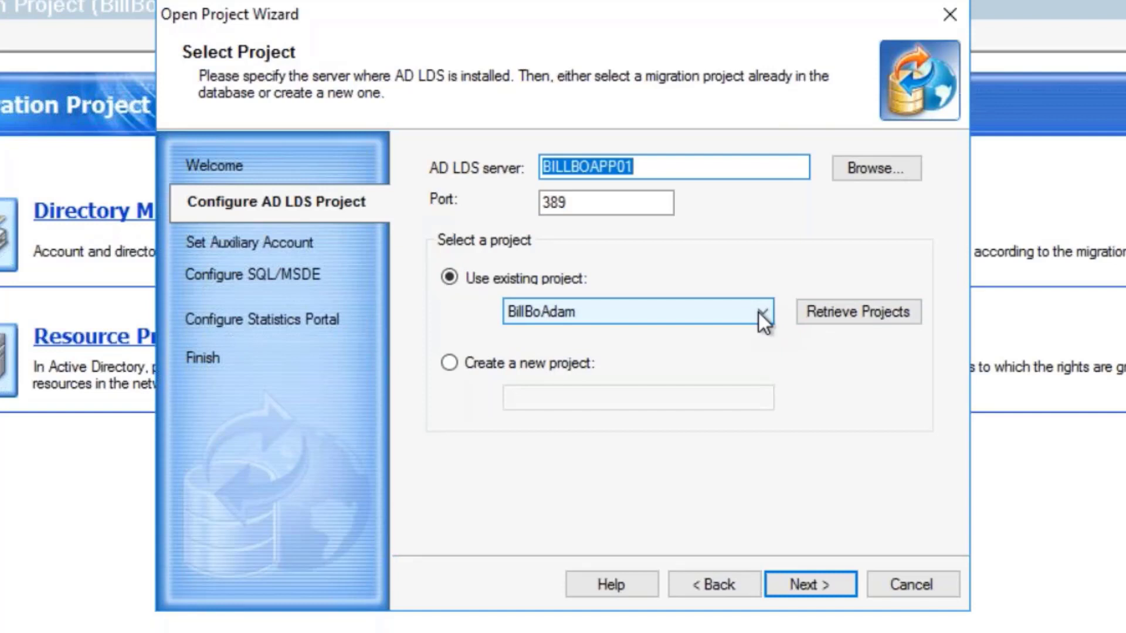
{"action": "left_click", "coordinate": [836, 318]}
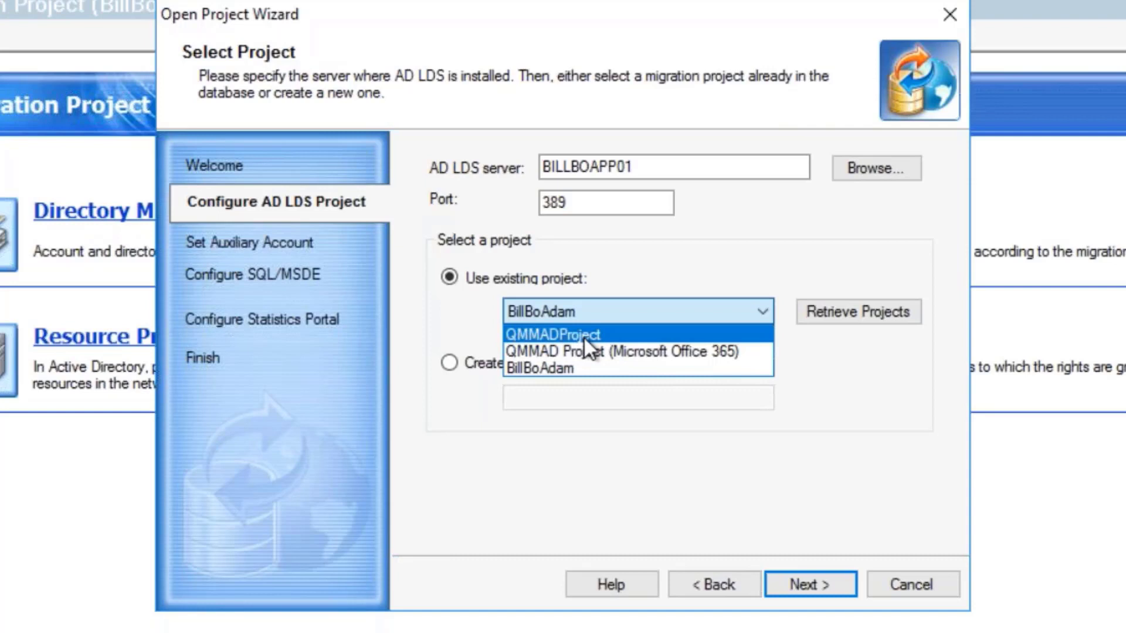
{"action": "left_click", "coordinate": [534, 369]}
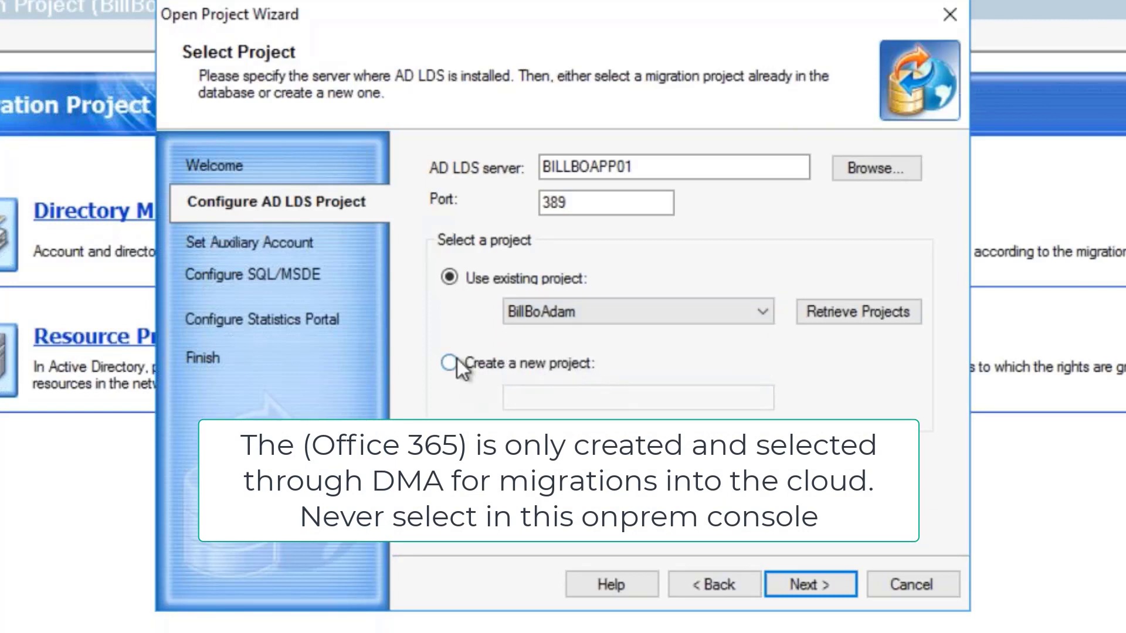
{"action": "left_click", "coordinate": [792, 585]}
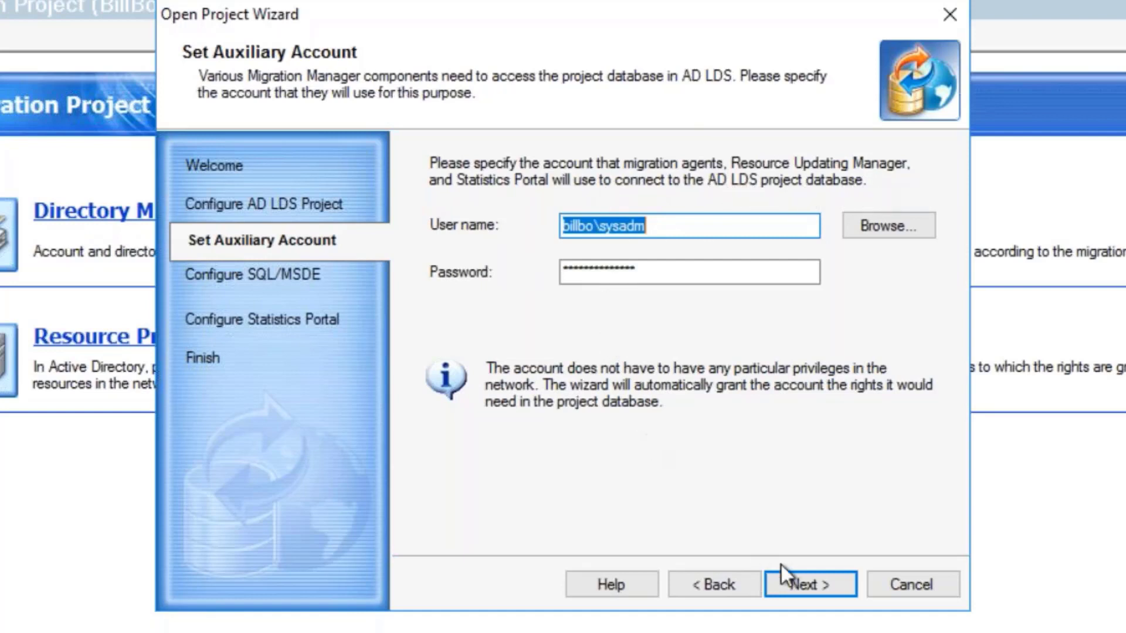
- Accept the saved auxiliary account and the SQL Server authentication settings with the existing database BILLBOSQLDB
{"action": "left_click", "coordinate": [804, 587]}
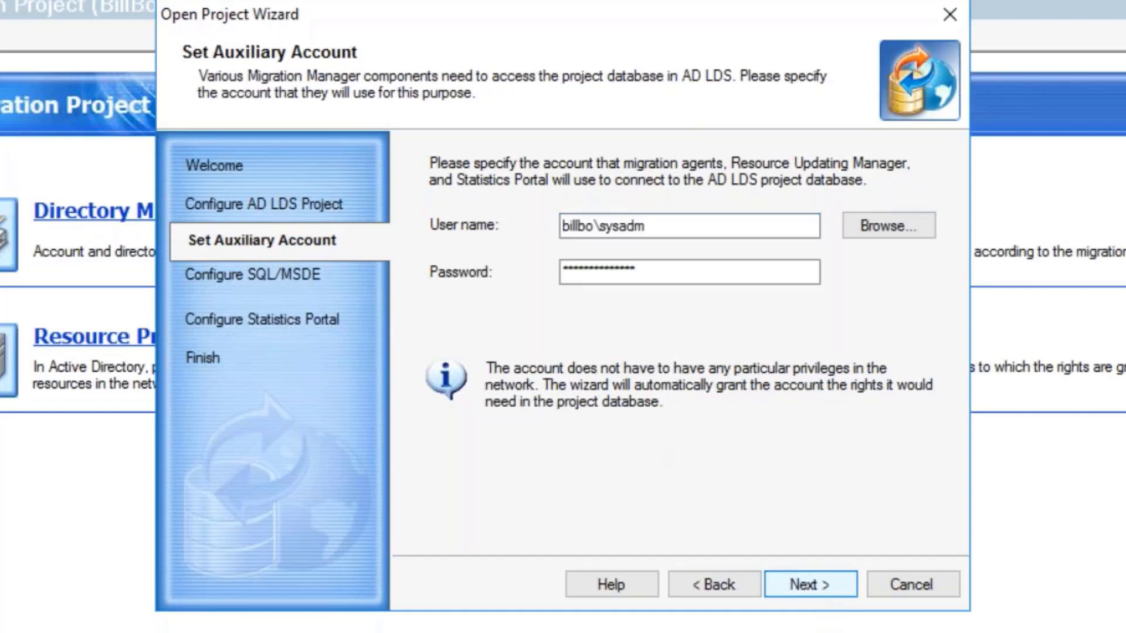
{"action": "left_click", "coordinate": [707, 586]}
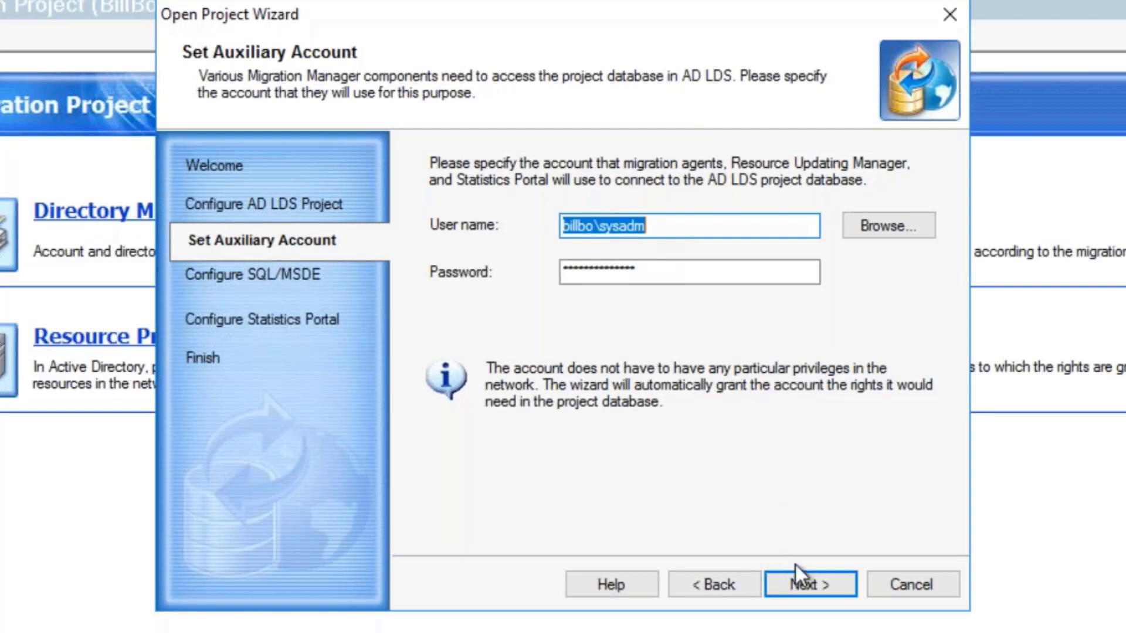
{"action": "left_click", "coordinate": [797, 582]}
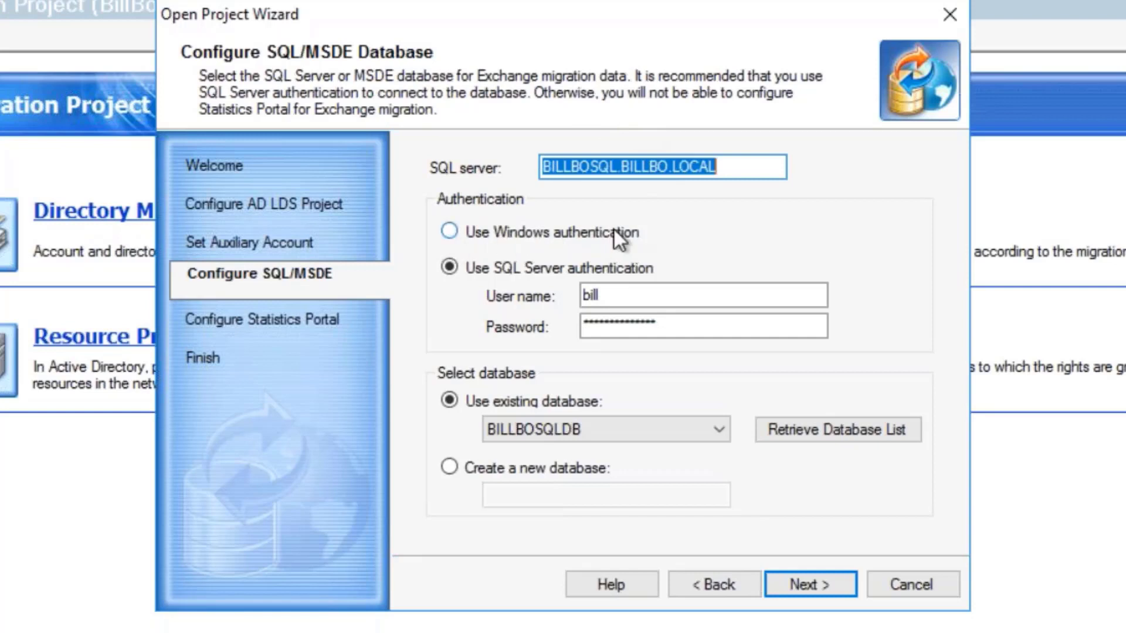
{"action": "left_click", "coordinate": [605, 293]}
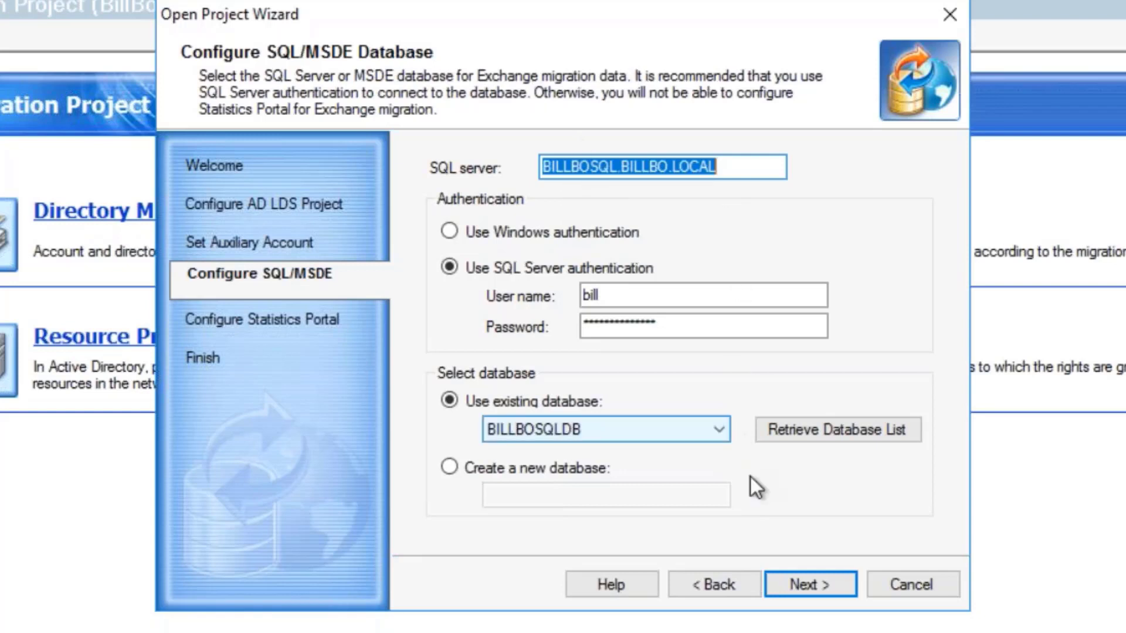
{"action": "left_click", "coordinate": [797, 584]}
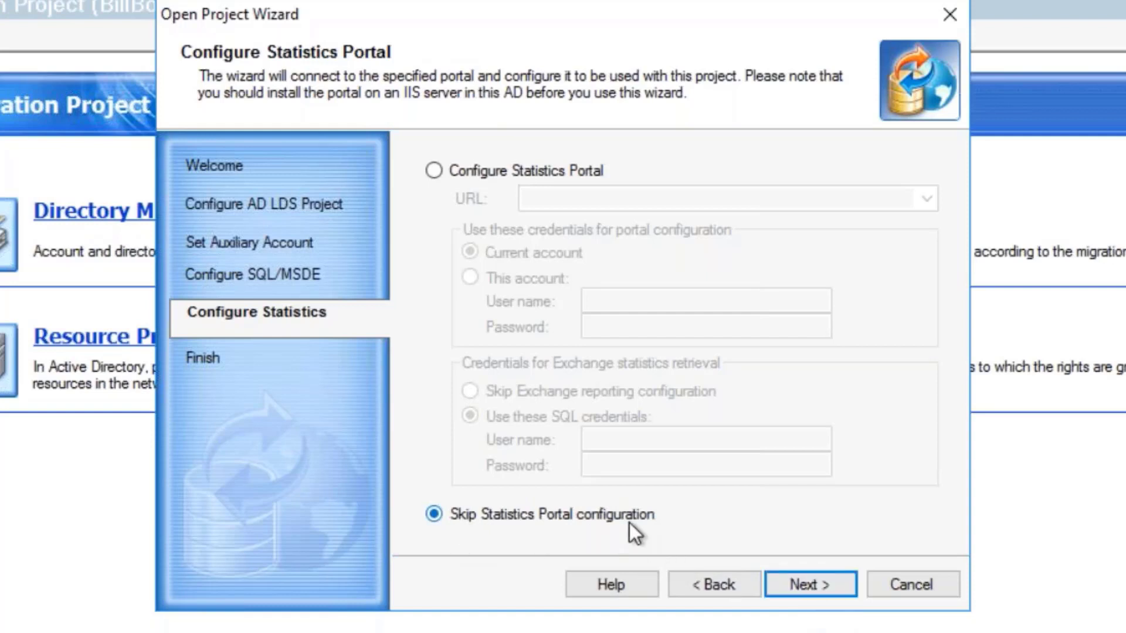
- Skip the Statistics Portal configuration, review the settings summary and finish the wizard to connect to the project
{"action": "left_click", "coordinate": [804, 588]}
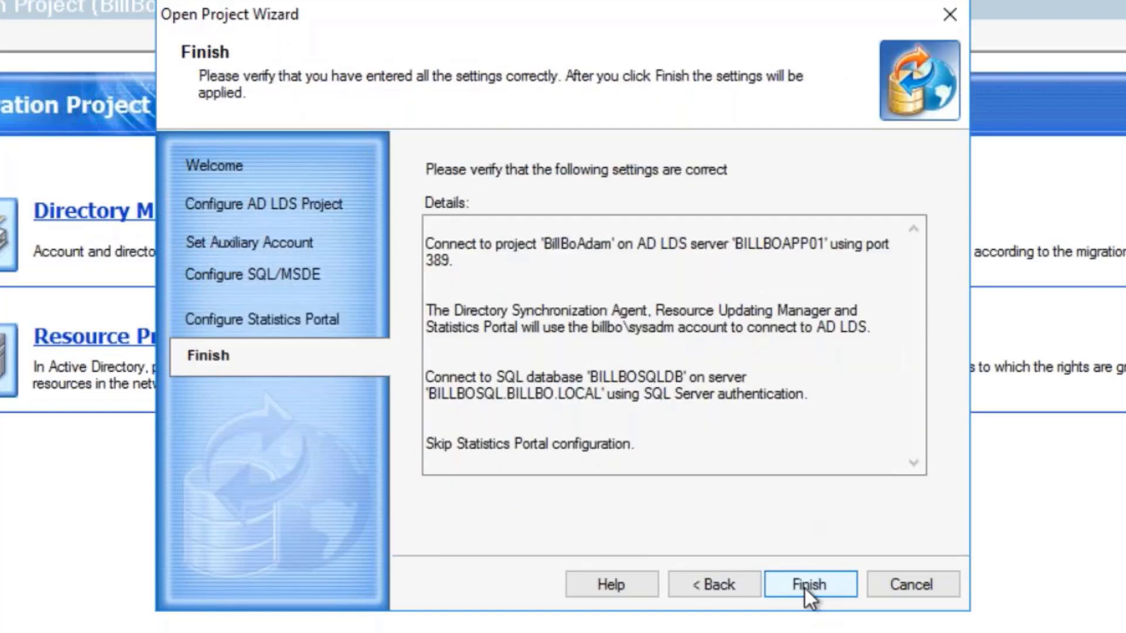
{"action": "left_click", "coordinate": [714, 592]}
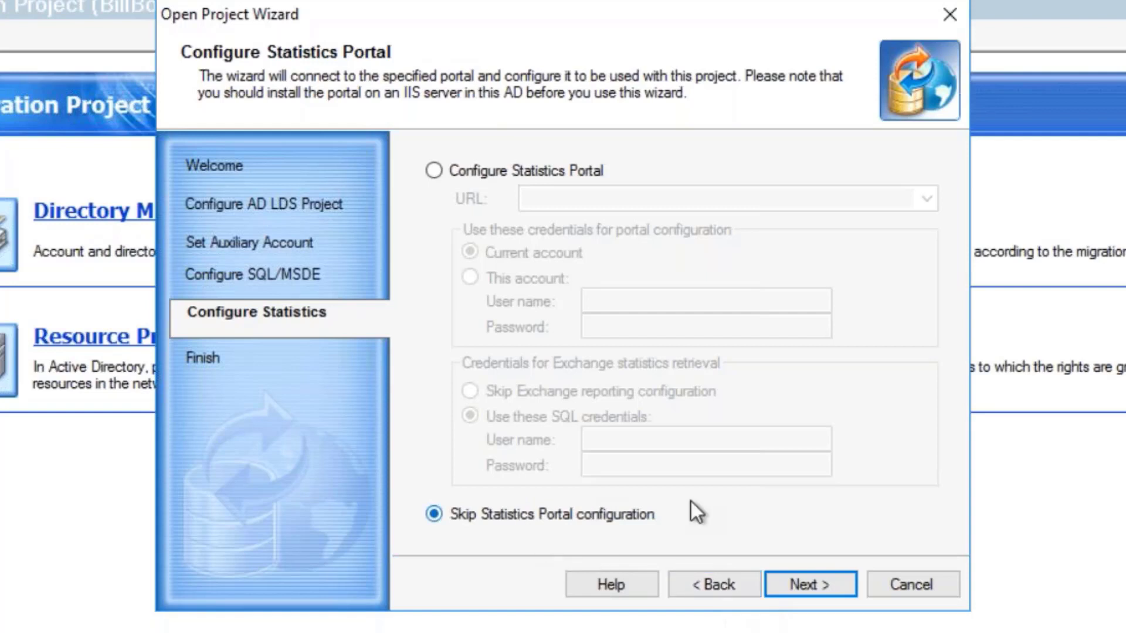
{"action": "left_click", "coordinate": [801, 583]}
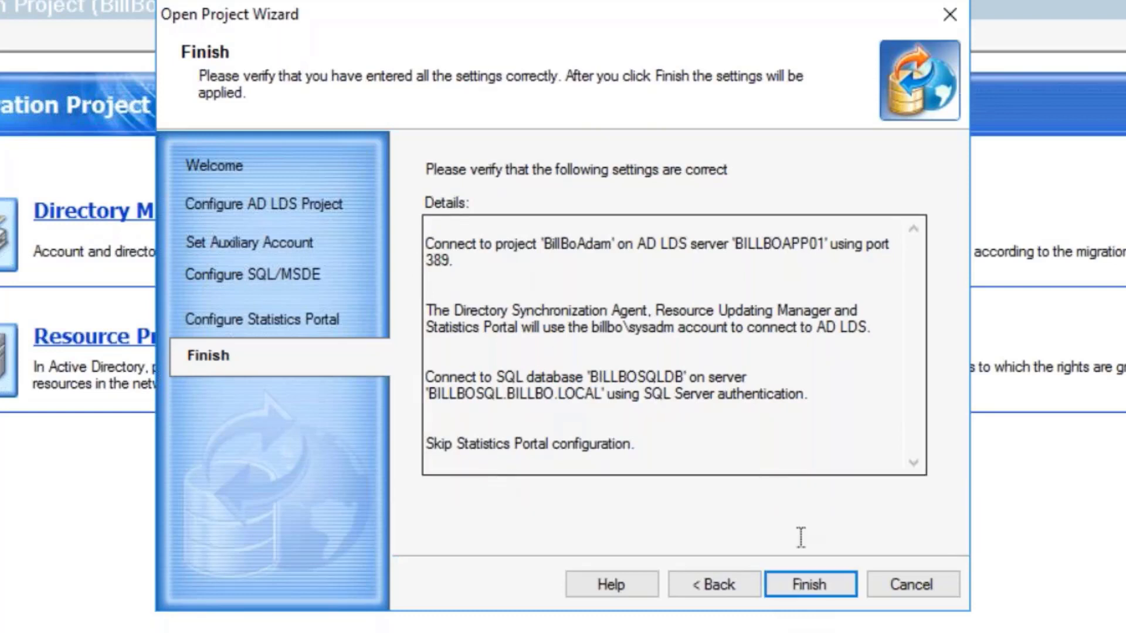
{"action": "left_click", "coordinate": [796, 582]}
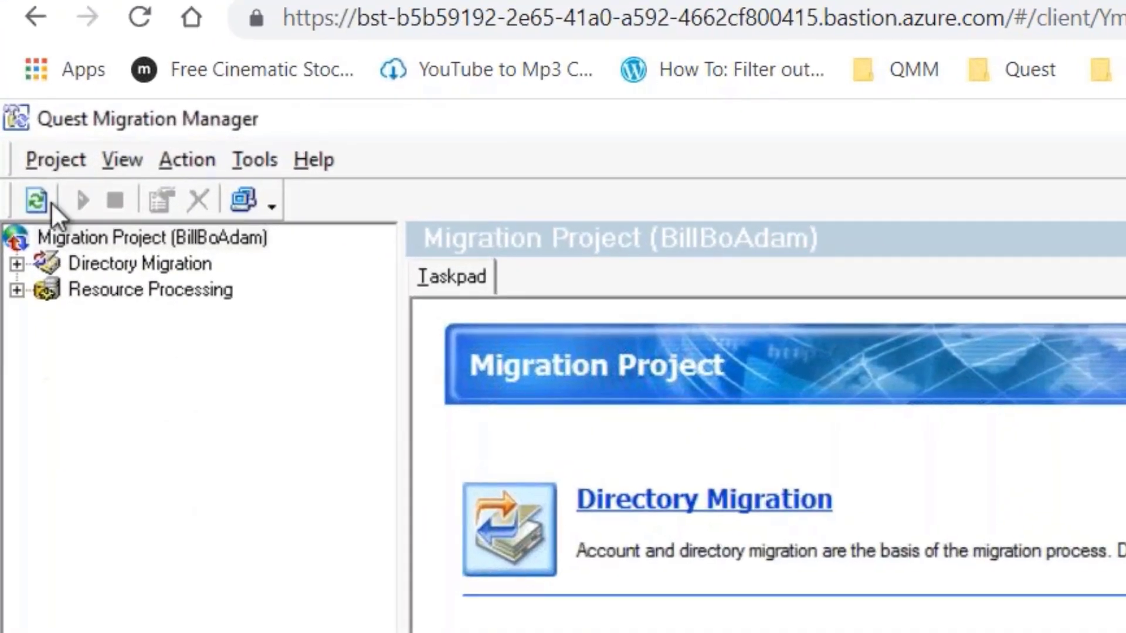
{"action": "left_click", "coordinate": [90, 147]}
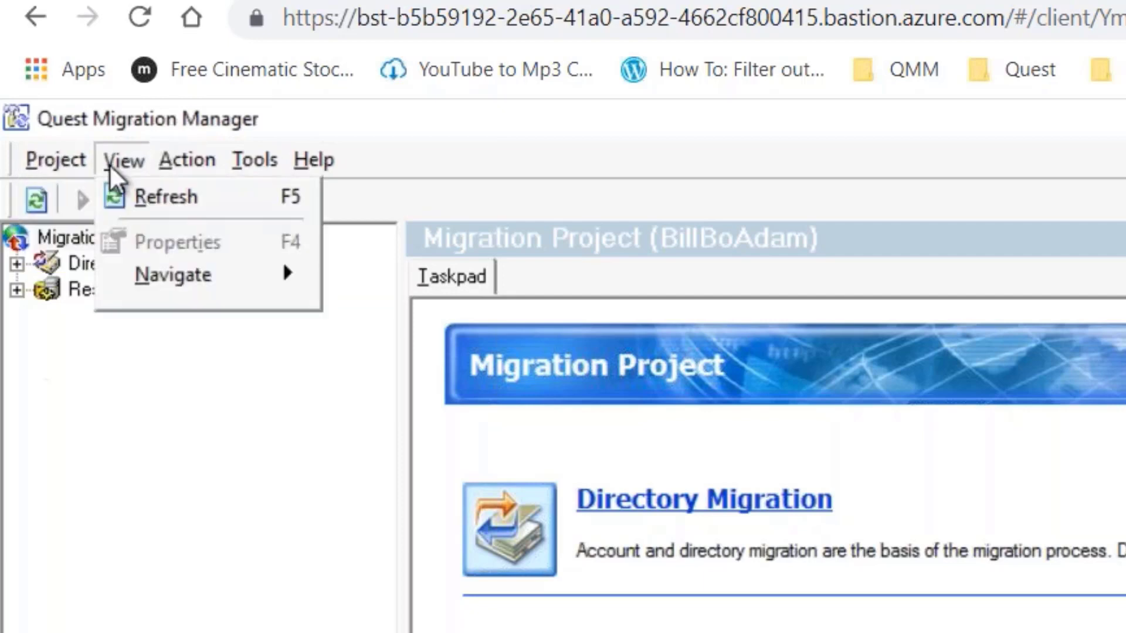
{"action": "mouse_move", "coordinate": [163, 288]}
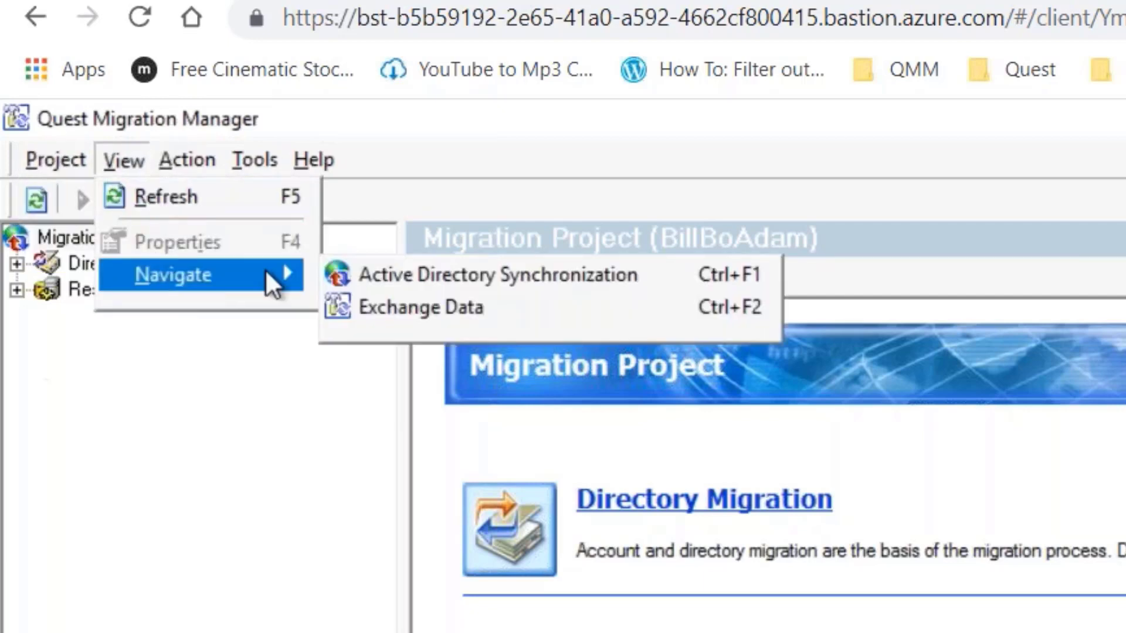
{"action": "mouse_move", "coordinate": [188, 164]}
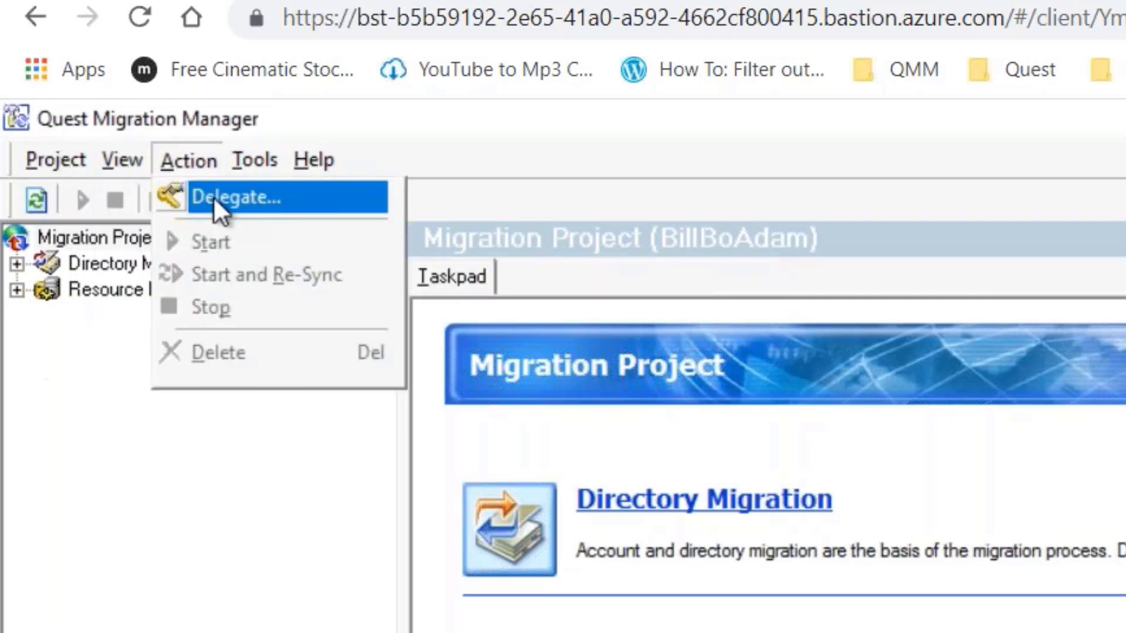
- Expand Directory Migration down to the billbosrc to billbo pair and view its migration sessions with their available commands
{"action": "left_click", "coordinate": [108, 266]}
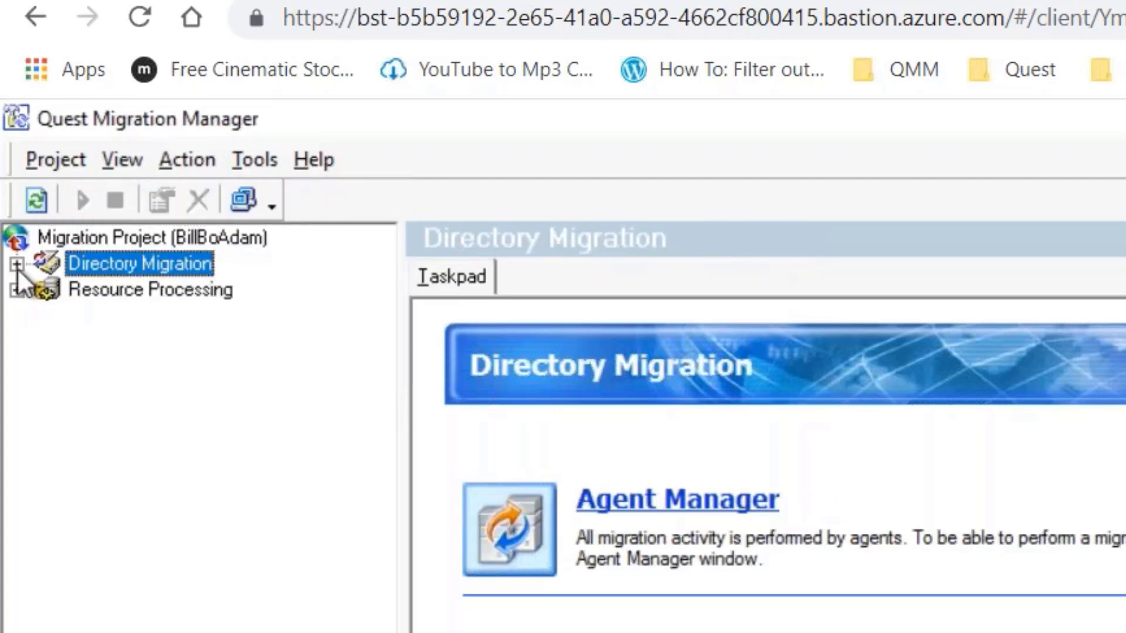
{"action": "left_click", "coordinate": [16, 265]}
{"action": "left_click", "coordinate": [48, 290]}
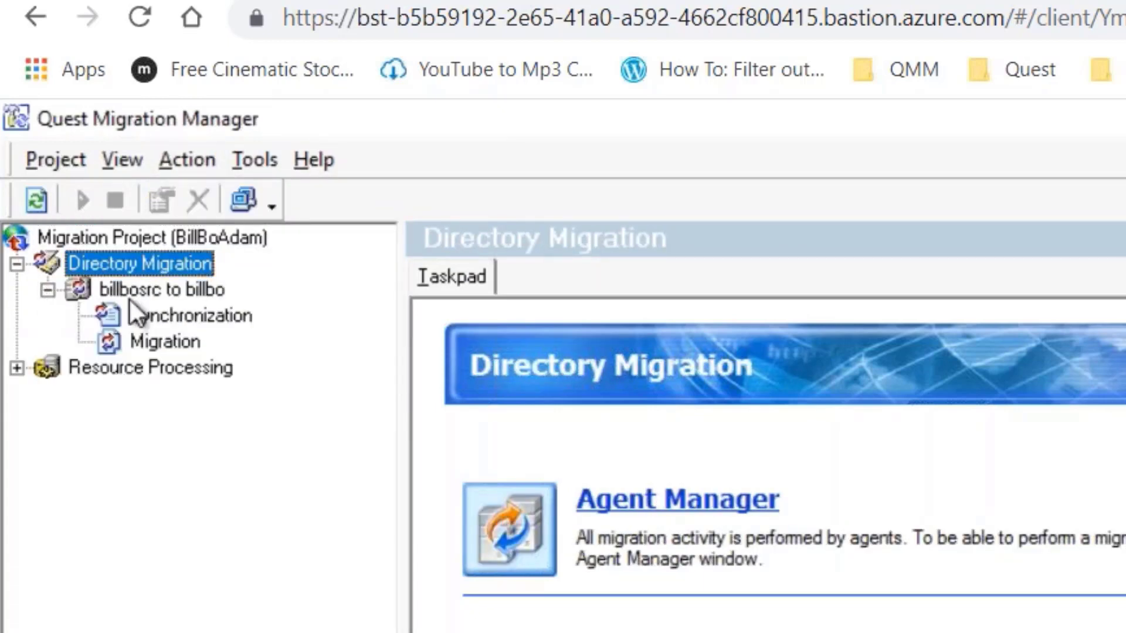
{"action": "left_click", "coordinate": [176, 341]}
{"action": "right_click", "coordinate": [181, 341]}
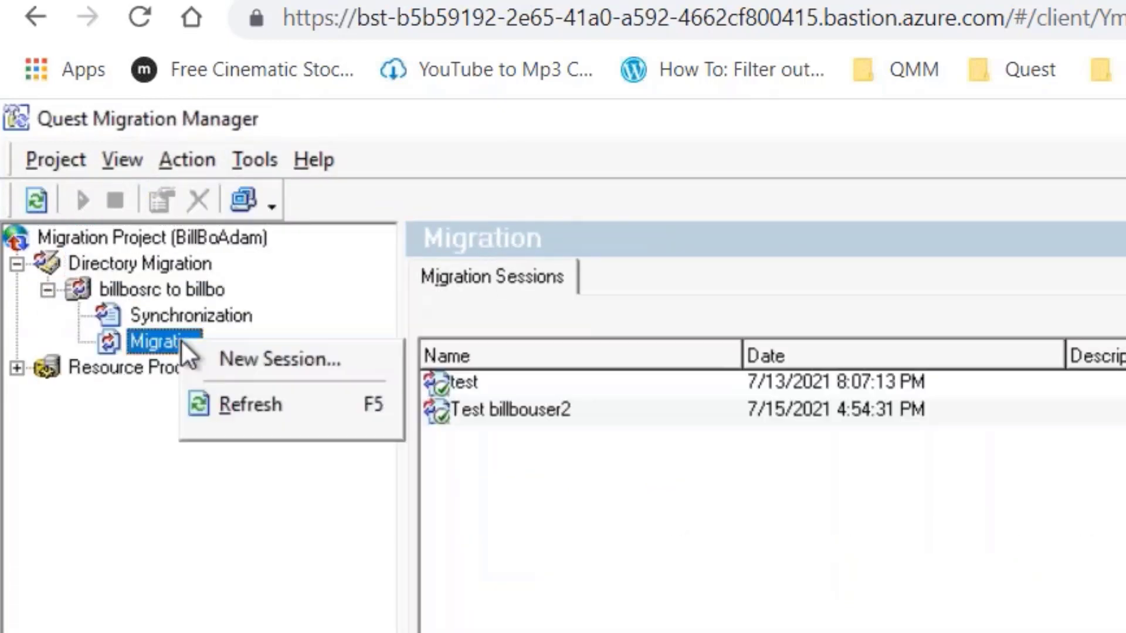
- Examine the commands available for the billbosrc to billbo domain pair, including Delegate, Create, Export to, Resource Processing and Agent Manager
{"action": "left_click", "coordinate": [185, 156]}
{"action": "right_click", "coordinate": [182, 155]}
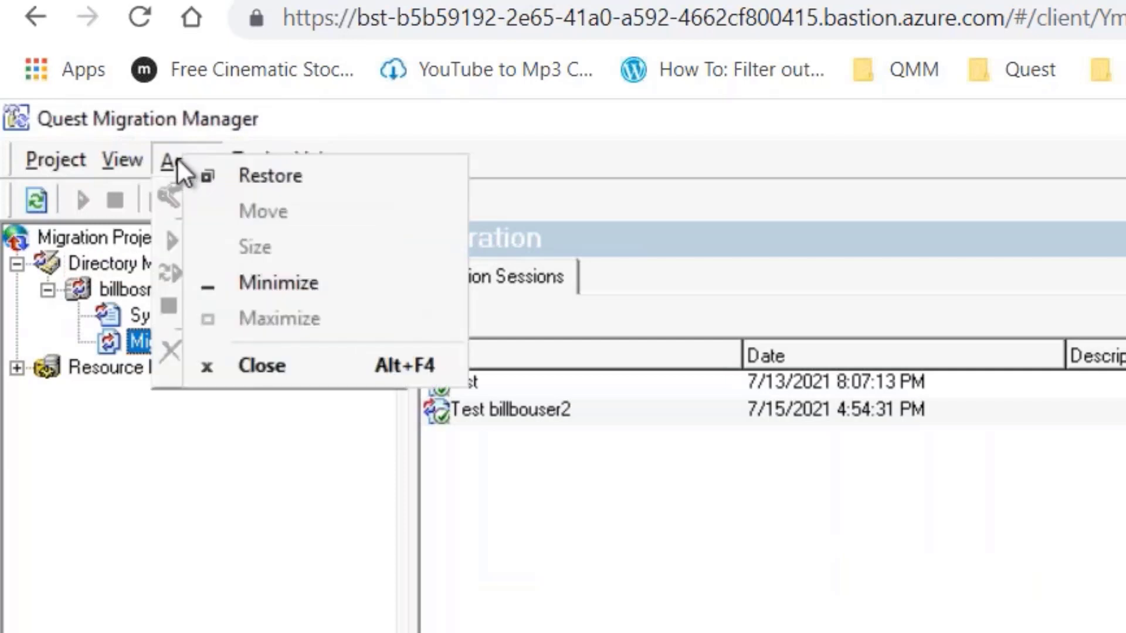
{"action": "left_click", "coordinate": [120, 298]}
{"action": "left_click", "coordinate": [129, 289]}
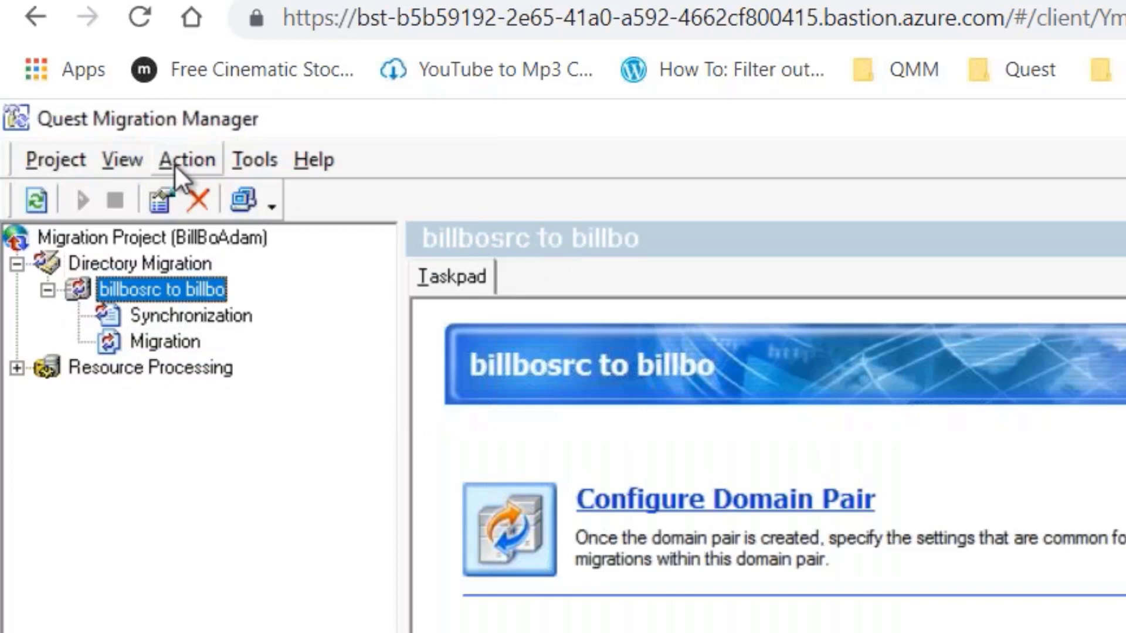
{"action": "left_click", "coordinate": [174, 164]}
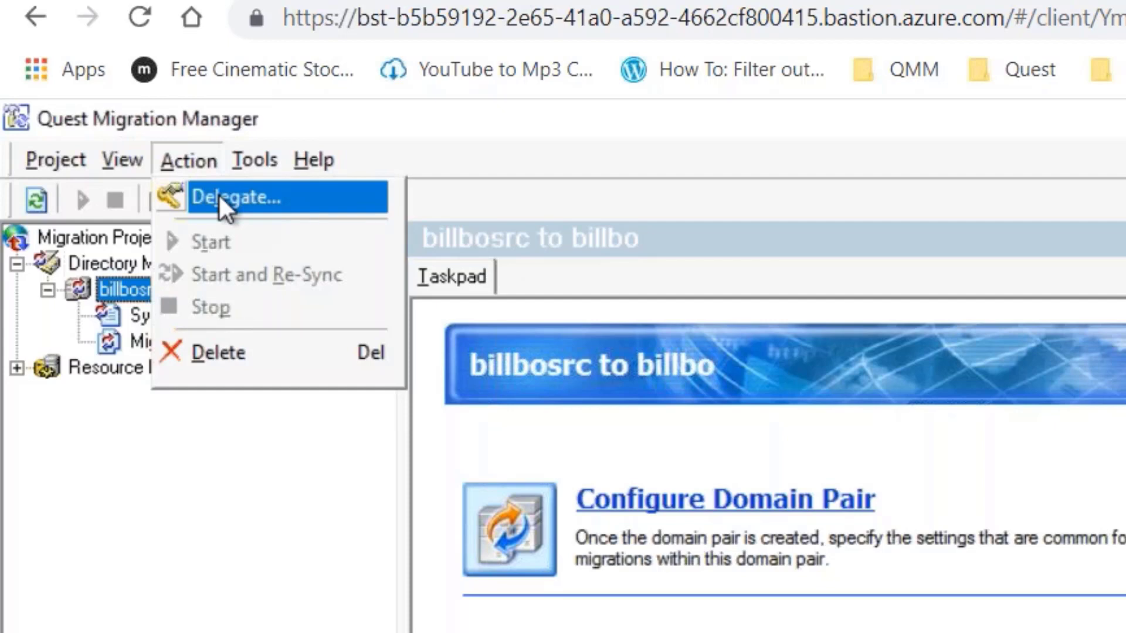
{"action": "mouse_move", "coordinate": [251, 169]}
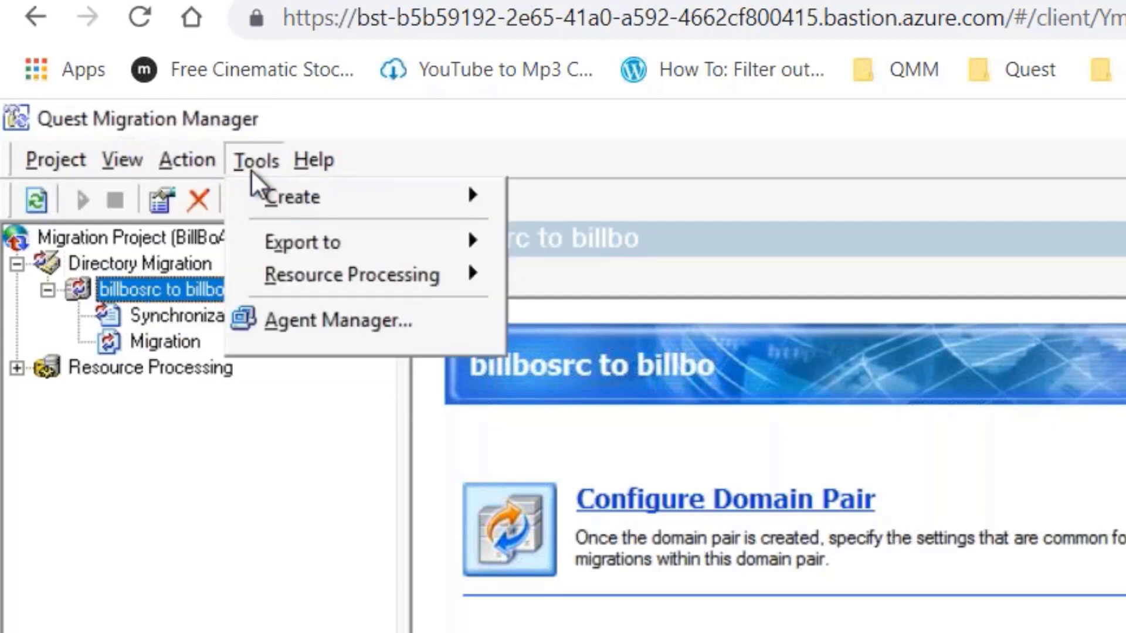
{"action": "mouse_move", "coordinate": [252, 200]}
{"action": "mouse_move", "coordinate": [359, 202]}
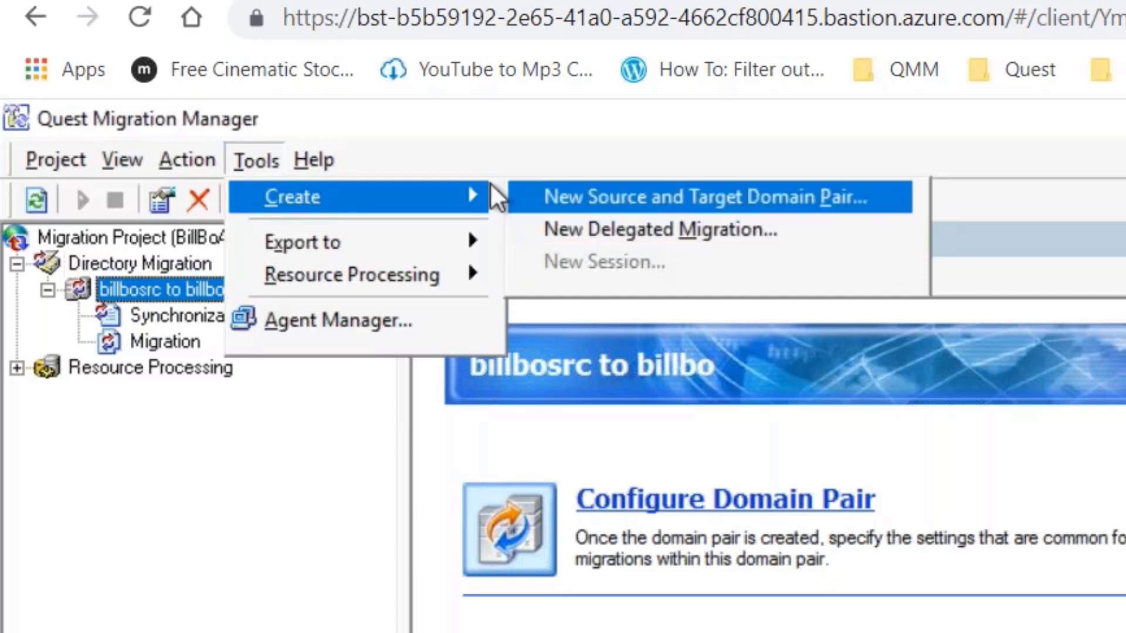
{"action": "mouse_move", "coordinate": [291, 241]}
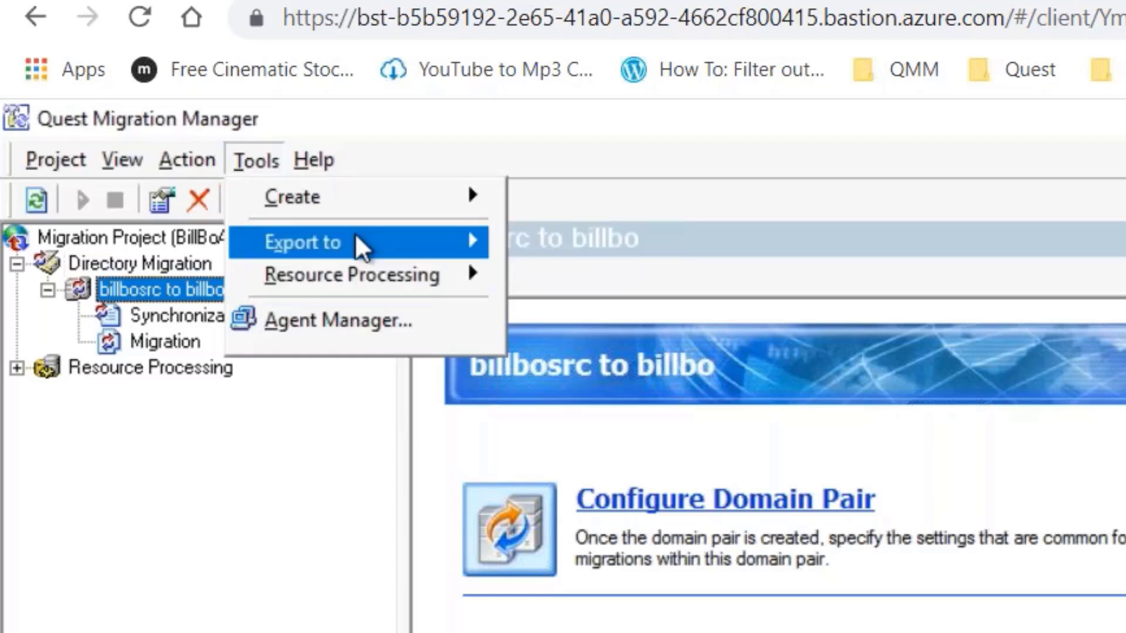
{"action": "mouse_move", "coordinate": [356, 236]}
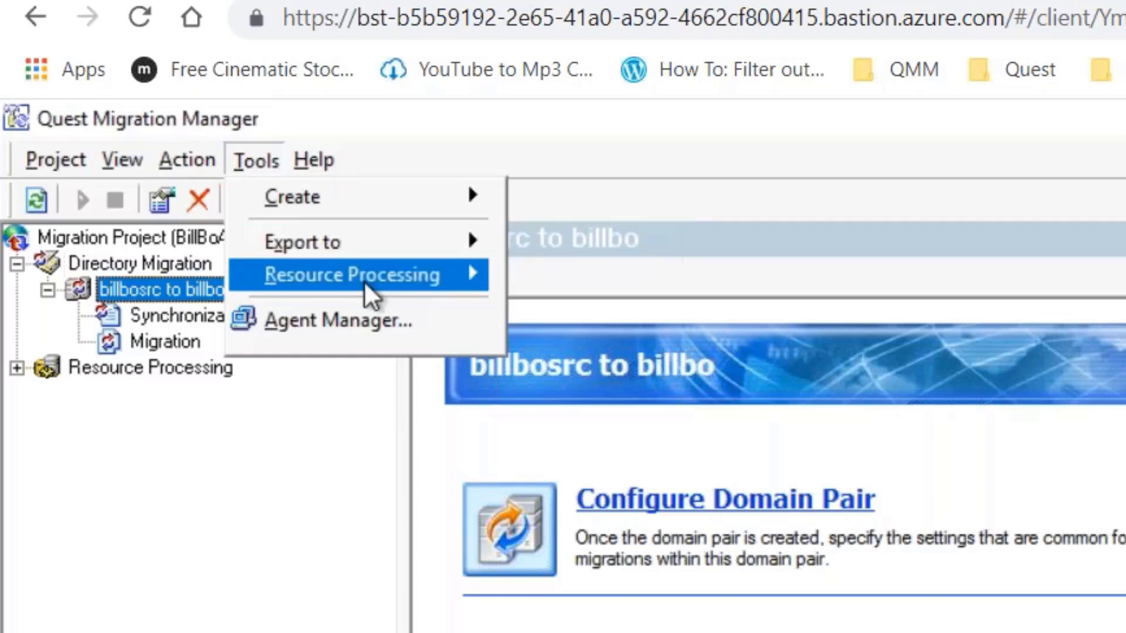
{"action": "mouse_move", "coordinate": [365, 284]}
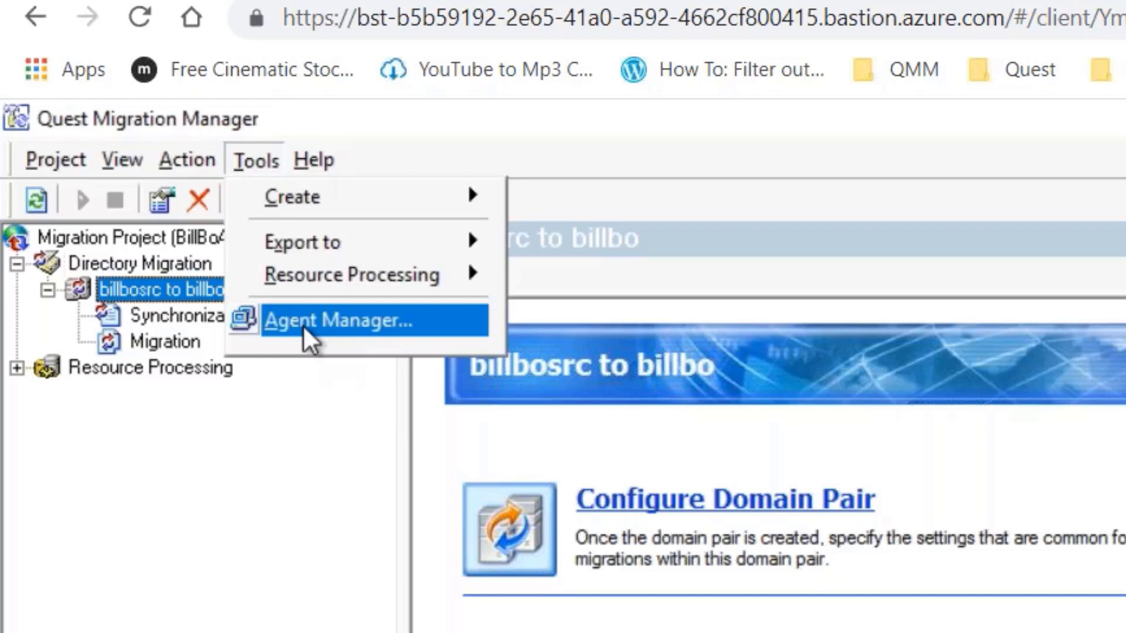
{"action": "left_click", "coordinate": [306, 334]}
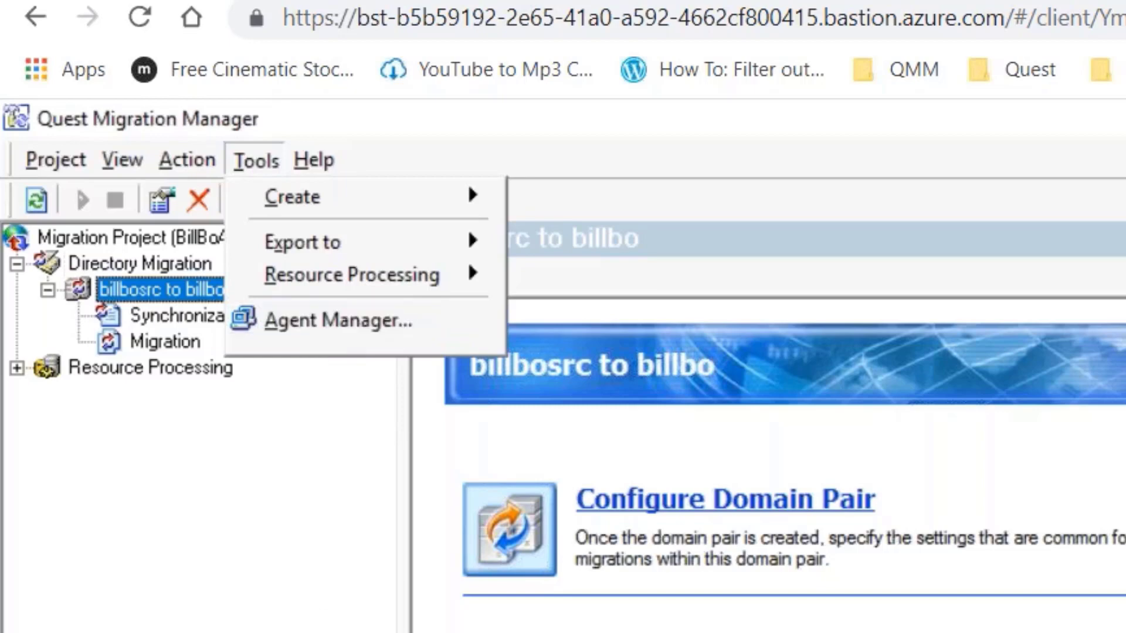
- Open the Windows Services console using services.msc and go to the Quest services in the list
{"action": "key", "text": "super"}
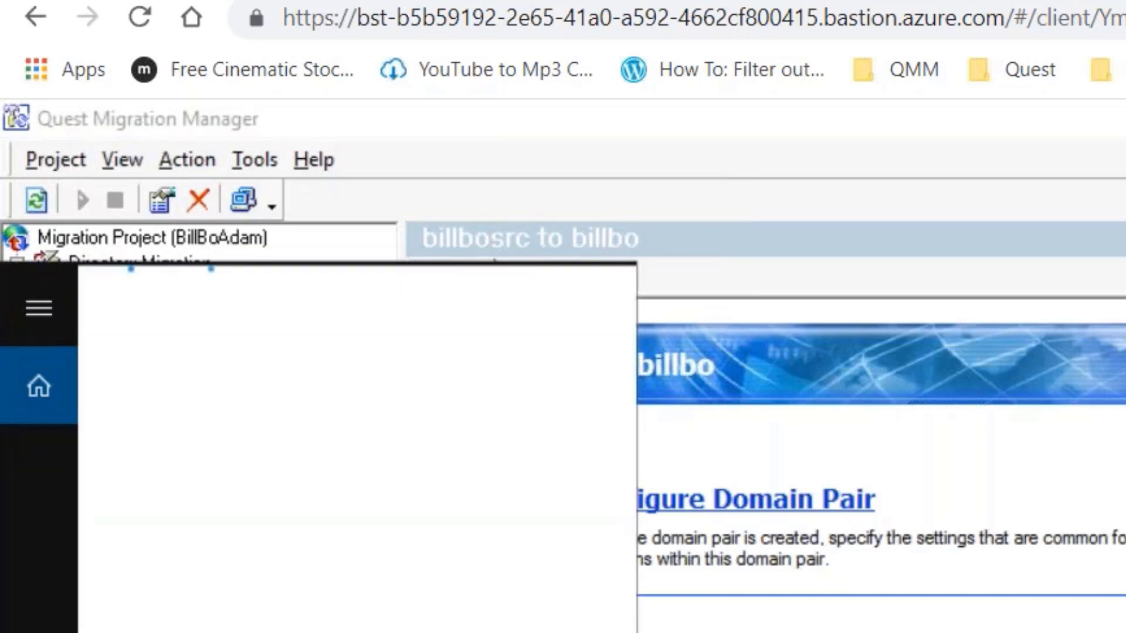
{"action": "type", "text": "services"}
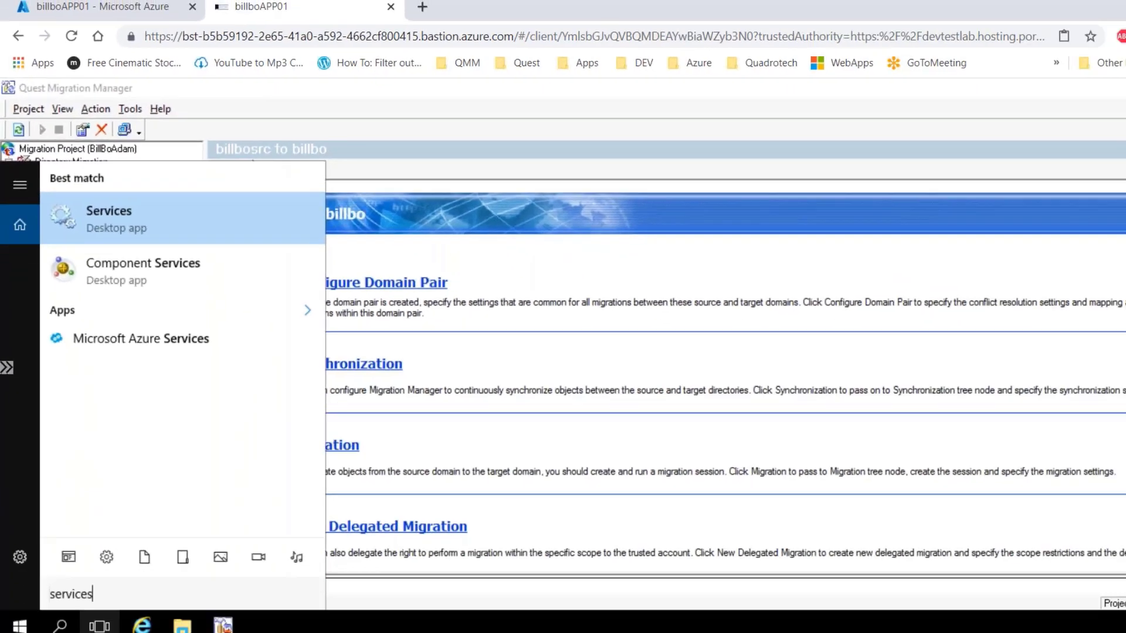
{"action": "type", "text": ".sc"}
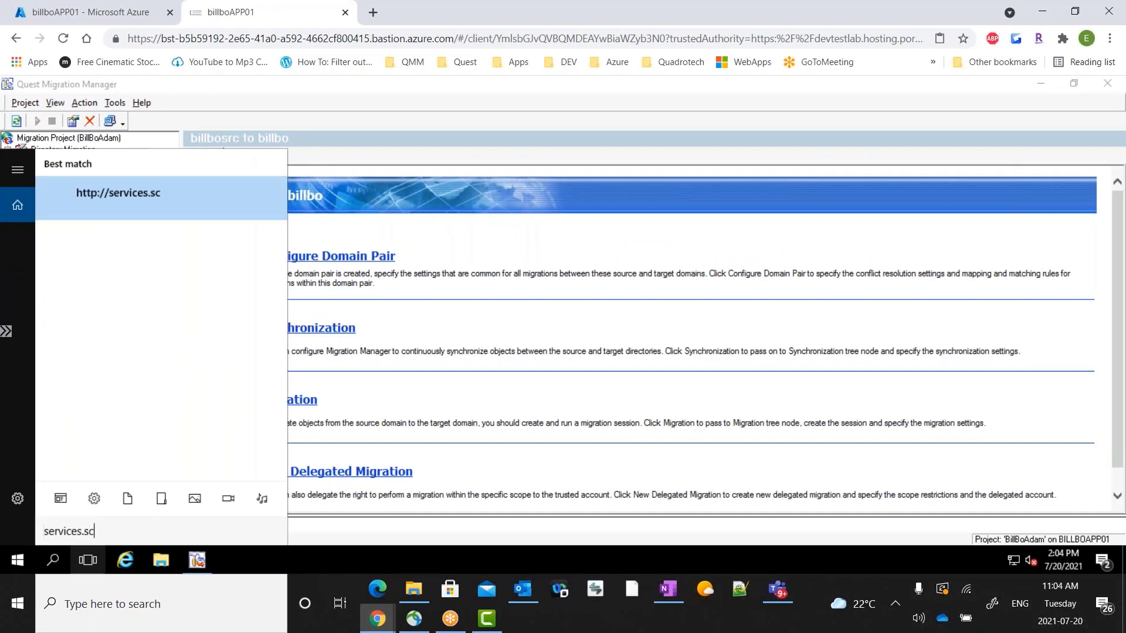
{"action": "key", "text": "BackSpace"}
{"action": "key", "text": "BackSpace"}
{"action": "type", "text": "msc"}
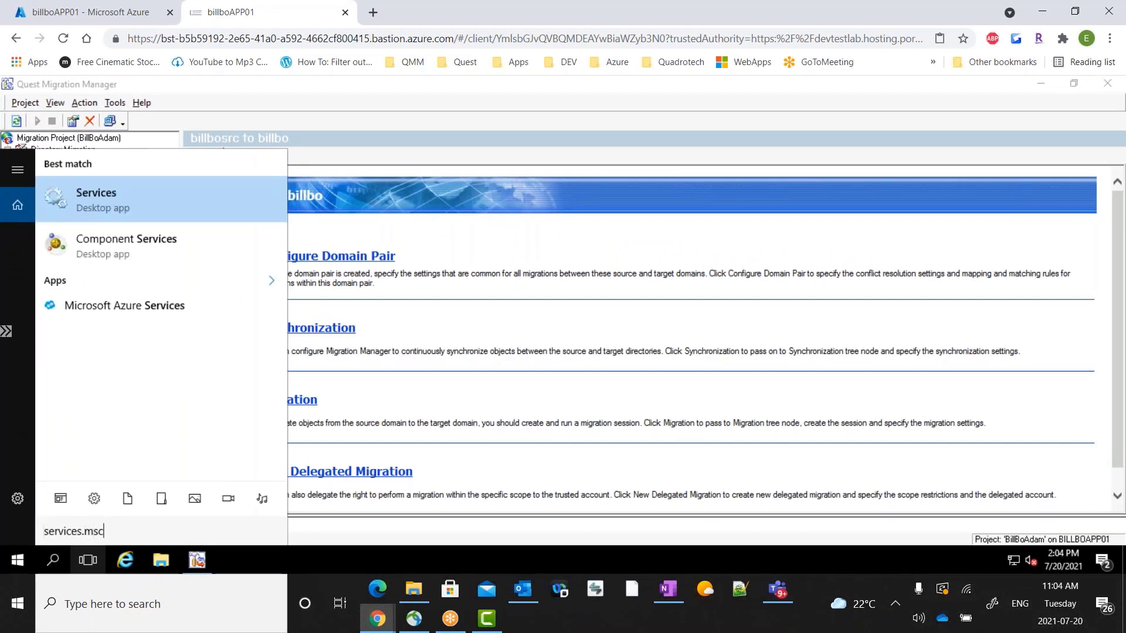
{"action": "key", "text": "Return"}
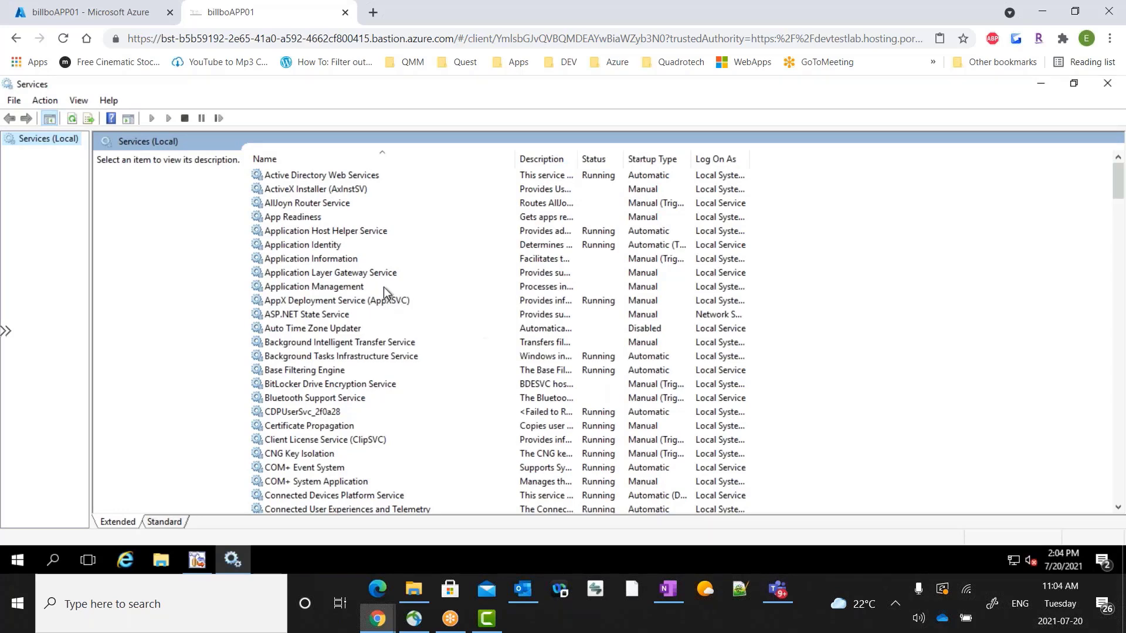
{"action": "left_click", "coordinate": [357, 346]}
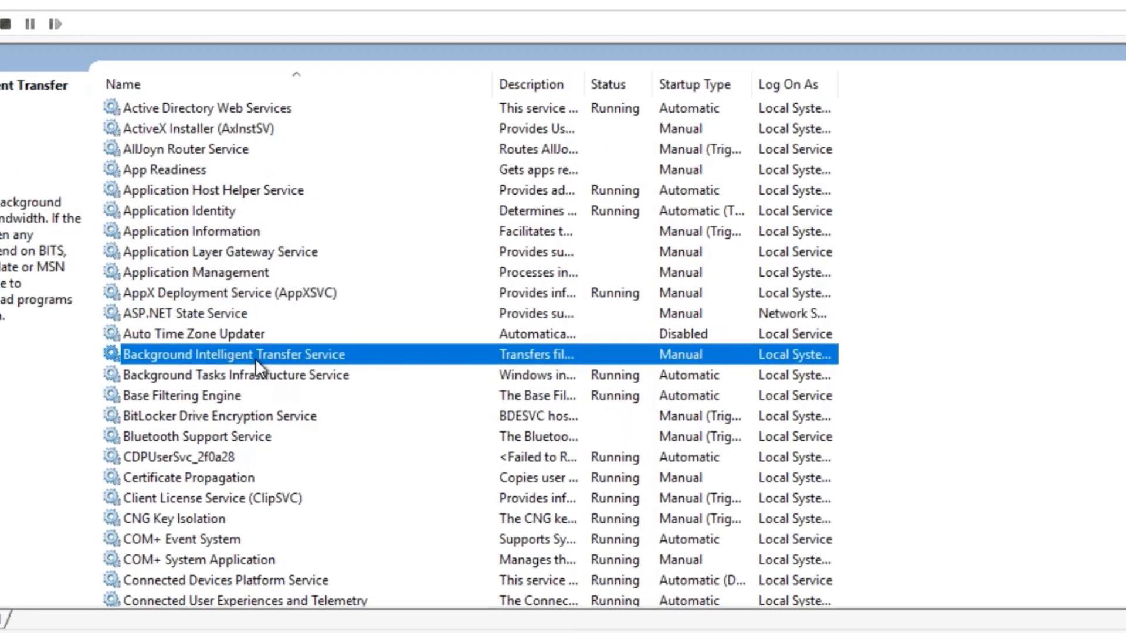
{"action": "key", "text": "q"}
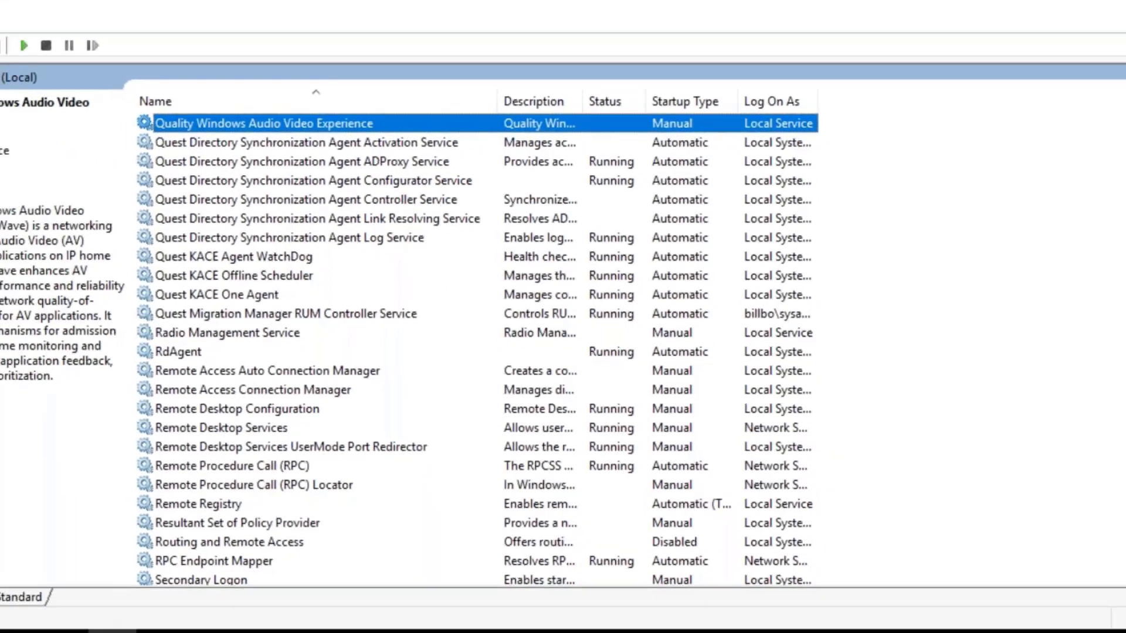
- Switch back to Quest Migration Manager and view the Synchronization node's statistics and commands, as well as the migration sessions
{"action": "left_click", "coordinate": [197, 560]}
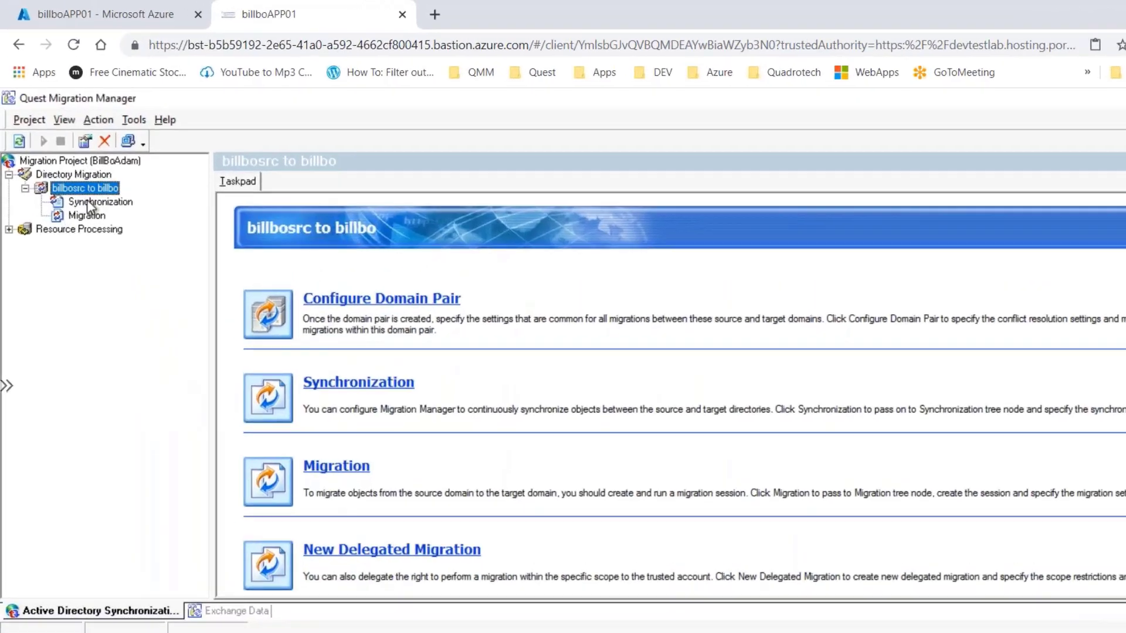
{"action": "left_click", "coordinate": [82, 173]}
{"action": "right_click", "coordinate": [75, 173]}
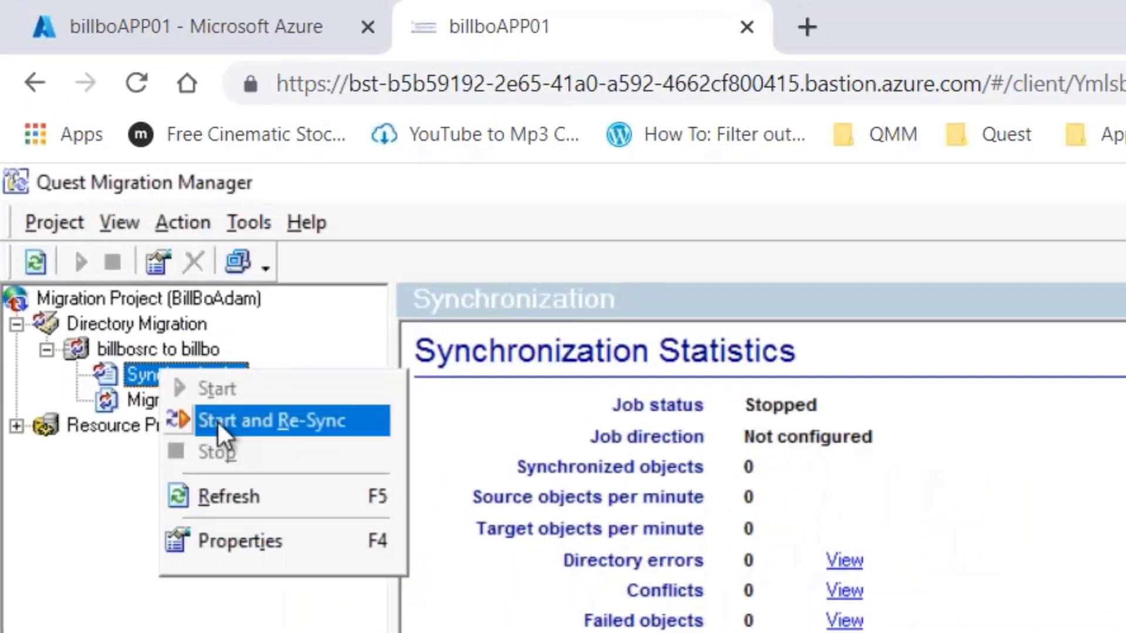
{"action": "left_click", "coordinate": [140, 403]}
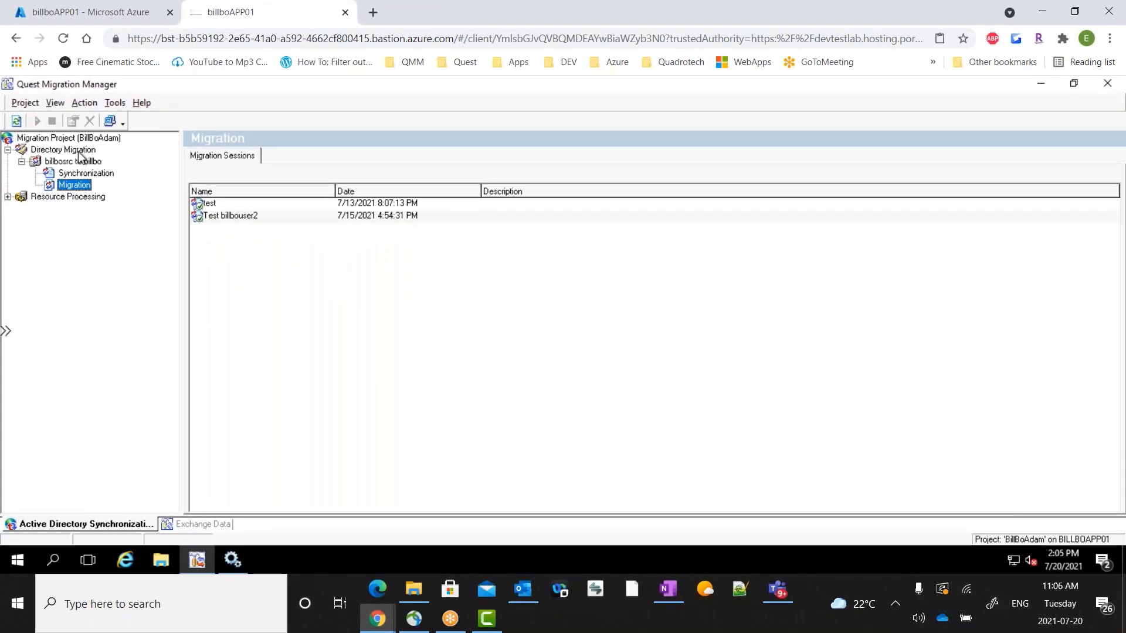
- From Directory Migration, view the New Domain Pair Wizard up to its source domain page and cancel it
{"action": "left_click", "coordinate": [137, 324]}
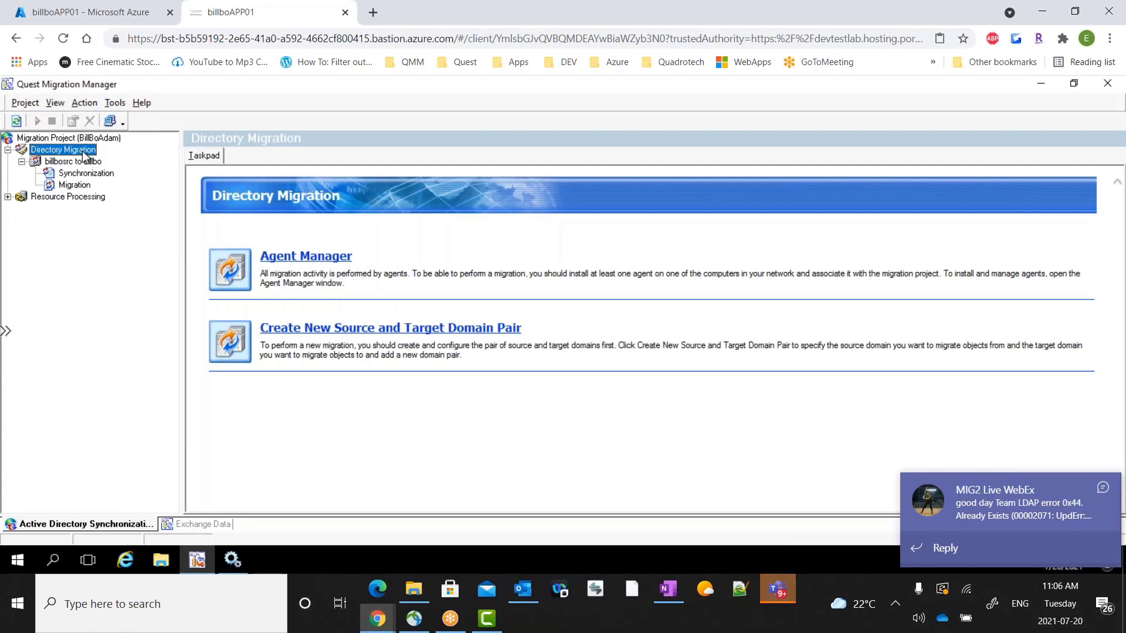
{"action": "right_click", "coordinate": [84, 155]}
{"action": "key", "text": "Escape"}
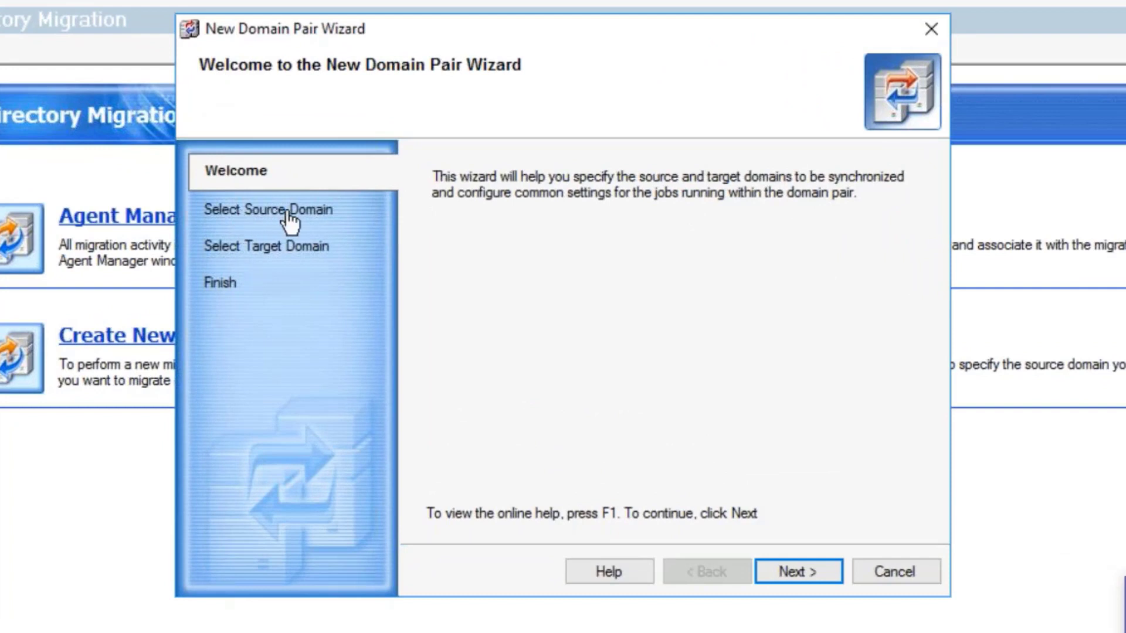
{"action": "key", "text": "Return"}
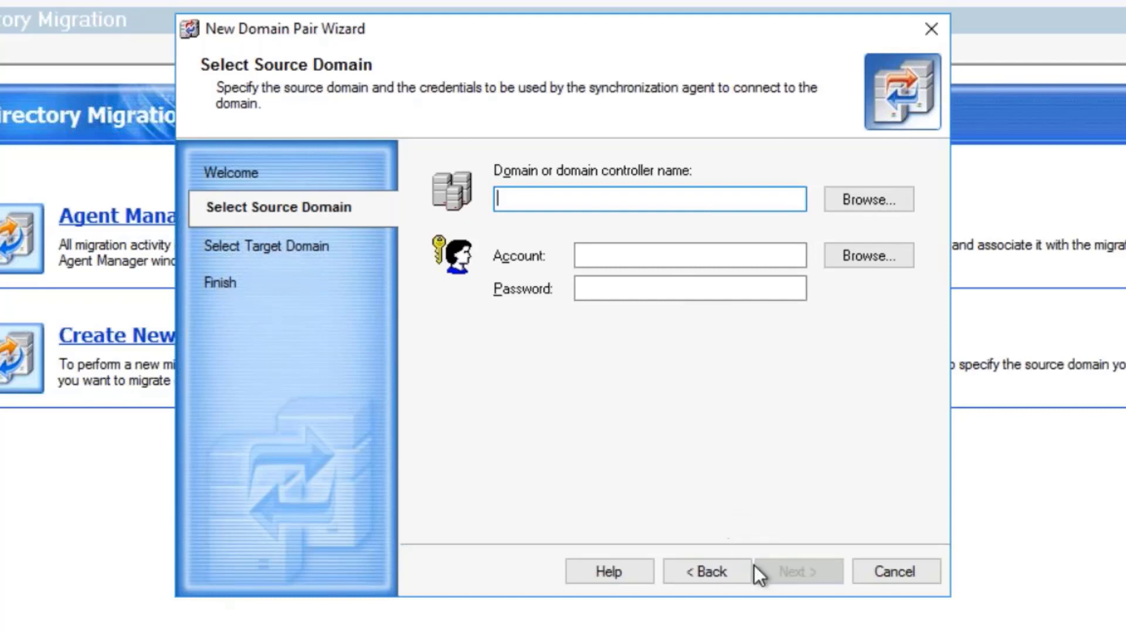
{"action": "left_click", "coordinate": [887, 578]}
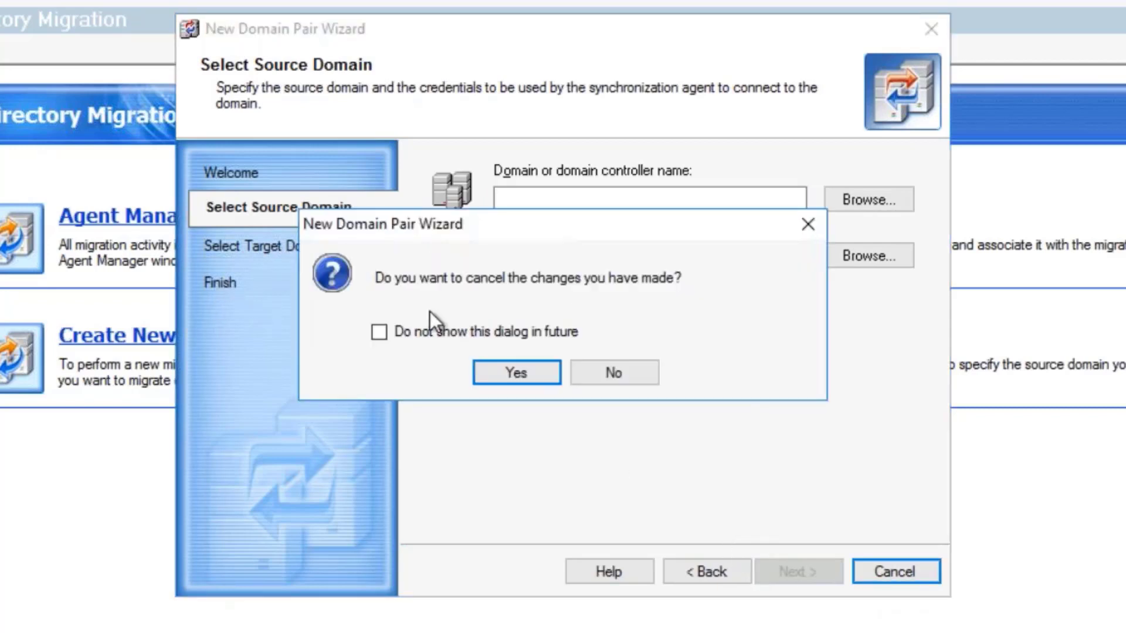
{"action": "left_click", "coordinate": [505, 378]}
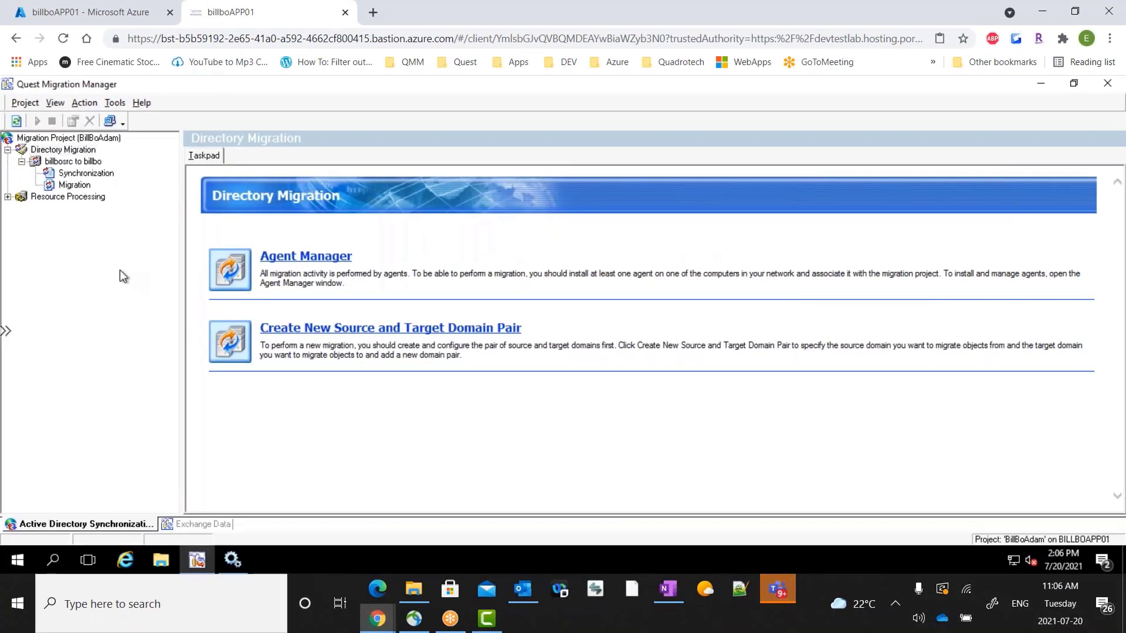
- Start a new migration session under billbosrc to billbo, named "Test user migration" with the comment "this iis training"
{"action": "left_click", "coordinate": [65, 187]}
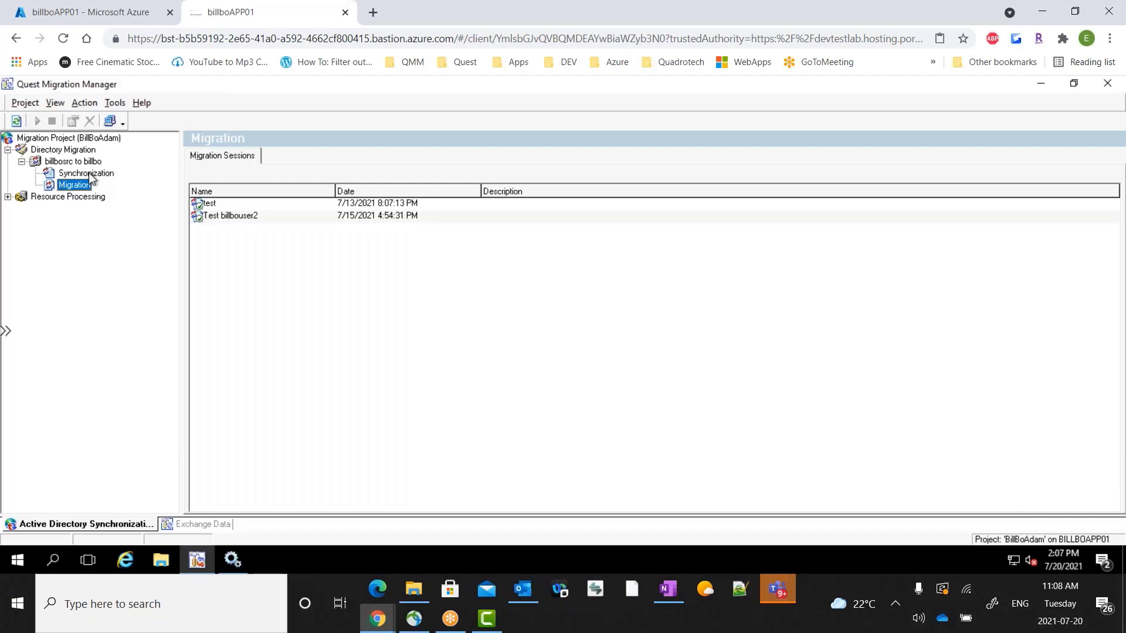
{"action": "right_click", "coordinate": [82, 188]}
{"action": "left_click", "coordinate": [531, 323]}
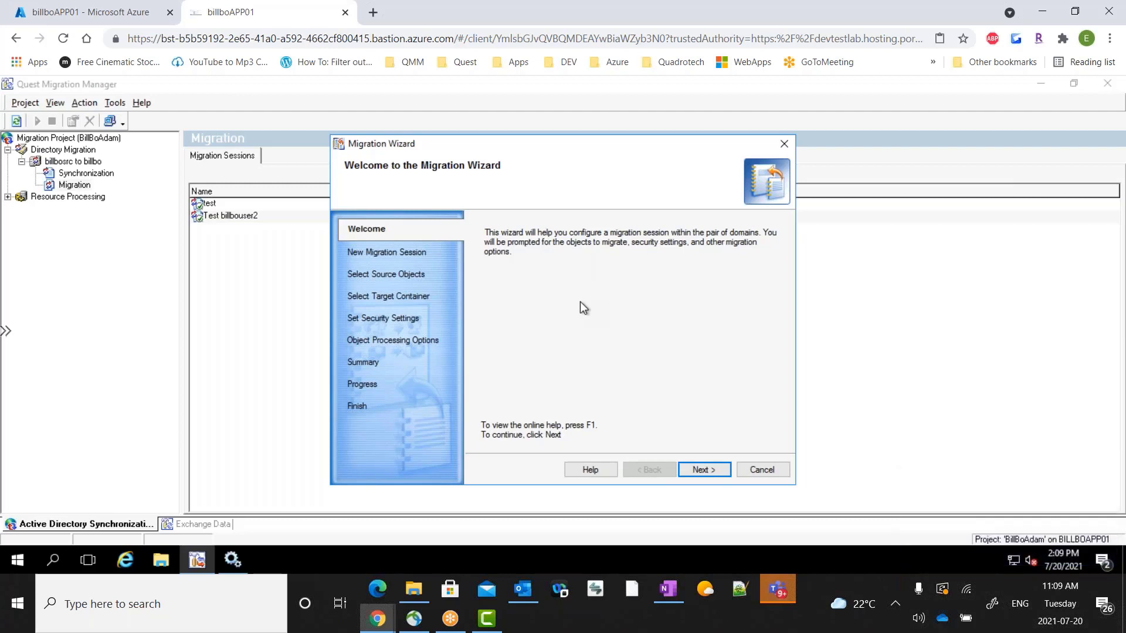
{"action": "left_click", "coordinate": [692, 468]}
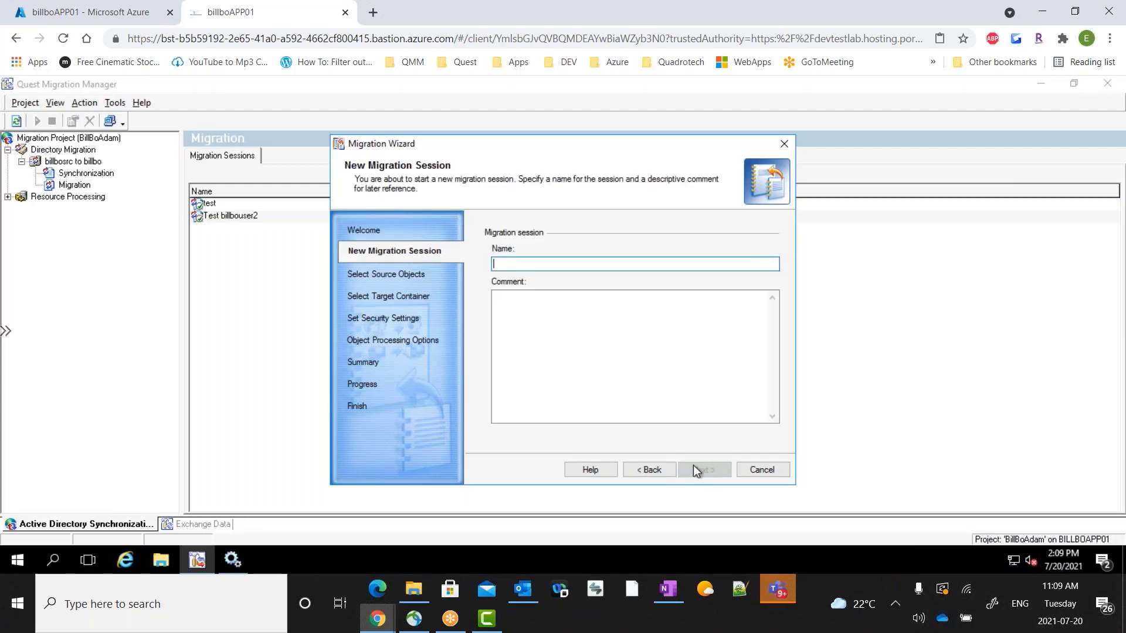
{"action": "type", "text": "Test user migration"}
{"action": "left_click", "coordinate": [647, 349]}
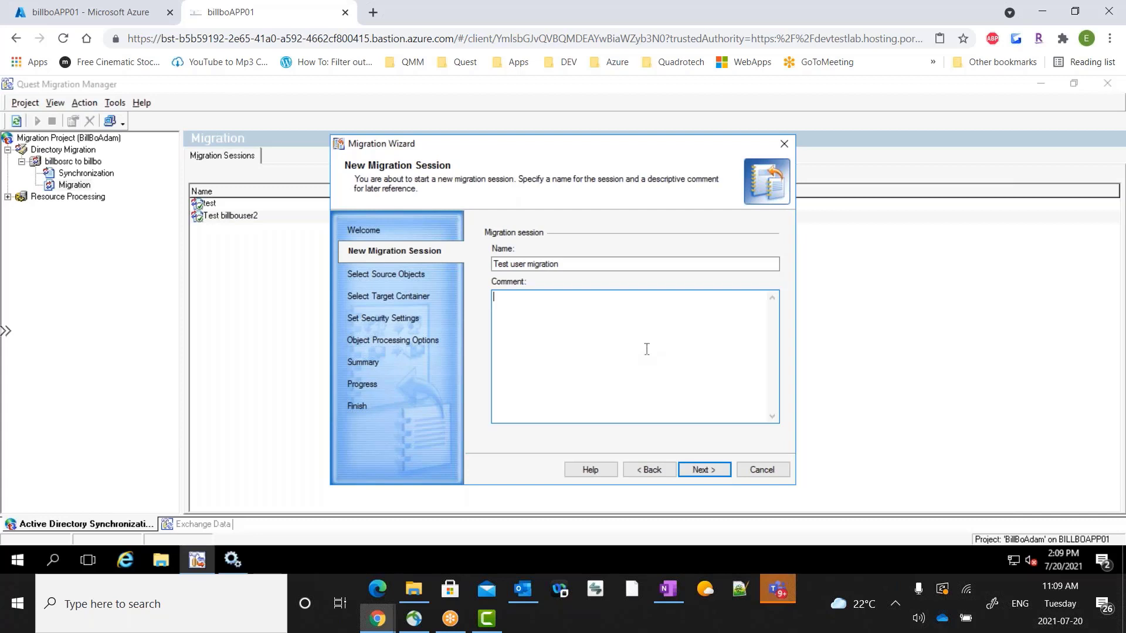
{"action": "type", "text": "this iis training"}
{"action": "left_click", "coordinate": [698, 471]}
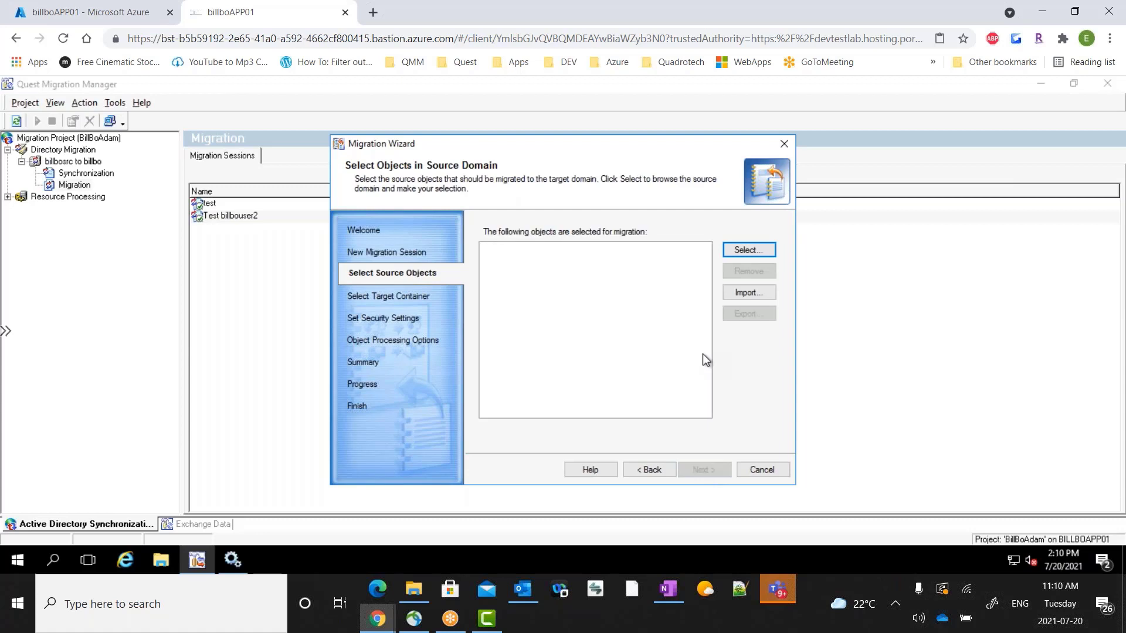
- Browse the source domain for objects to migrate and list the contents of the BillboUsers OU
{"action": "left_click", "coordinate": [761, 253]}
{"action": "left_click", "coordinate": [747, 252]}
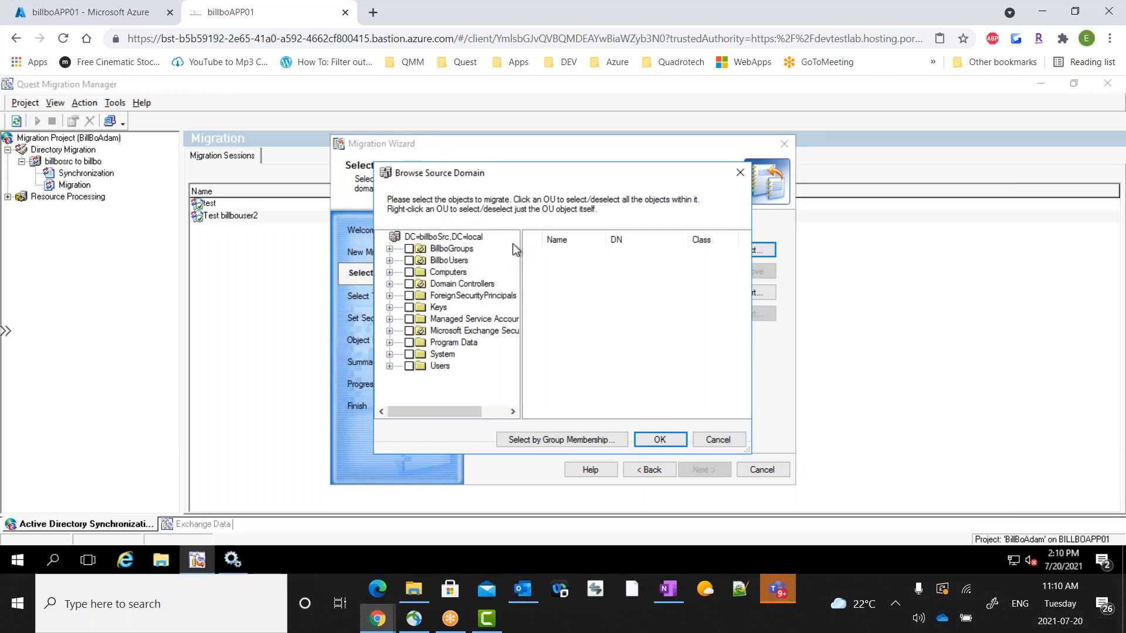
{"action": "left_click", "coordinate": [441, 263]}
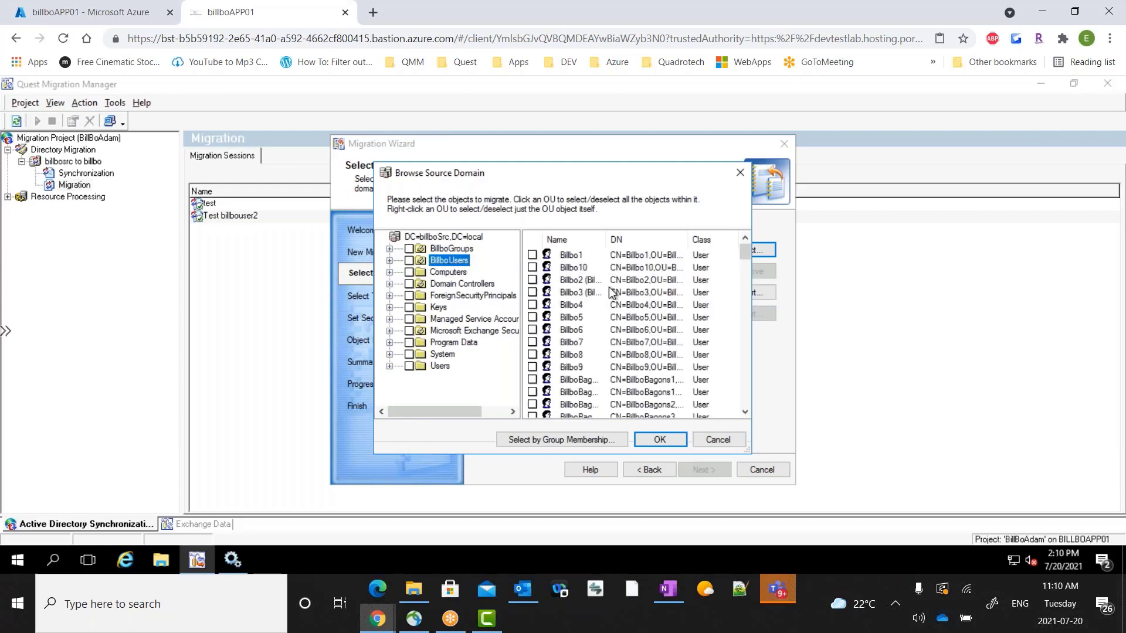
- Mark ITclassuser1 and BillboUser1 for migration, and extend the selection to the whole BillboUsers OU
{"action": "scroll", "coordinate": [595, 370], "scroll_direction": "down", "scroll_amount": 8}
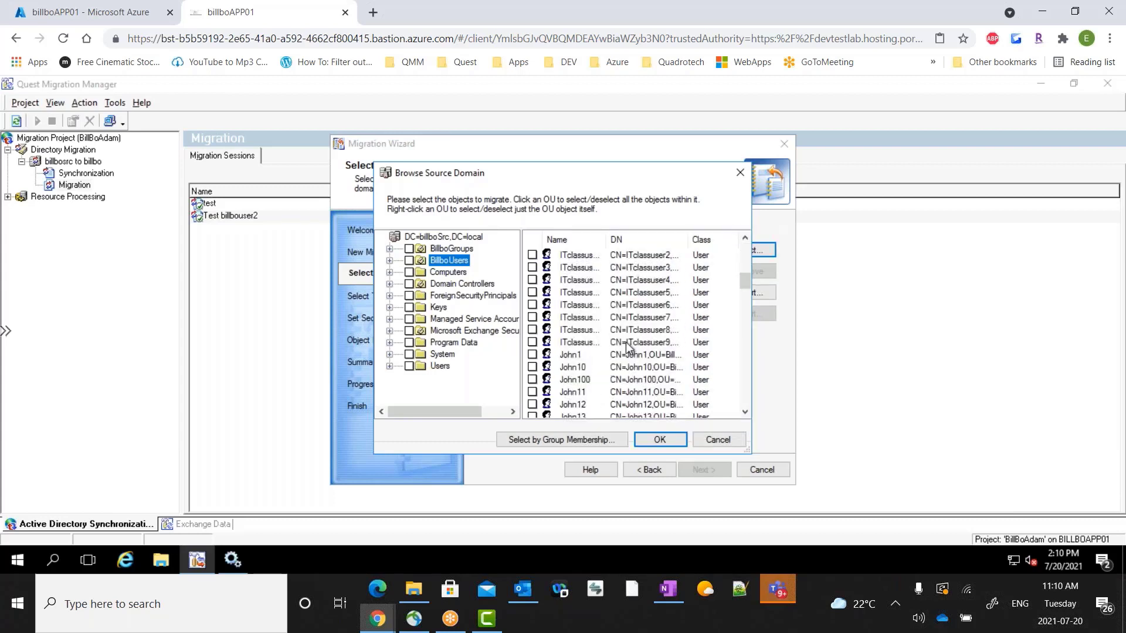
{"action": "scroll", "coordinate": [596, 355], "scroll_direction": "up", "scroll_amount": 4}
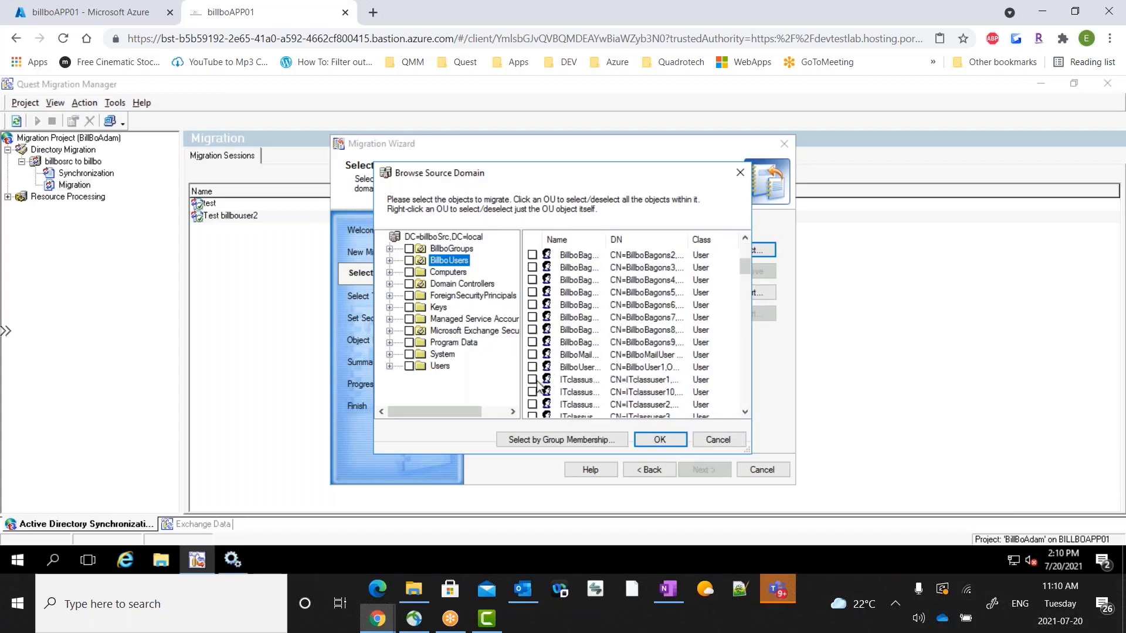
{"action": "left_click", "coordinate": [532, 379]}
{"action": "left_click", "coordinate": [532, 367]}
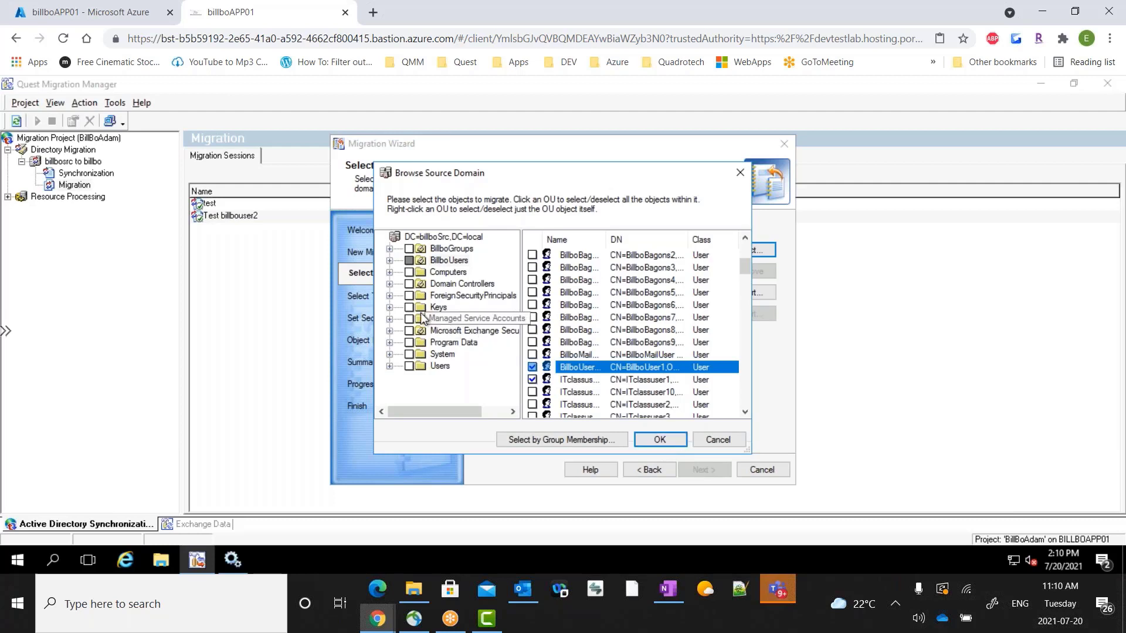
{"action": "left_click", "coordinate": [410, 261]}
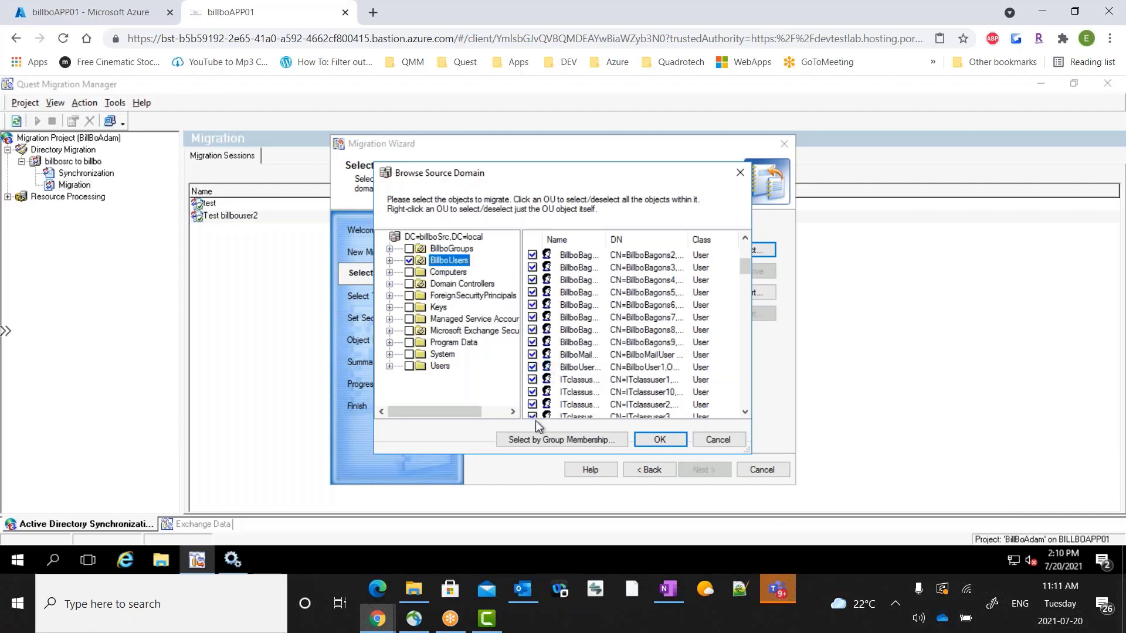
- Try selecting the Computers and Domain Controllers containers, and clear these along with the BillboUsers OU
{"action": "left_click", "coordinate": [409, 273]}
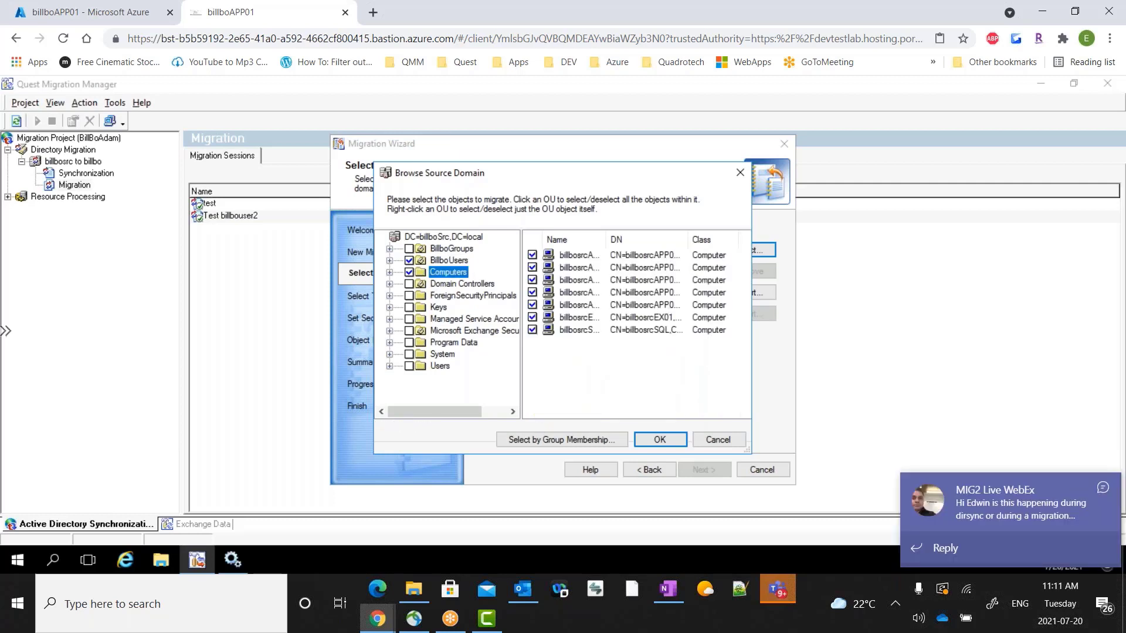
{"action": "left_click", "coordinate": [410, 284]}
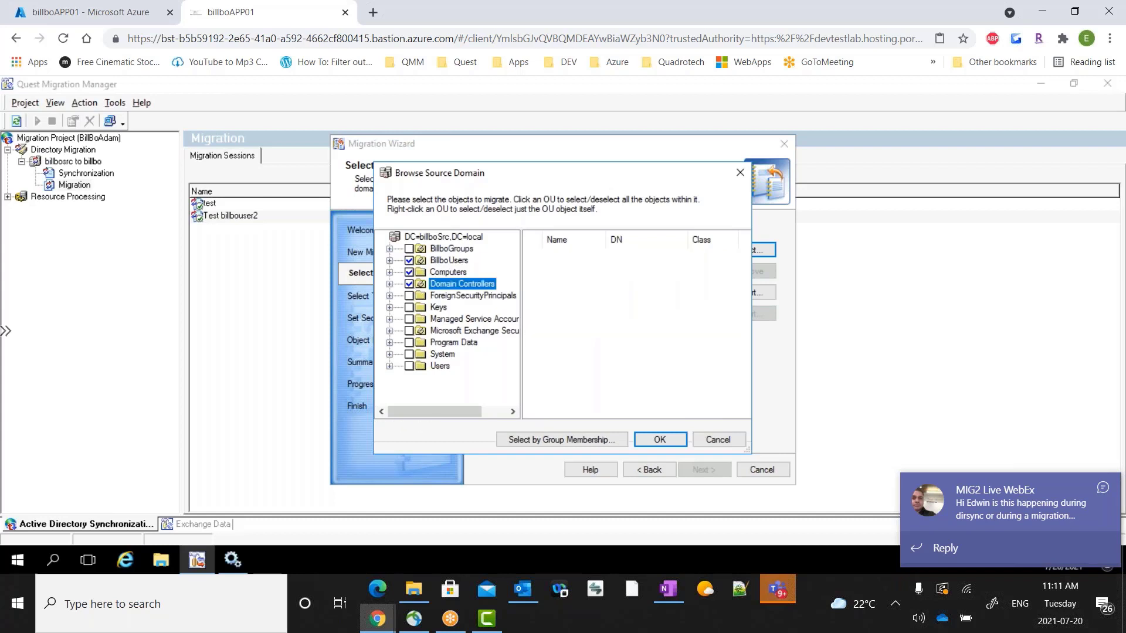
{"action": "left_click", "coordinate": [409, 284]}
{"action": "left_click", "coordinate": [410, 272]}
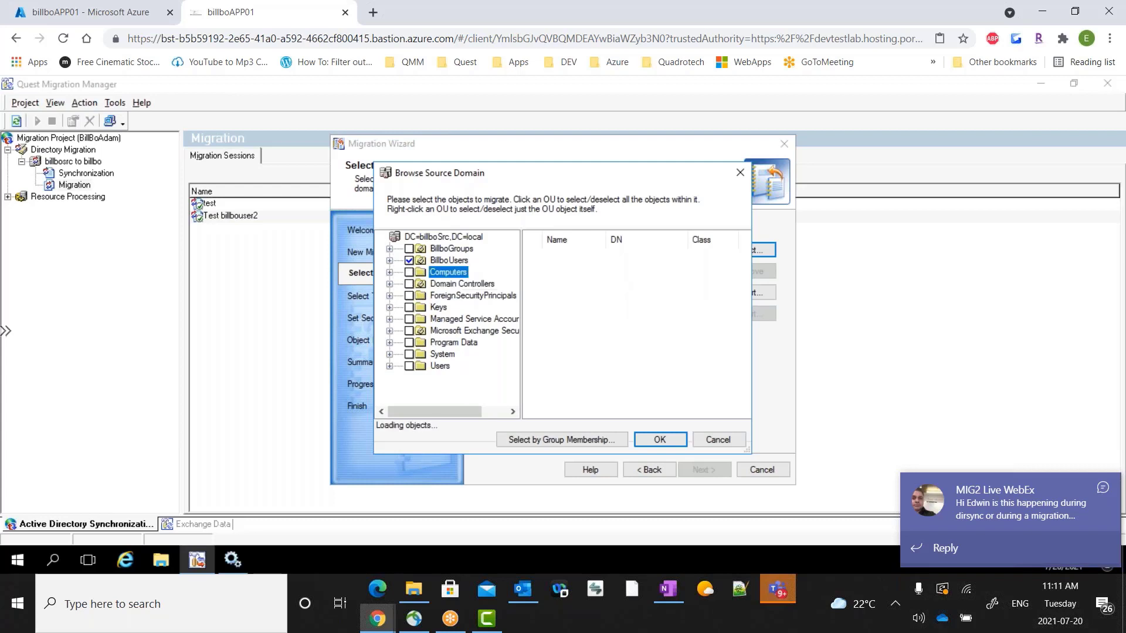
{"action": "left_click", "coordinate": [441, 263]}
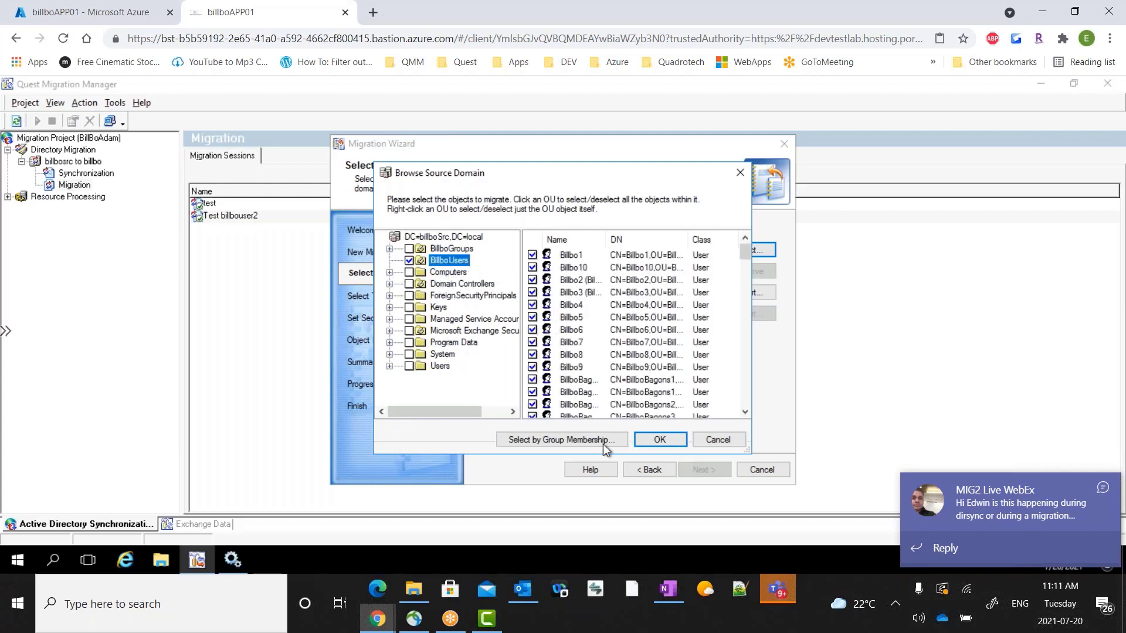
{"action": "left_click", "coordinate": [410, 261]}
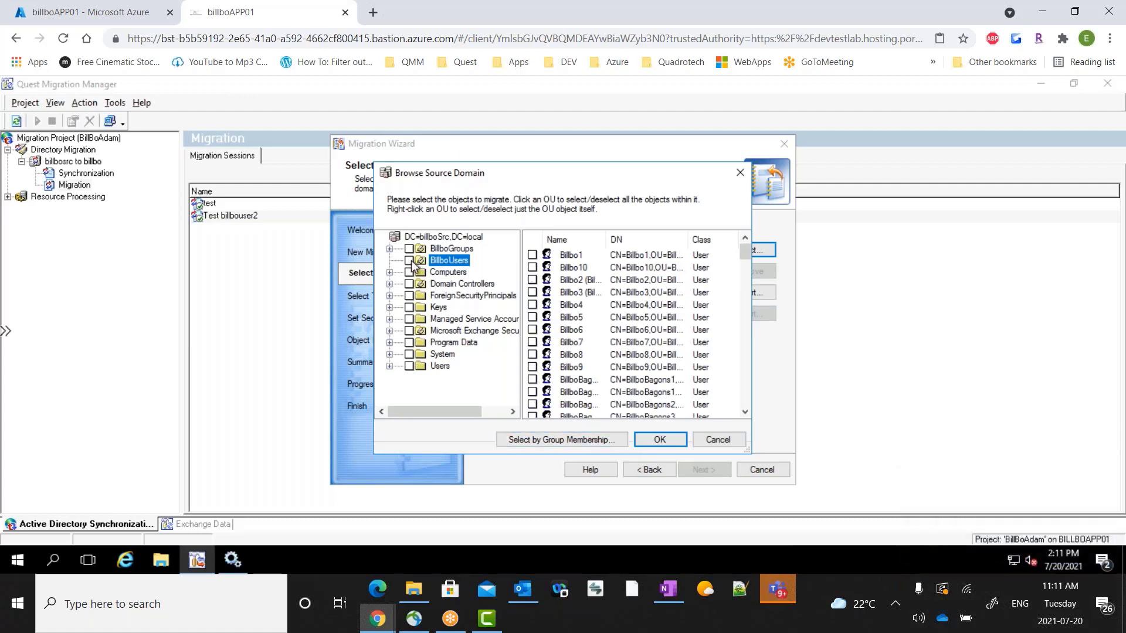
- Select only the users BillboBagons1 and Billbo9 as source objects and accept the selection
{"action": "left_click", "coordinate": [532, 380]}
{"action": "left_click", "coordinate": [532, 367]}
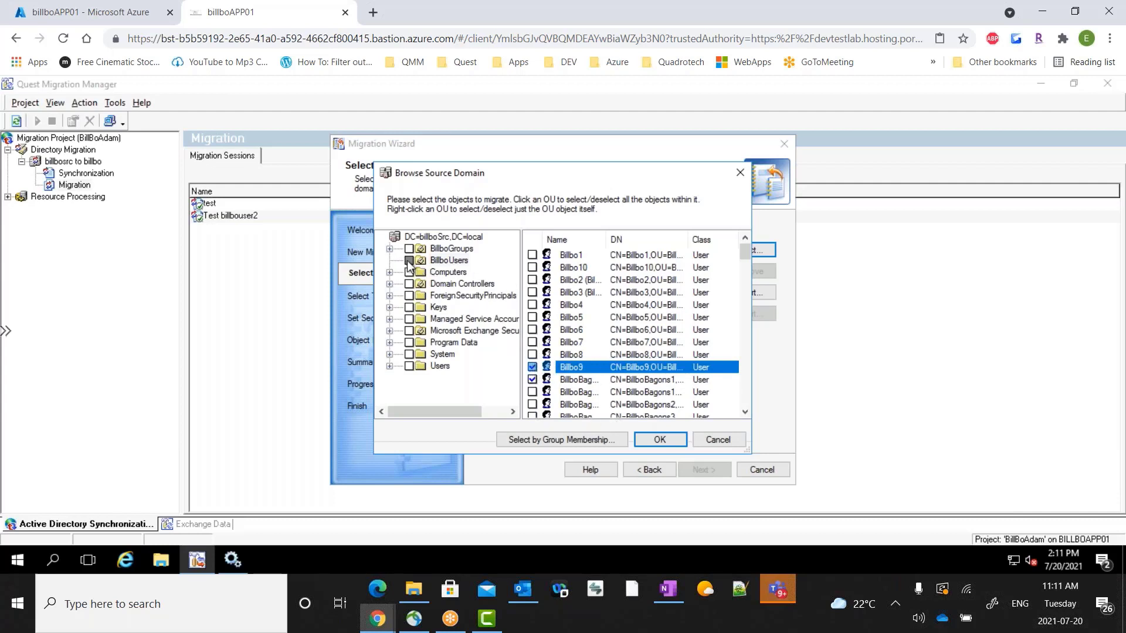
{"action": "left_click", "coordinate": [664, 441]}
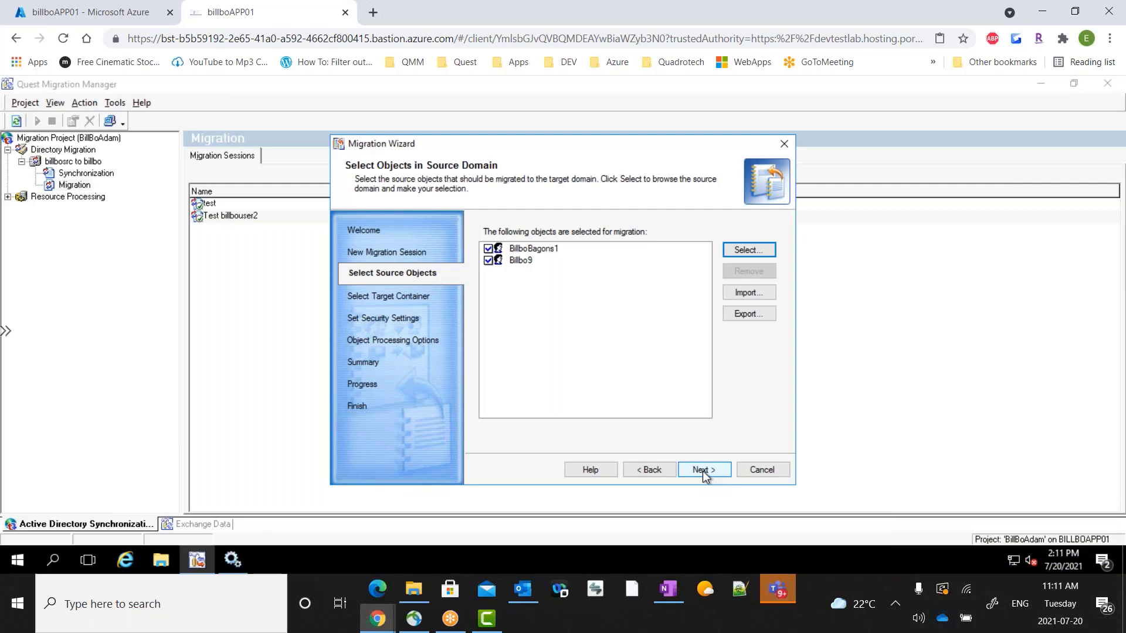
- Set the Billbo Users OU as the target container, choose to migrate objects without OUs as a flat list, and accept these settings
{"action": "left_click", "coordinate": [703, 472]}
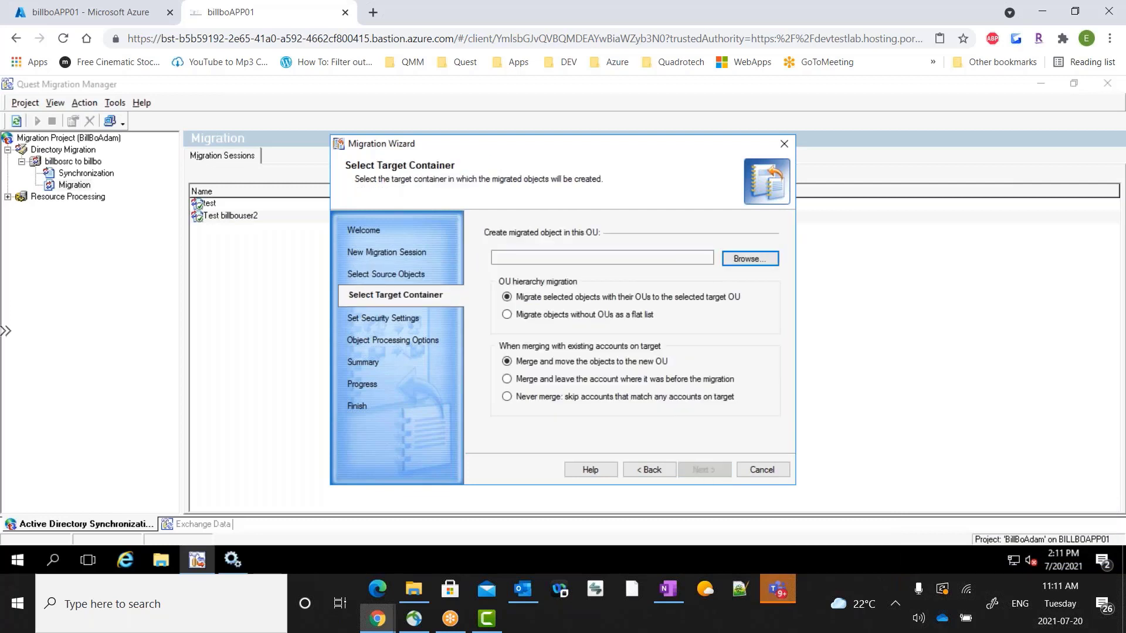
{"action": "left_click", "coordinate": [735, 259]}
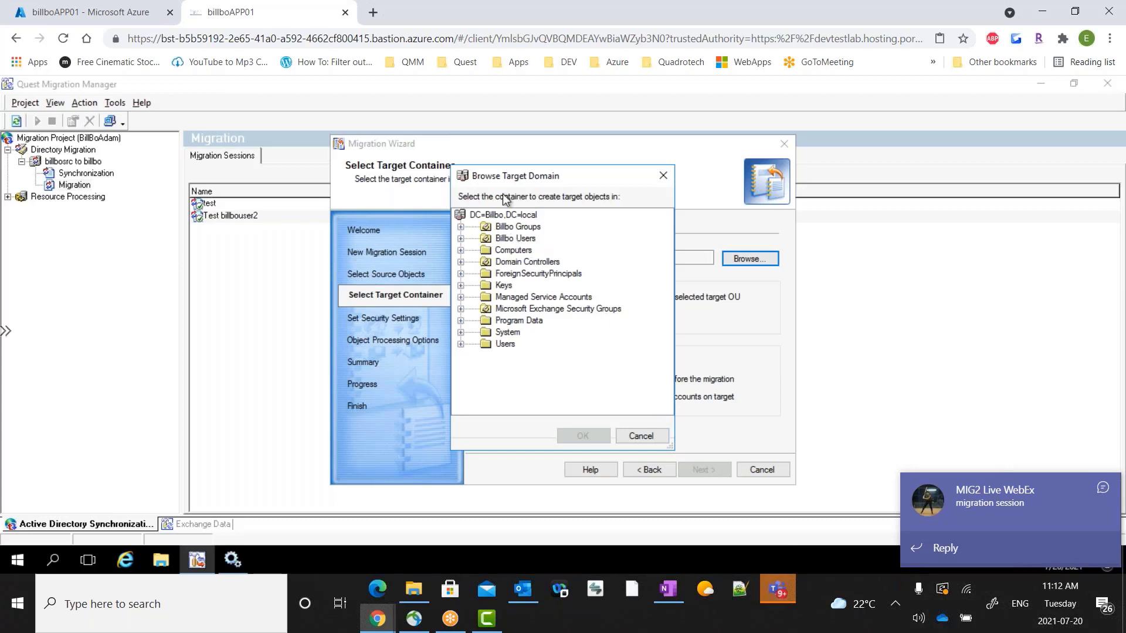
{"action": "left_click", "coordinate": [504, 345]}
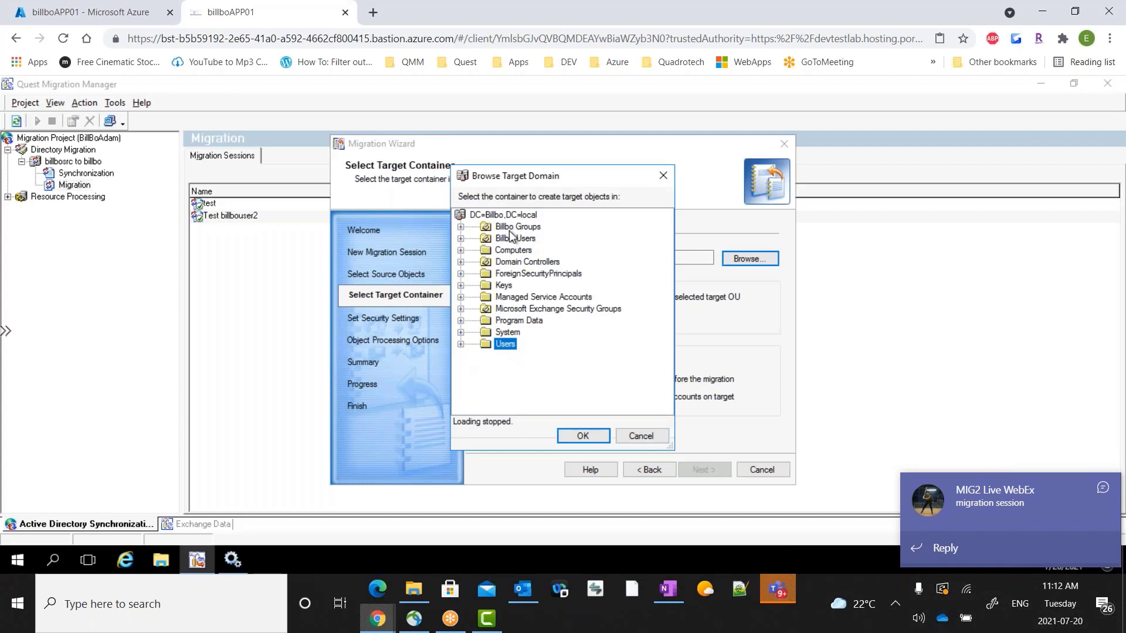
{"action": "left_click", "coordinate": [514, 240]}
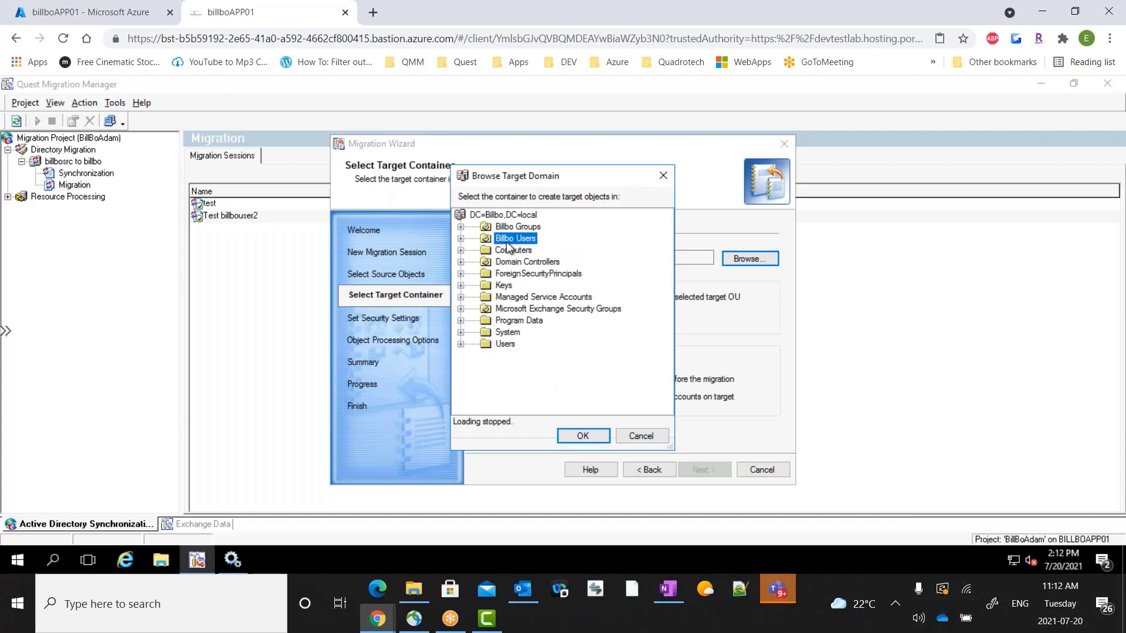
{"action": "left_click", "coordinate": [589, 437]}
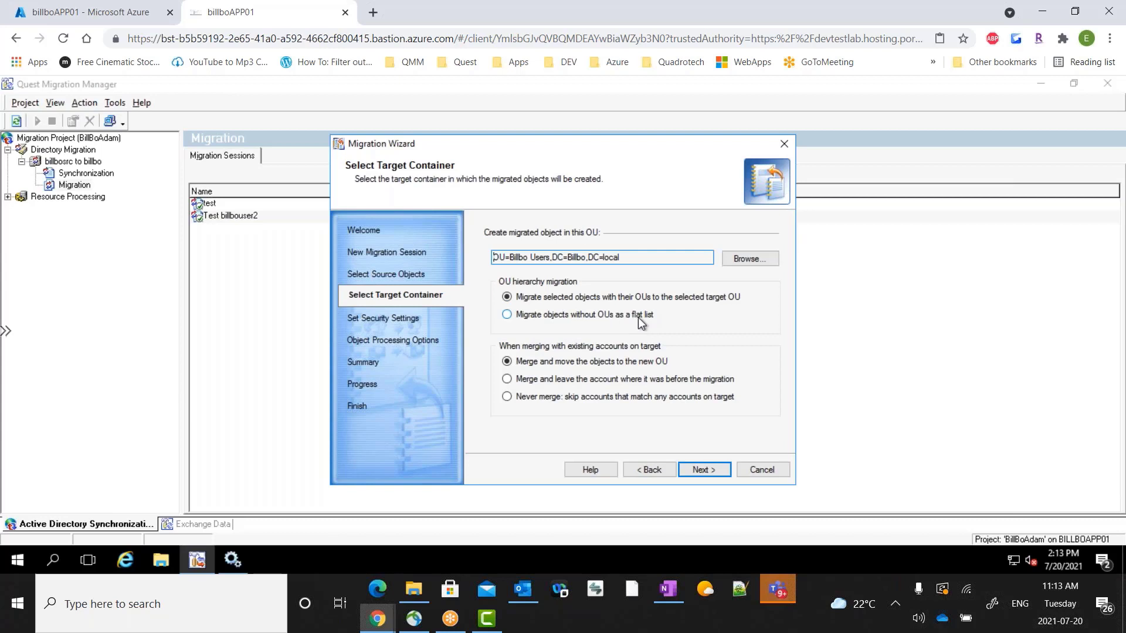
{"action": "left_click", "coordinate": [507, 314]}
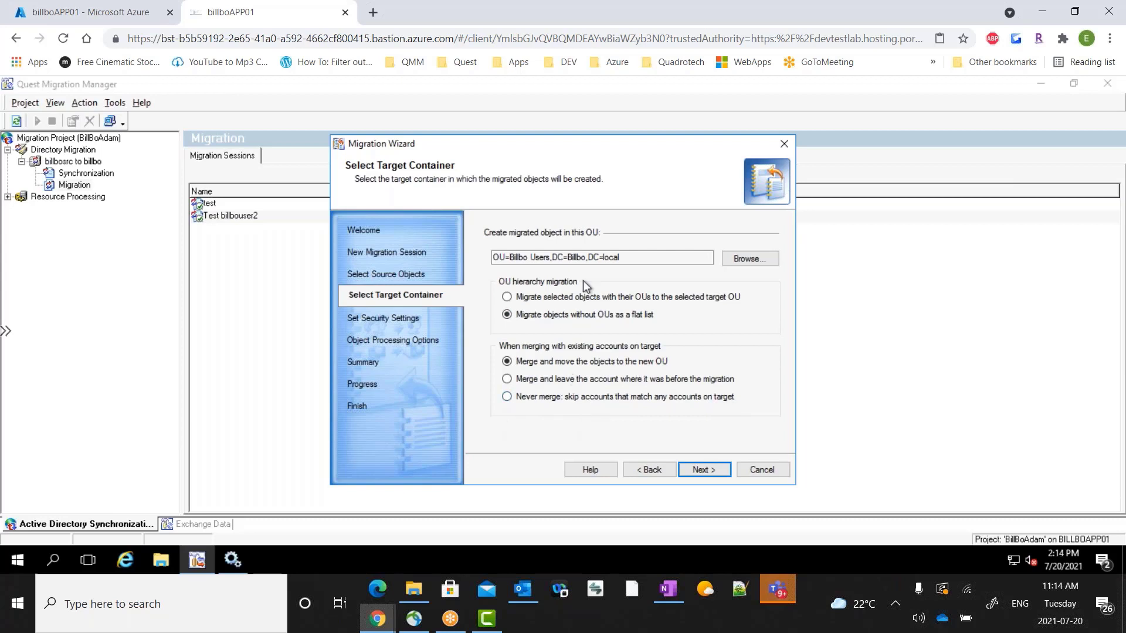
{"action": "left_click", "coordinate": [705, 472]}
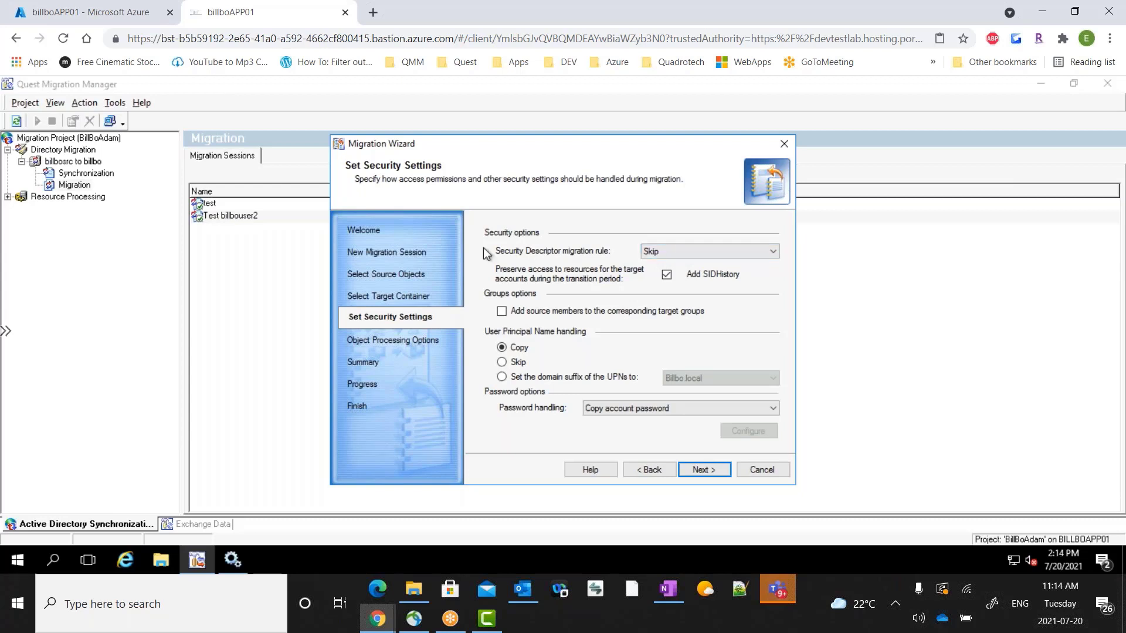
- Examine the available choices for the Security Descriptor migration rule without changing it
{"action": "left_click", "coordinate": [773, 253]}
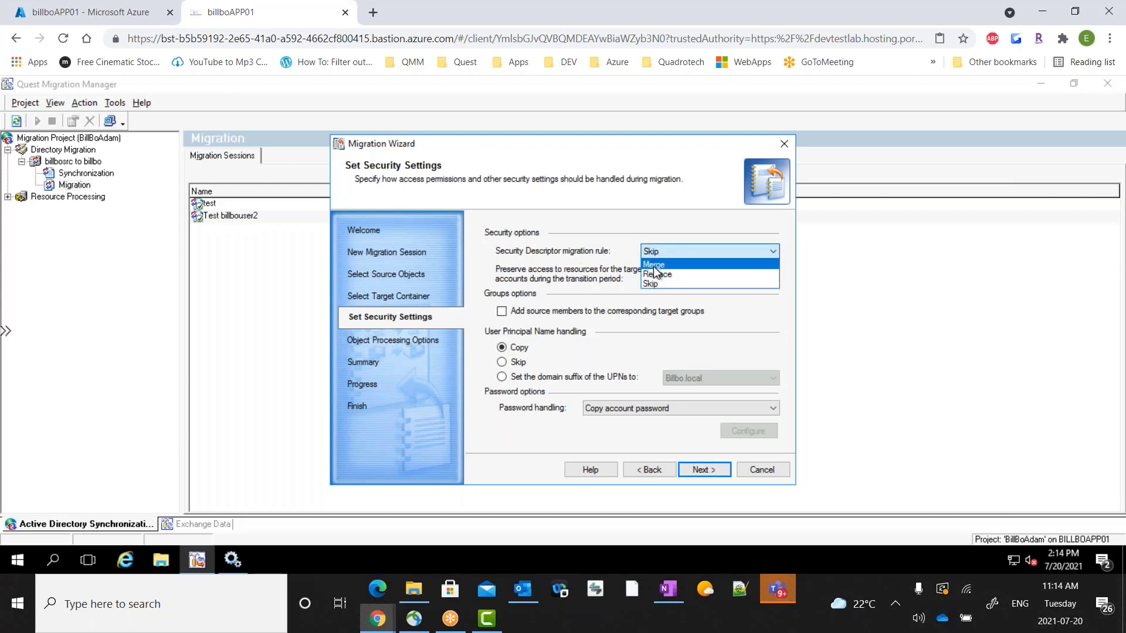
{"action": "left_click", "coordinate": [600, 256]}
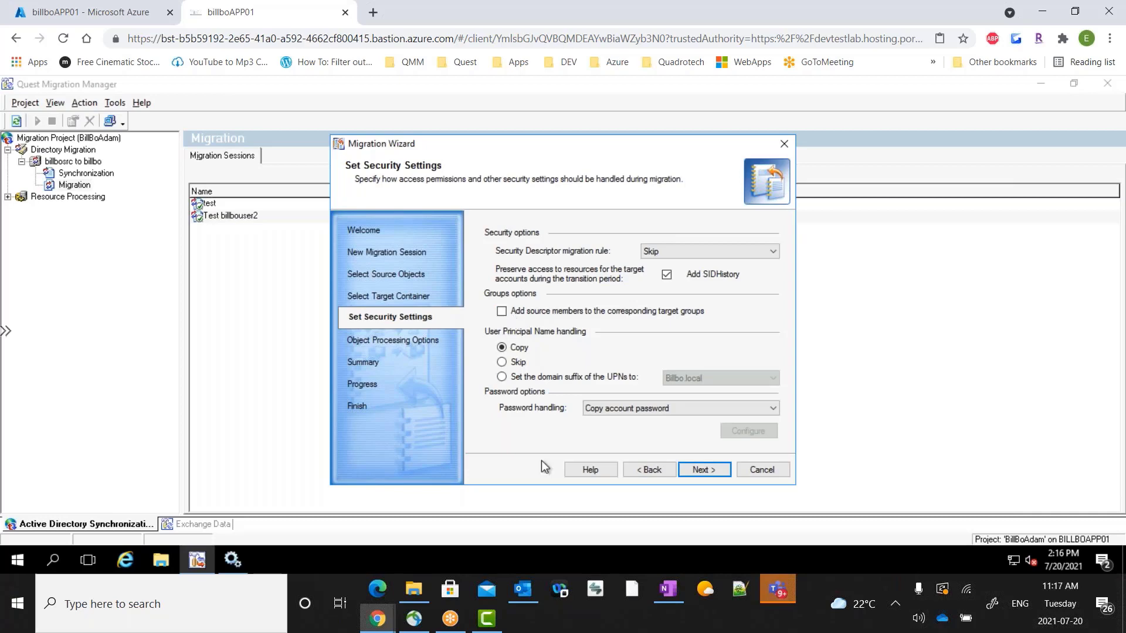
- Switch to the OneNote page and compare the GroupTesters and User1 entries of the source and target domains by highlighting them
{"action": "left_click", "coordinate": [674, 594]}
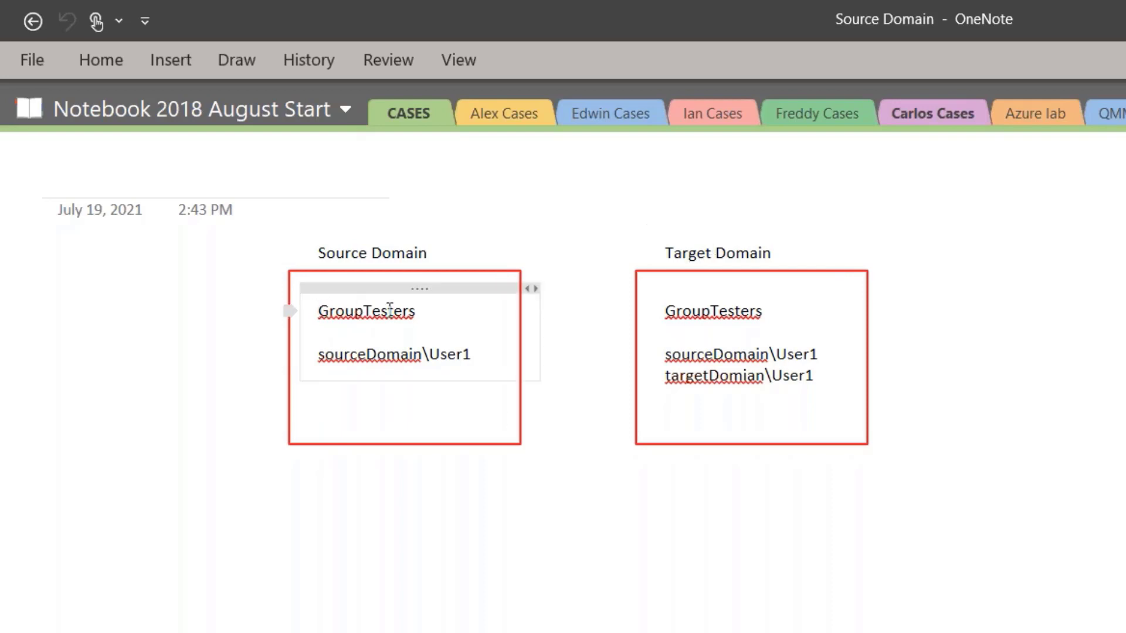
{"action": "left_click_drag", "start_coordinate": [654, 313], "coordinate": [817, 313]}
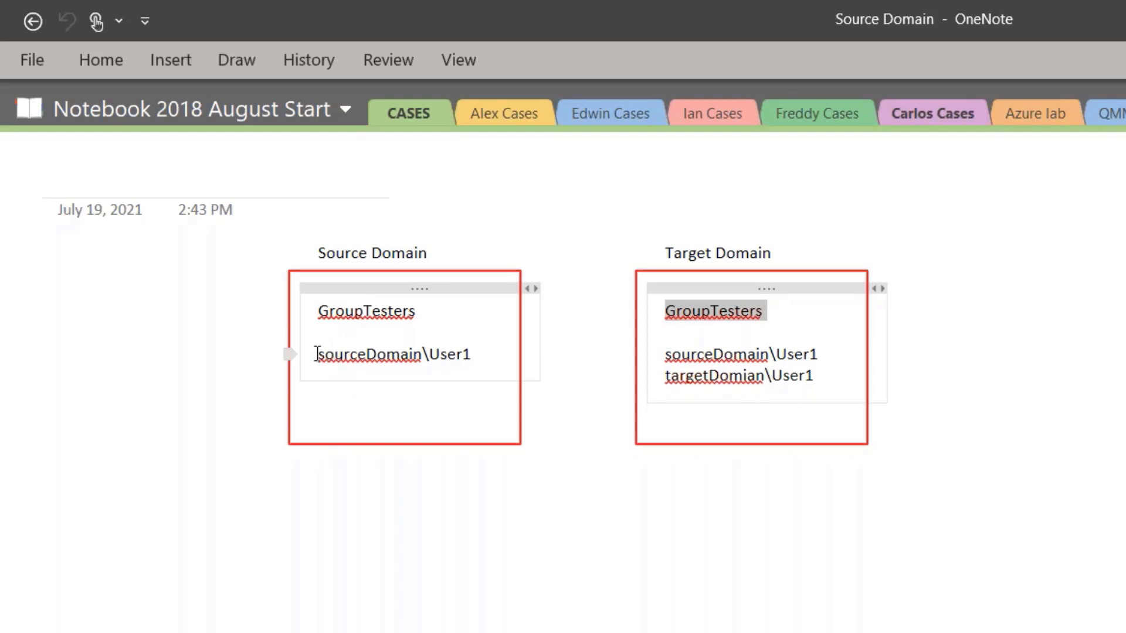
{"action": "left_click_drag", "start_coordinate": [317, 354], "coordinate": [467, 355]}
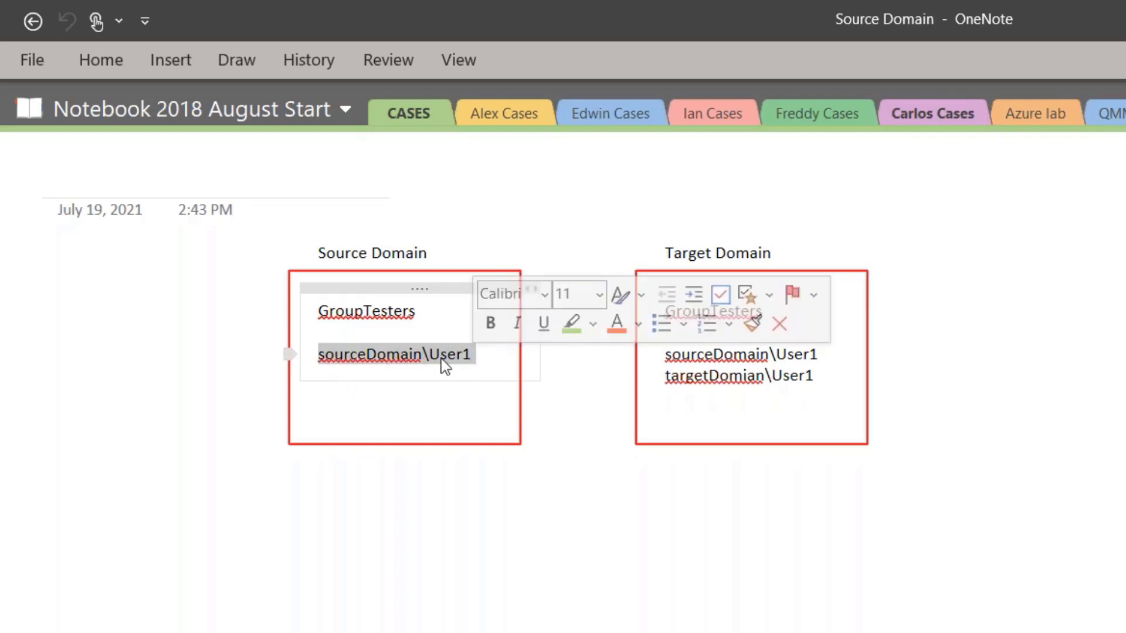
{"action": "left_click", "coordinate": [663, 377]}
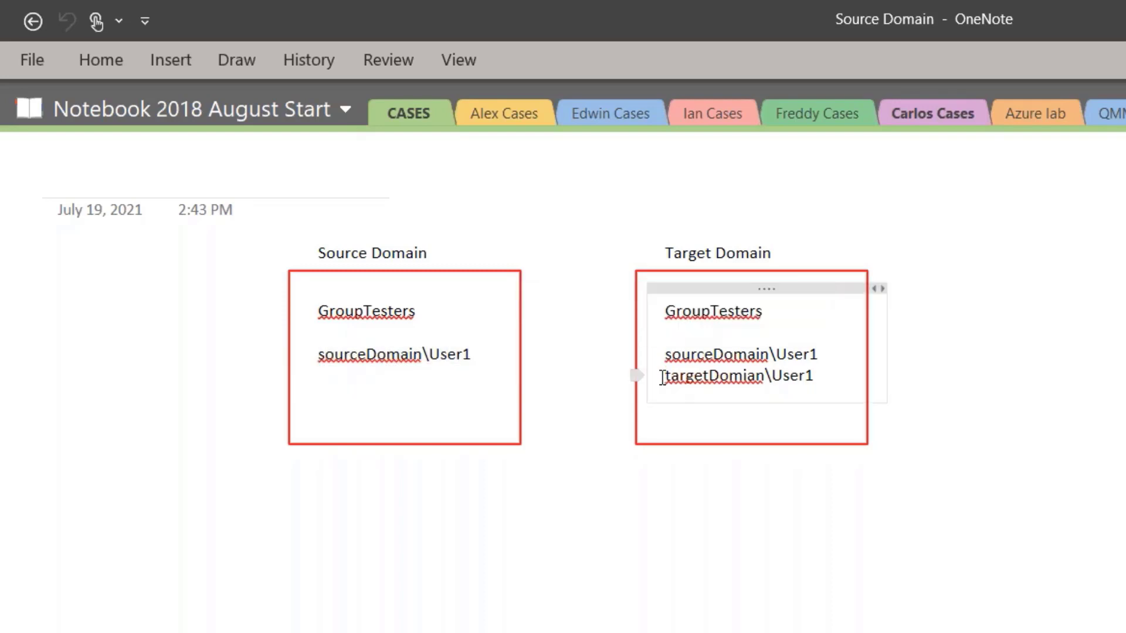
{"action": "left_click_drag", "start_coordinate": [663, 377], "coordinate": [824, 381]}
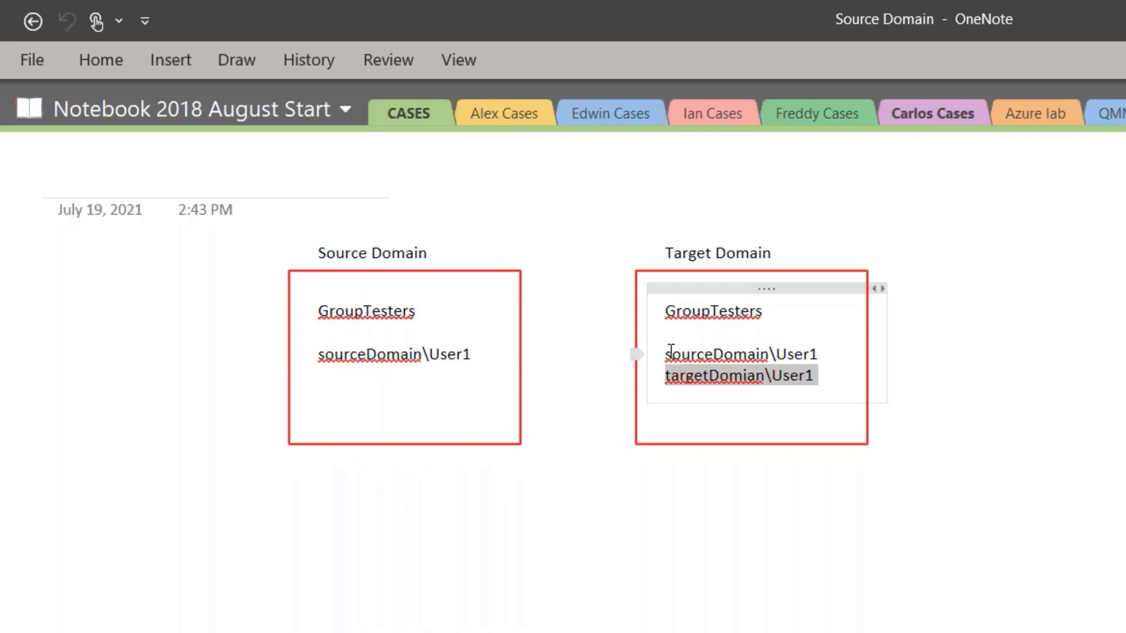
{"action": "left_click_drag", "start_coordinate": [665, 353], "coordinate": [835, 378]}
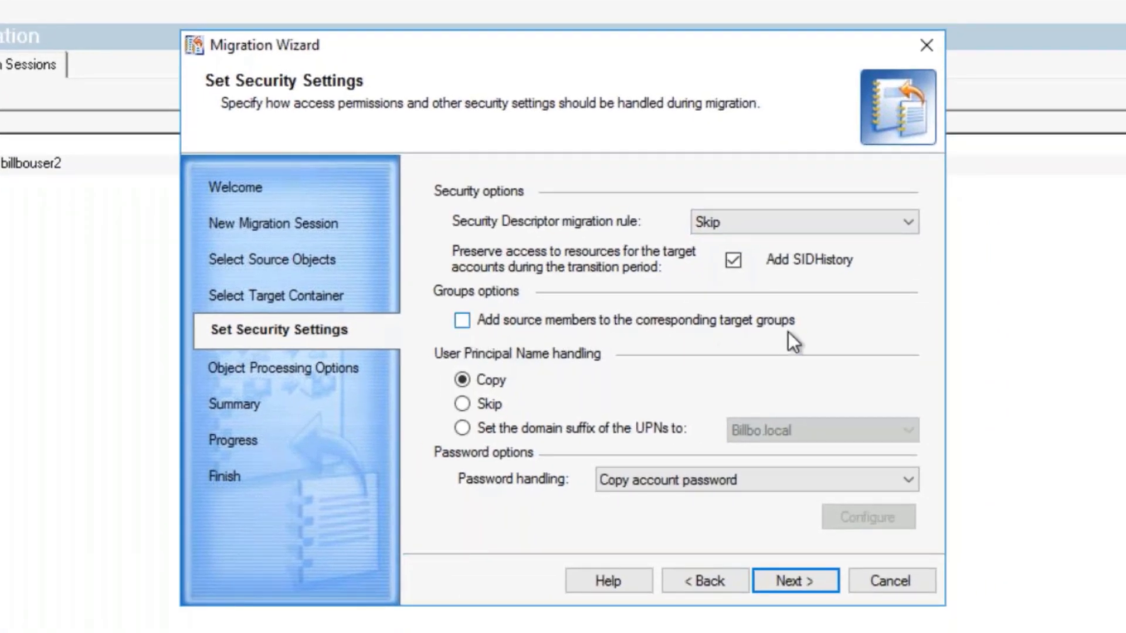
- Try adding source members to the corresponding target groups and setting the UPN domain suffix to Billbo.local, restoring each original option
{"action": "left_click", "coordinate": [529, 323]}
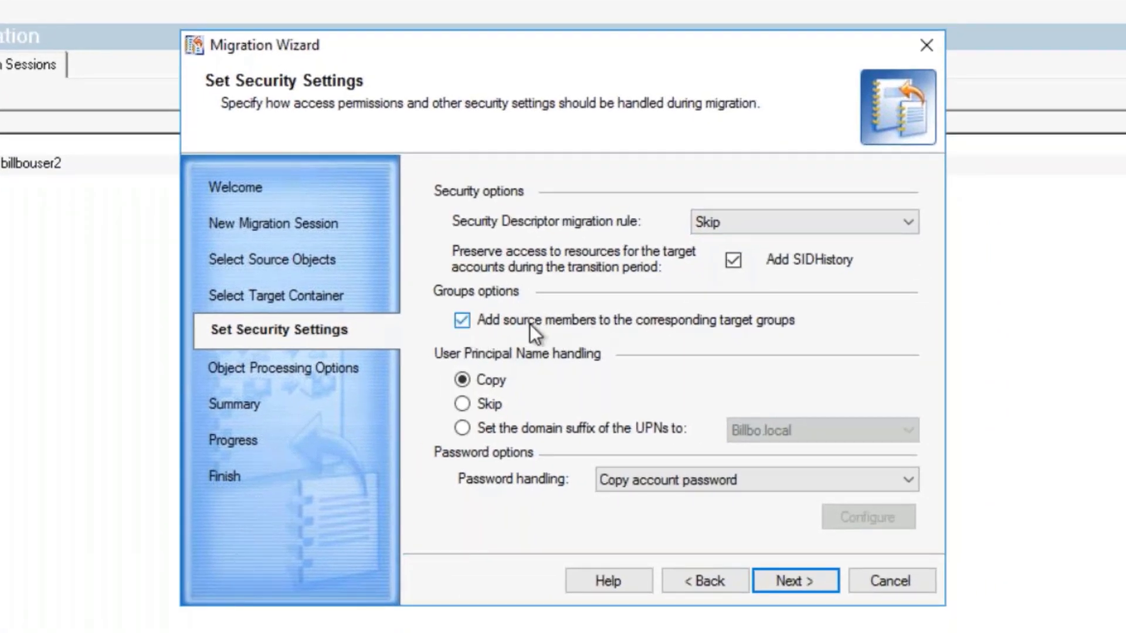
{"action": "left_click", "coordinate": [460, 326]}
{"action": "left_click", "coordinate": [463, 429]}
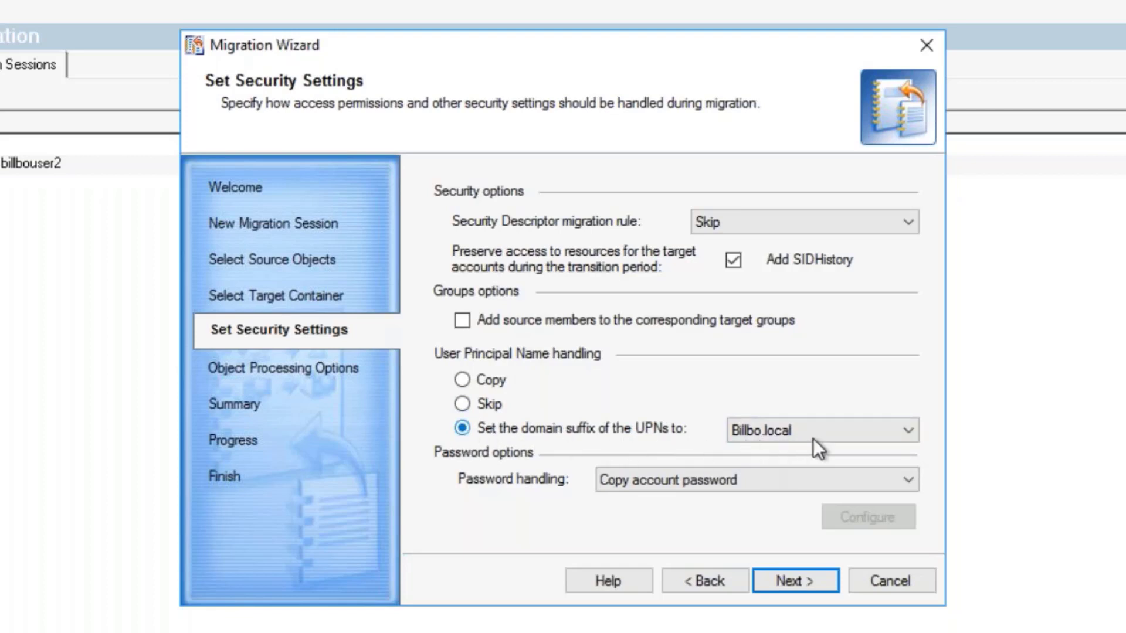
{"action": "left_click", "coordinate": [906, 431]}
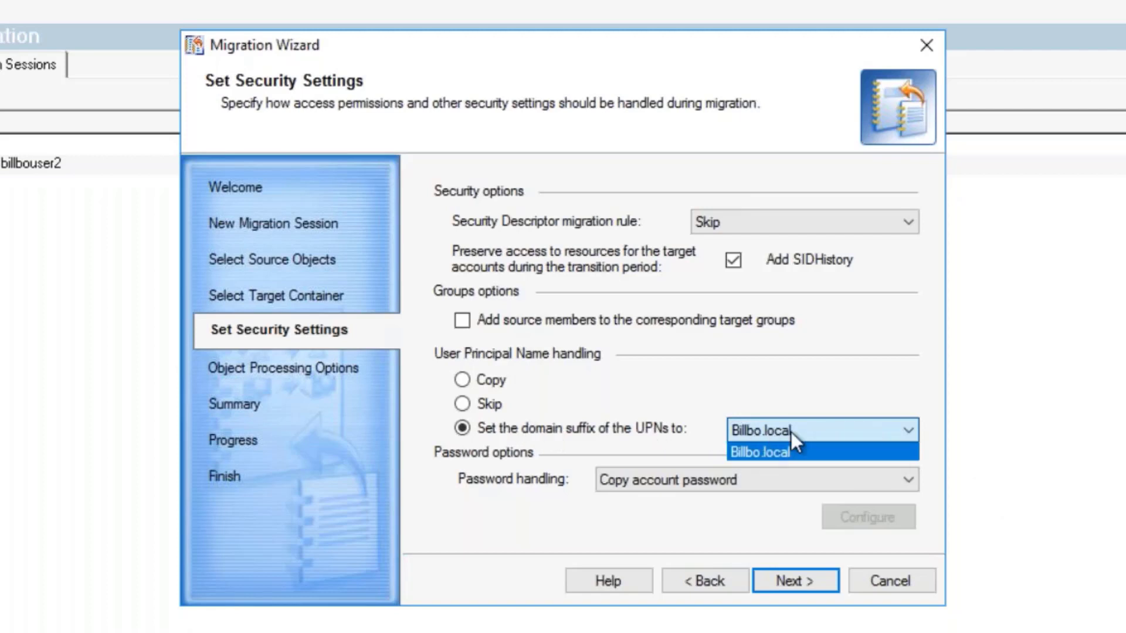
{"action": "left_click", "coordinate": [990, 439]}
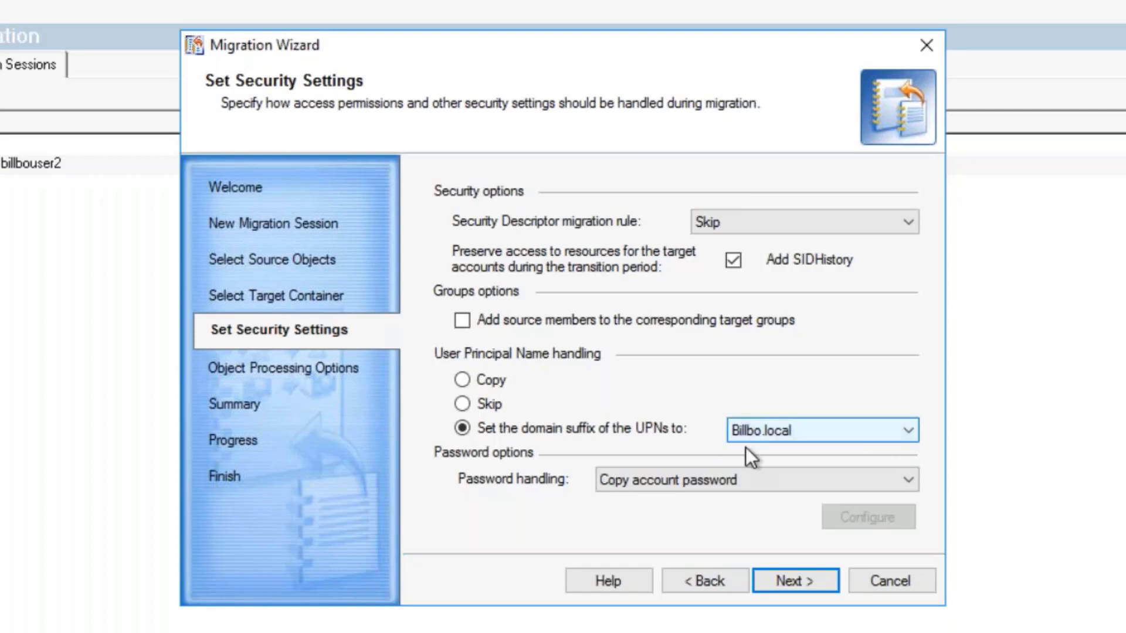
{"action": "left_click", "coordinate": [462, 380]}
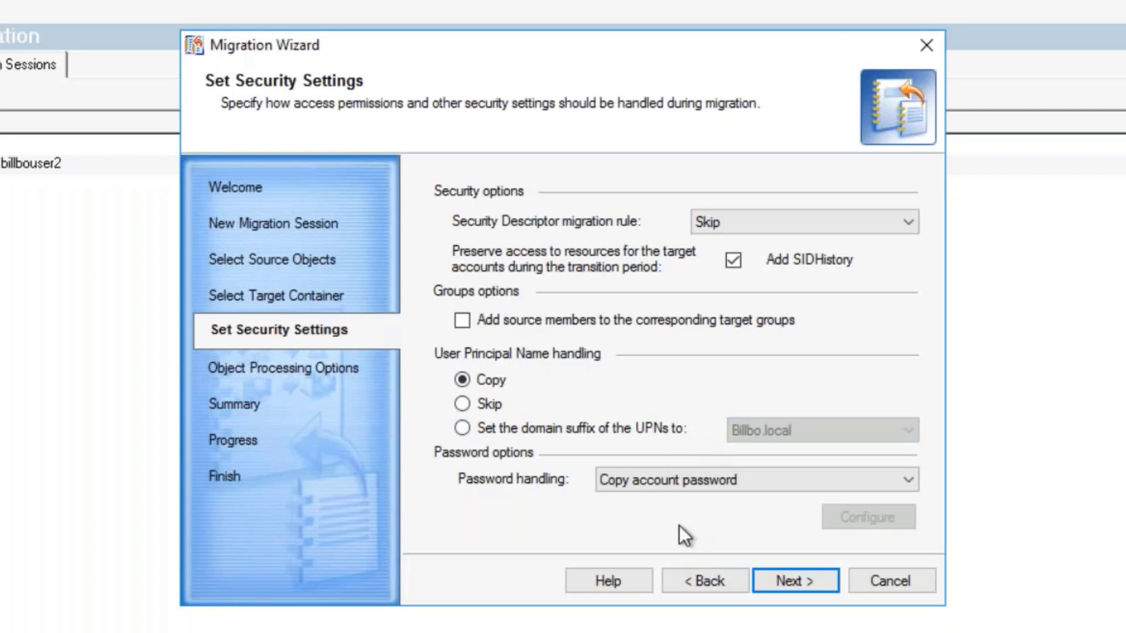
- Set password handling to "Set password to username with...", check its prefix and suffix fields without filling them, and accept the security settings
{"action": "left_click", "coordinate": [694, 481]}
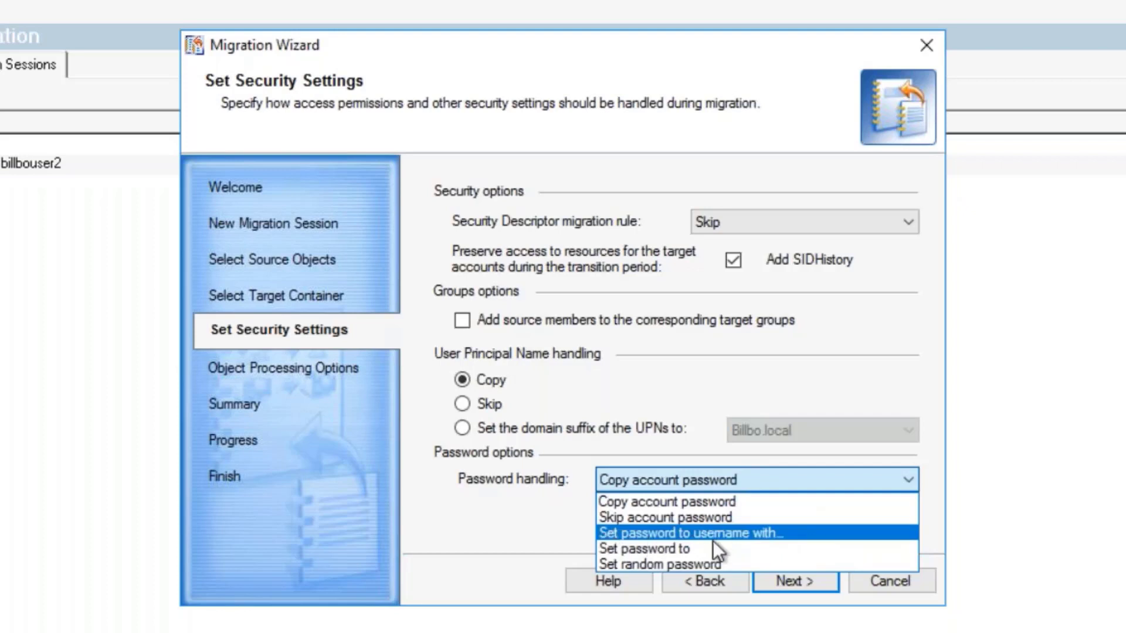
{"action": "left_click", "coordinate": [772, 532]}
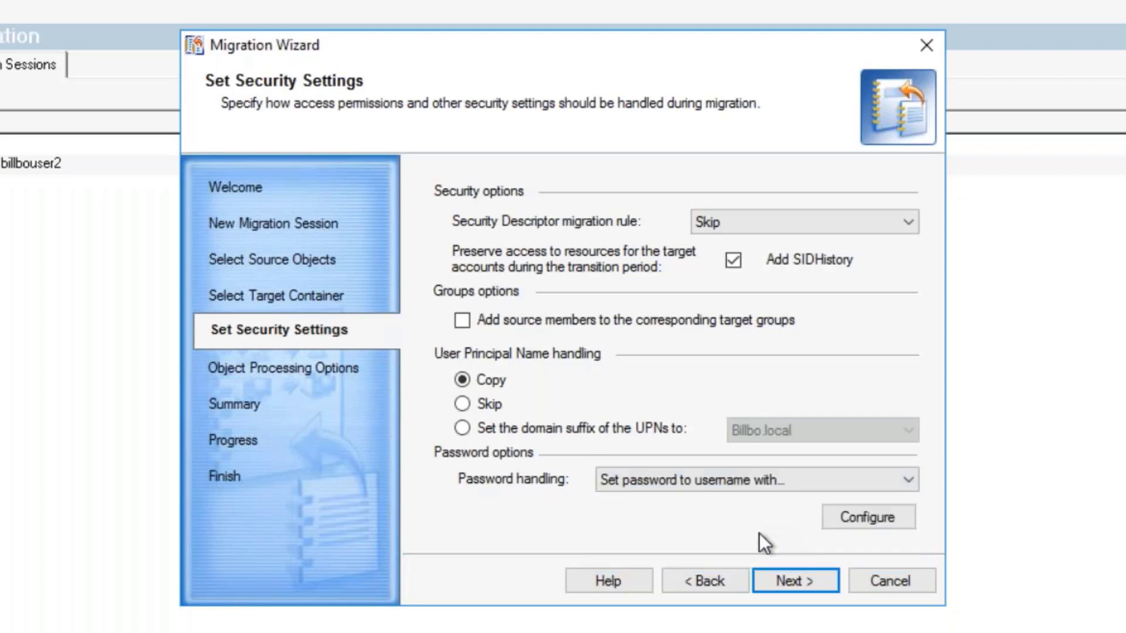
{"action": "left_click", "coordinate": [858, 518]}
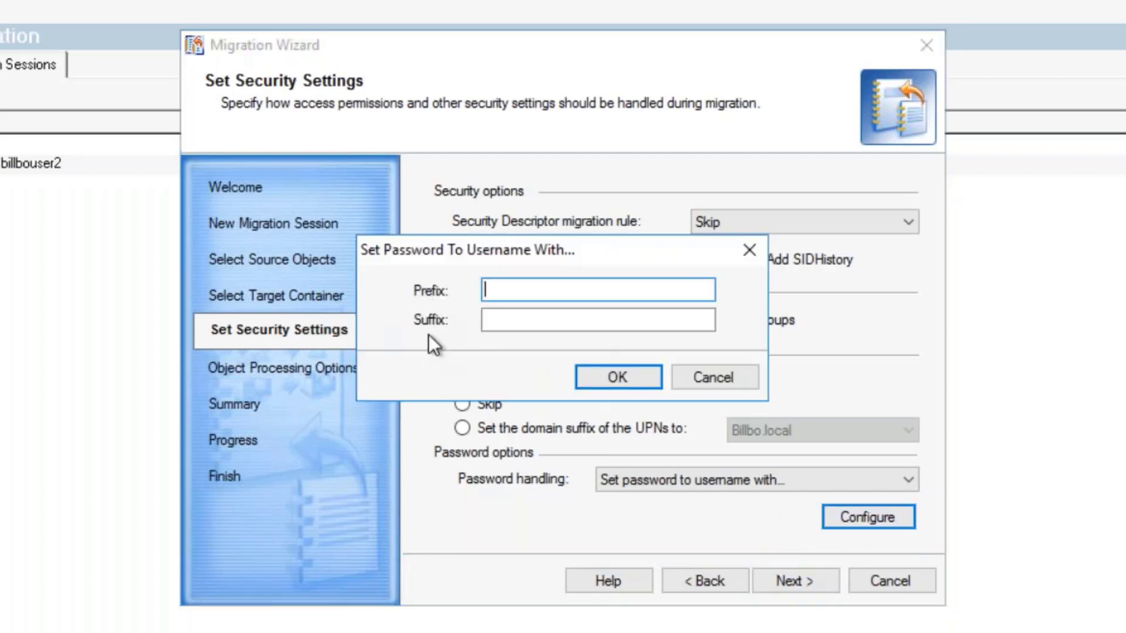
{"action": "left_click", "coordinate": [699, 380]}
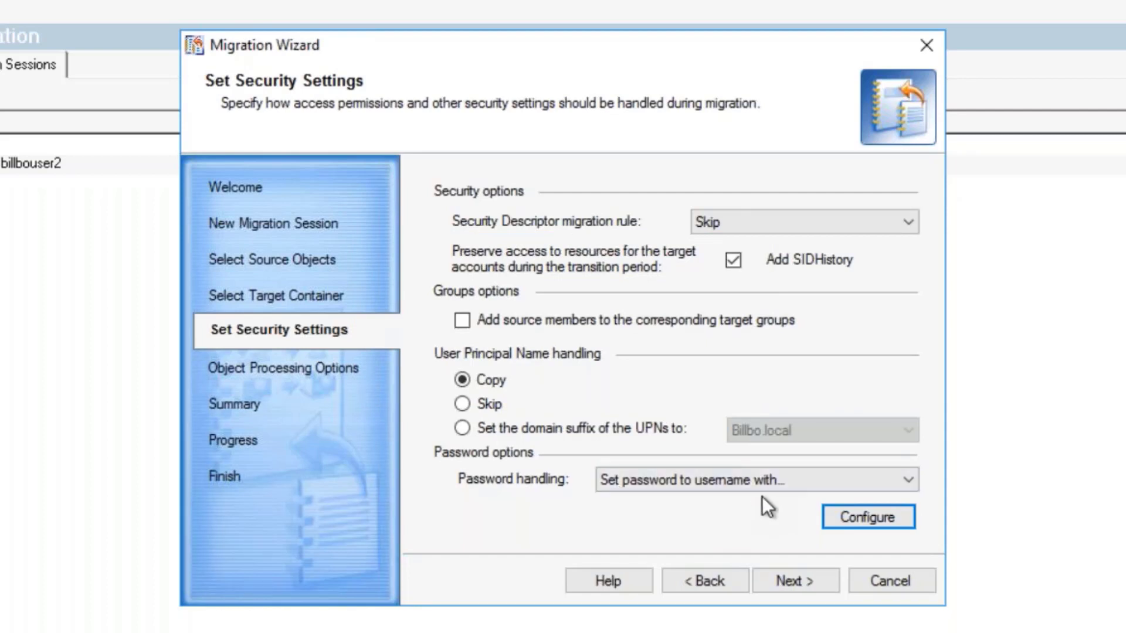
{"action": "left_click", "coordinate": [909, 480]}
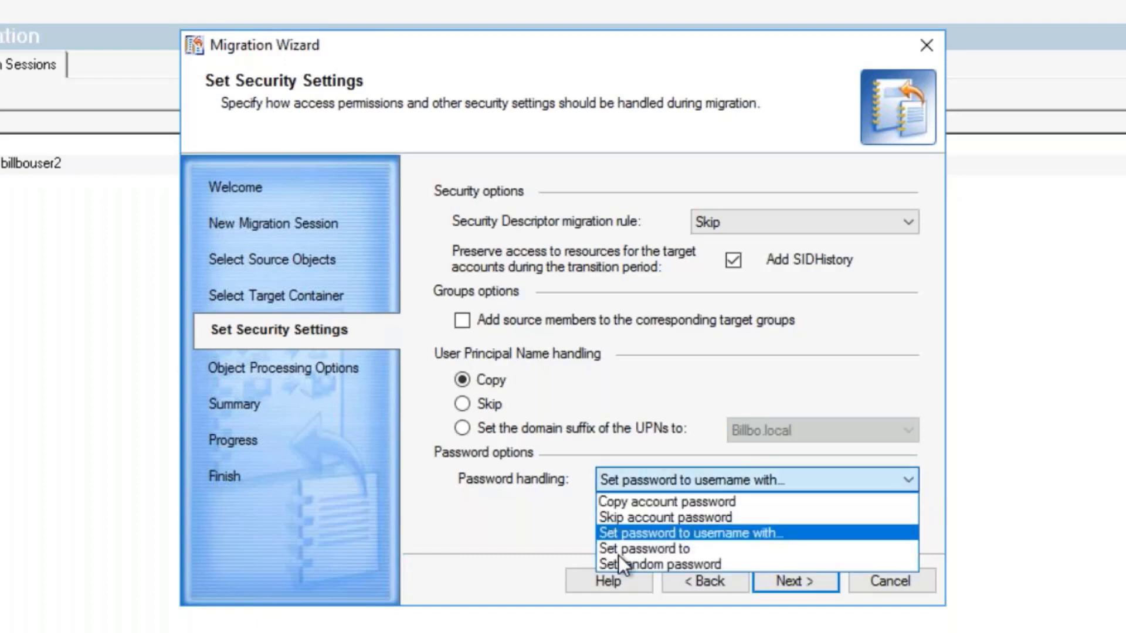
{"action": "left_click", "coordinate": [538, 502]}
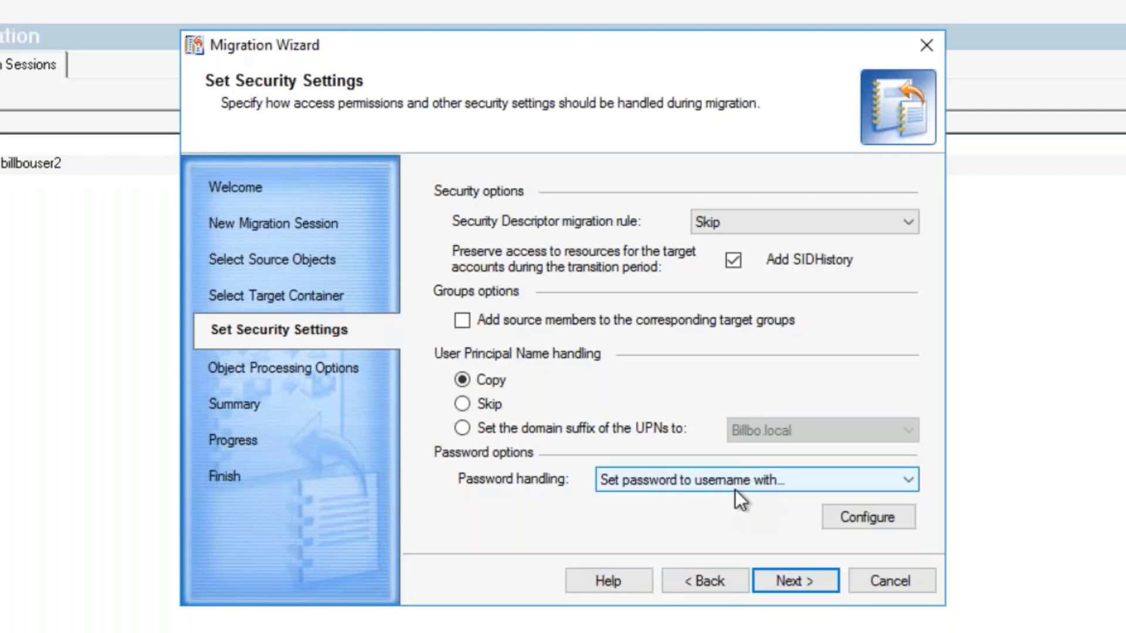
{"action": "left_click", "coordinate": [794, 575]}
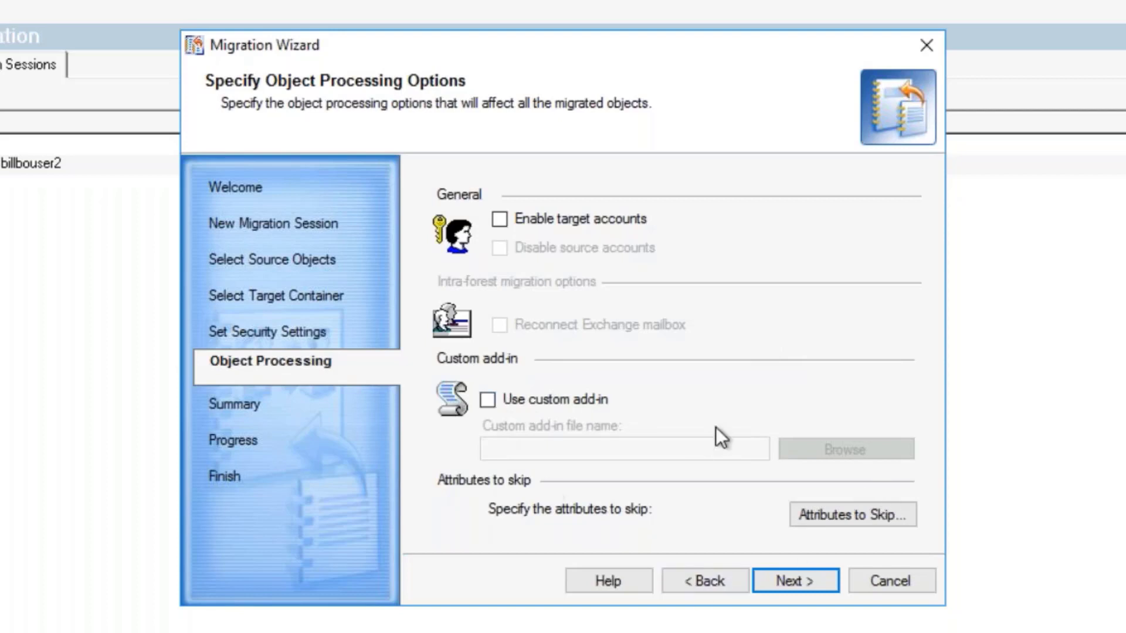
- Open the attributes to skip and examine the standard attributes listed for the computer, contact, user and volume classes
{"action": "left_click", "coordinate": [842, 512]}
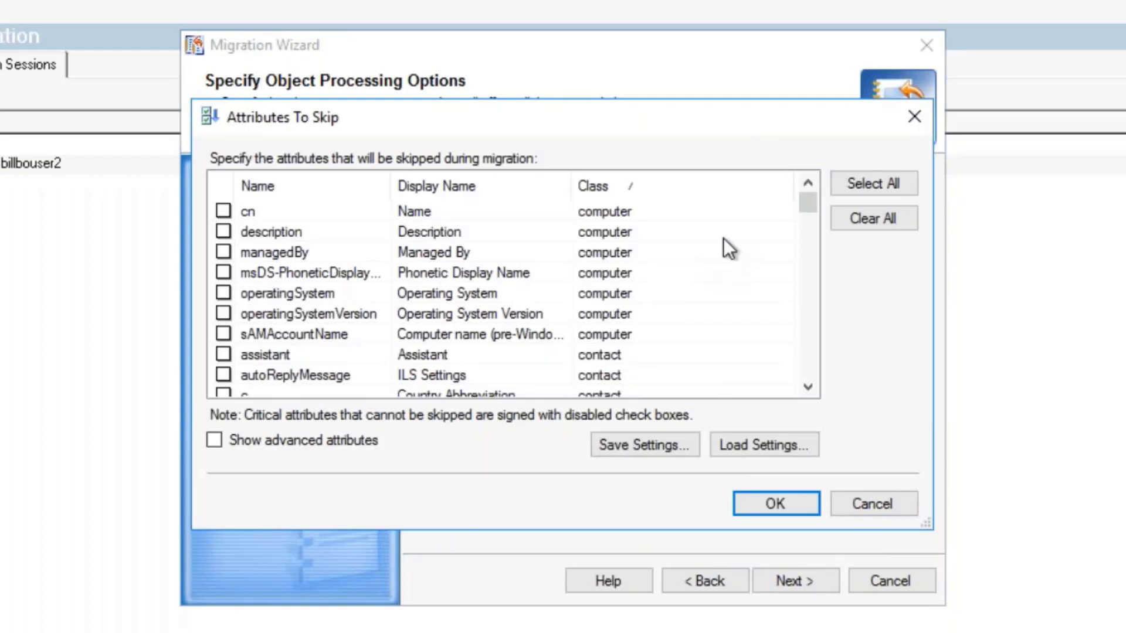
{"action": "left_click_drag", "start_coordinate": [804, 202], "coordinate": [808, 223]}
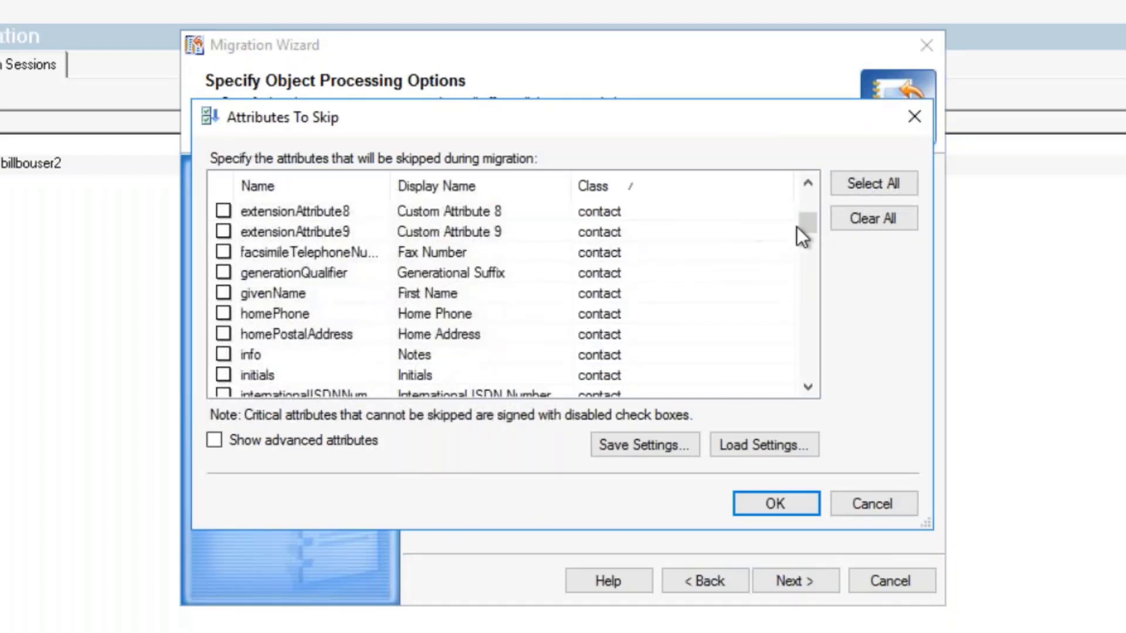
{"action": "left_click_drag", "start_coordinate": [802, 222], "coordinate": [803, 322]}
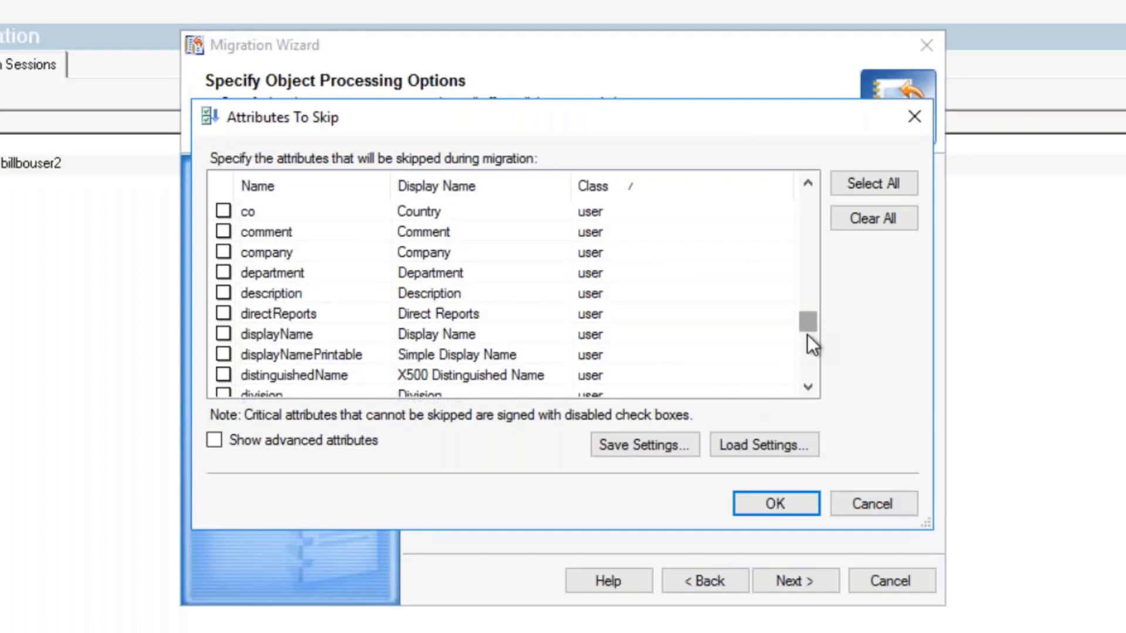
{"action": "left_click_drag", "start_coordinate": [807, 334], "coordinate": [807, 375]}
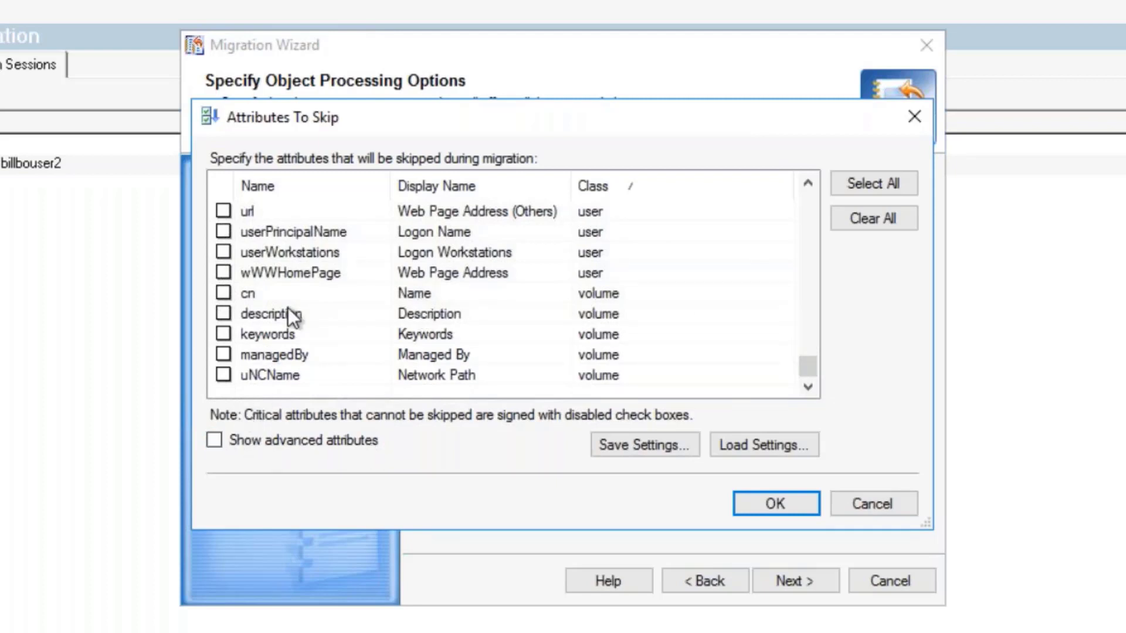
{"action": "left_click_drag", "start_coordinate": [807, 364], "coordinate": [807, 327]}
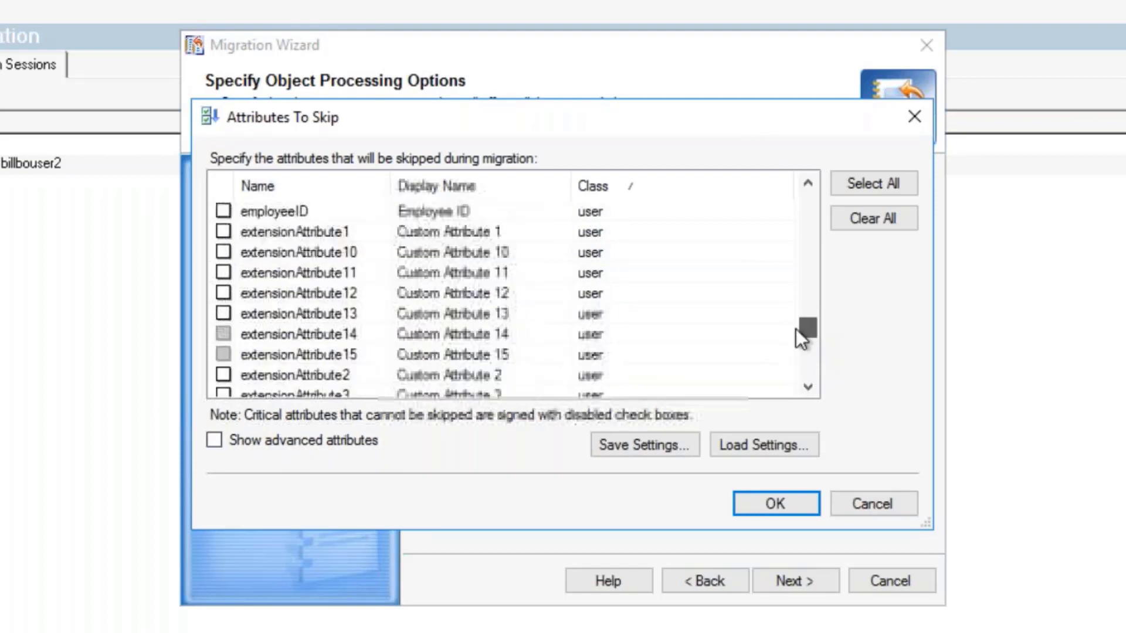
- Show the advanced attributes and examine the non-skippable whenChanged and whenCreated entries of the volume class
{"action": "left_click", "coordinate": [214, 441]}
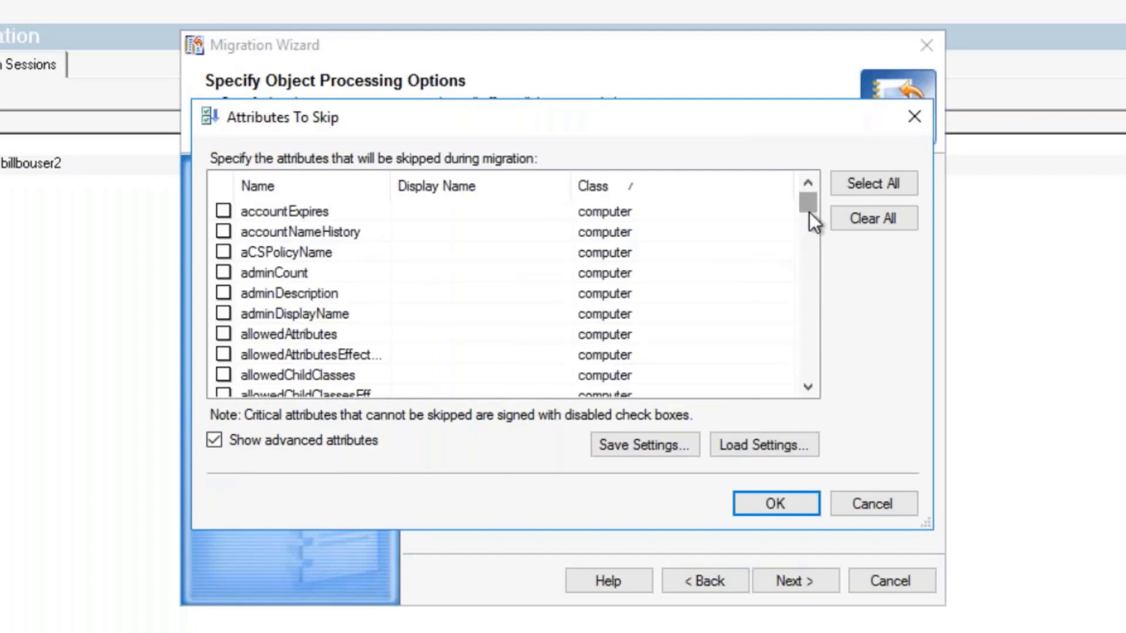
{"action": "left_click_drag", "start_coordinate": [809, 212], "coordinate": [815, 372]}
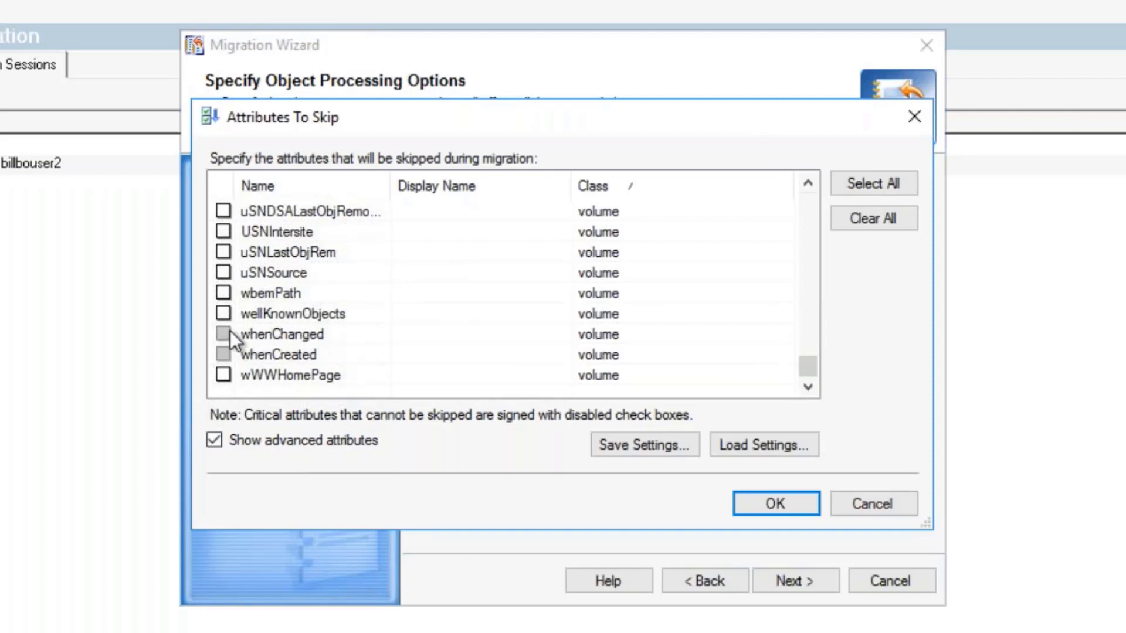
{"action": "left_click", "coordinate": [308, 361]}
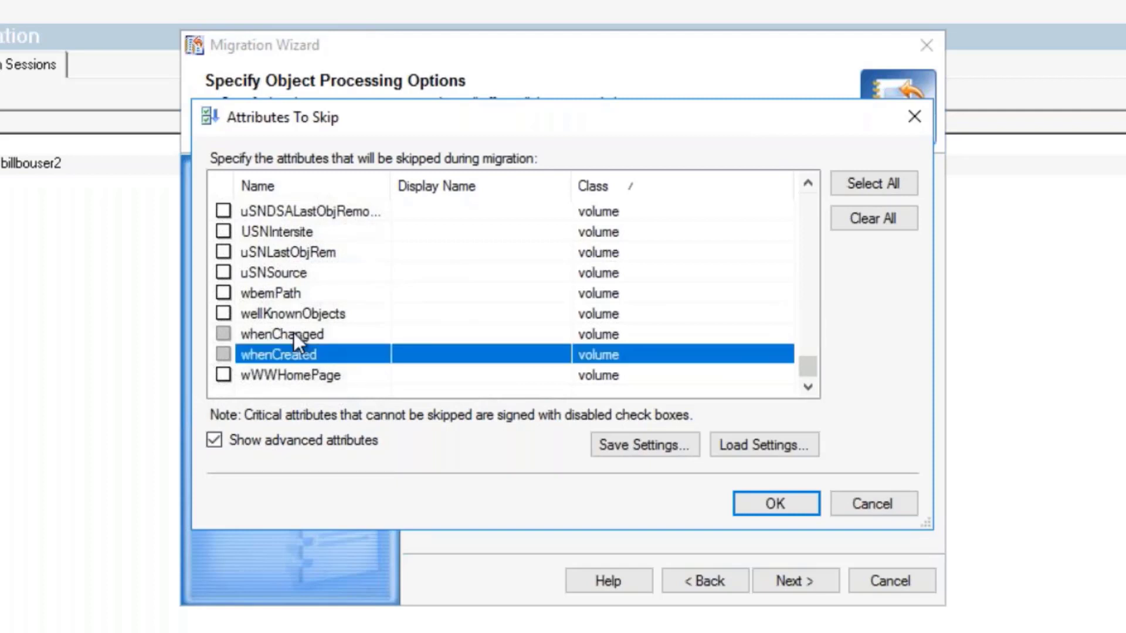
- Examine the non-skippable attributes of the volume class and leave the attributes to skip without saving changes
{"action": "left_click", "coordinate": [293, 333]}
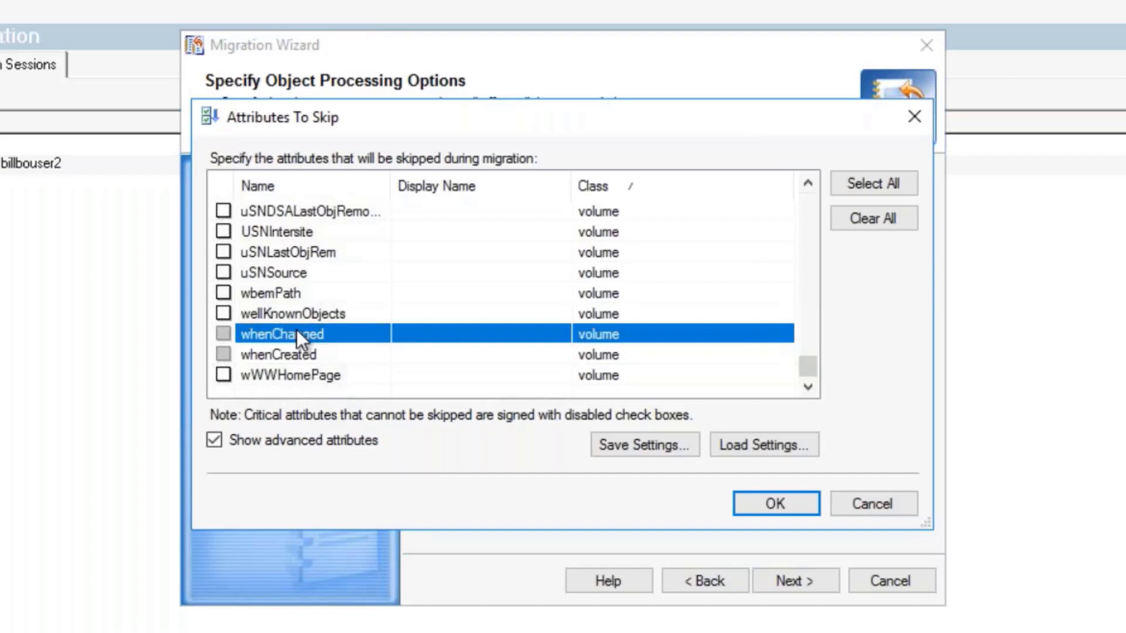
{"action": "left_click_drag", "start_coordinate": [809, 361], "coordinate": [806, 354]}
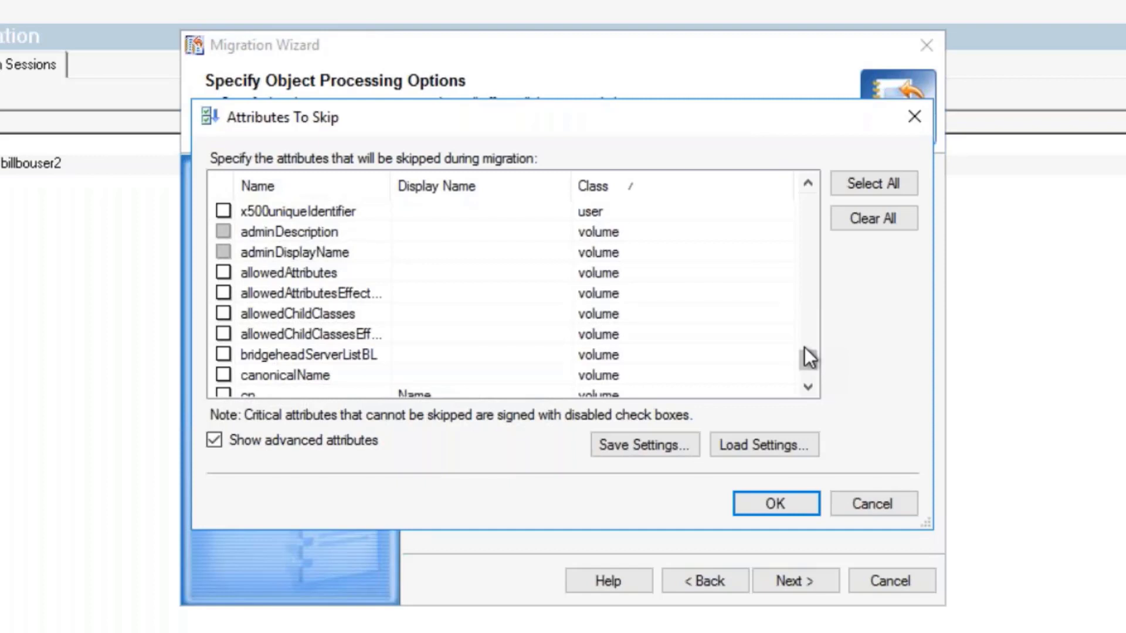
{"action": "left_click", "coordinate": [879, 503]}
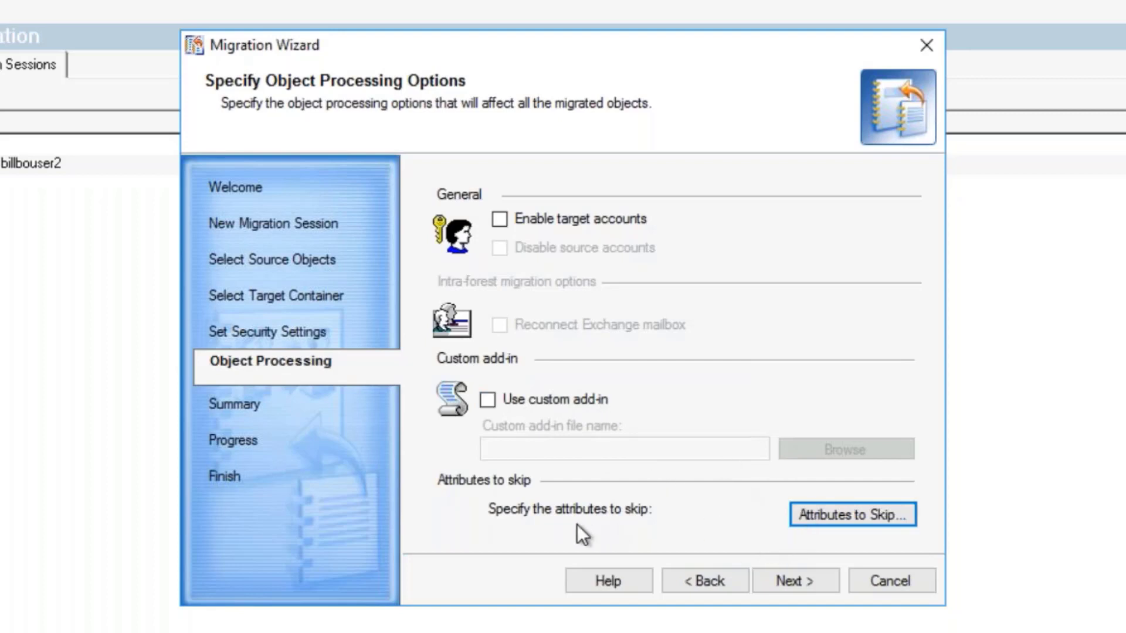
- Accept the object processing options and start migrating the objects with test mode off
{"action": "left_click", "coordinate": [793, 582]}
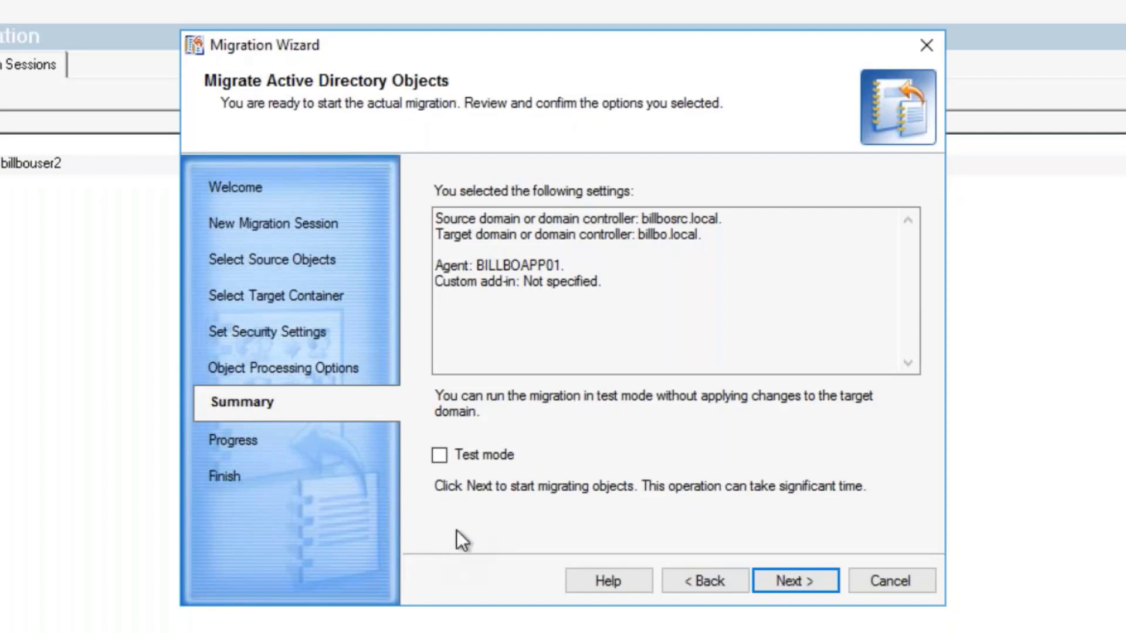
{"action": "left_click", "coordinate": [780, 579]}
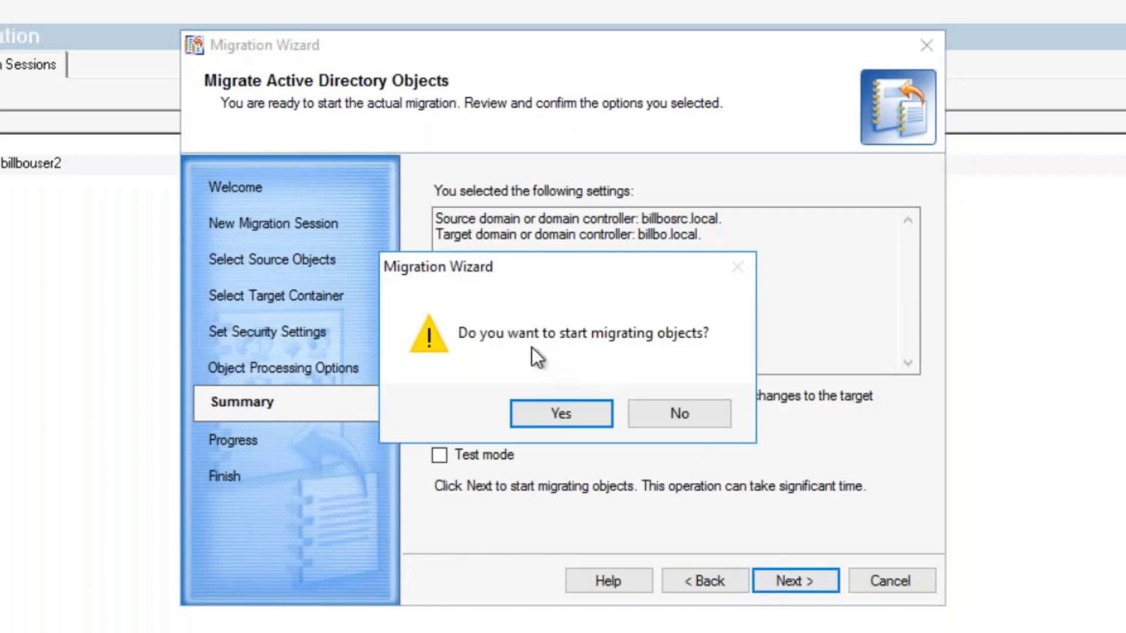
{"action": "left_click", "coordinate": [571, 410]}
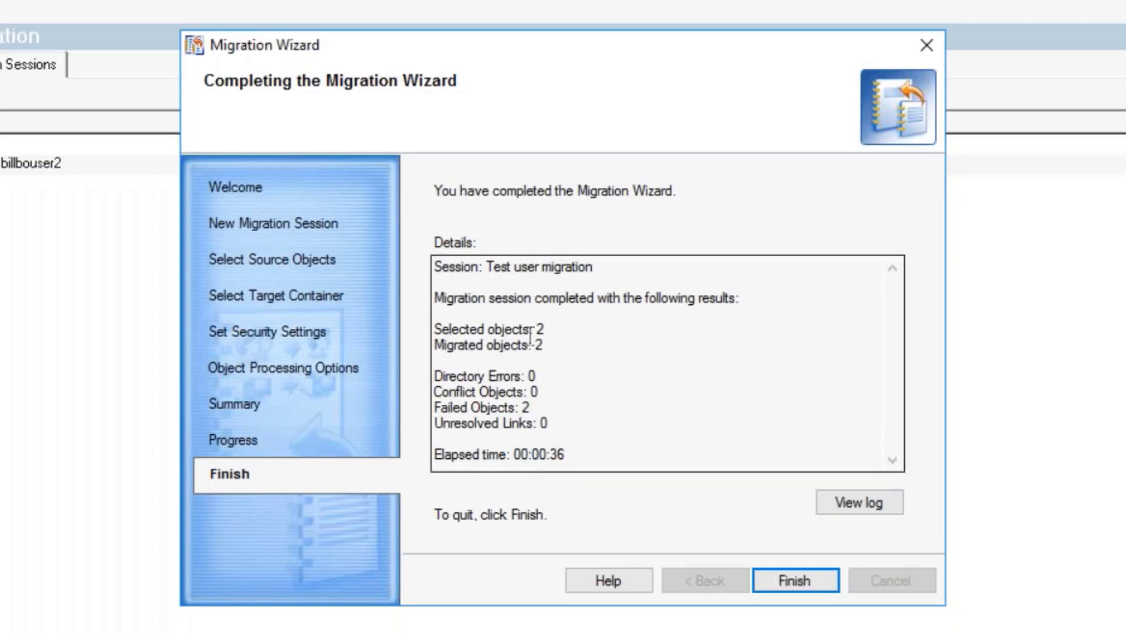
- Review the migrated and failed object figures in the completed session's details
{"action": "left_click_drag", "start_coordinate": [545, 345], "coordinate": [434, 346]}
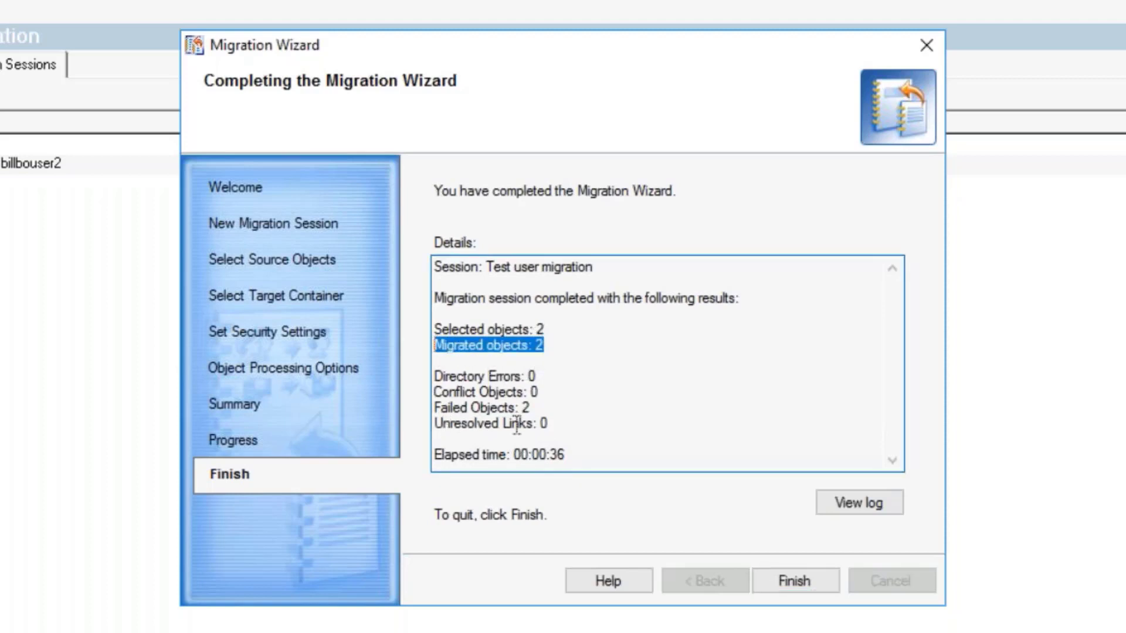
{"action": "left_click_drag", "start_coordinate": [530, 408], "coordinate": [434, 408]}
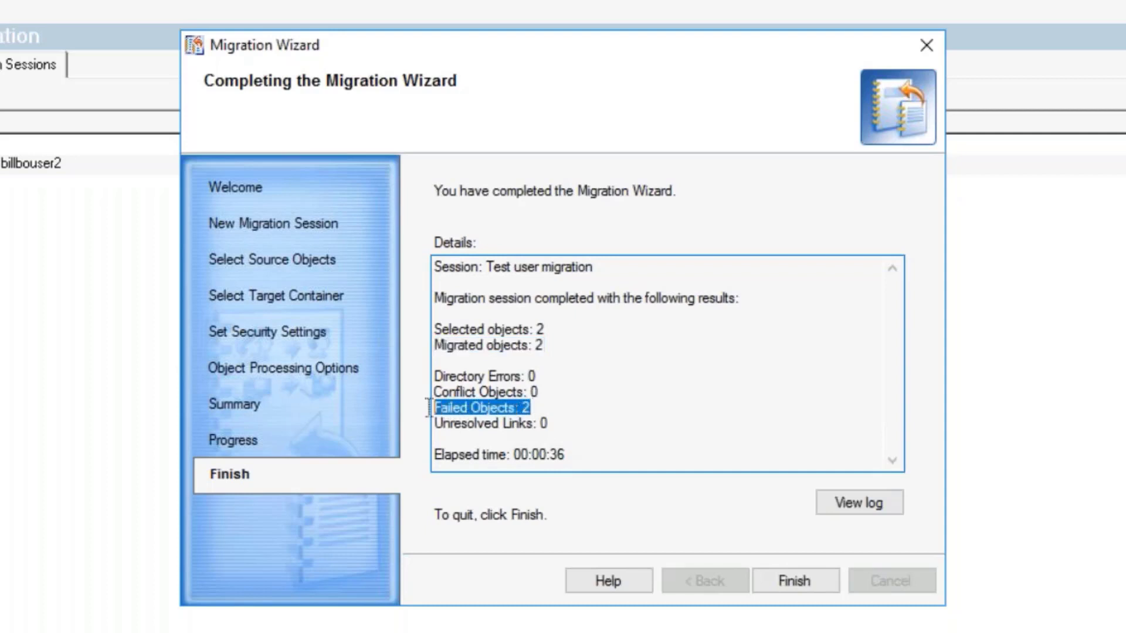
{"action": "left_click_drag", "start_coordinate": [550, 346], "coordinate": [439, 348]}
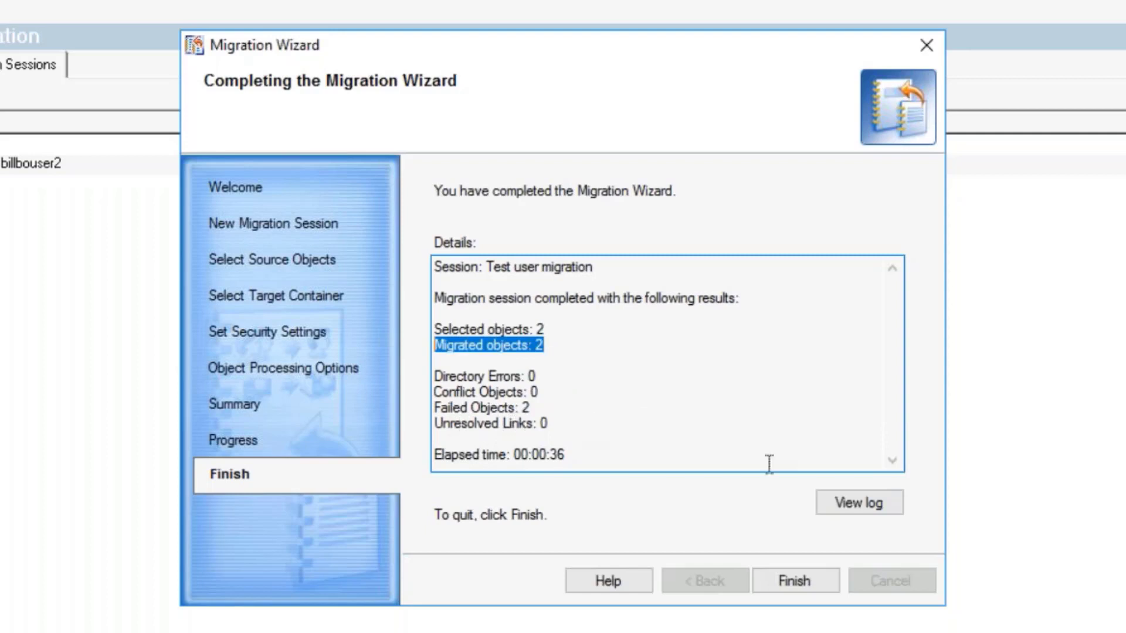
- Open the migration session log, expand its failed objects and examine the password error for BillboBagons1
{"action": "left_click", "coordinate": [842, 502]}
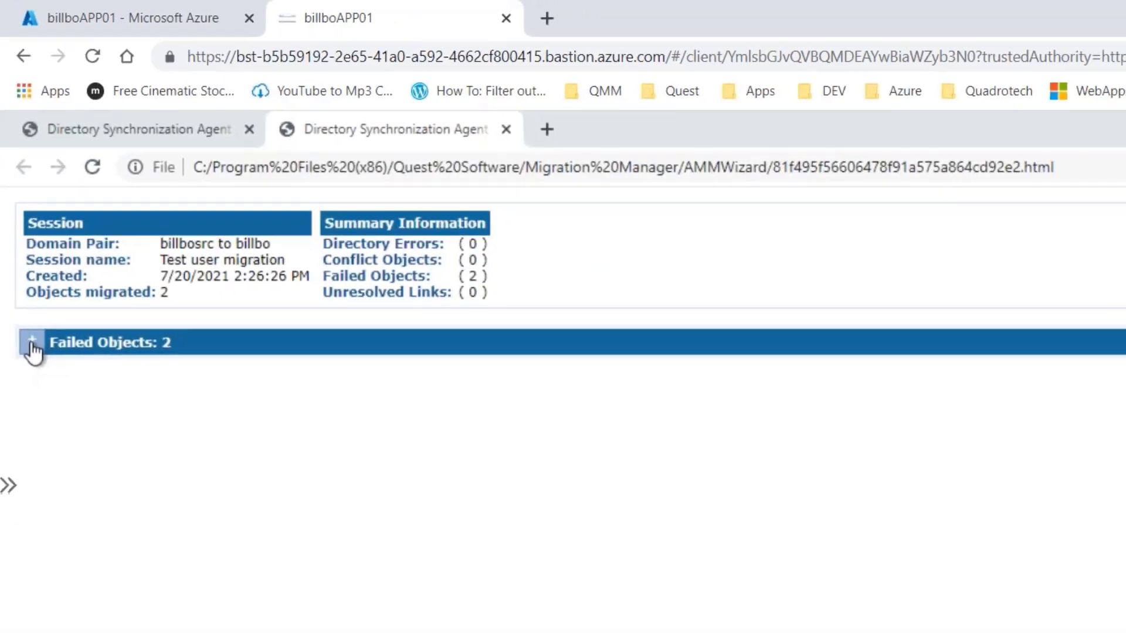
{"action": "left_click", "coordinate": [31, 343]}
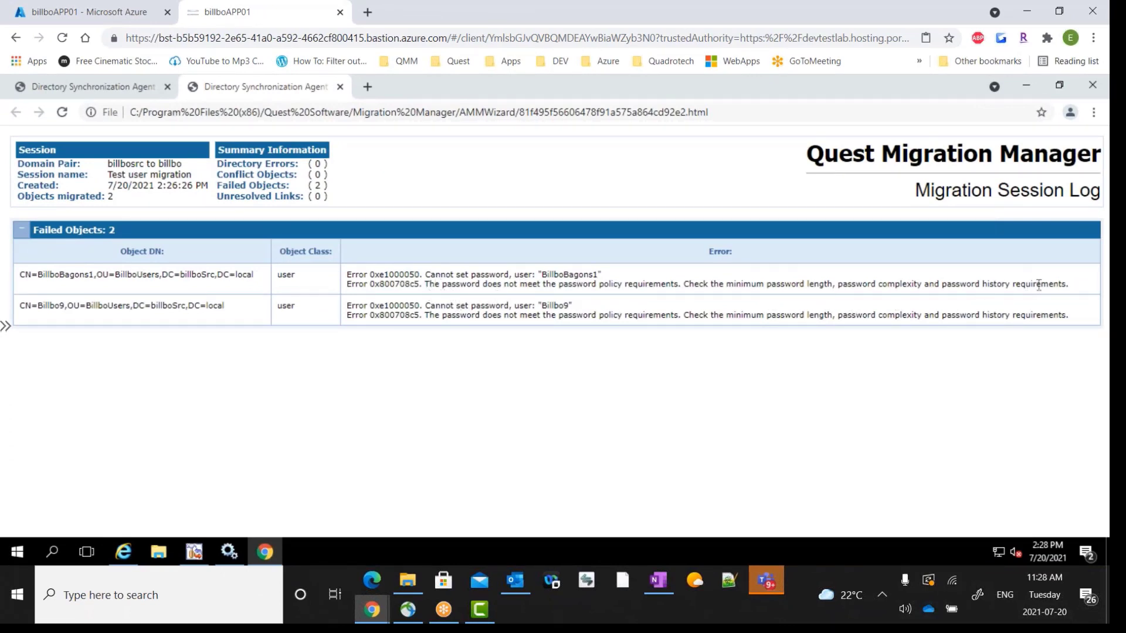
{"action": "left_click_drag", "start_coordinate": [1068, 285], "coordinate": [424, 286]}
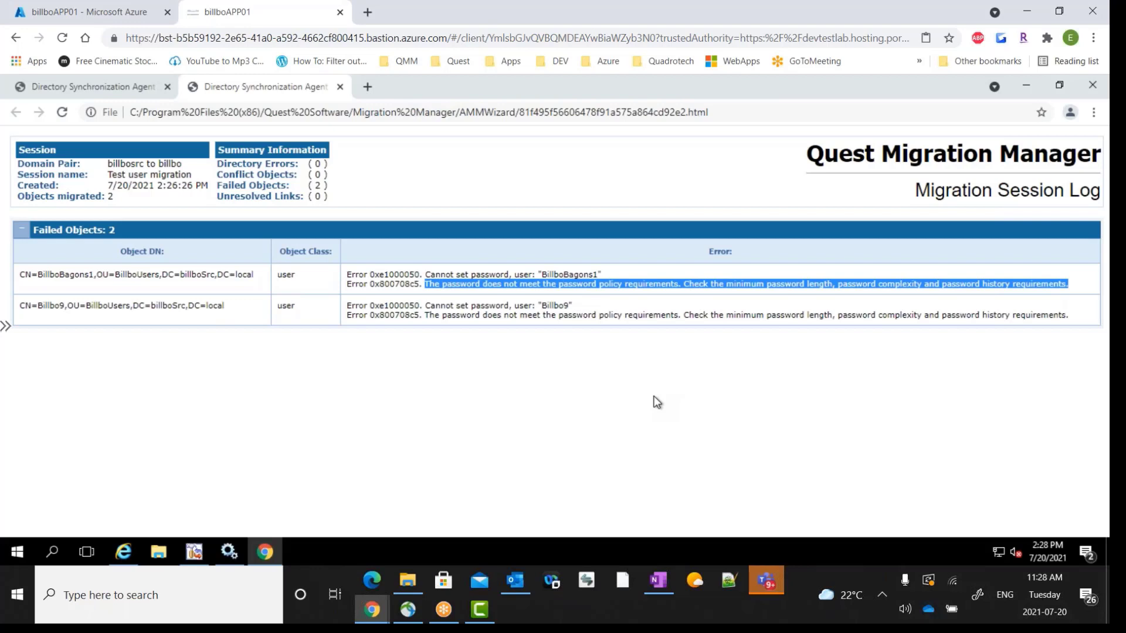
{"action": "left_click", "coordinate": [681, 346]}
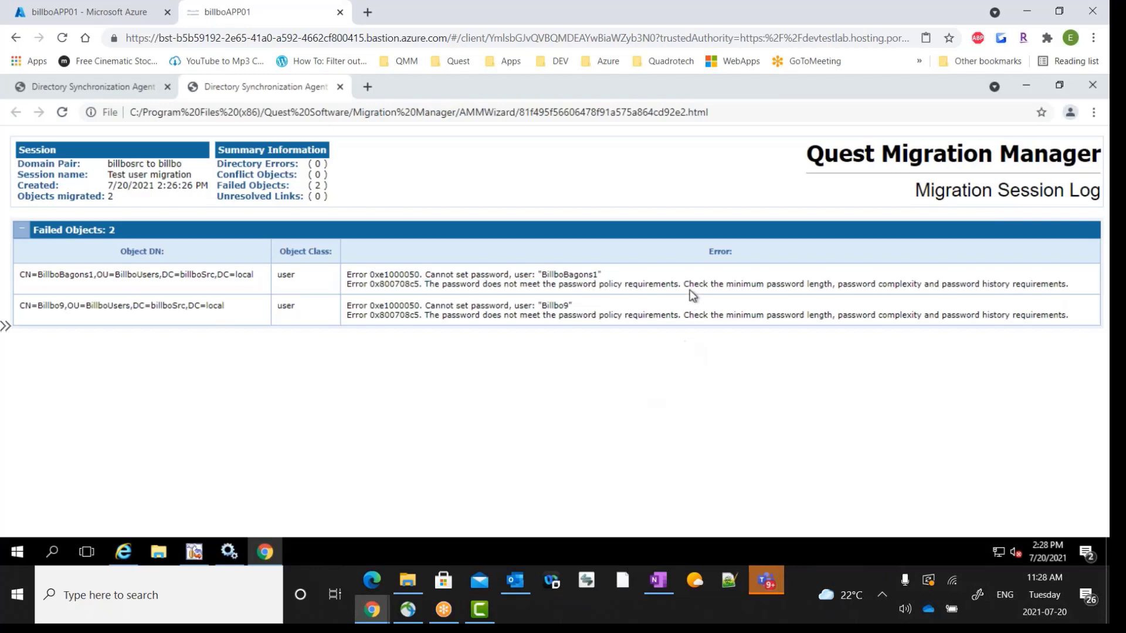
{"action": "left_click_drag", "start_coordinate": [1075, 288], "coordinate": [426, 284]}
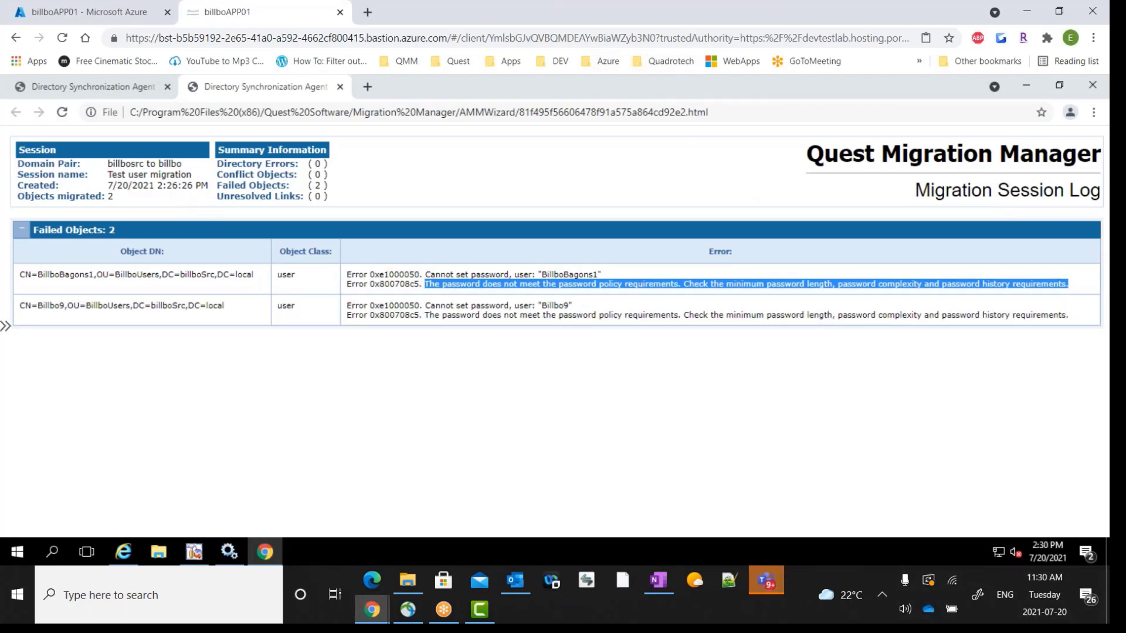
- Close the session log and Internet Explorer, minimize Services, and finish the Migration Wizard
{"action": "left_click", "coordinate": [1091, 85]}
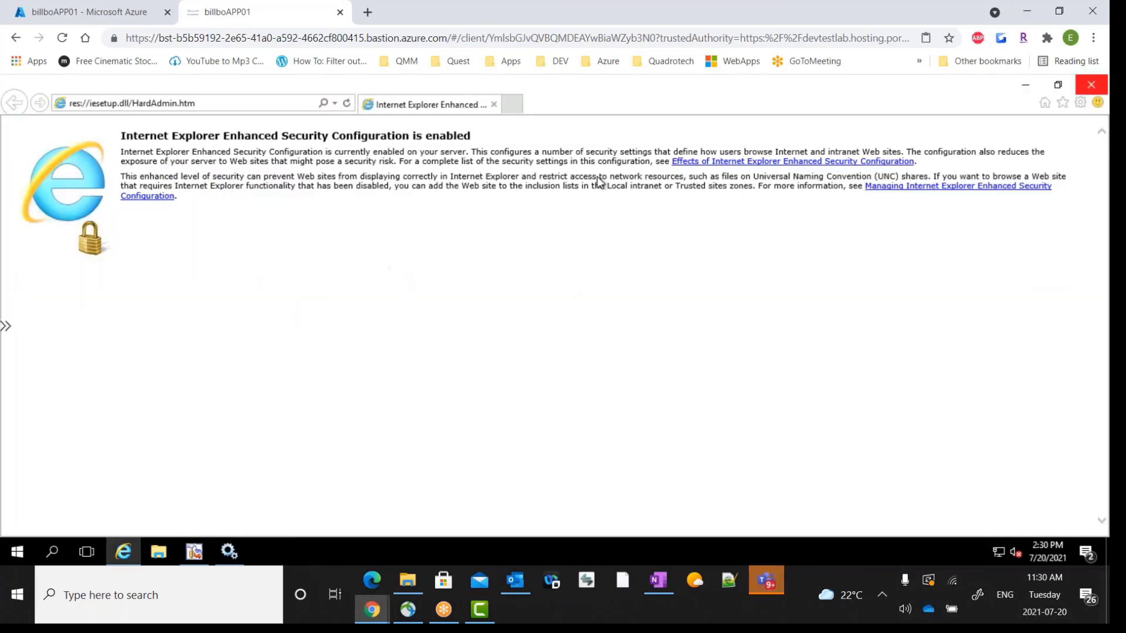
{"action": "left_click", "coordinate": [1089, 86]}
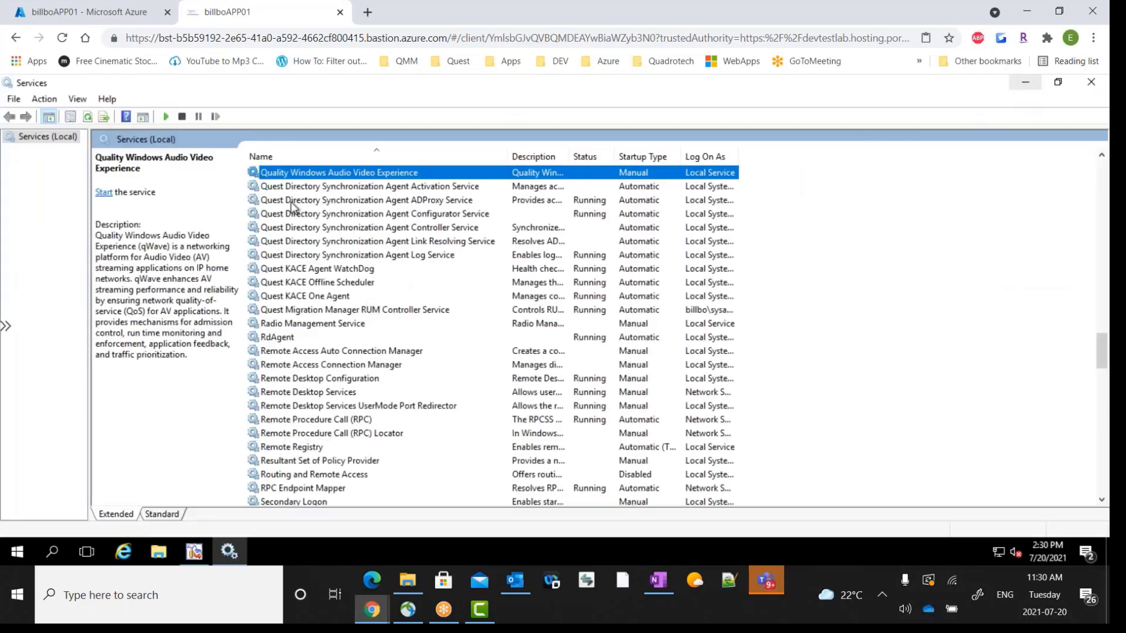
{"action": "left_click", "coordinate": [1025, 83]}
{"action": "left_click", "coordinate": [717, 473]}
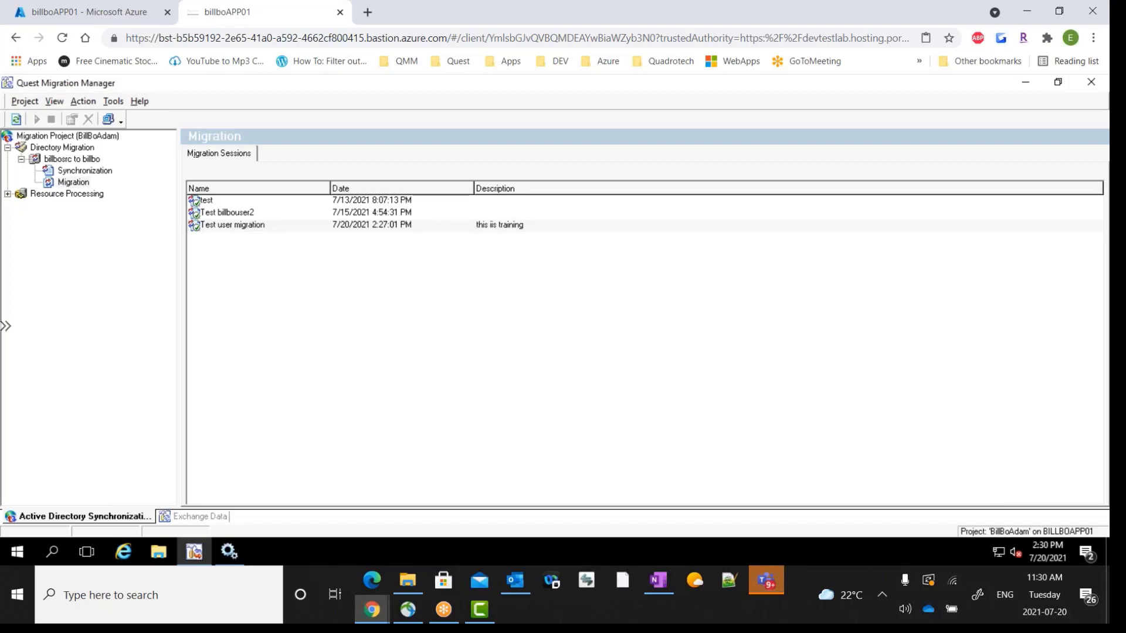
- Open the synchronization properties of the billbosrc to billbo pair and include BillboUsers as a source container
{"action": "right_click", "coordinate": [105, 174]}
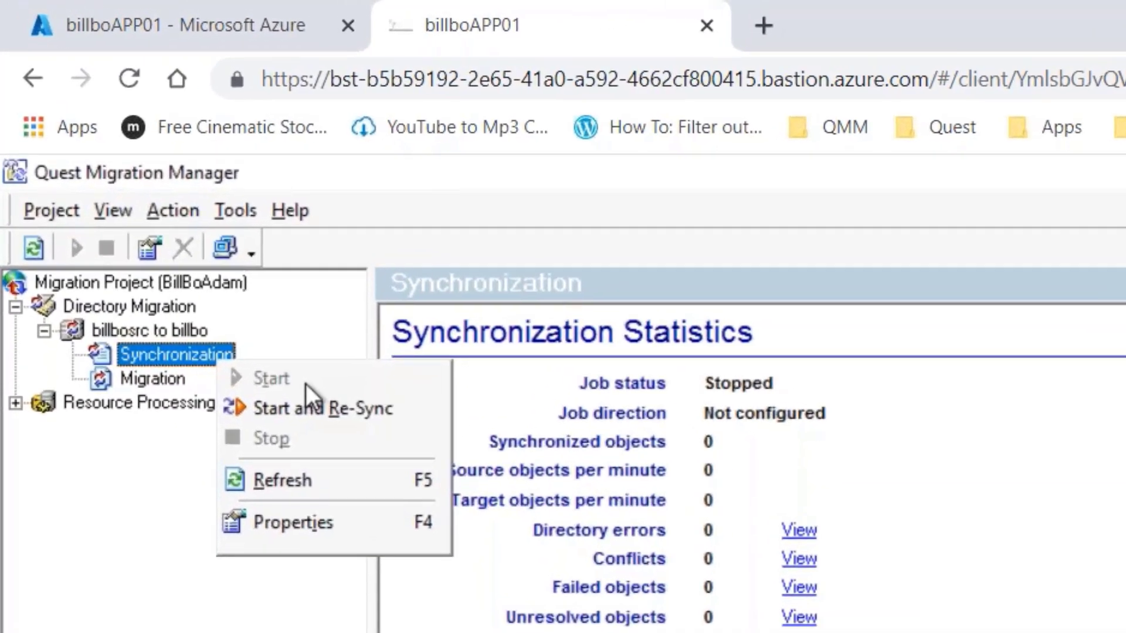
{"action": "left_click", "coordinate": [312, 524]}
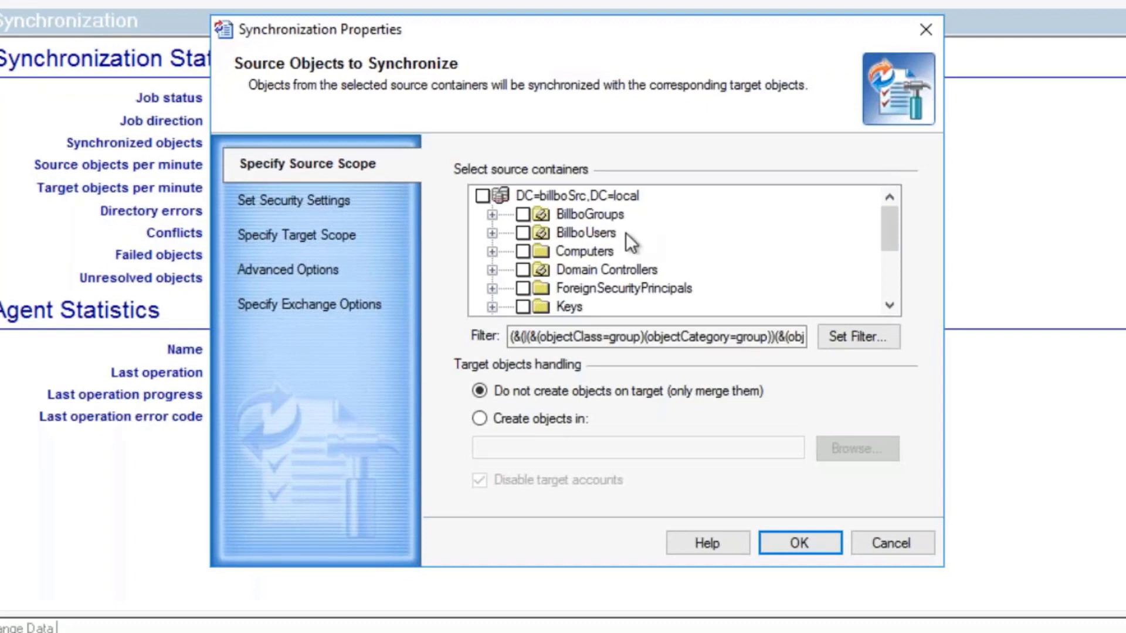
{"action": "left_click", "coordinate": [579, 234]}
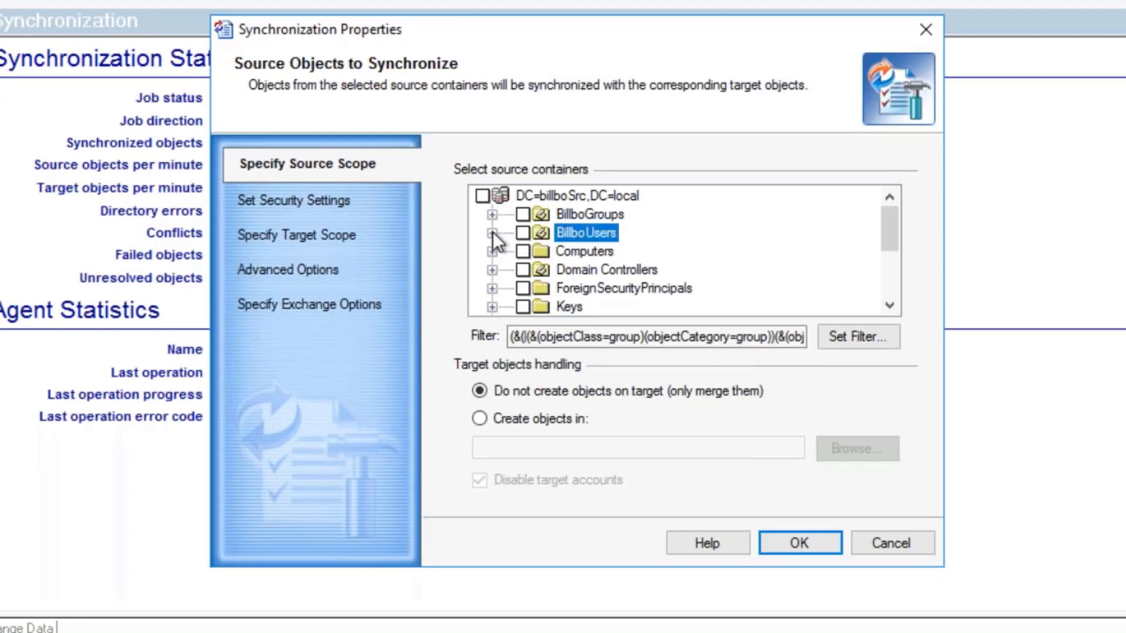
{"action": "left_click", "coordinate": [523, 233]}
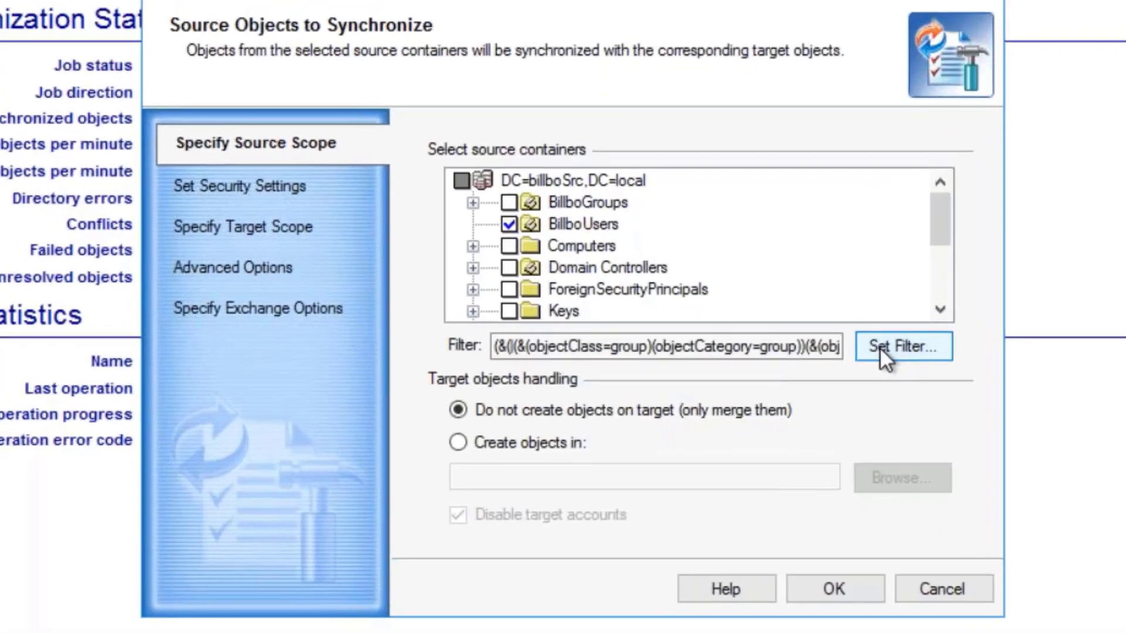
- Open the source filter, check its object classes, and open the source domain for choosing objects to exclude
{"action": "left_click", "coordinate": [839, 338]}
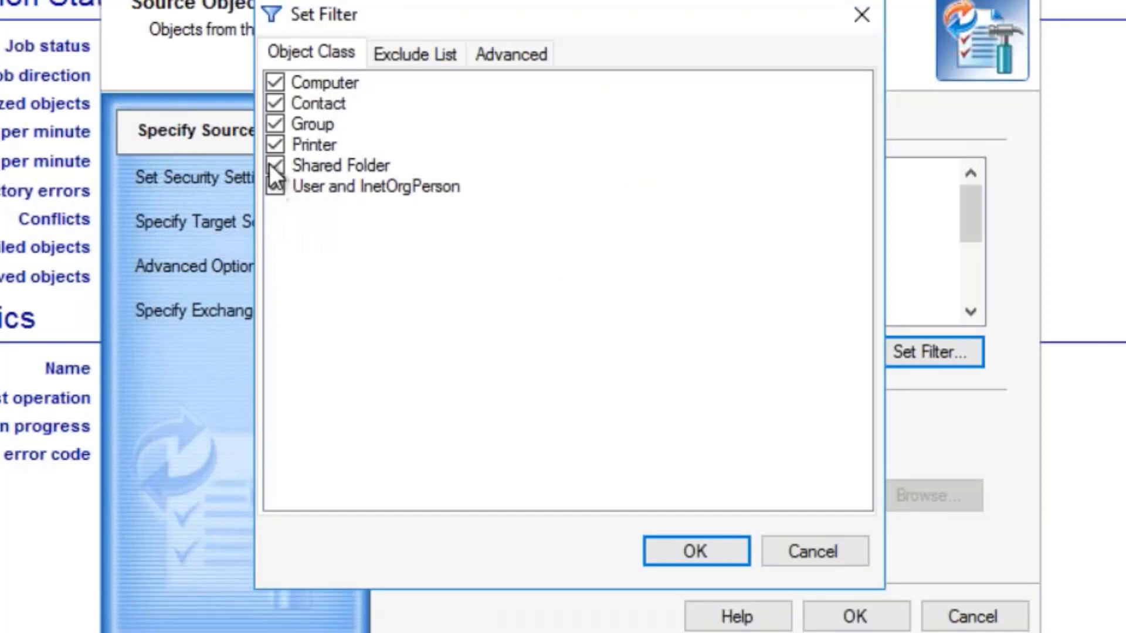
{"action": "left_click", "coordinate": [274, 103]}
{"action": "left_click", "coordinate": [392, 54]}
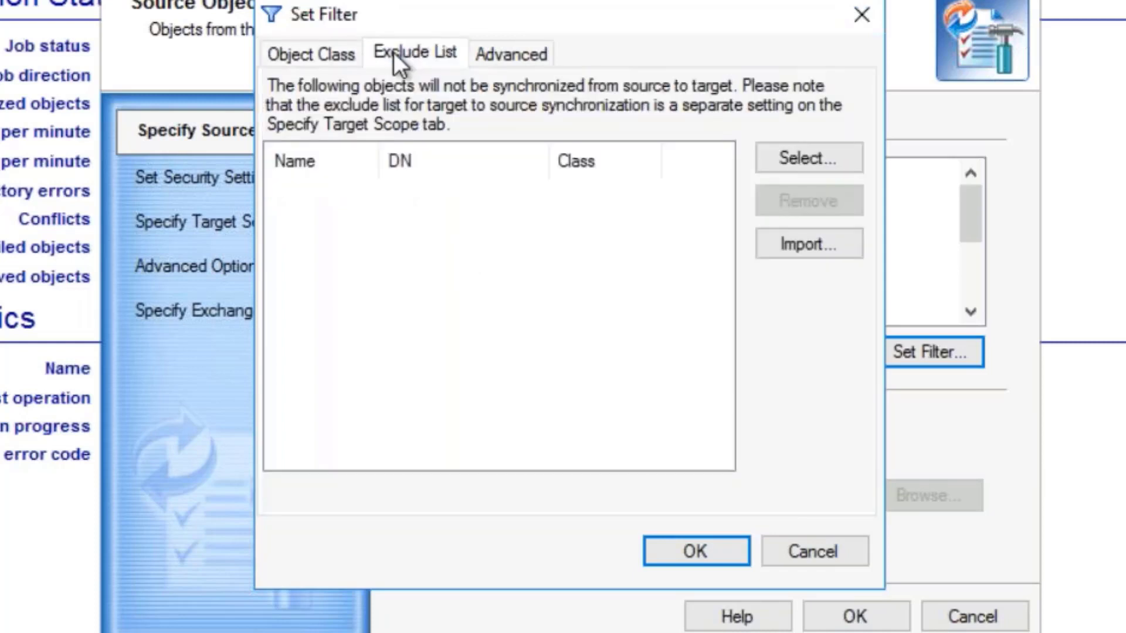
{"action": "left_click", "coordinate": [786, 156]}
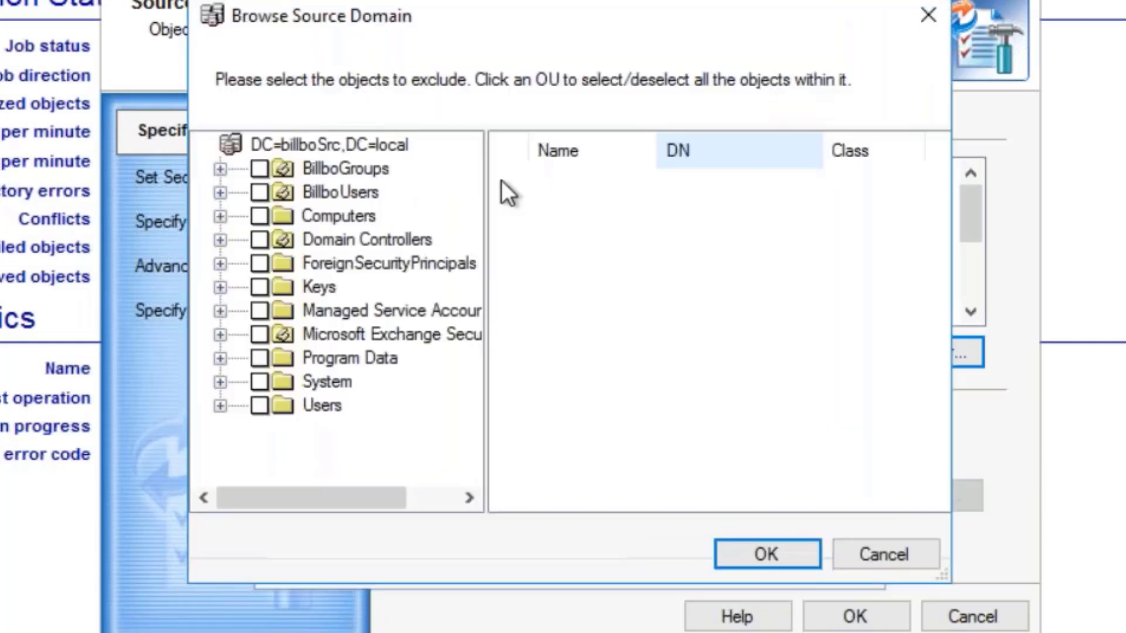
- Try excluding the entire BillboUsers container, clear it, and try excluding only BillboUser1 and ITclassuser1
{"action": "left_click", "coordinate": [260, 192]}
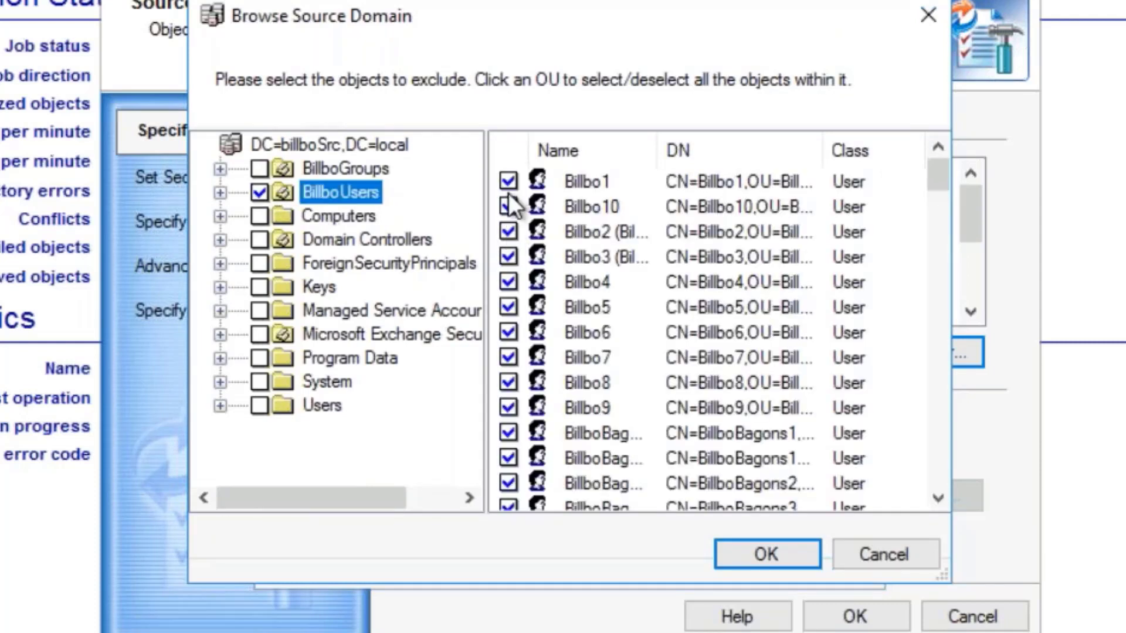
{"action": "left_click", "coordinate": [260, 191]}
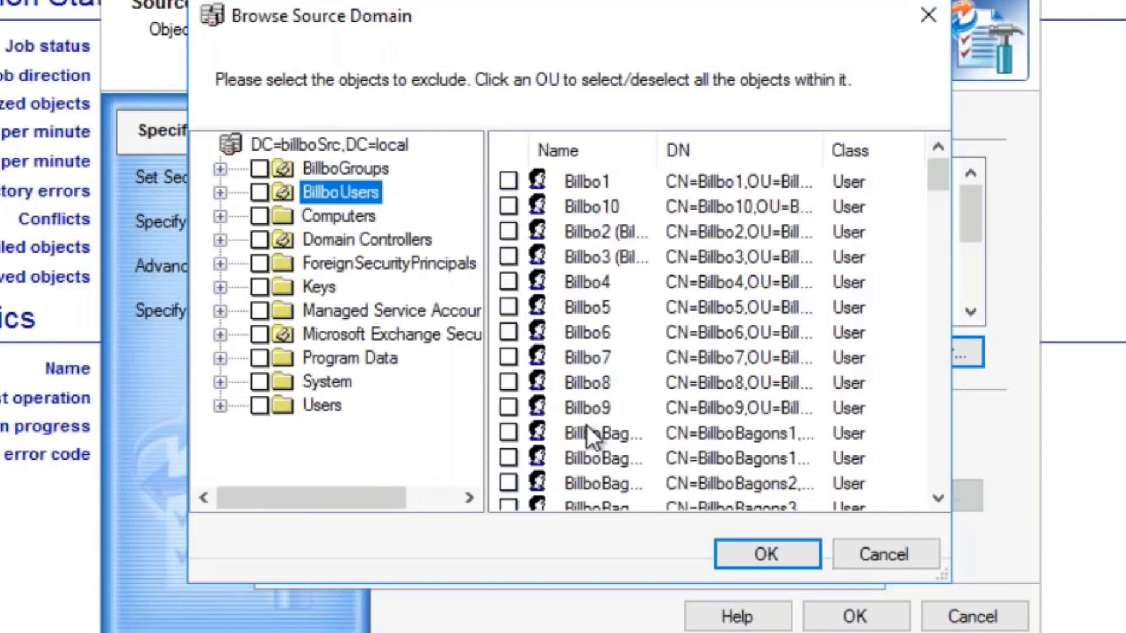
{"action": "scroll", "coordinate": [587, 424], "scroll_direction": "down", "scroll_amount": 8}
{"action": "scroll", "coordinate": [618, 441], "scroll_direction": "up", "scroll_amount": 2}
{"action": "scroll", "coordinate": [625, 380], "scroll_direction": "up", "scroll_amount": 2}
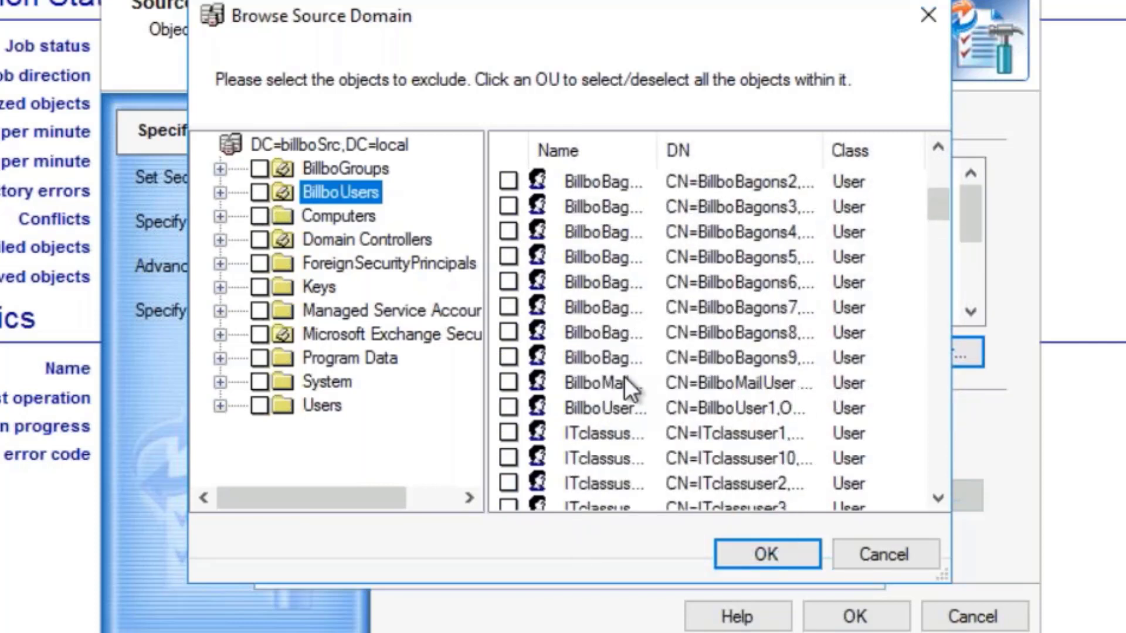
{"action": "left_click", "coordinate": [511, 407]}
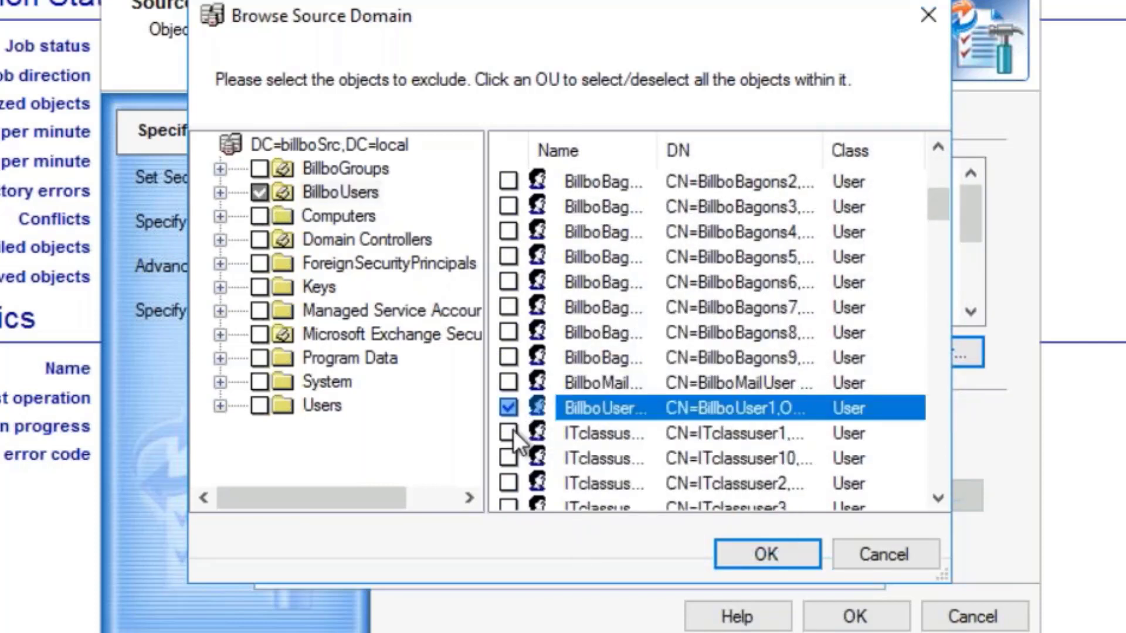
{"action": "left_click", "coordinate": [511, 432]}
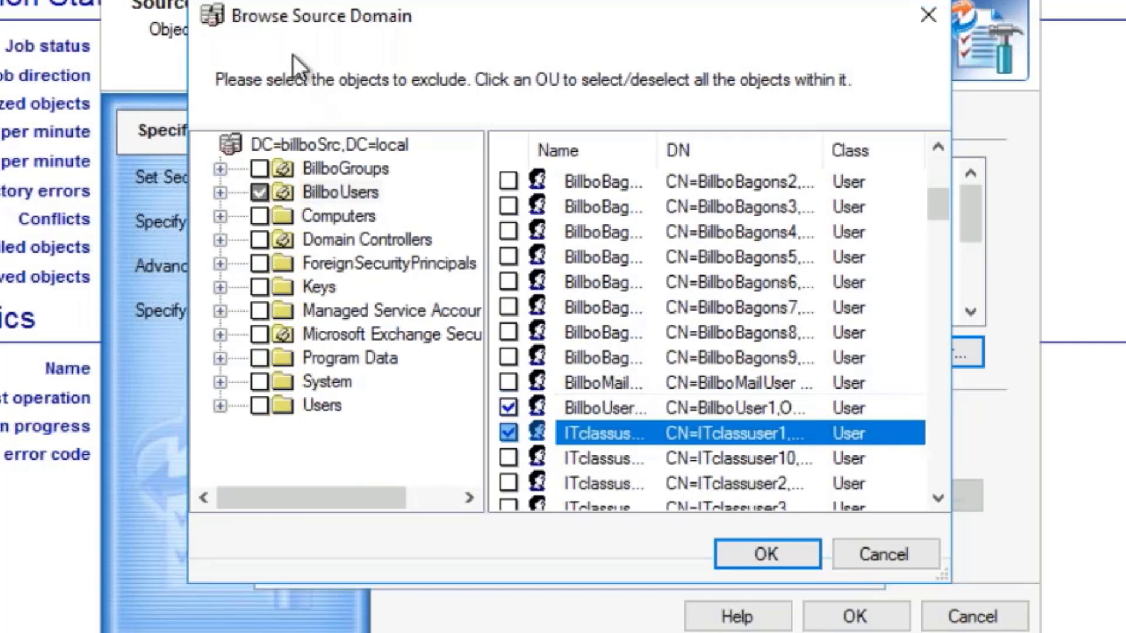
- Add every object in BillboUsers except BillboUser1 and ITclassuser1 to the exclude list
{"action": "left_click", "coordinate": [258, 192]}
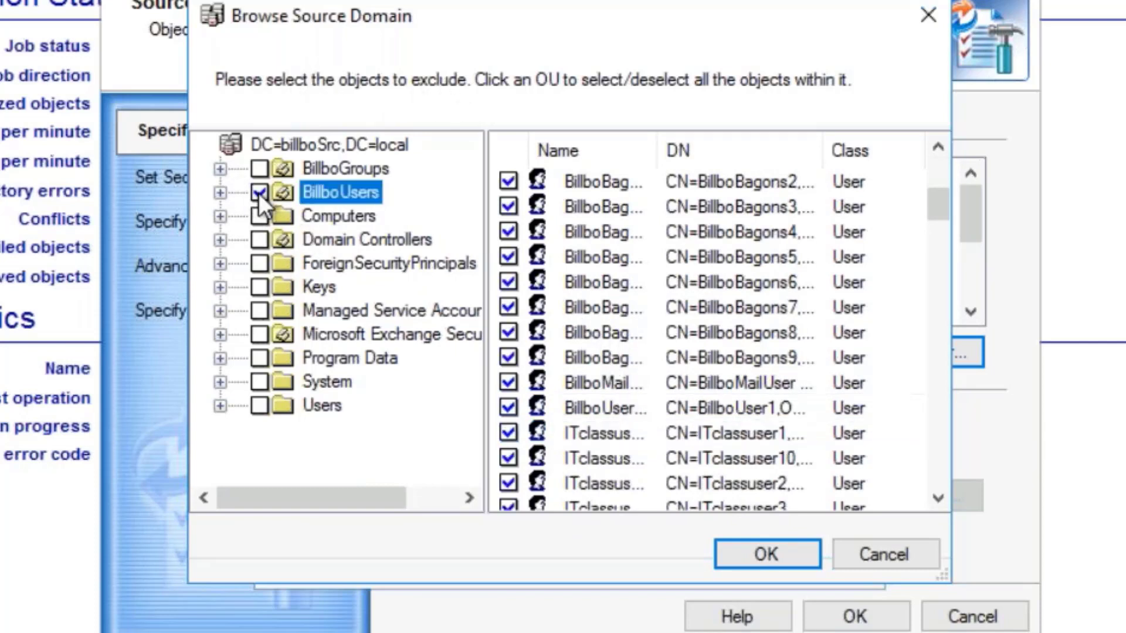
{"action": "left_click", "coordinate": [508, 408]}
{"action": "left_click", "coordinate": [510, 433]}
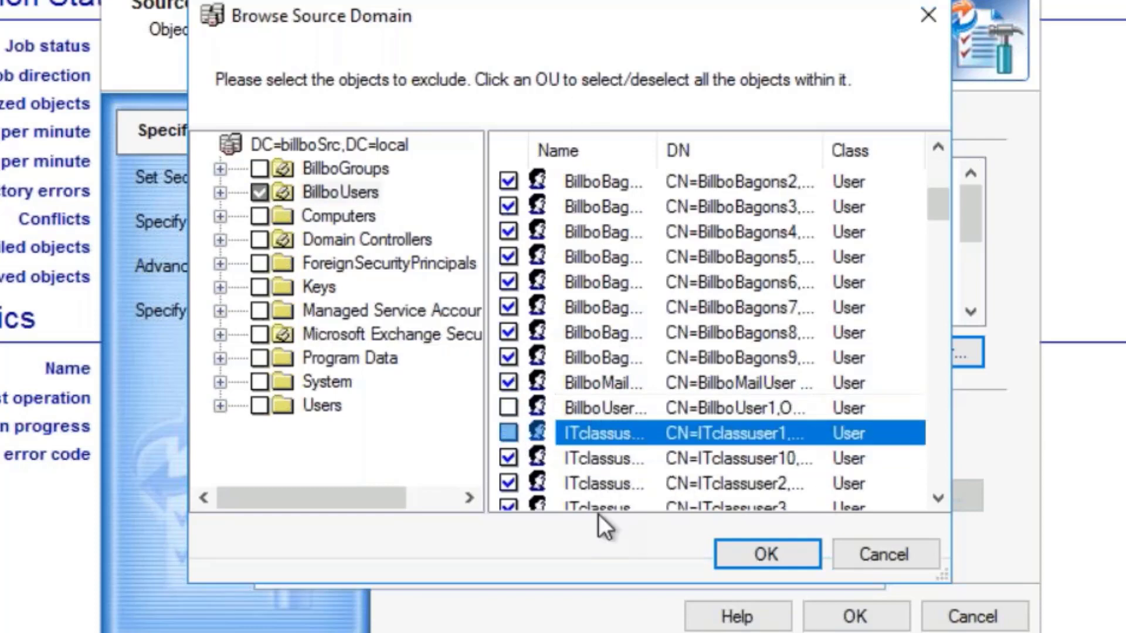
{"action": "left_click", "coordinate": [783, 551]}
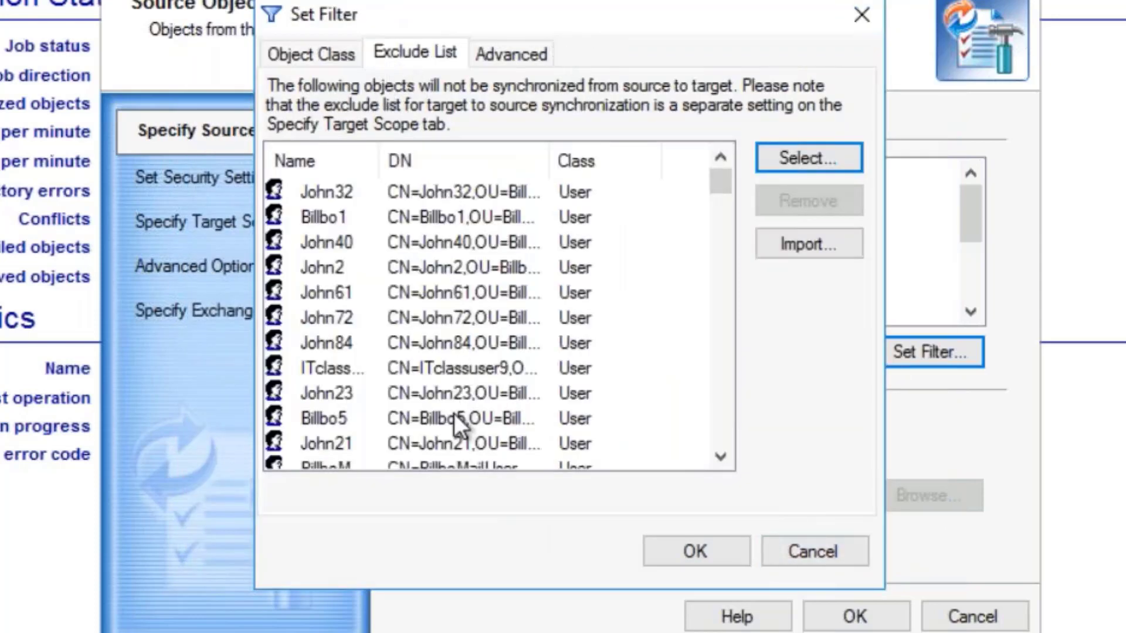
- Add the LDAP filter expression (extensionAttribute12=Syncme) to the source filter's advanced settings and accept the filter
{"action": "left_click", "coordinate": [511, 50]}
{"action": "left_click", "coordinate": [491, 205]}
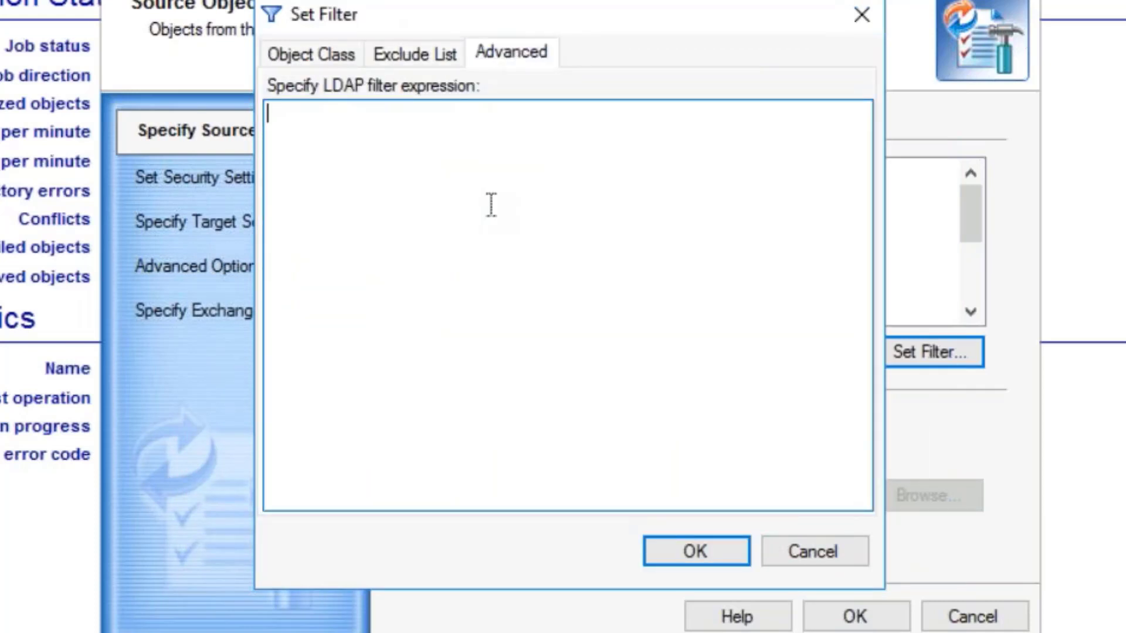
{"action": "type", "text": "()"}
{"action": "type", "text": "extw"}
{"action": "key", "text": "BackSpace"}
{"action": "type", "text": "ension"}
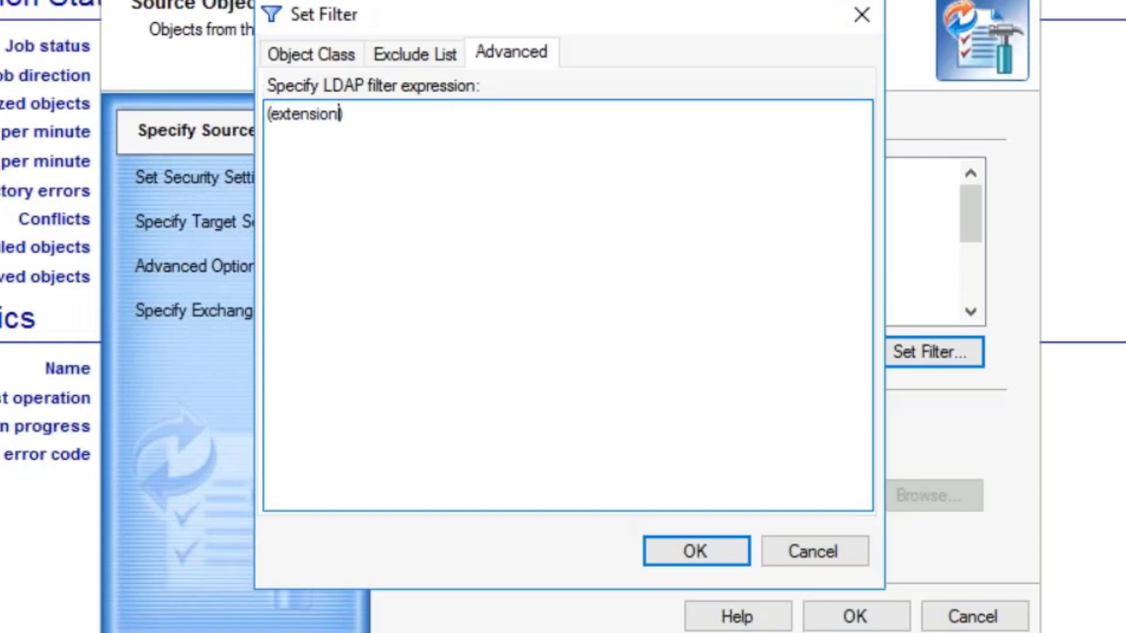
{"action": "type", "text": "Attributes"}
{"action": "key", "text": "BackSpace"}
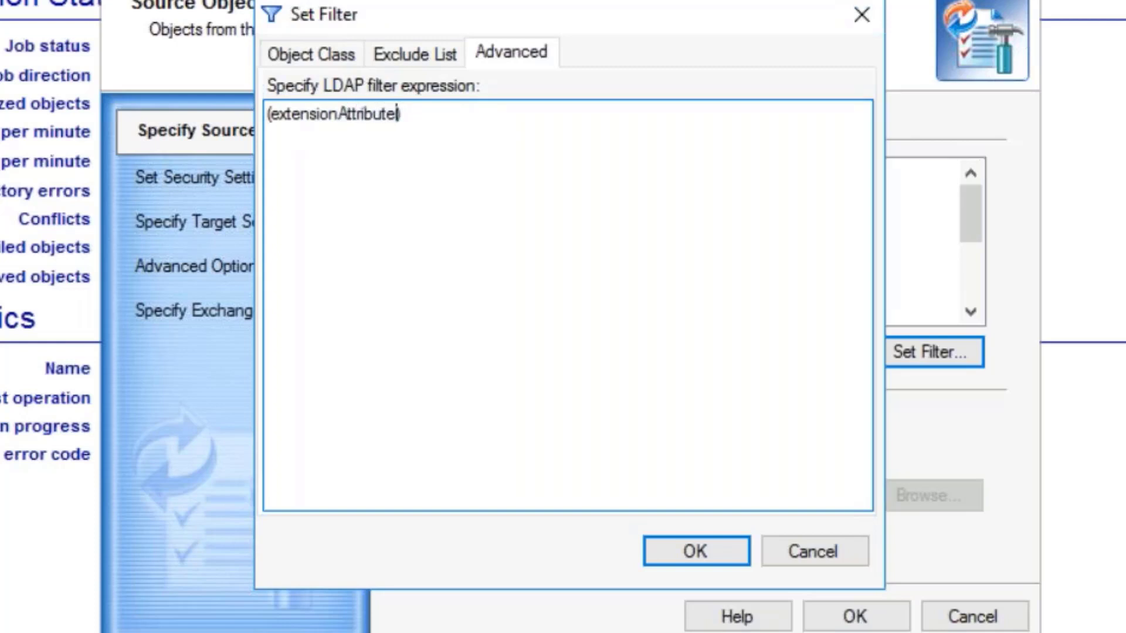
{"action": "type", "text": "12-"}
{"action": "key", "text": "BackSpace"}
{"action": "type", "text": "=Syn"}
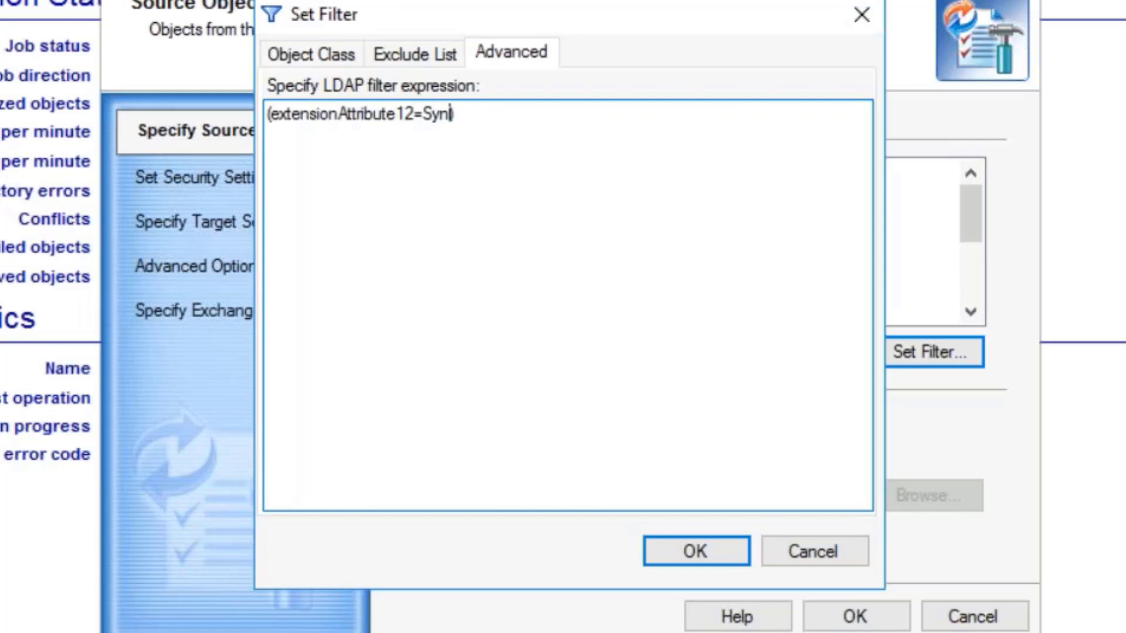
{"action": "type", "text": "cme"}
{"action": "left_click", "coordinate": [441, 128]}
{"action": "left_click_drag", "start_coordinate": [486, 116], "coordinate": [259, 111]}
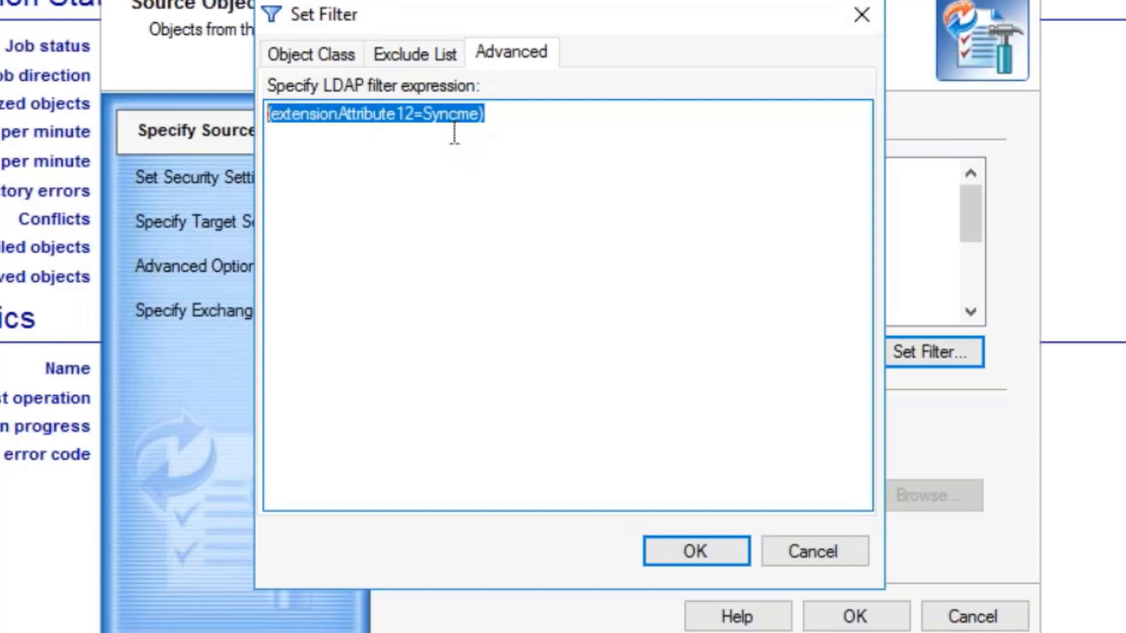
{"action": "left_click", "coordinate": [410, 160]}
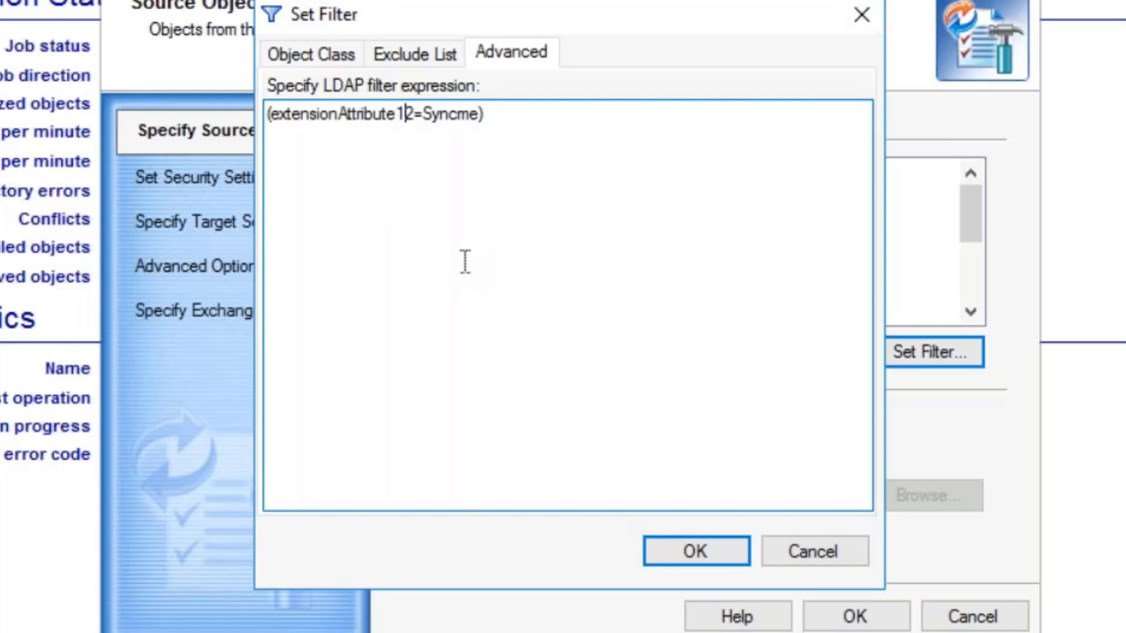
{"action": "left_click", "coordinate": [696, 552]}
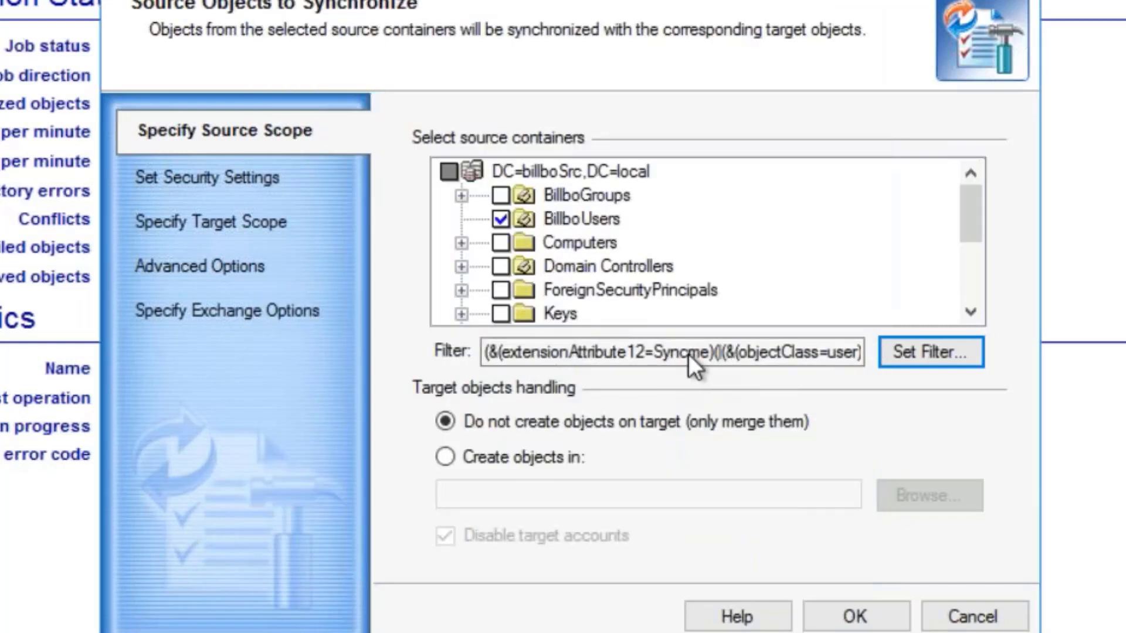
- Copy the complete source filter string and paste it into a new Notepad document
{"action": "left_click_drag", "start_coordinate": [690, 354], "coordinate": [484, 352]}
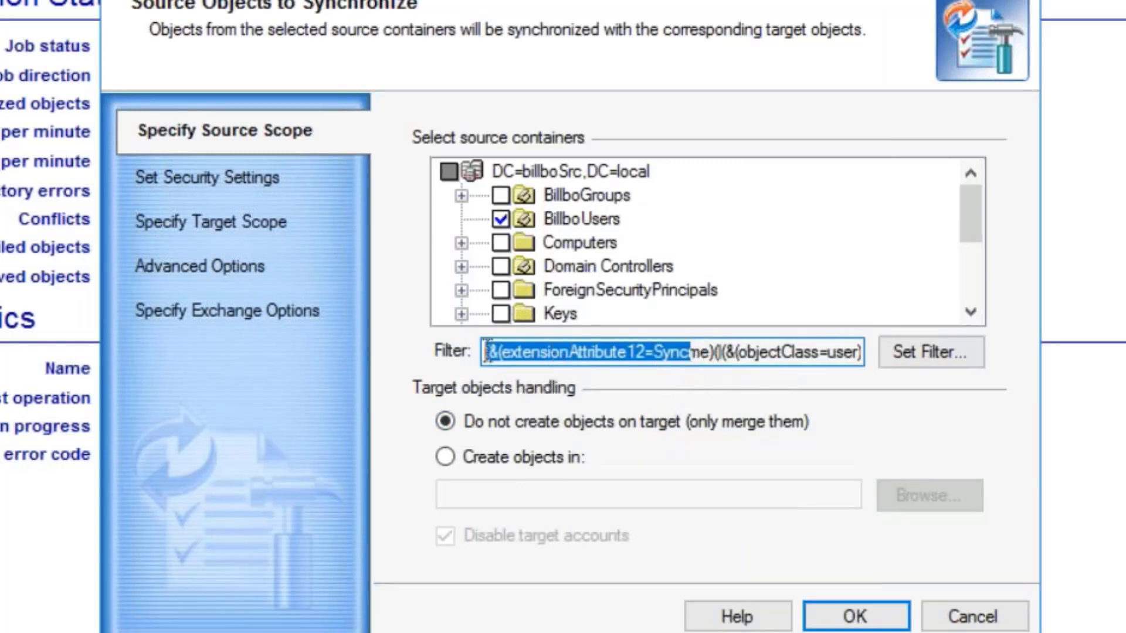
{"action": "left_click", "coordinate": [487, 352]}
{"action": "left_click_drag", "start_coordinate": [592, 339], "coordinate": [933, 352]}
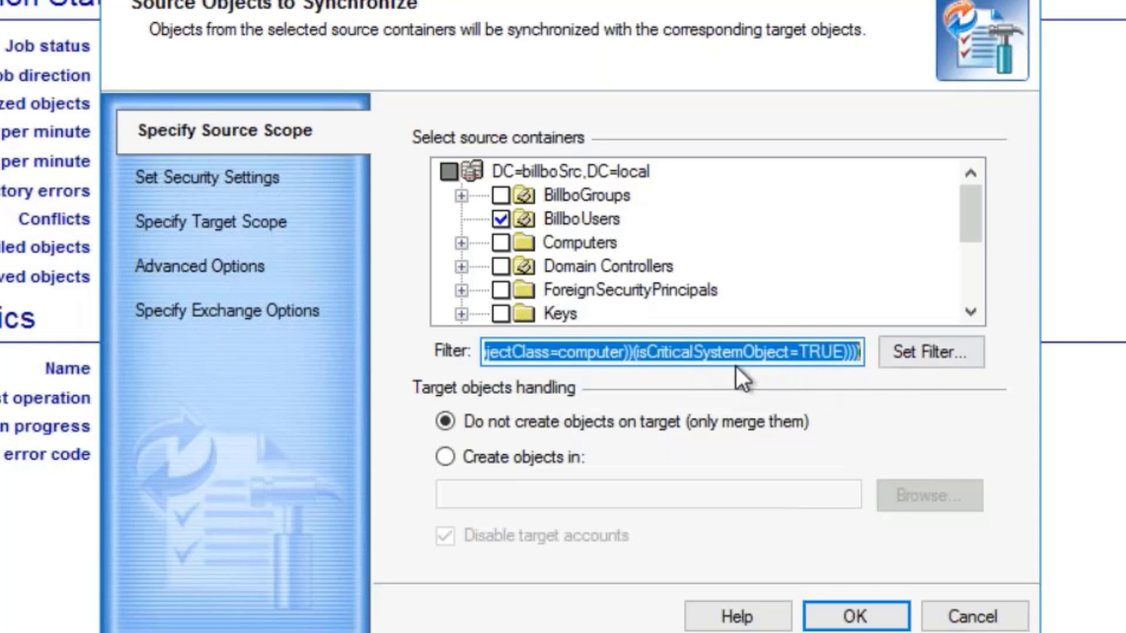
{"action": "right_click", "coordinate": [561, 352]}
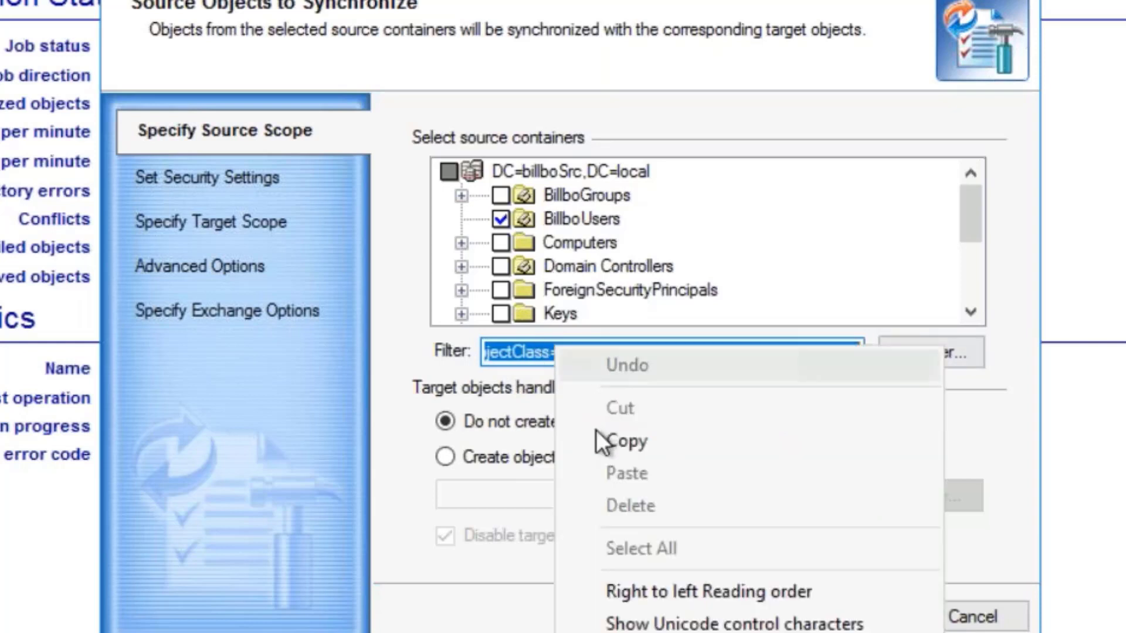
{"action": "left_click", "coordinate": [615, 435]}
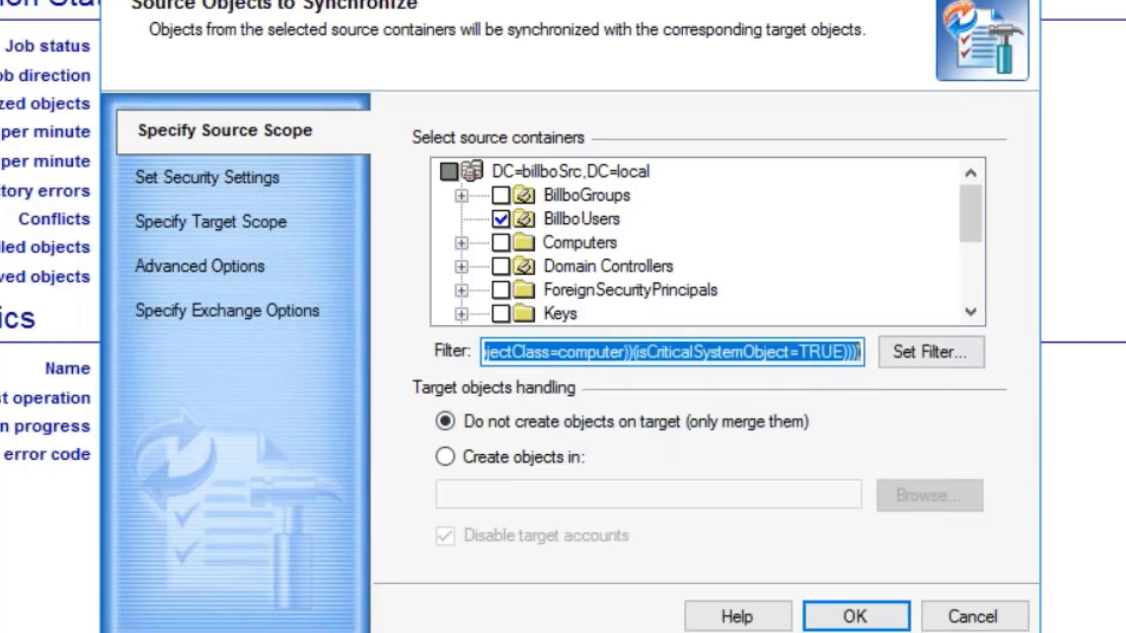
{"action": "key", "text": "super"}
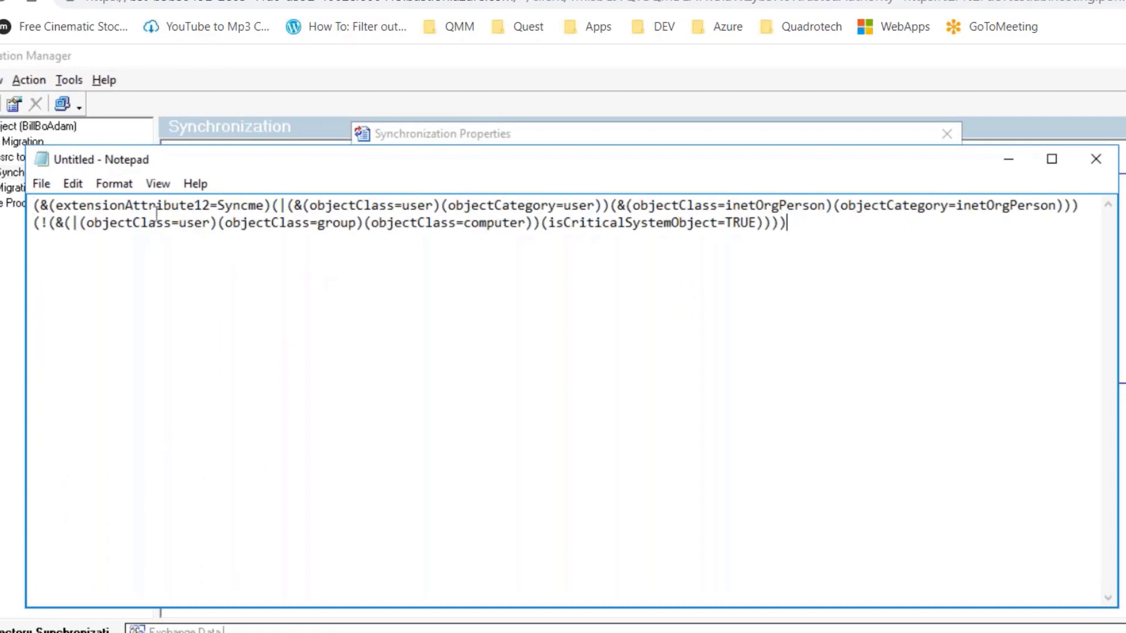
- Examine the filter's extensionAttribute12, objectClass, negation and isCriticalSystemObject clauses, and close the Notepad document without saving
{"action": "left_click", "coordinate": [125, 209]}
{"action": "left_click_drag", "start_coordinate": [232, 210], "coordinate": [265, 209]}
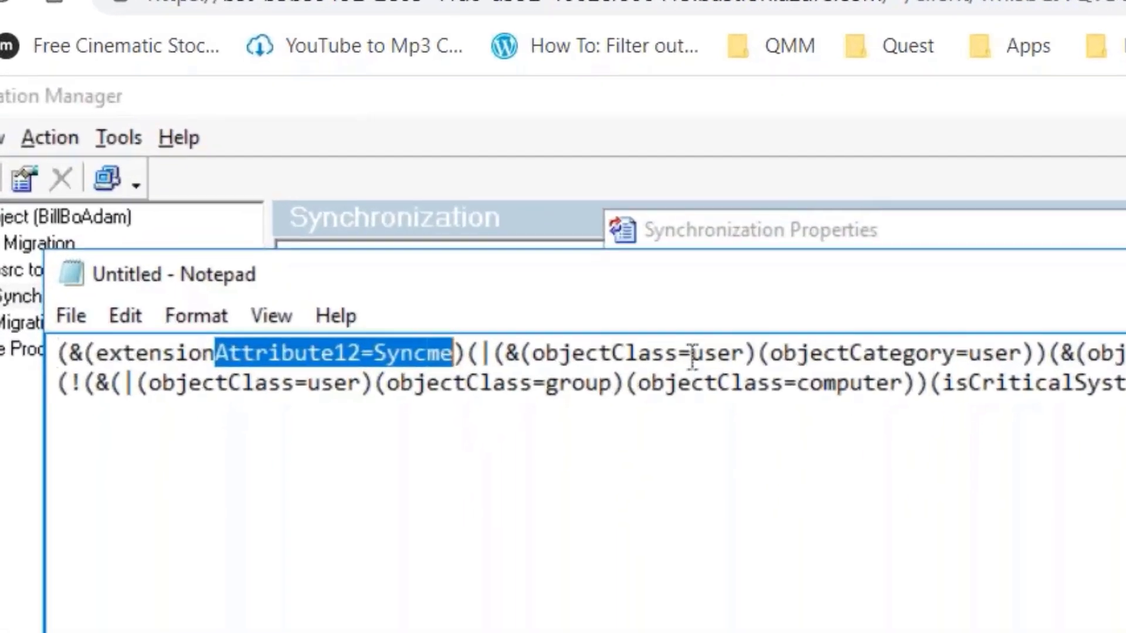
{"action": "left_click_drag", "start_coordinate": [416, 212], "coordinate": [439, 212]}
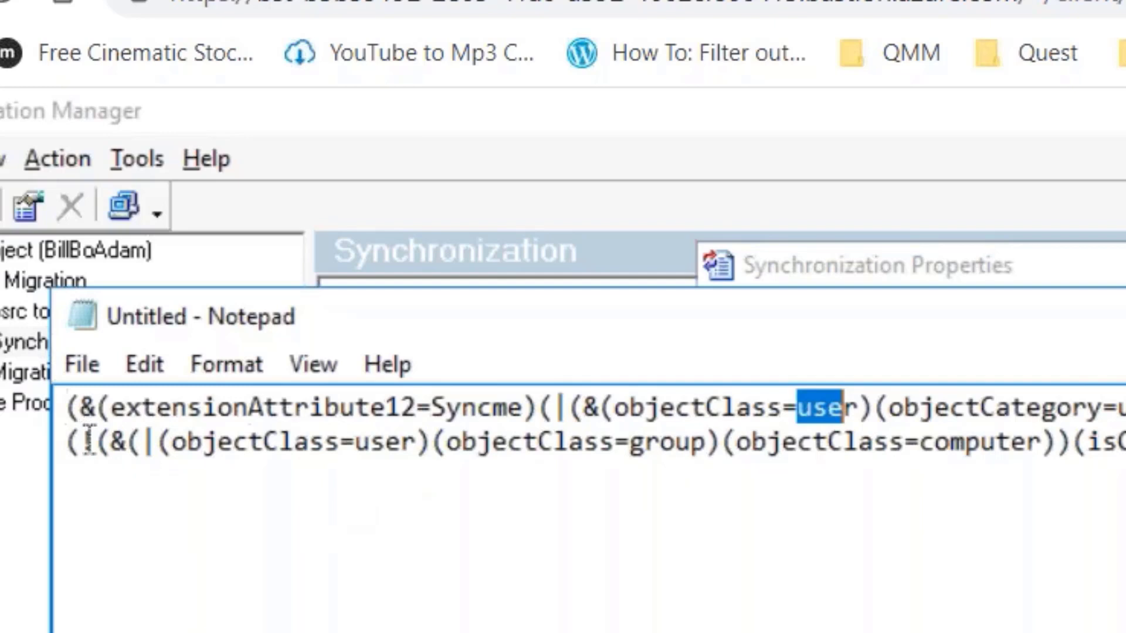
{"action": "left_click_drag", "start_coordinate": [81, 441], "coordinate": [94, 441]}
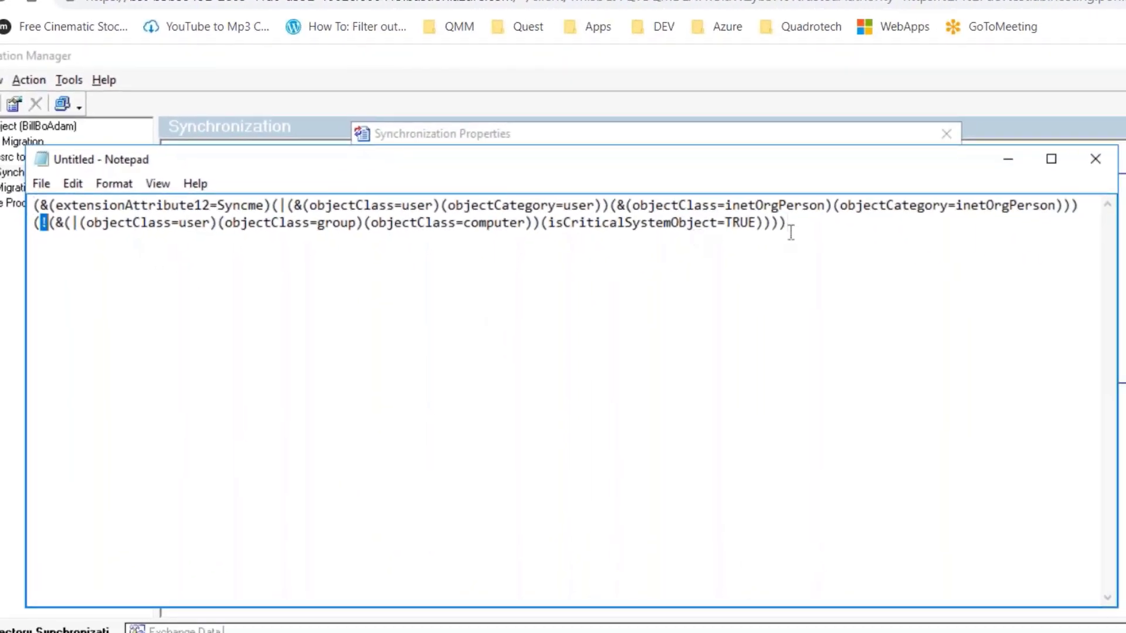
{"action": "left_click_drag", "start_coordinate": [763, 223], "coordinate": [546, 223]}
{"action": "left_click", "coordinate": [666, 223]}
{"action": "left_click_drag", "start_coordinate": [264, 205], "coordinate": [47, 202]}
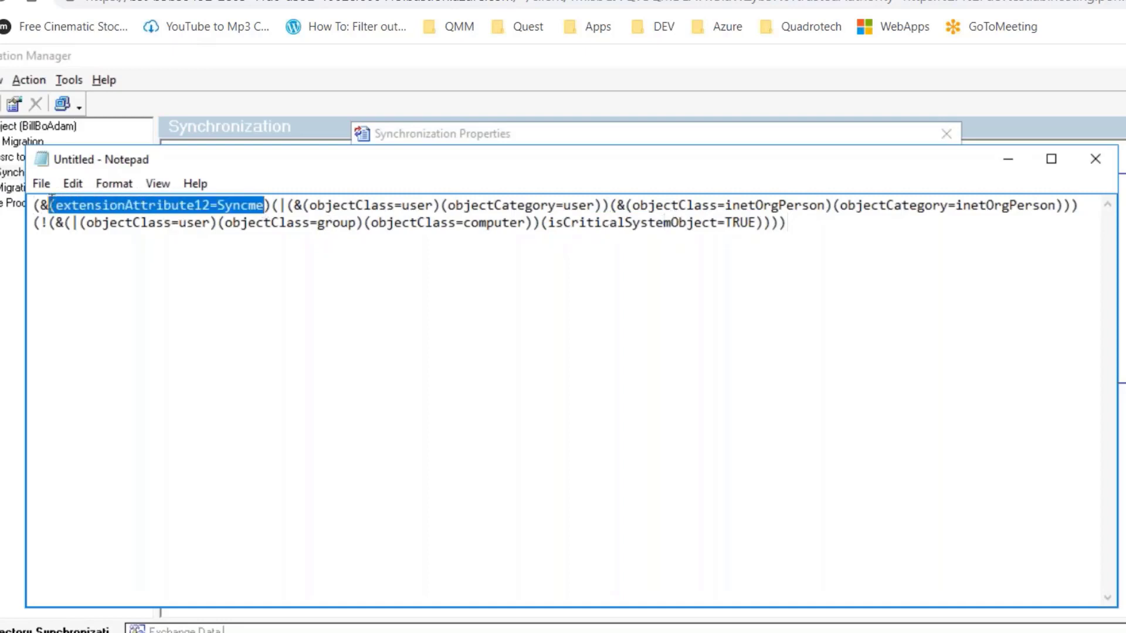
{"action": "left_click", "coordinate": [397, 381]}
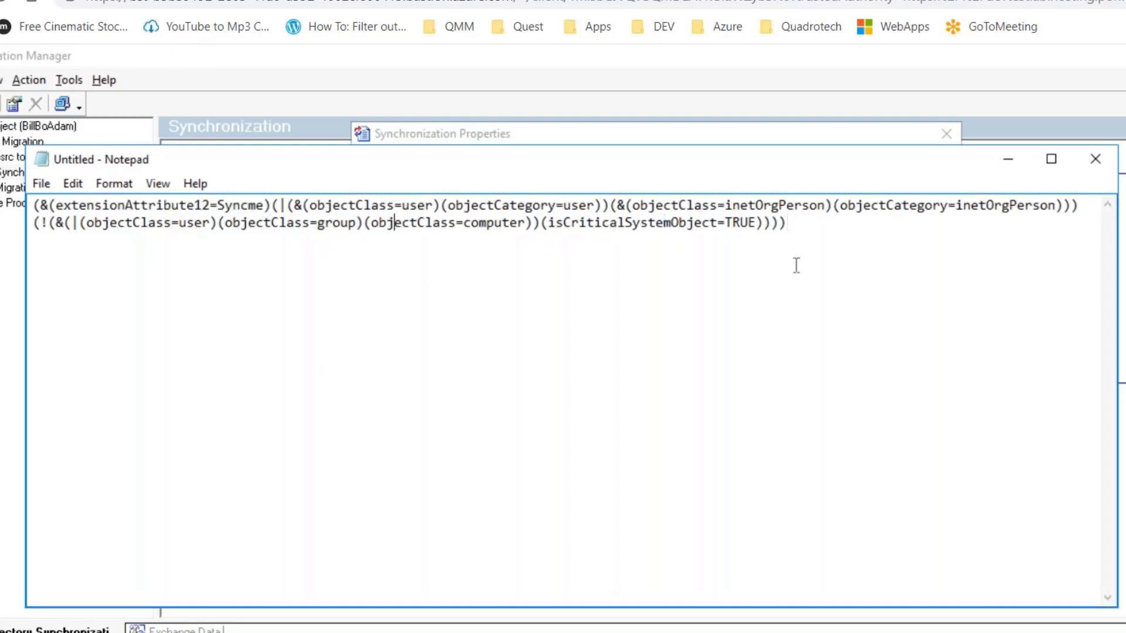
{"action": "left_click", "coordinate": [1095, 164]}
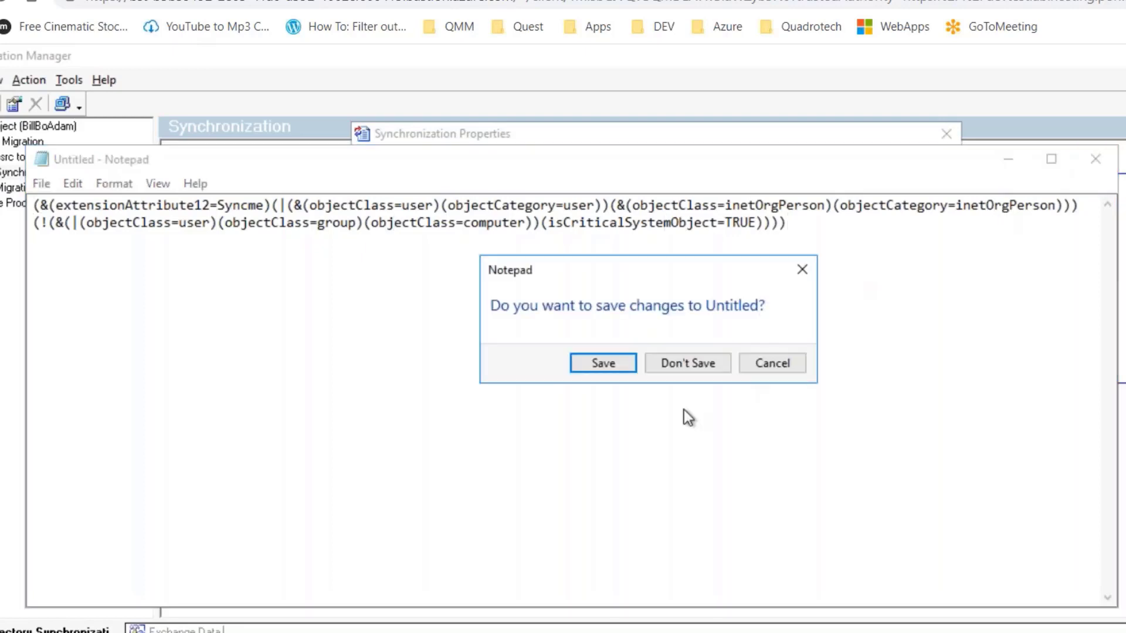
{"action": "left_click", "coordinate": [672, 368]}
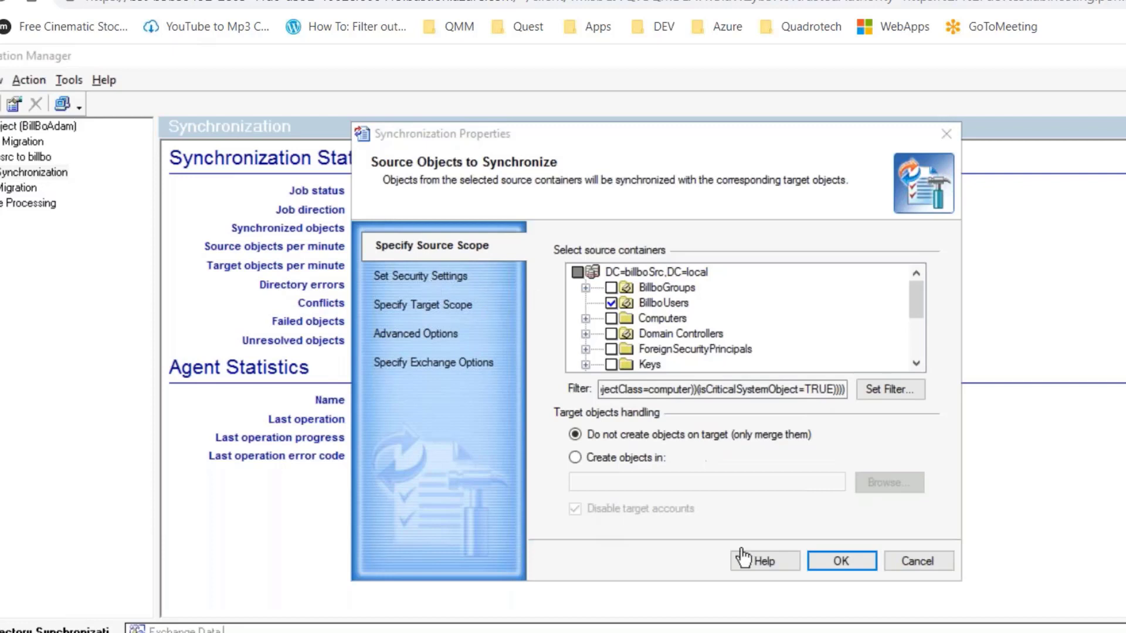
- Review the synchronization's security settings, target scope, source scope and advanced options
{"action": "left_click", "coordinate": [441, 277]}
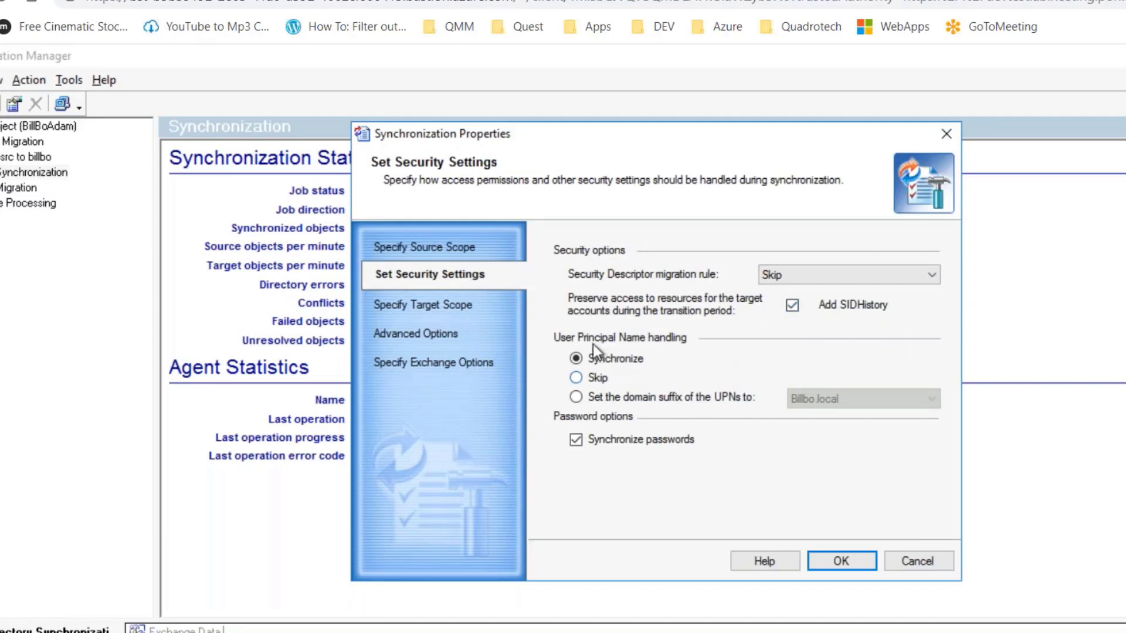
{"action": "left_click", "coordinate": [426, 305]}
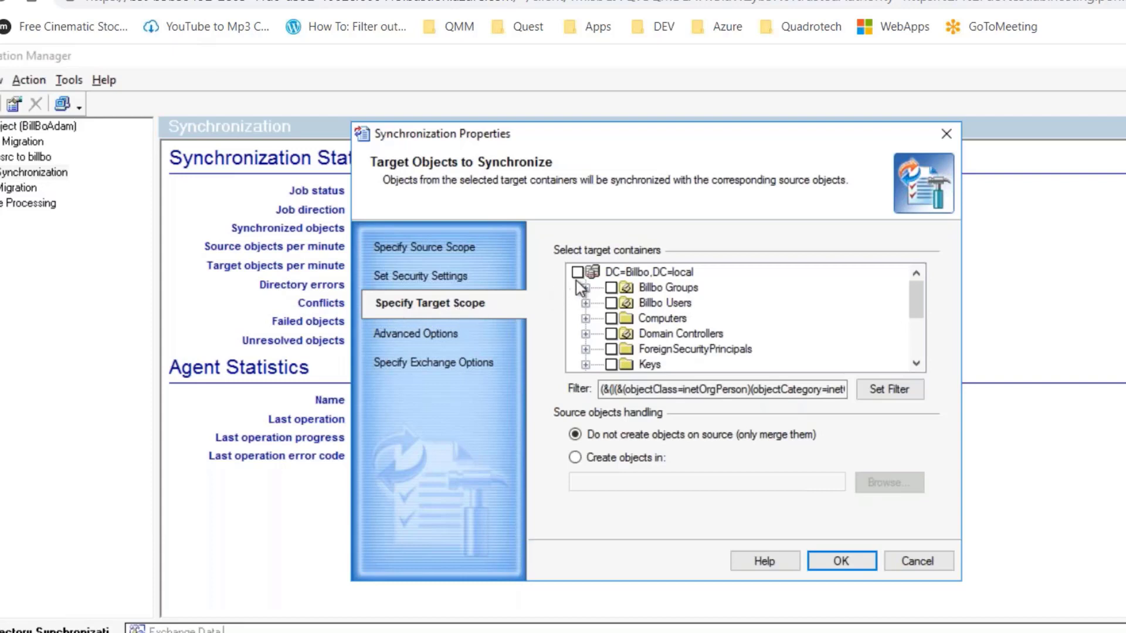
{"action": "left_click", "coordinate": [431, 248]}
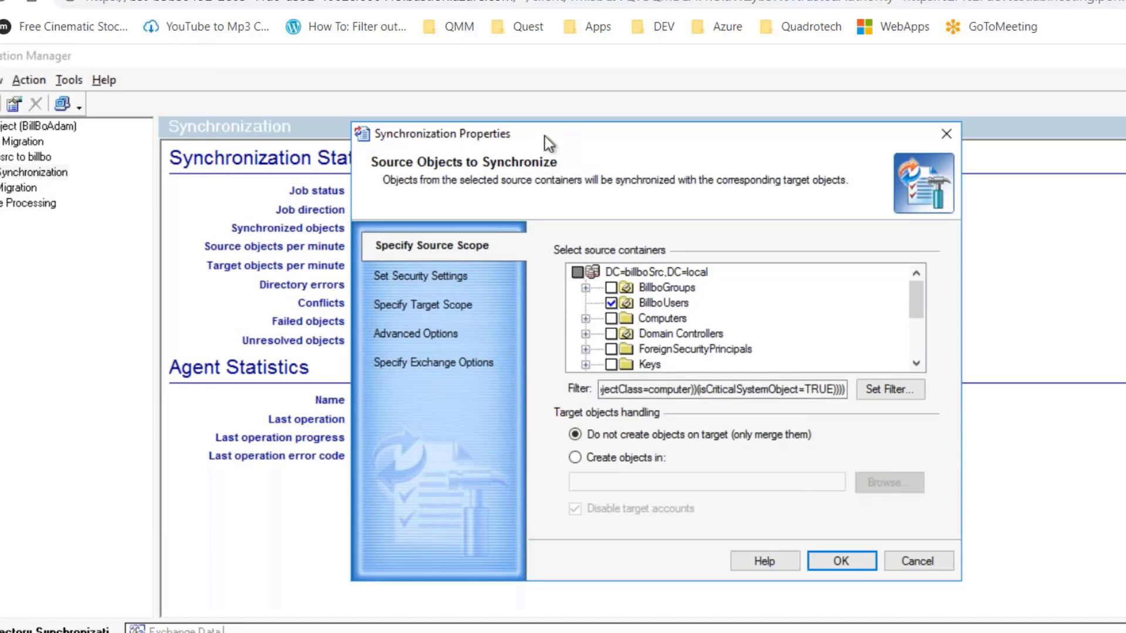
{"action": "left_click_drag", "start_coordinate": [544, 135], "coordinate": [761, 136]}
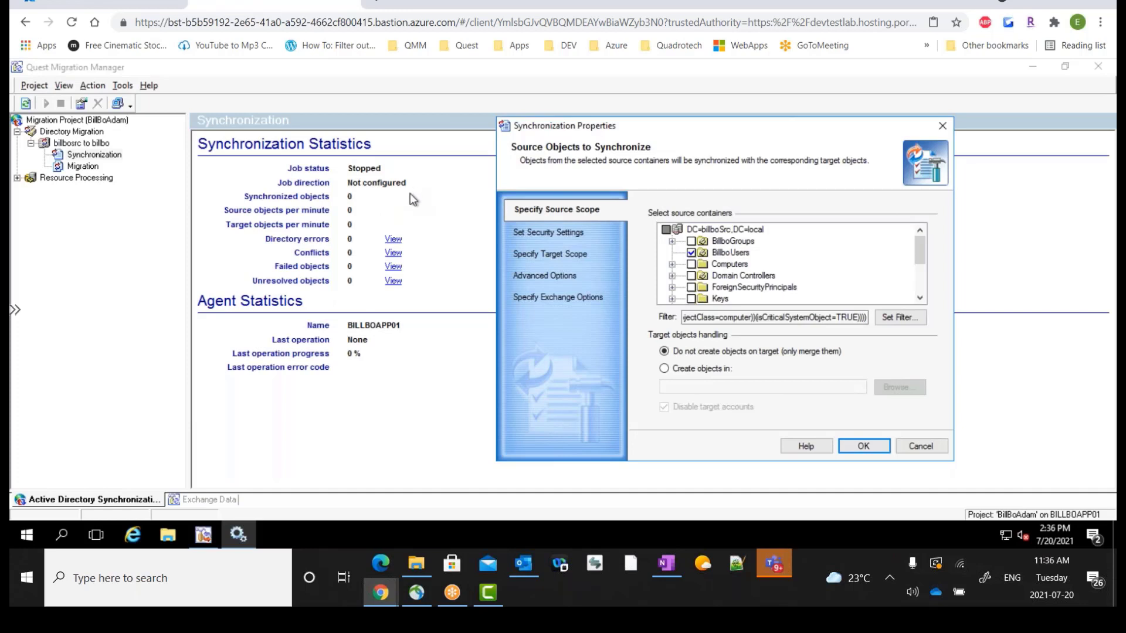
{"action": "left_click", "coordinate": [528, 255]}
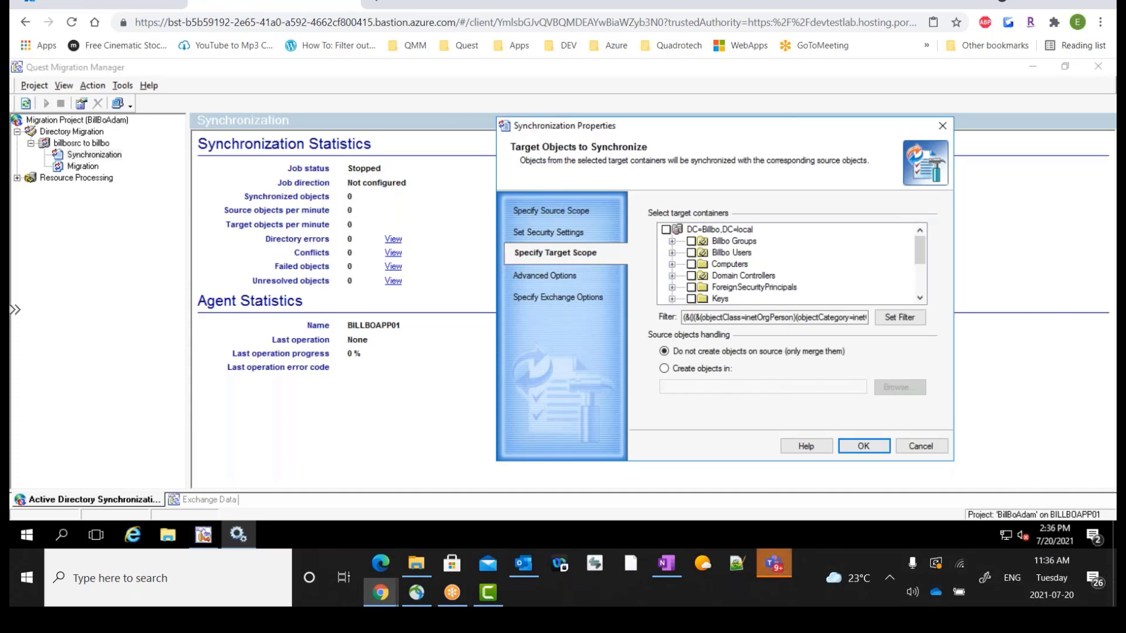
{"action": "left_click", "coordinate": [545, 276]}
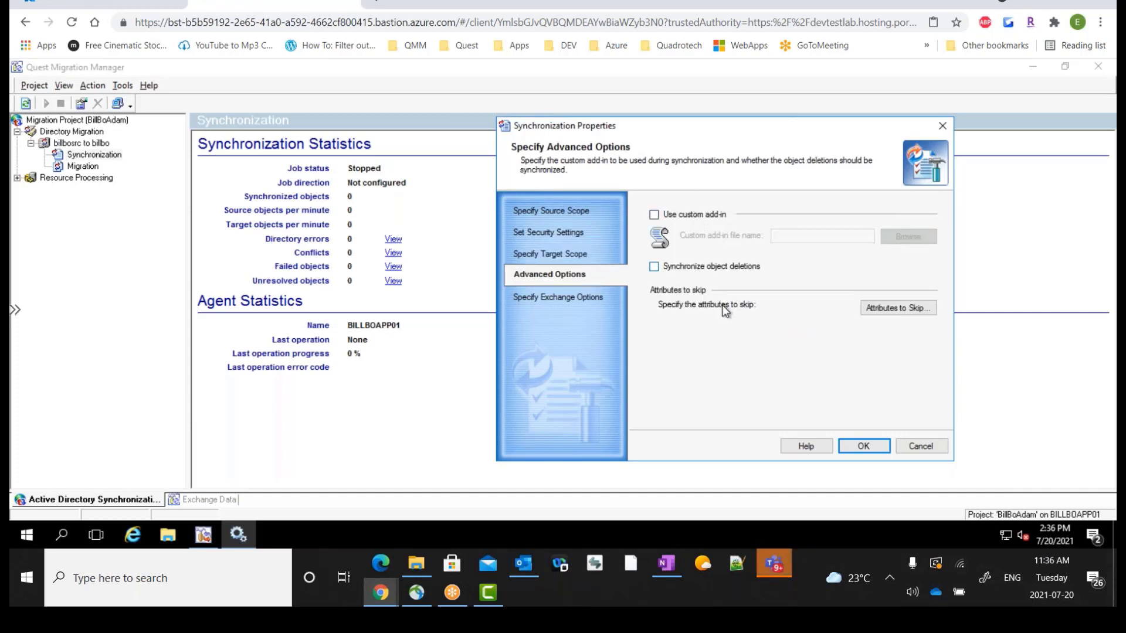
- In the Exchange options, choose mailbox-enabled users and set the target SMTP template to target.local and the source template to source.local
{"action": "left_click", "coordinate": [547, 299]}
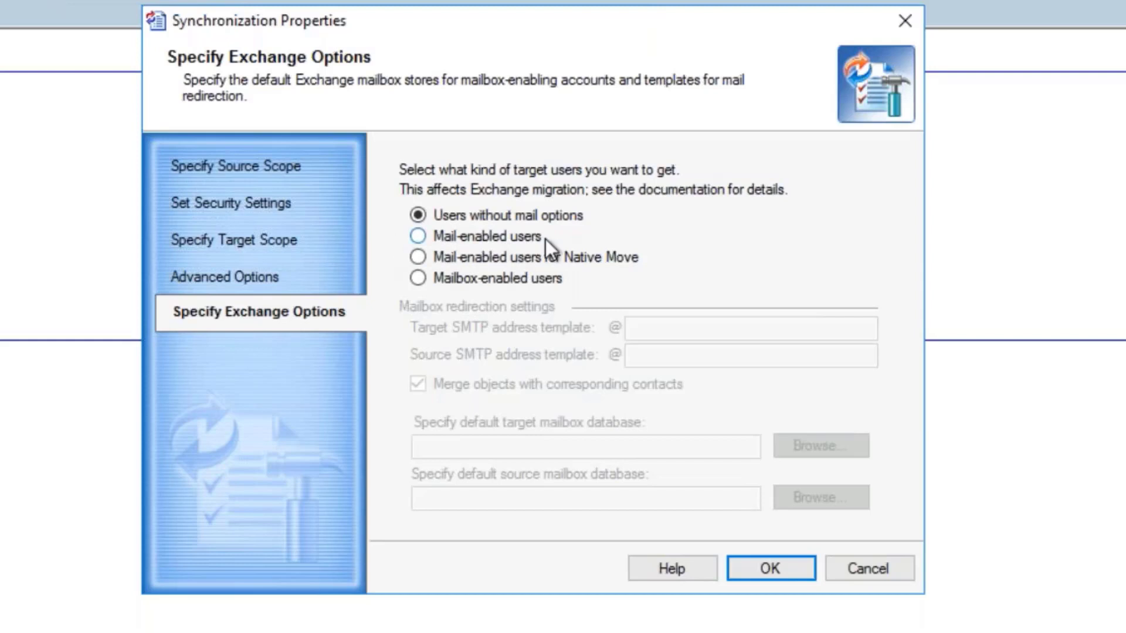
{"action": "left_click", "coordinate": [418, 236]}
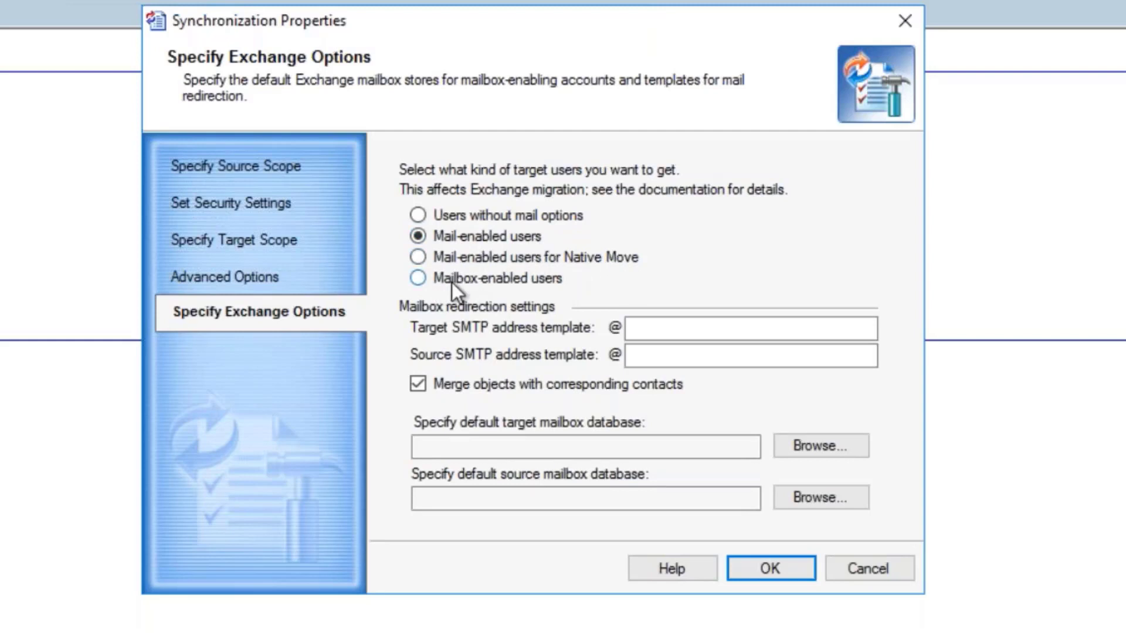
{"action": "left_click", "coordinate": [417, 278]}
{"action": "left_click", "coordinate": [668, 329]}
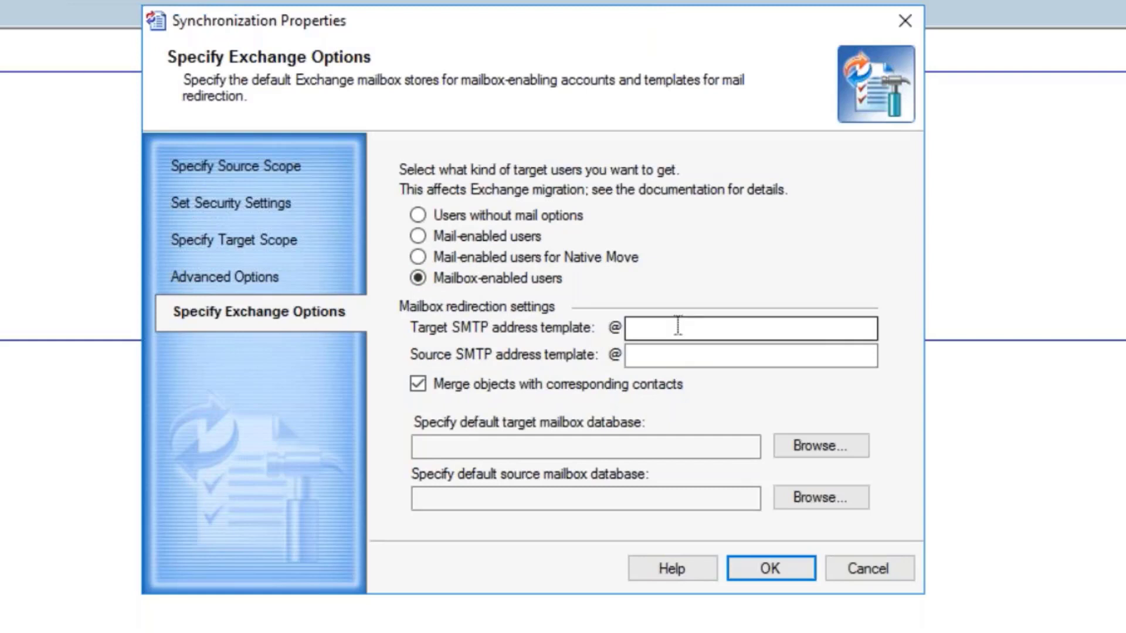
{"action": "left_click", "coordinate": [677, 327]}
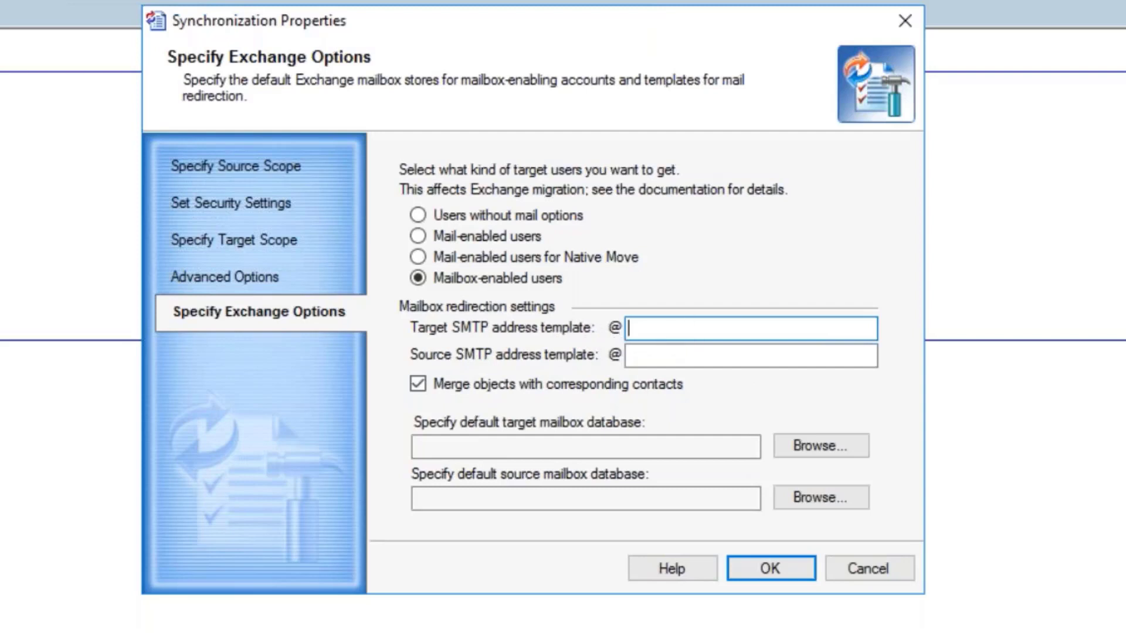
{"action": "type", "text": "target.local"}
{"action": "key", "text": "Tab"}
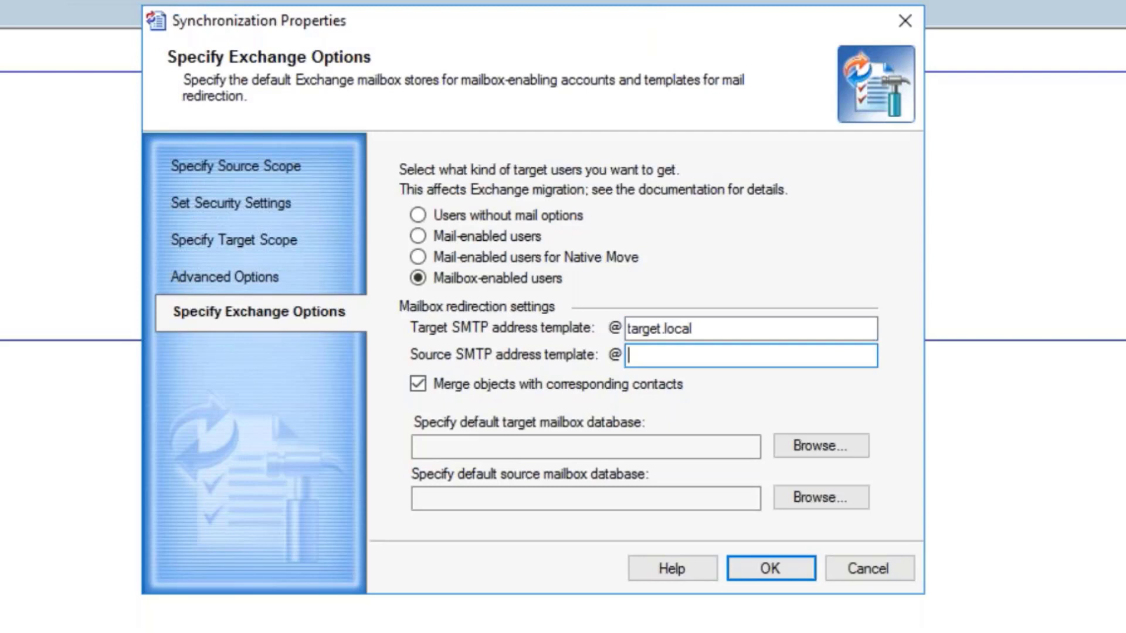
{"action": "type", "text": "source.loca"}
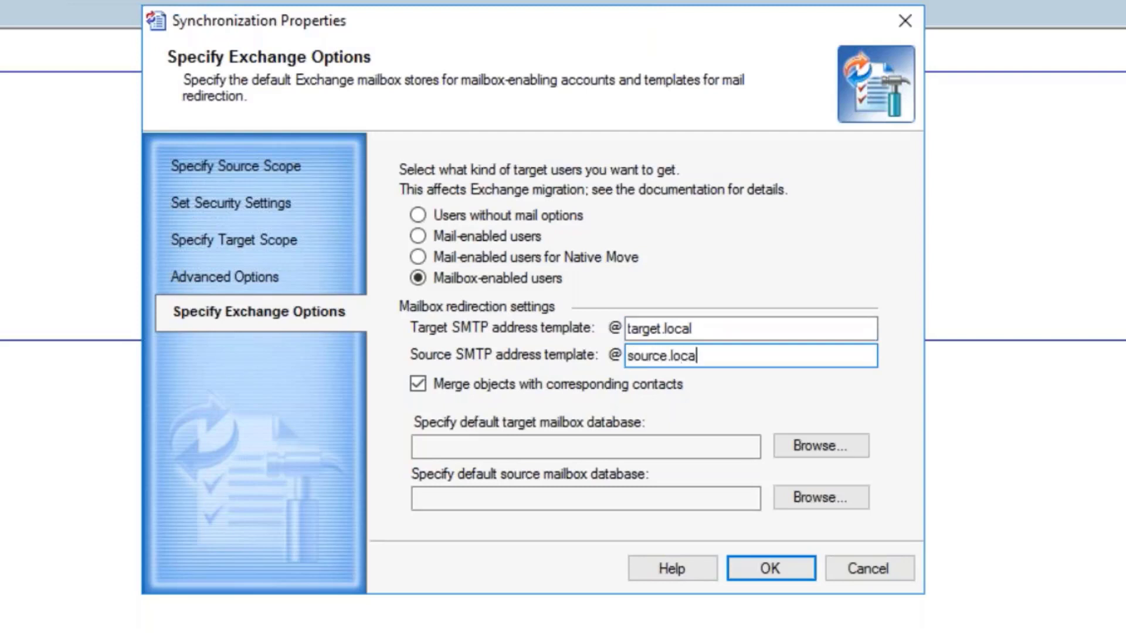
{"action": "type", "text": "l"}
- Try out the contact-merging and default target mailbox database options, and discard the changes to the synchronization properties
{"action": "left_click", "coordinate": [669, 384]}
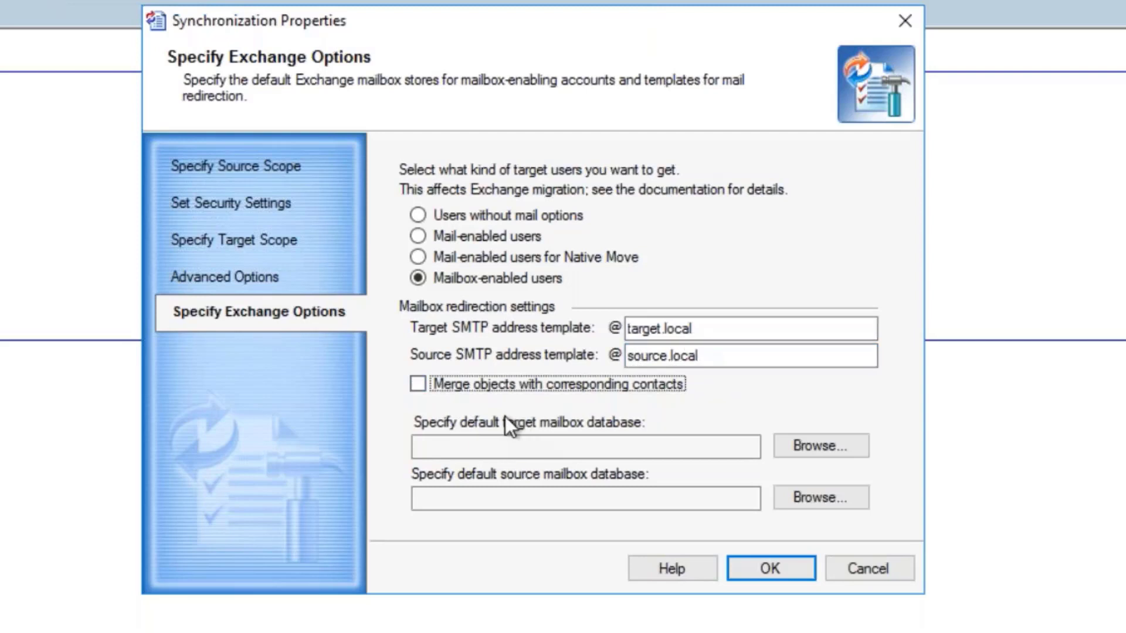
{"action": "left_click", "coordinate": [416, 385]}
{"action": "left_click", "coordinate": [690, 356]}
{"action": "left_click", "coordinate": [540, 447]}
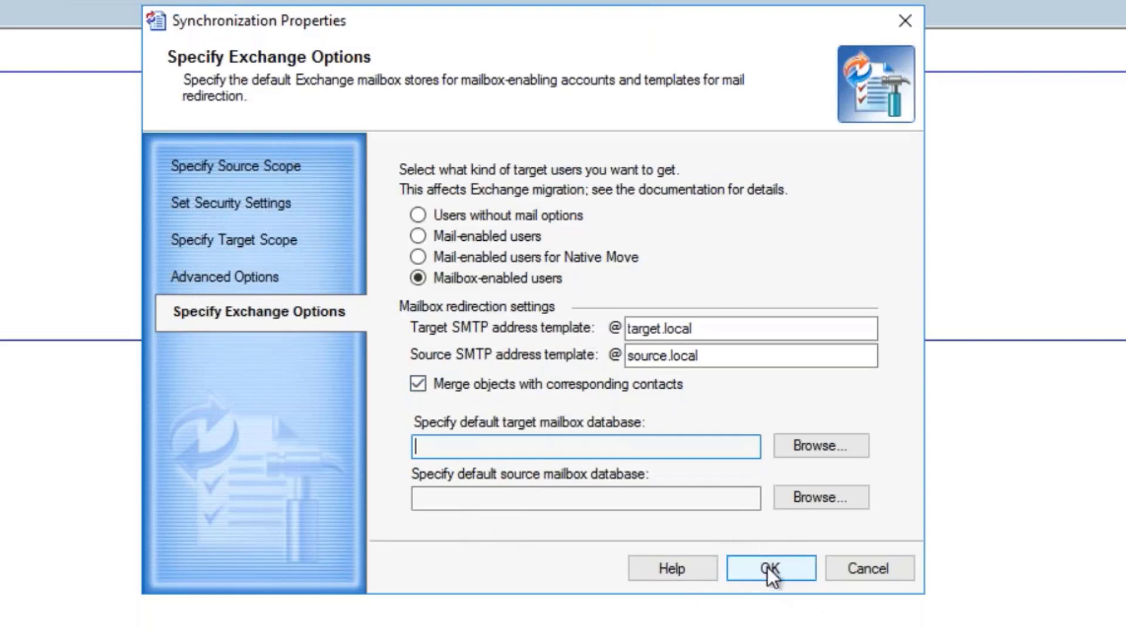
{"action": "left_click", "coordinate": [830, 445]}
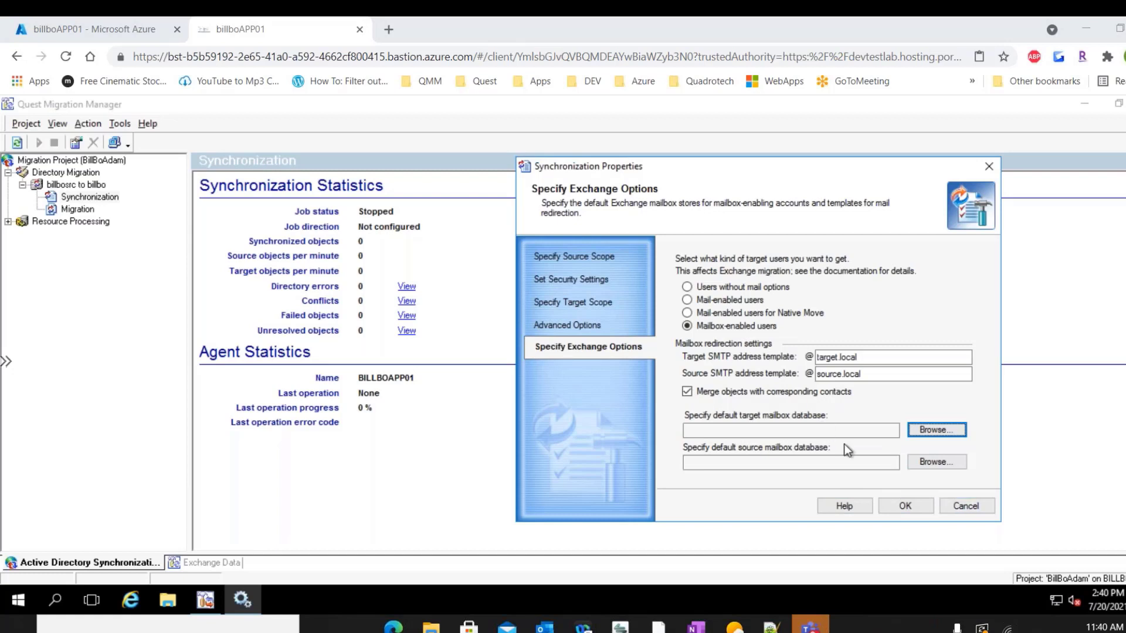
{"action": "left_click", "coordinate": [961, 506]}
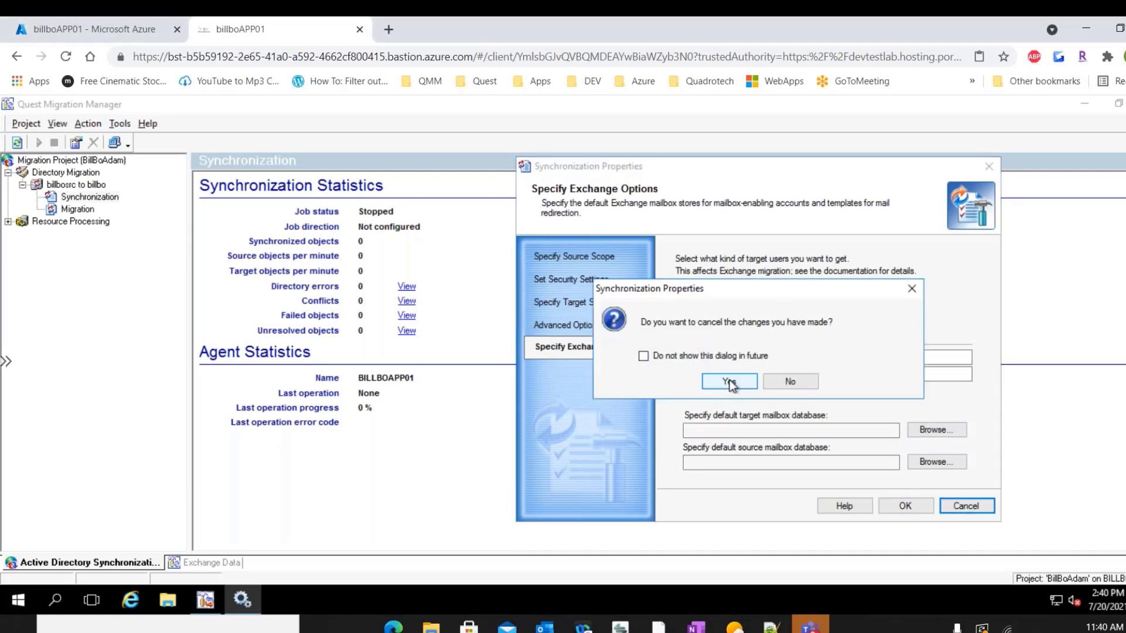
{"action": "left_click", "coordinate": [734, 384]}
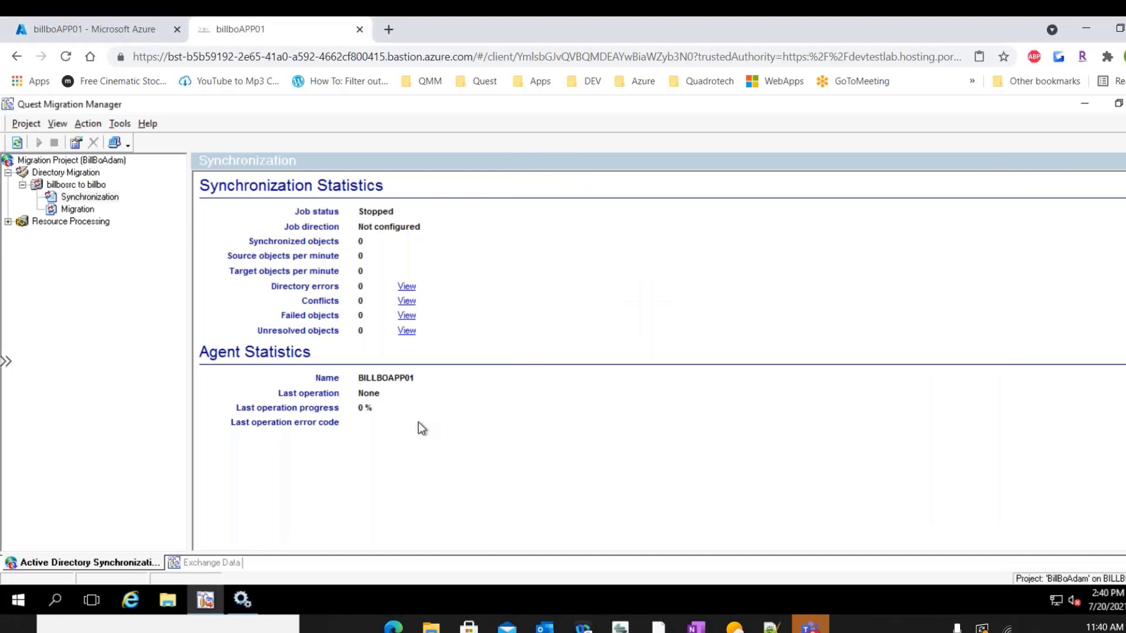
- Hide the Directory Synchronization toolbar
{"action": "right_click", "coordinate": [96, 197]}
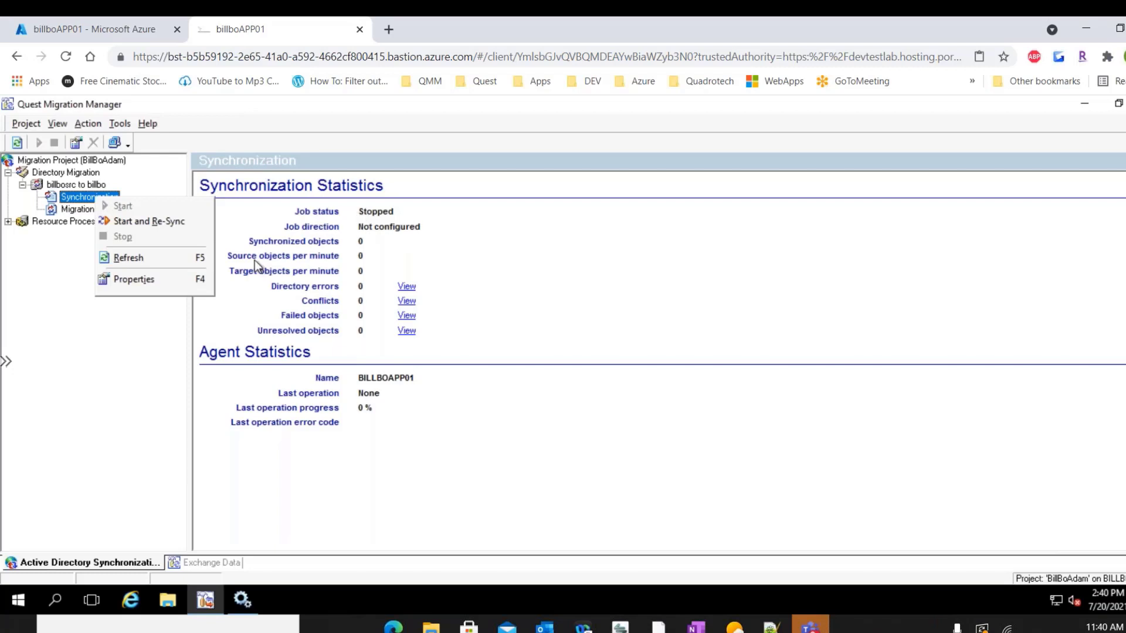
{"action": "left_click", "coordinate": [132, 329]}
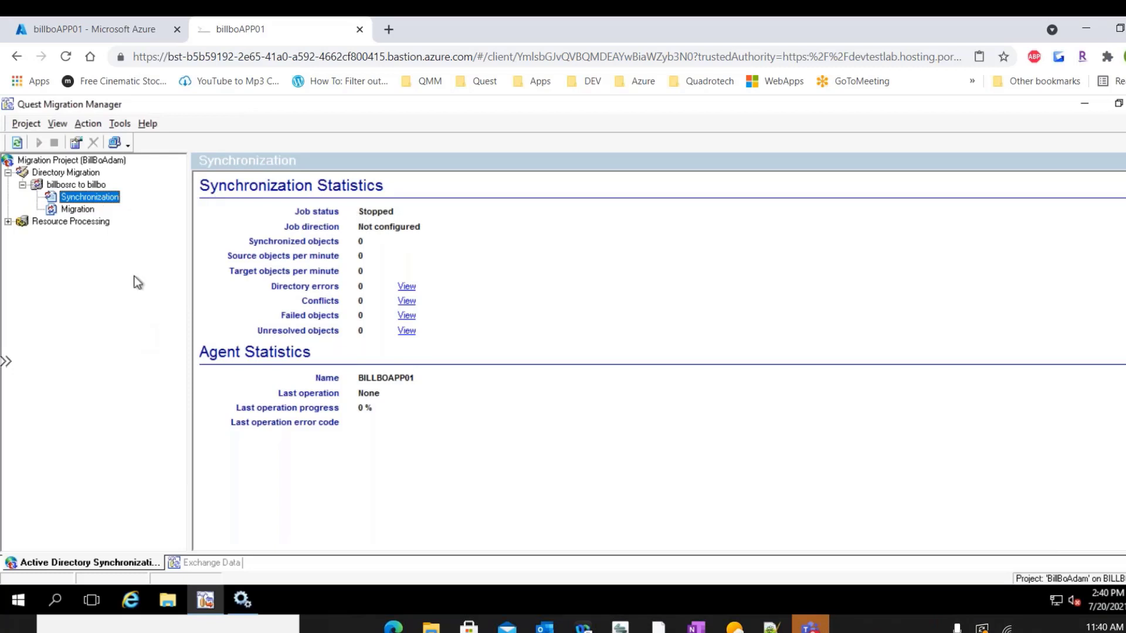
{"action": "left_click", "coordinate": [117, 142]}
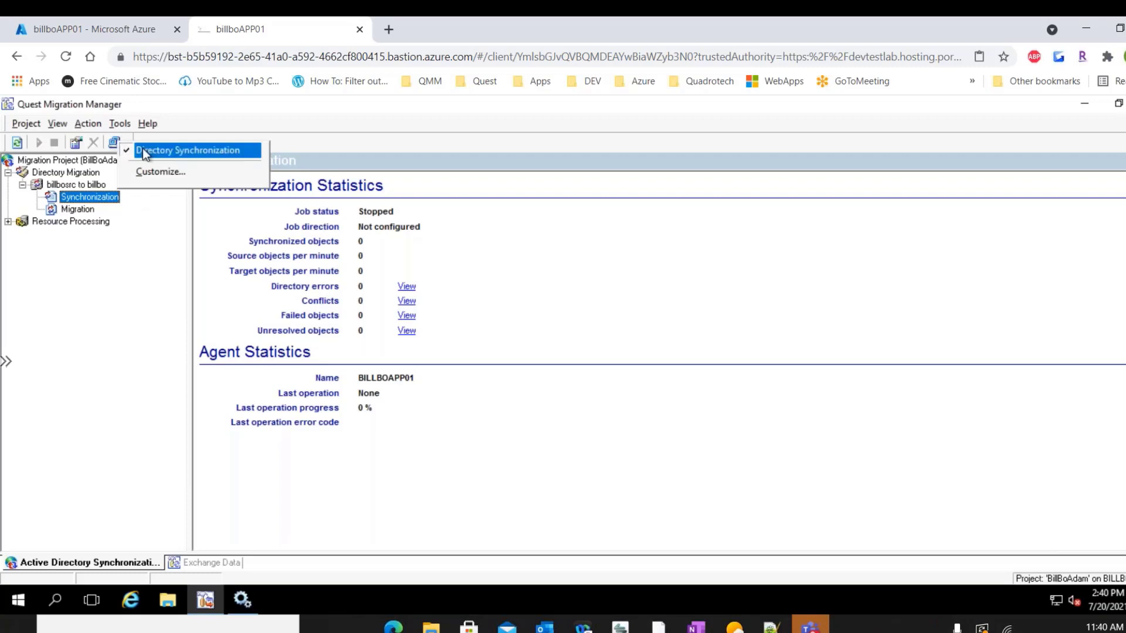
{"action": "left_click", "coordinate": [143, 150]}
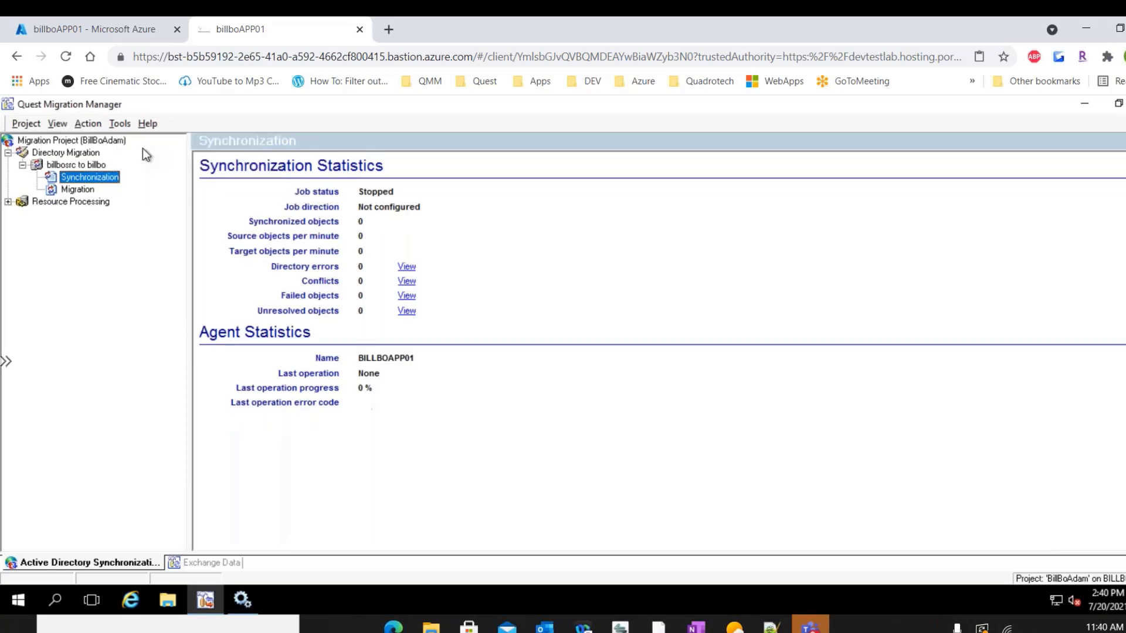
- Open the Agent Manager and review the BILLBOAPP01 agent's domain preferences for Billbo.local and billboSrc.local, closing its properties without changes
{"action": "left_click", "coordinate": [120, 125]}
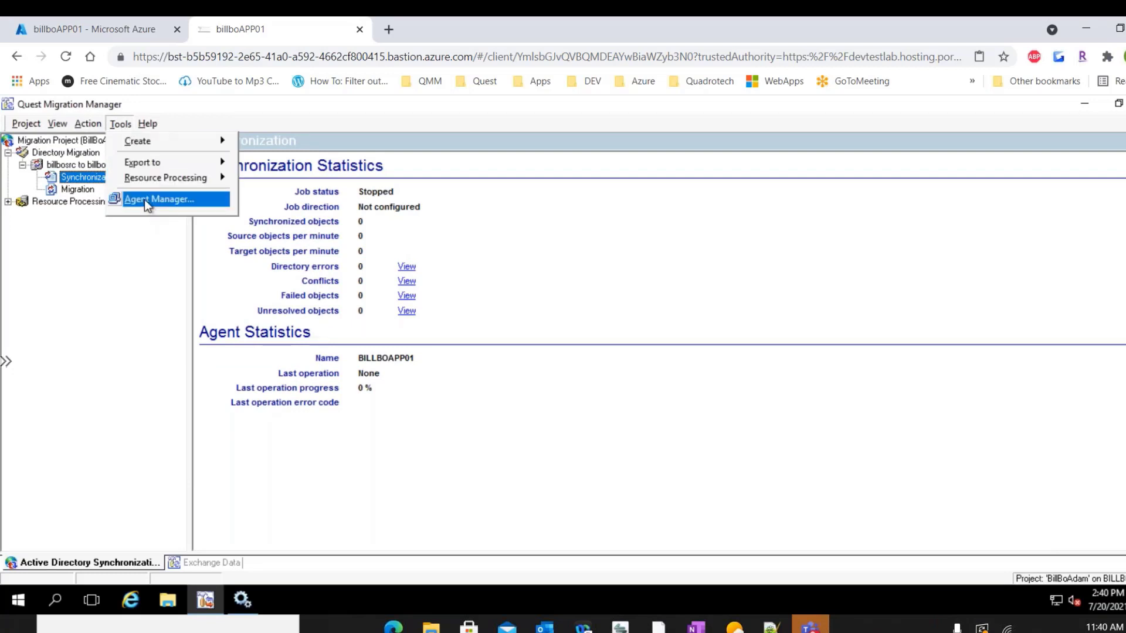
{"action": "left_click", "coordinate": [145, 199]}
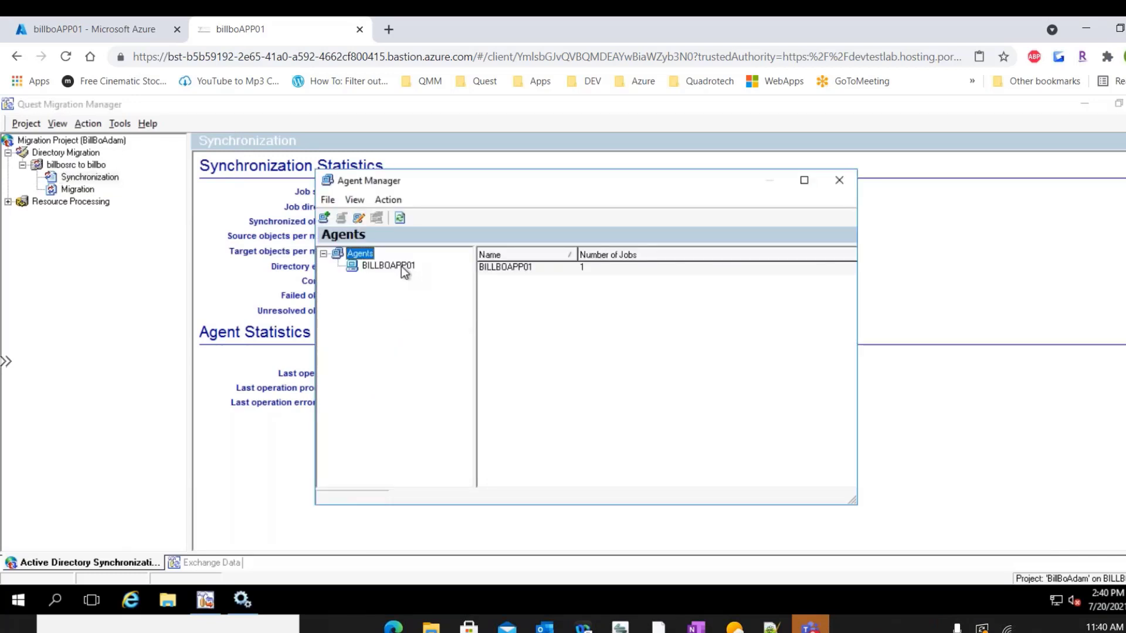
{"action": "right_click", "coordinate": [401, 266]}
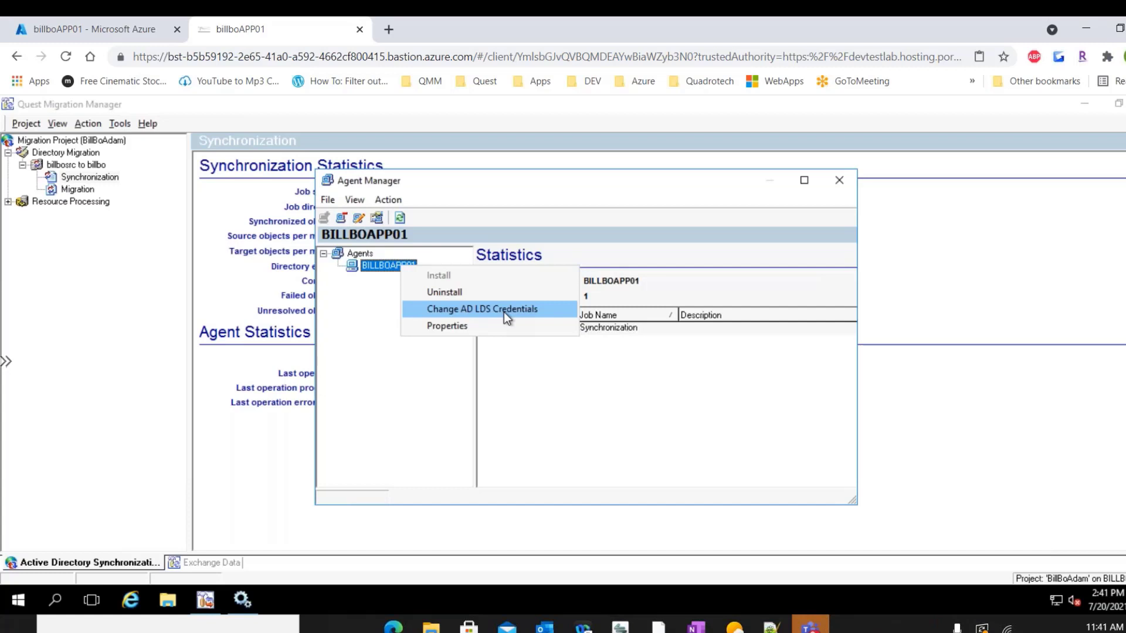
{"action": "left_click", "coordinate": [454, 328]}
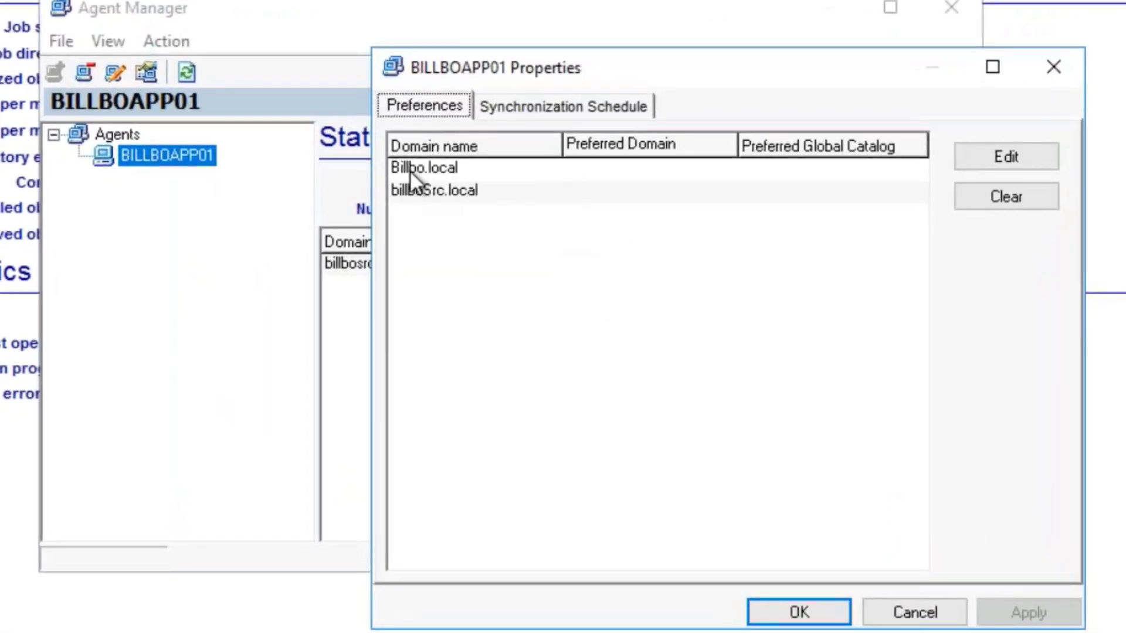
{"action": "left_click", "coordinate": [409, 170]}
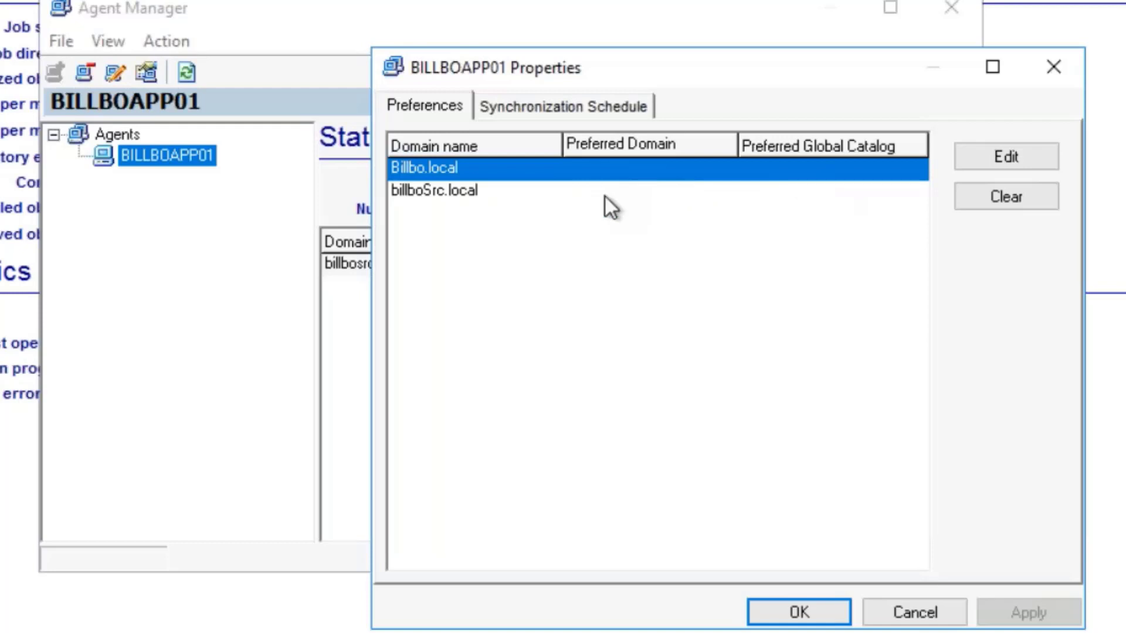
{"action": "left_click", "coordinate": [411, 194]}
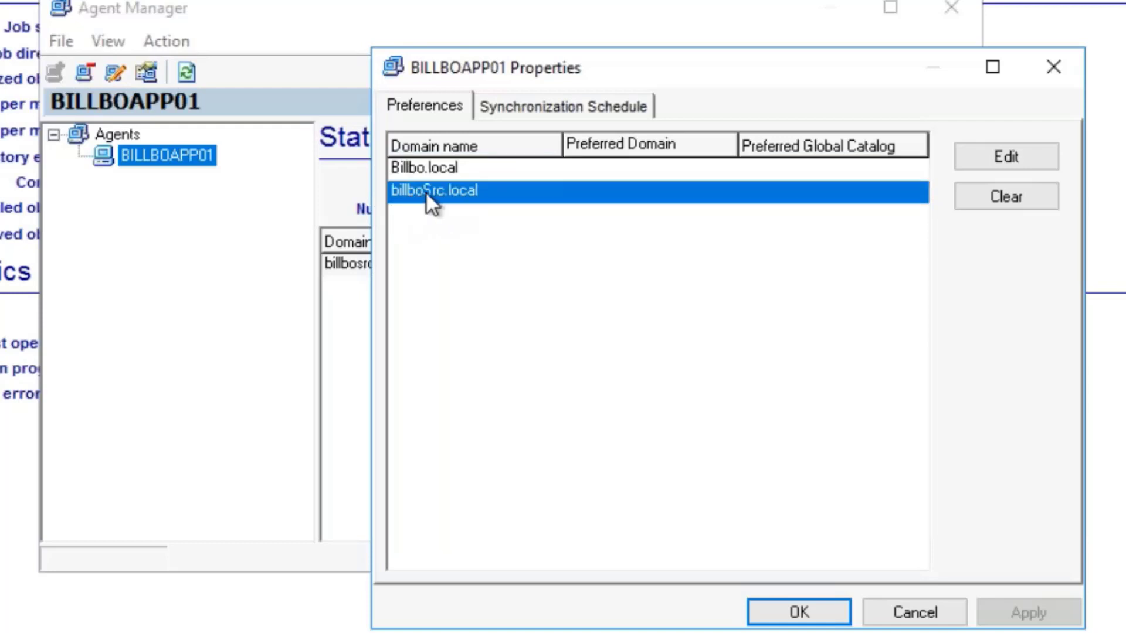
{"action": "left_click", "coordinate": [433, 169]}
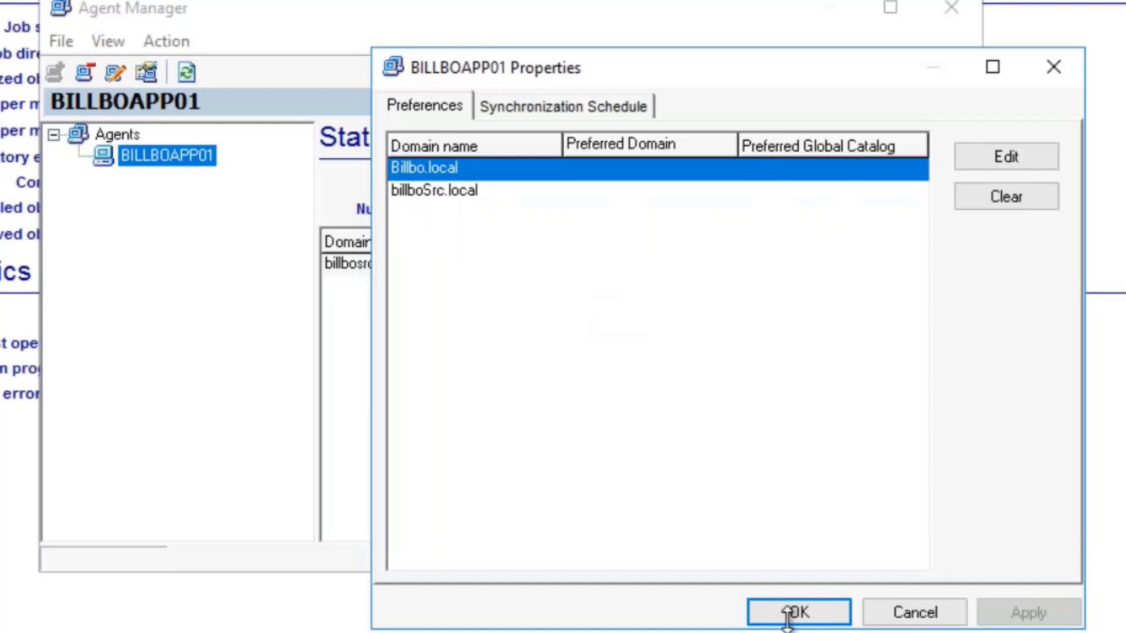
{"action": "left_click", "coordinate": [922, 615]}
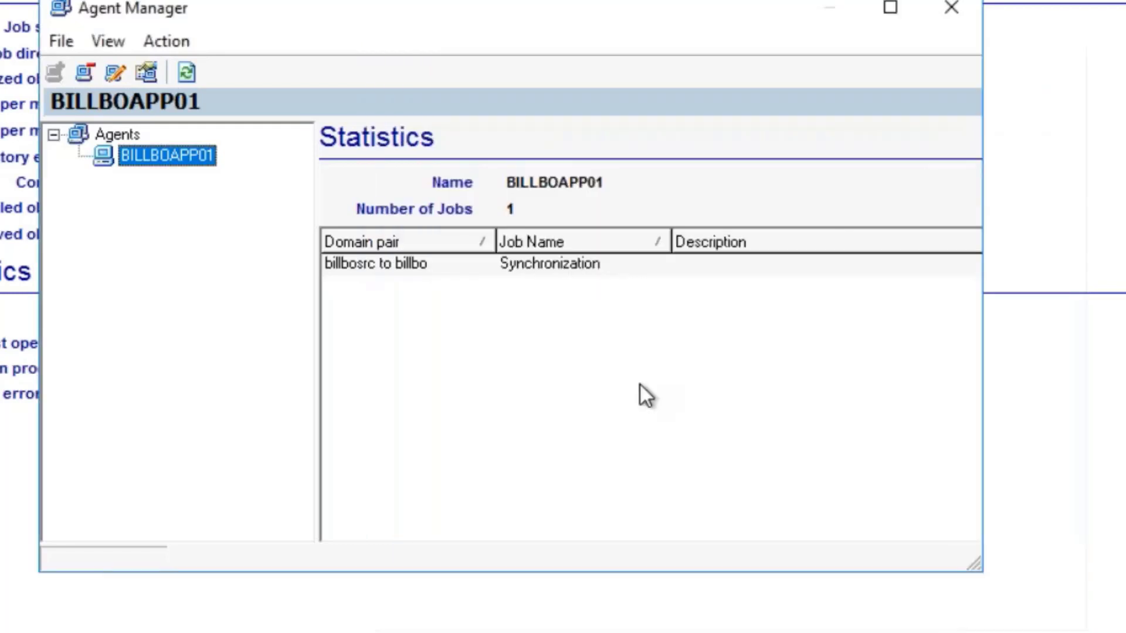
- Review the BILLBOAPP01 agent's synchronization schedule and sleep duration, and close its properties without changes
{"action": "right_click", "coordinate": [171, 157]}
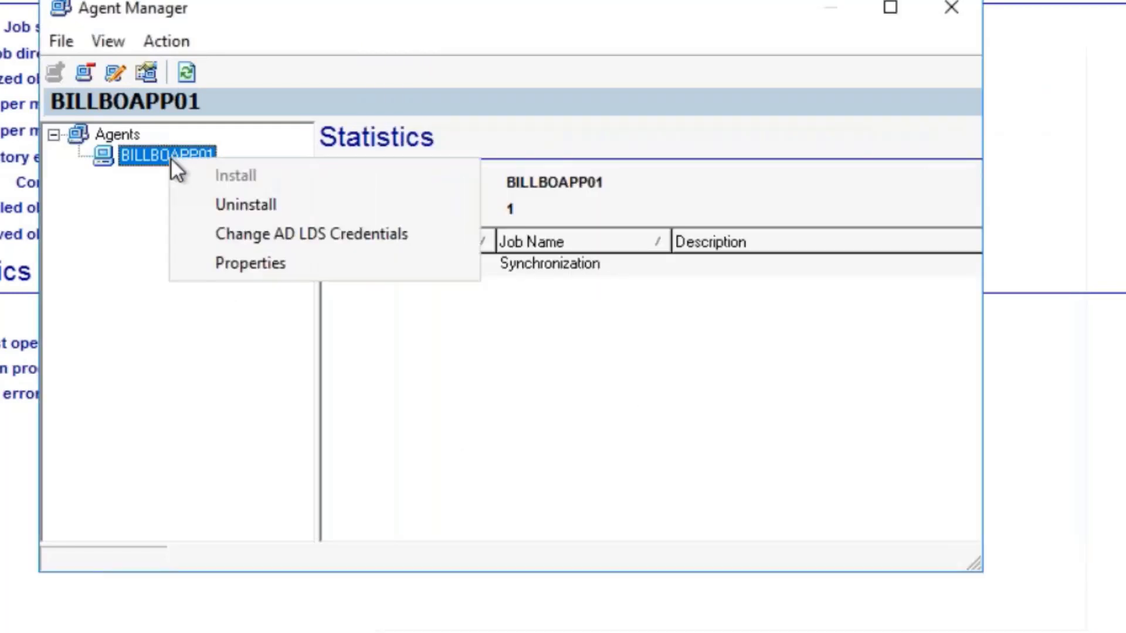
{"action": "left_click", "coordinate": [254, 262]}
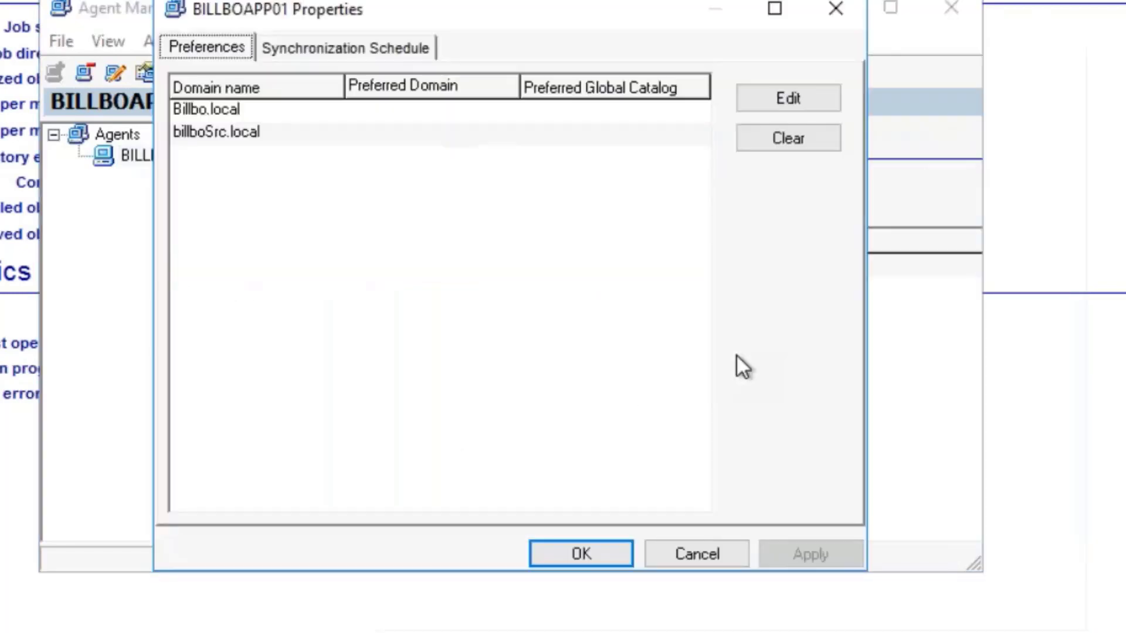
{"action": "left_click", "coordinate": [331, 51]}
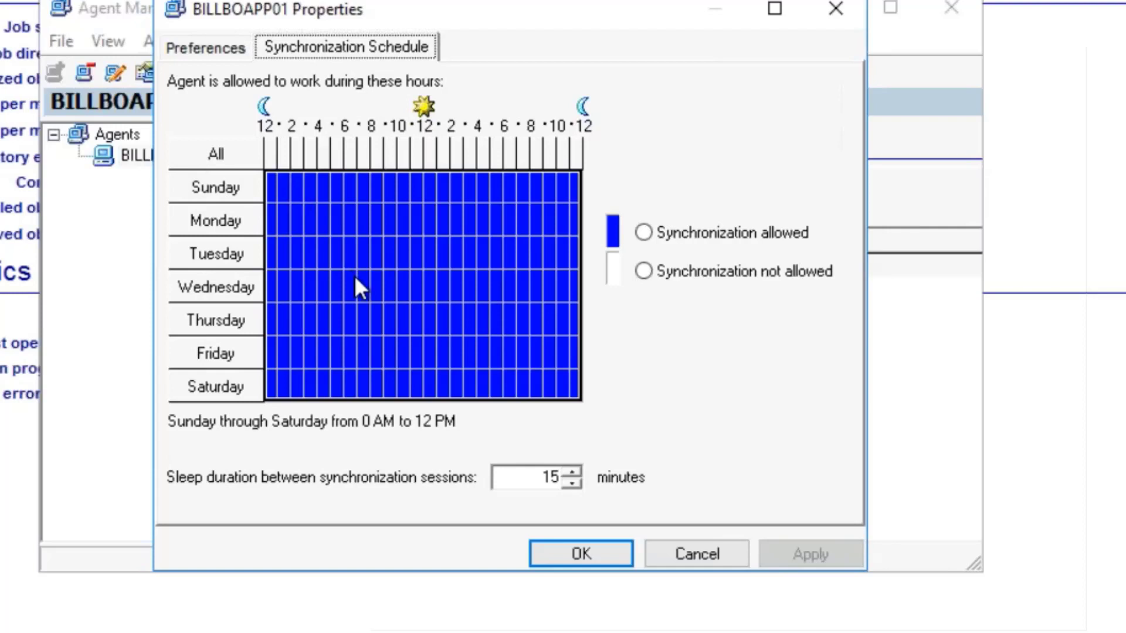
{"action": "left_click", "coordinate": [702, 551]}
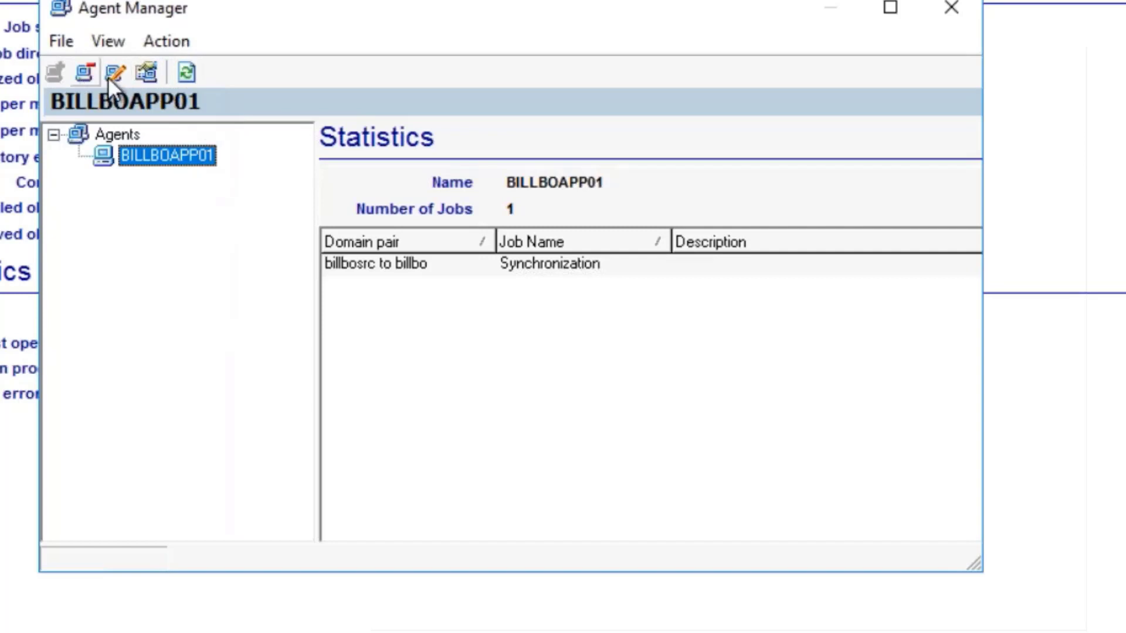
- View the server prompt for installing another agent, cancel it and close the Agent Manager
{"action": "left_click", "coordinate": [116, 132]}
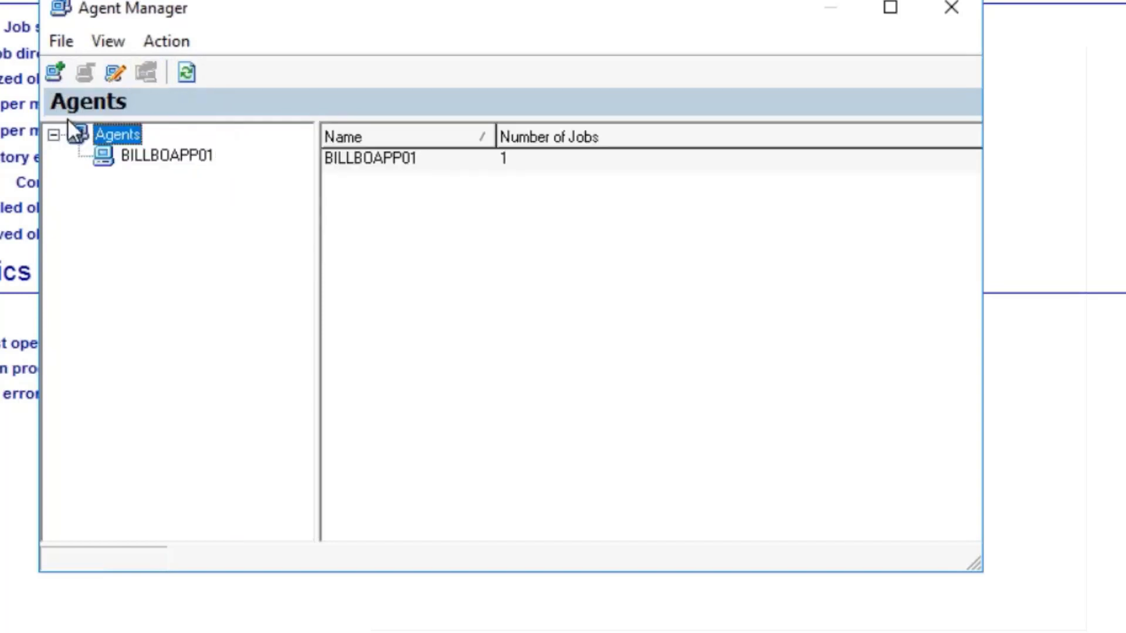
{"action": "left_click", "coordinate": [55, 70]}
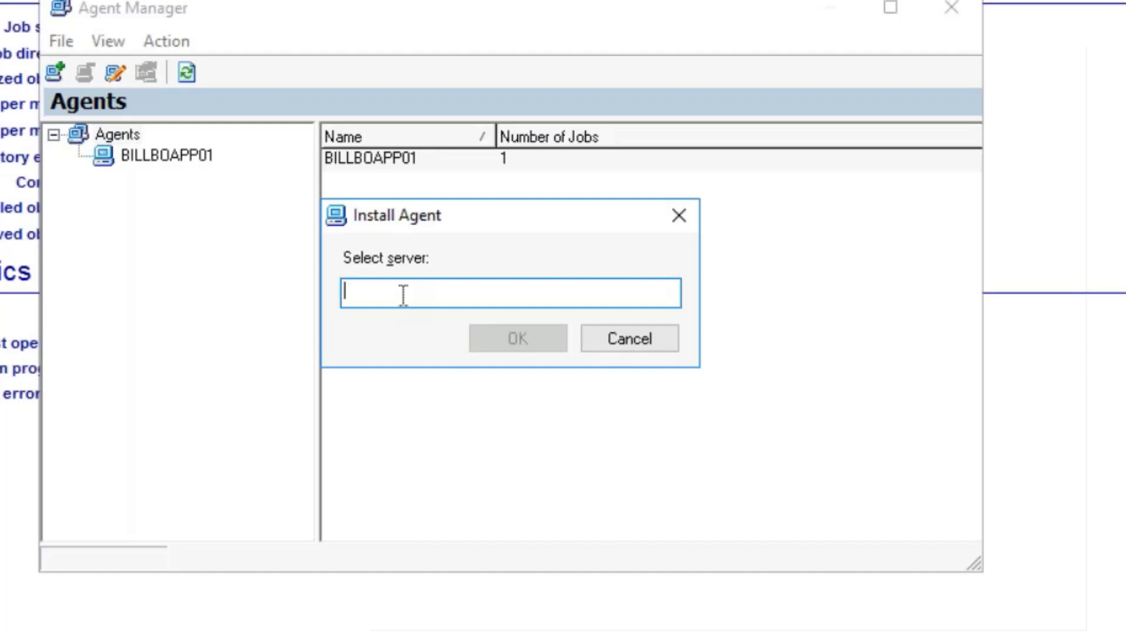
{"action": "left_click", "coordinate": [628, 339]}
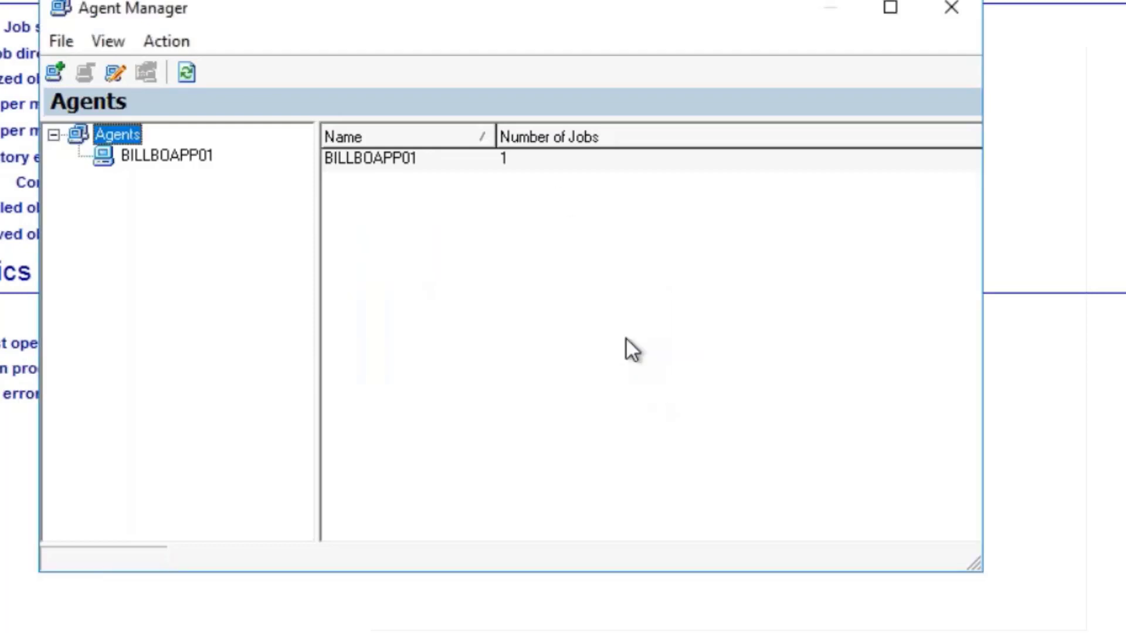
{"action": "left_click", "coordinate": [957, 8]}
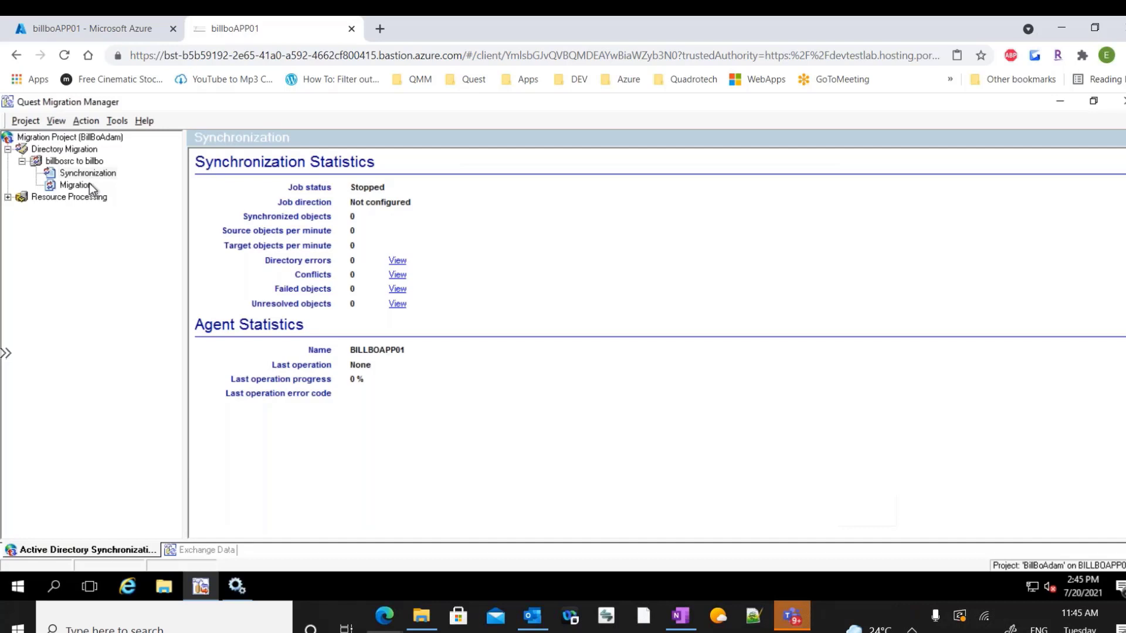
{"action": "left_click", "coordinate": [121, 125]}
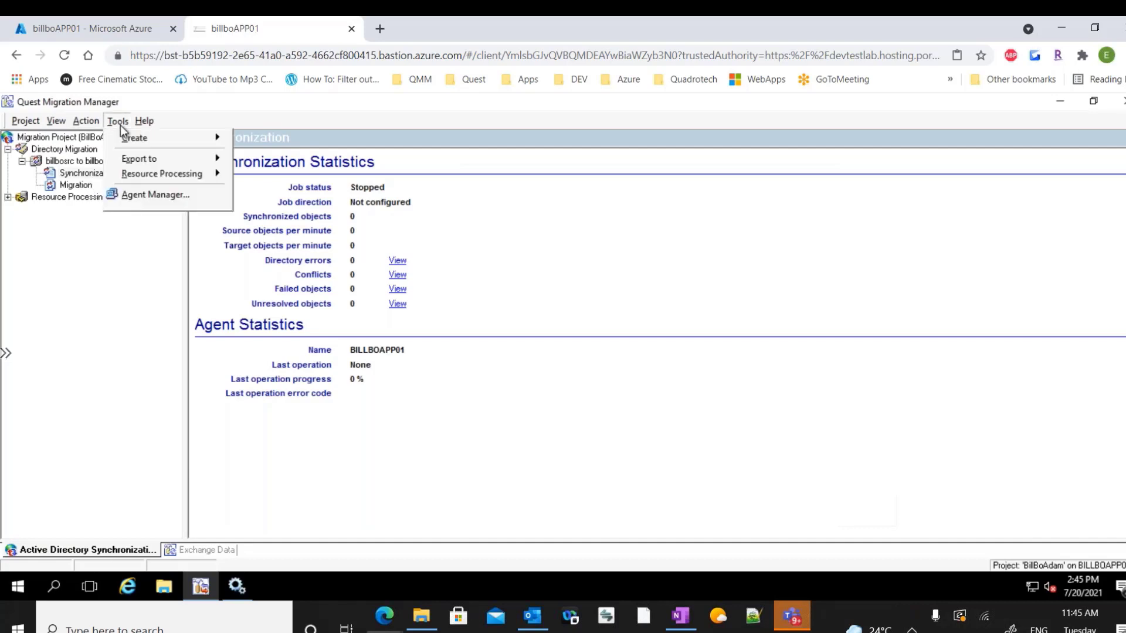
{"action": "mouse_move", "coordinate": [146, 177]}
{"action": "left_click", "coordinate": [128, 274]}
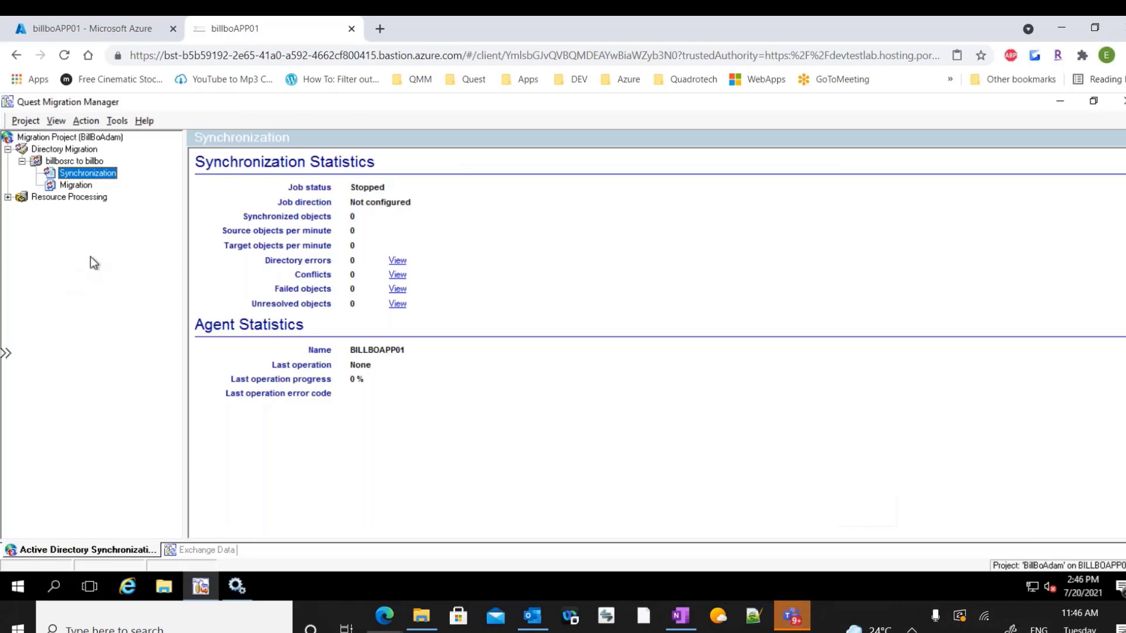
- Show the project's migration sessions, and in File Explorer open C:\Program Files (x86)\Quest Software\Migration Manager\DSA
{"action": "left_click", "coordinate": [84, 185]}
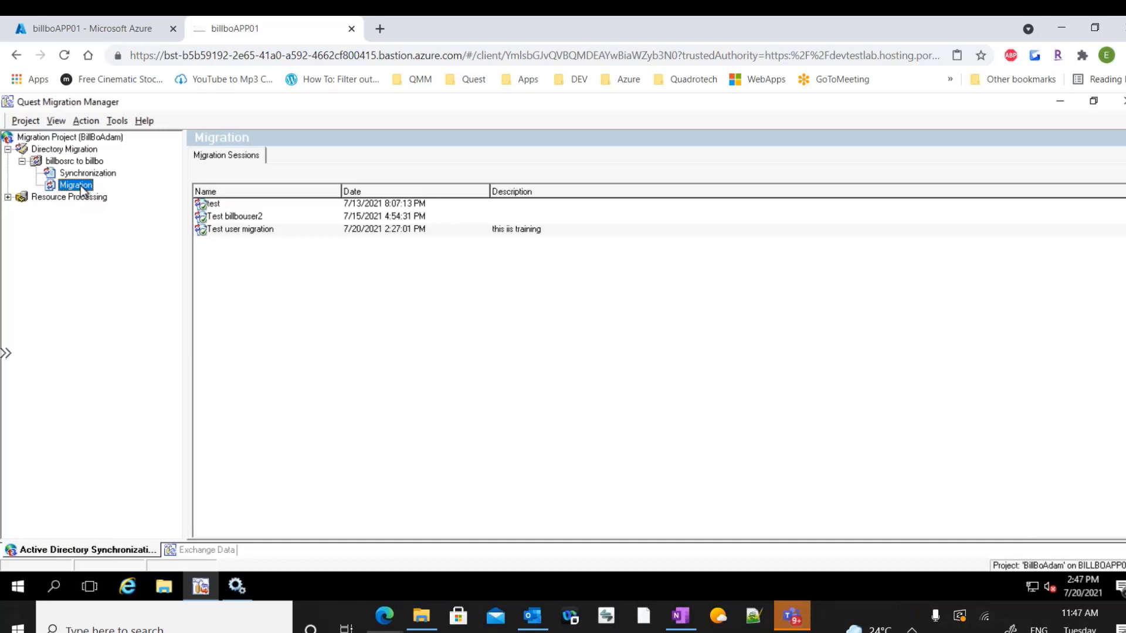
{"action": "left_click", "coordinate": [166, 588]}
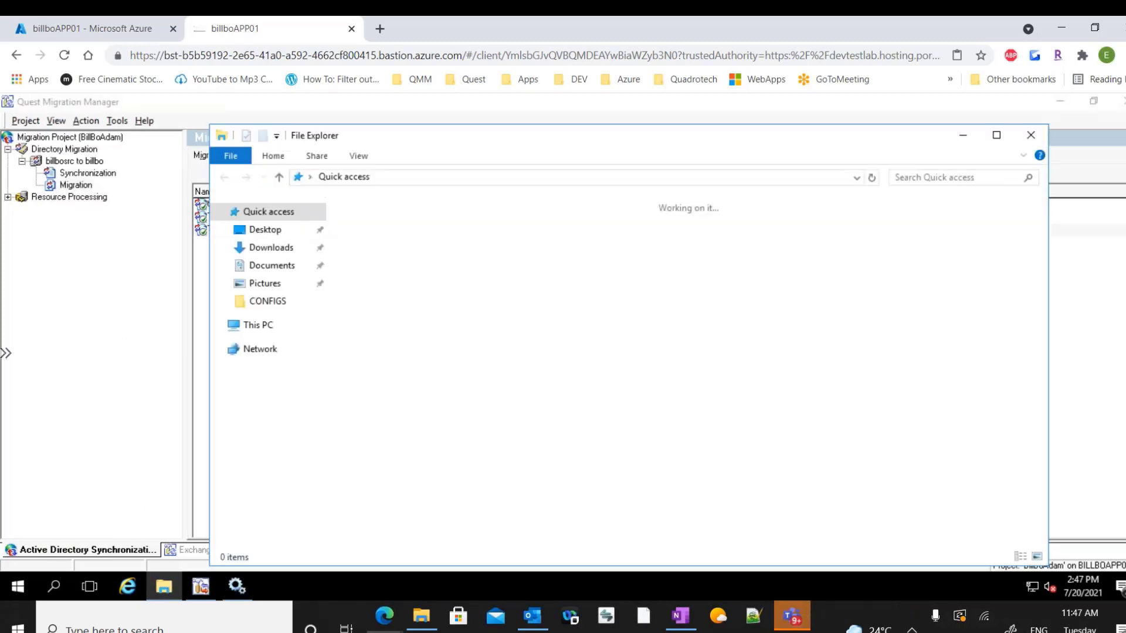
{"action": "left_click", "coordinate": [275, 451]}
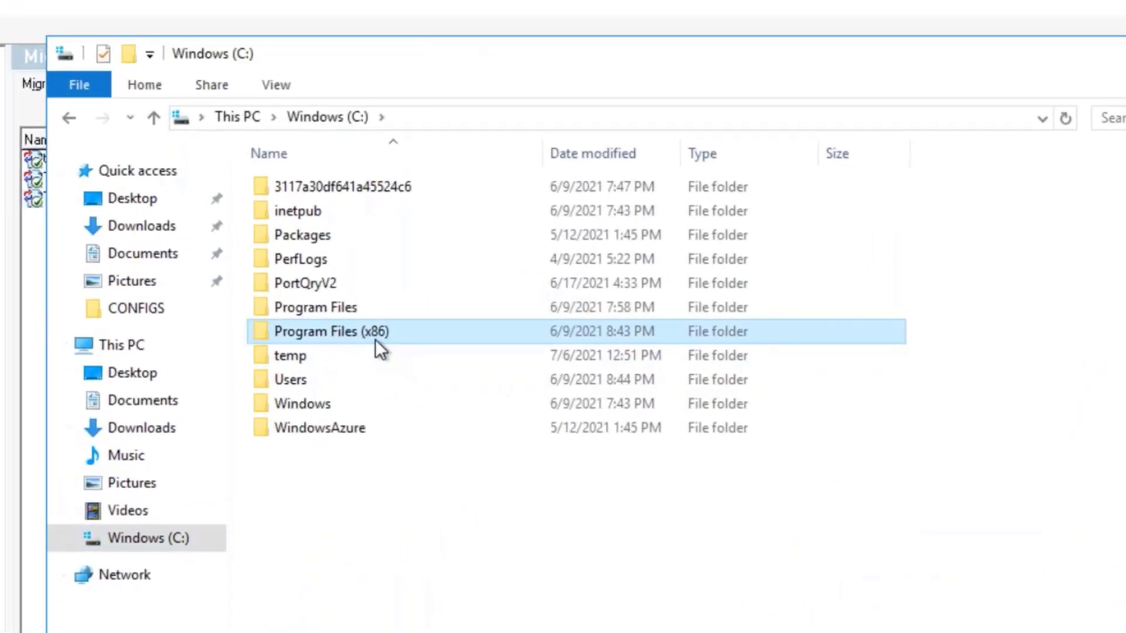
{"action": "double_click", "coordinate": [375, 339]}
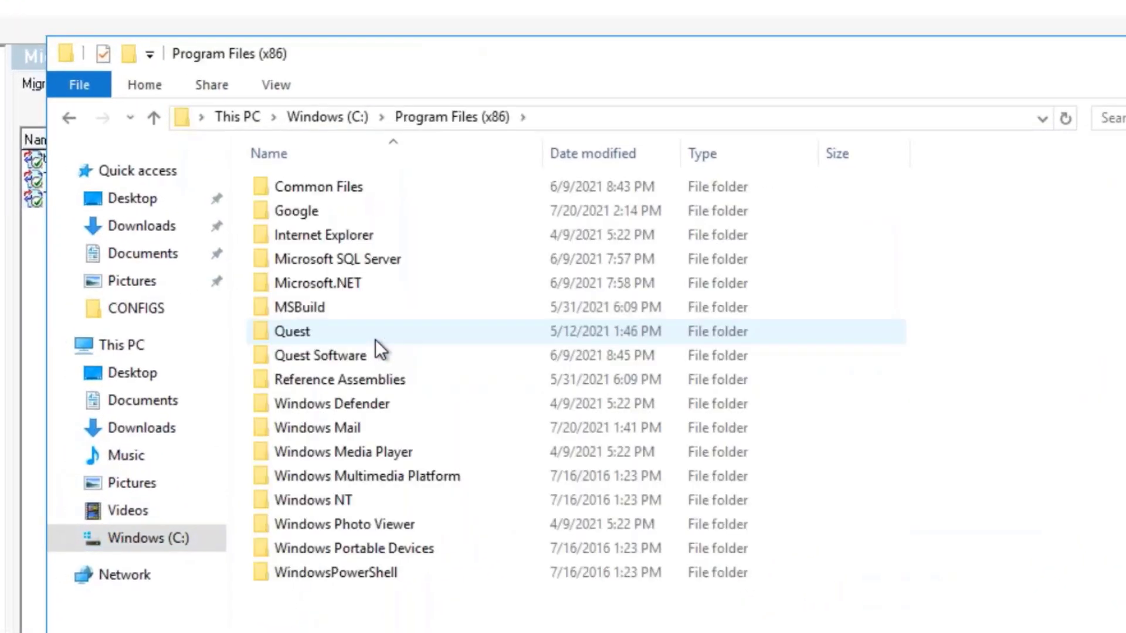
{"action": "double_click", "coordinate": [306, 357]}
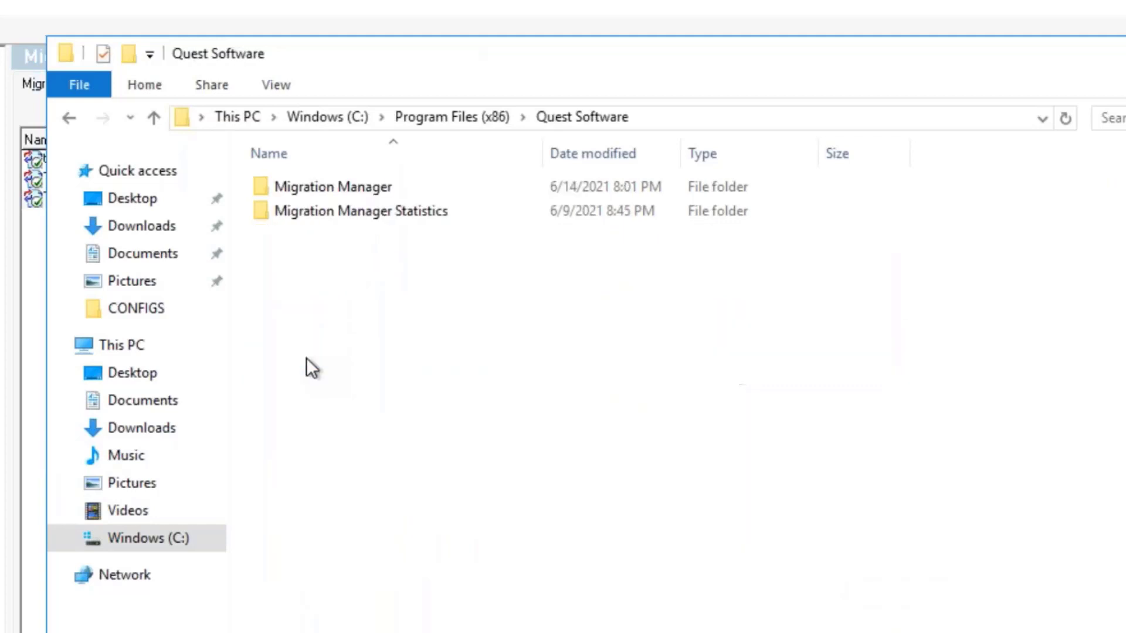
{"action": "double_click", "coordinate": [308, 186]}
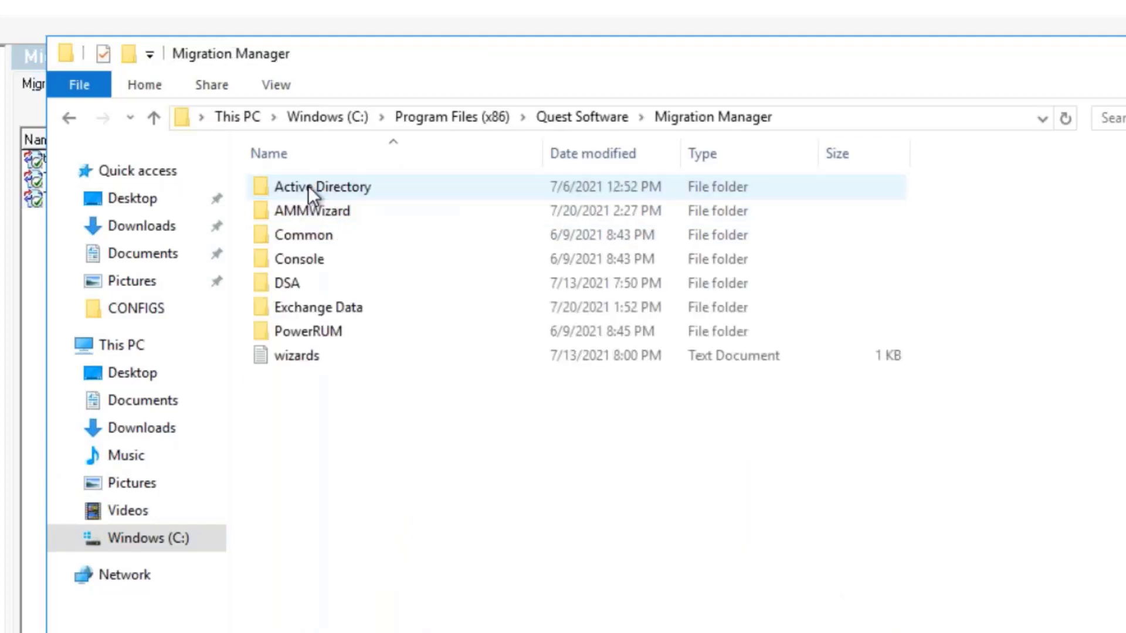
{"action": "left_click", "coordinate": [294, 280]}
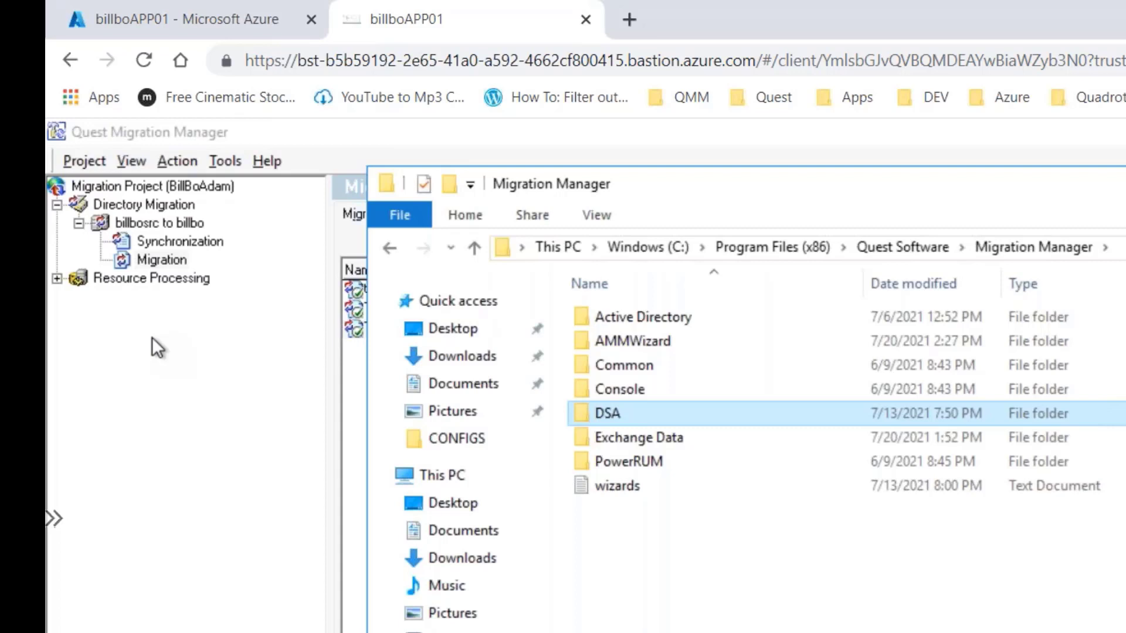
{"action": "double_click", "coordinate": [621, 408]}
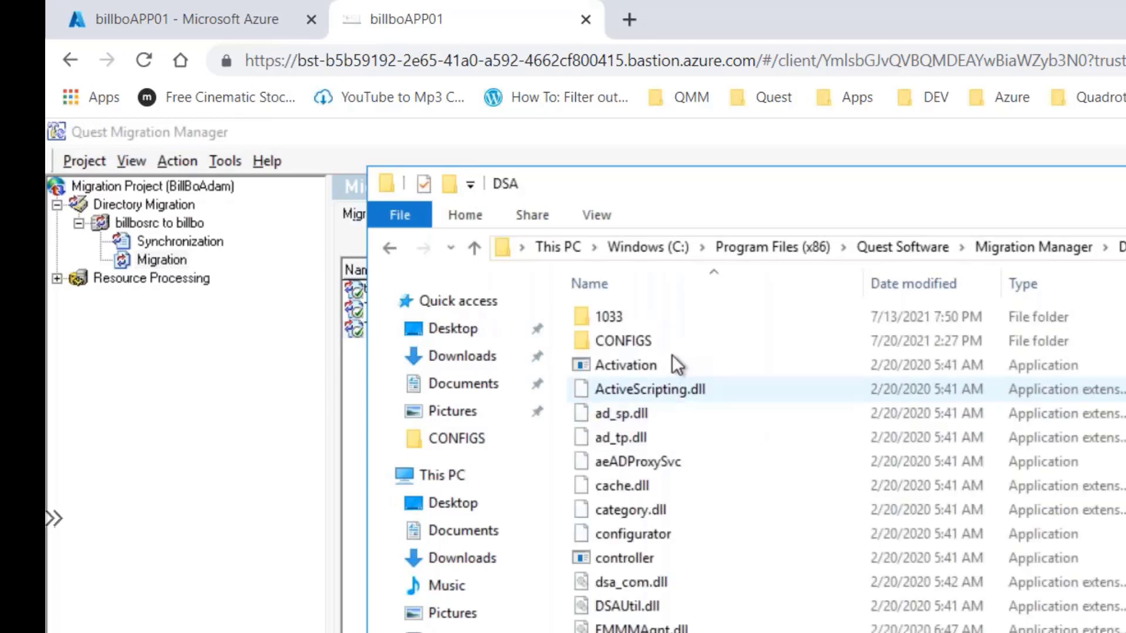
- Open the CONFIGS folder, check its LogArchive subfolder, and return to CONFIGS to select the dsa log file
{"action": "double_click", "coordinate": [616, 342]}
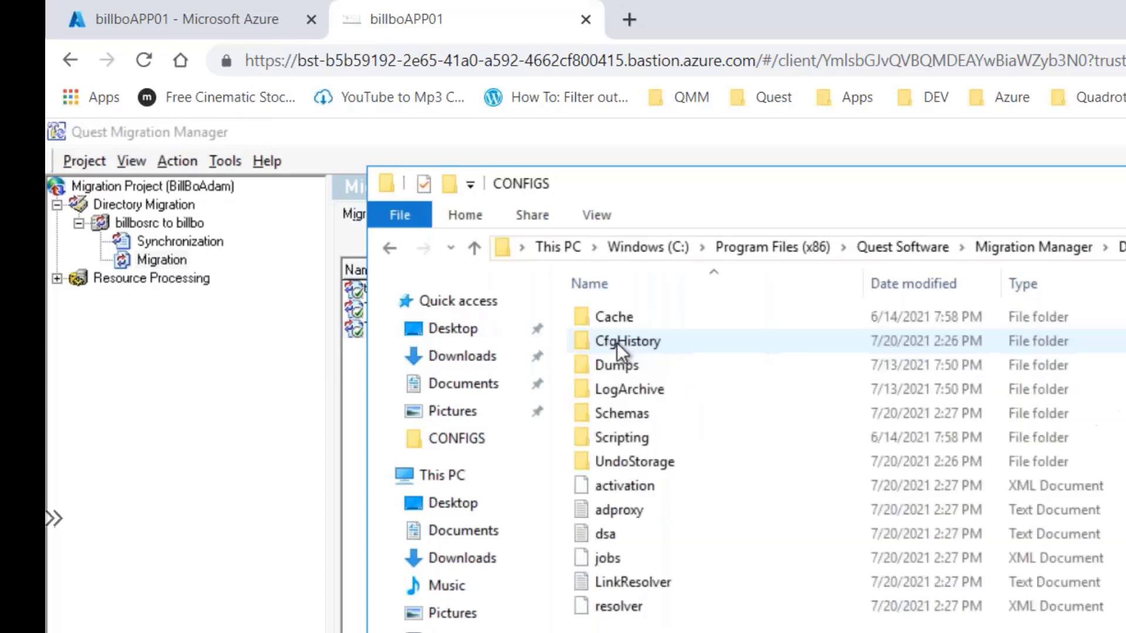
{"action": "left_click", "coordinate": [627, 389]}
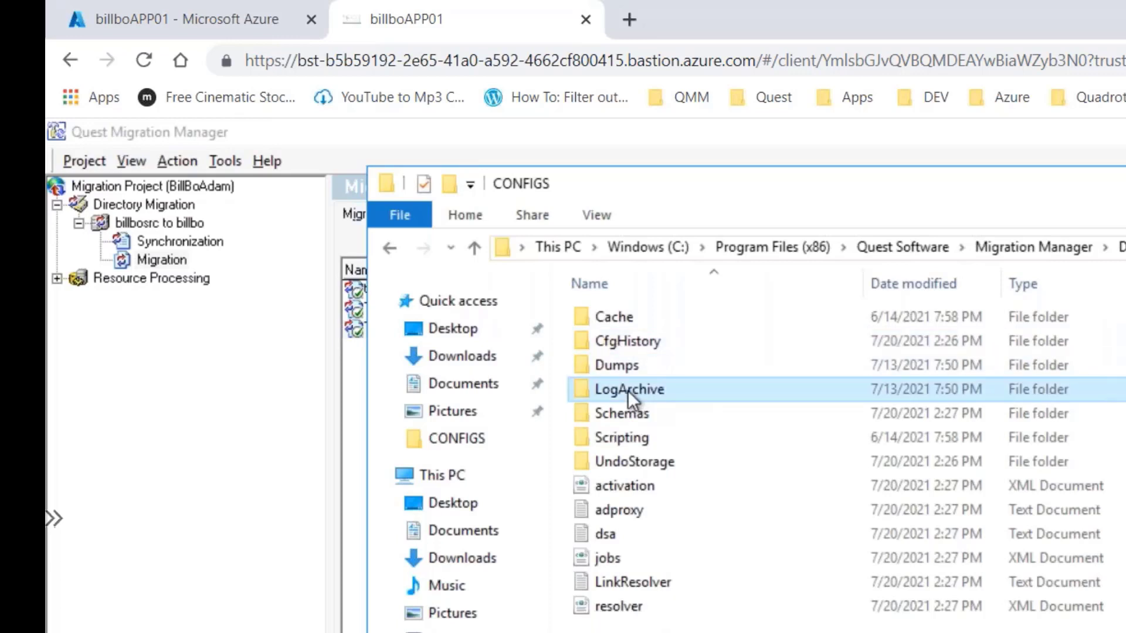
{"action": "double_click", "coordinate": [627, 390]}
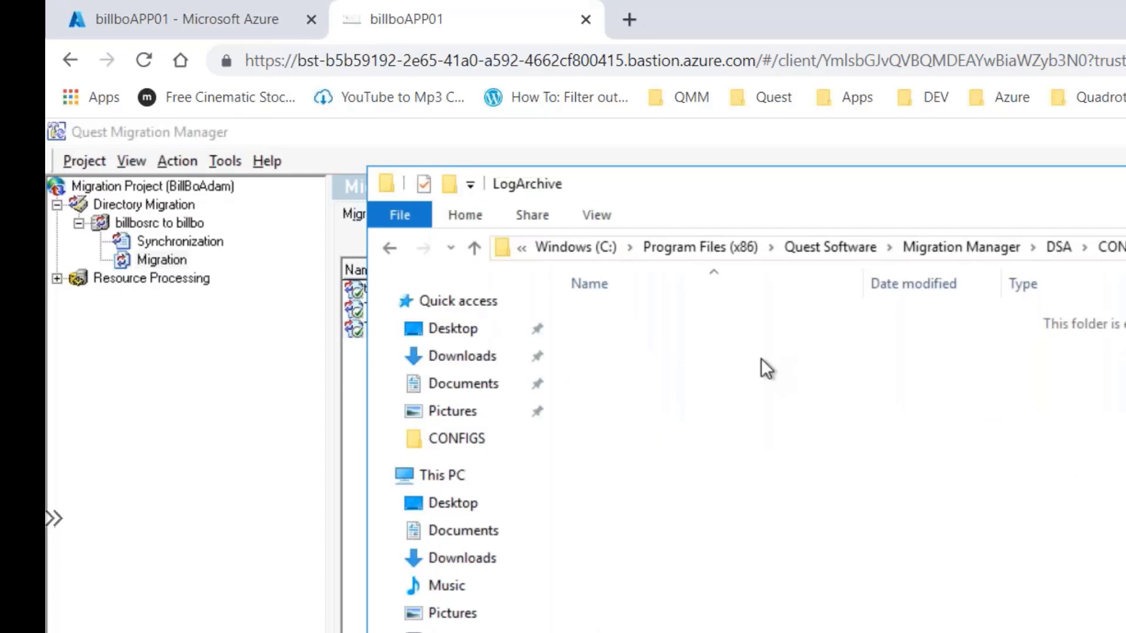
{"action": "left_click", "coordinate": [1108, 247]}
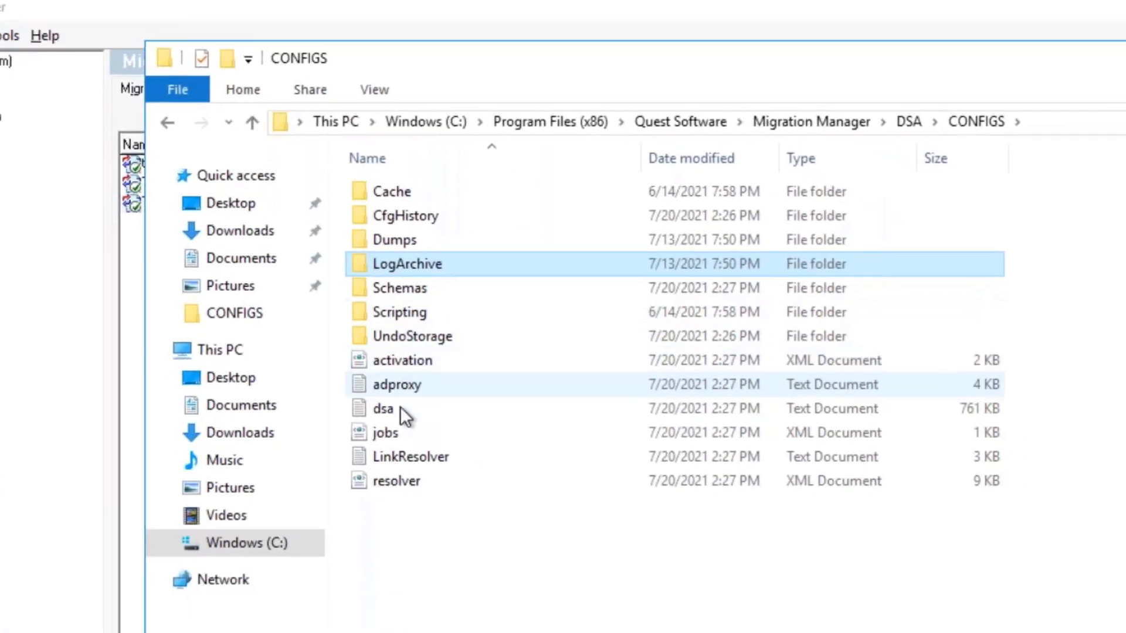
{"action": "left_click", "coordinate": [383, 411]}
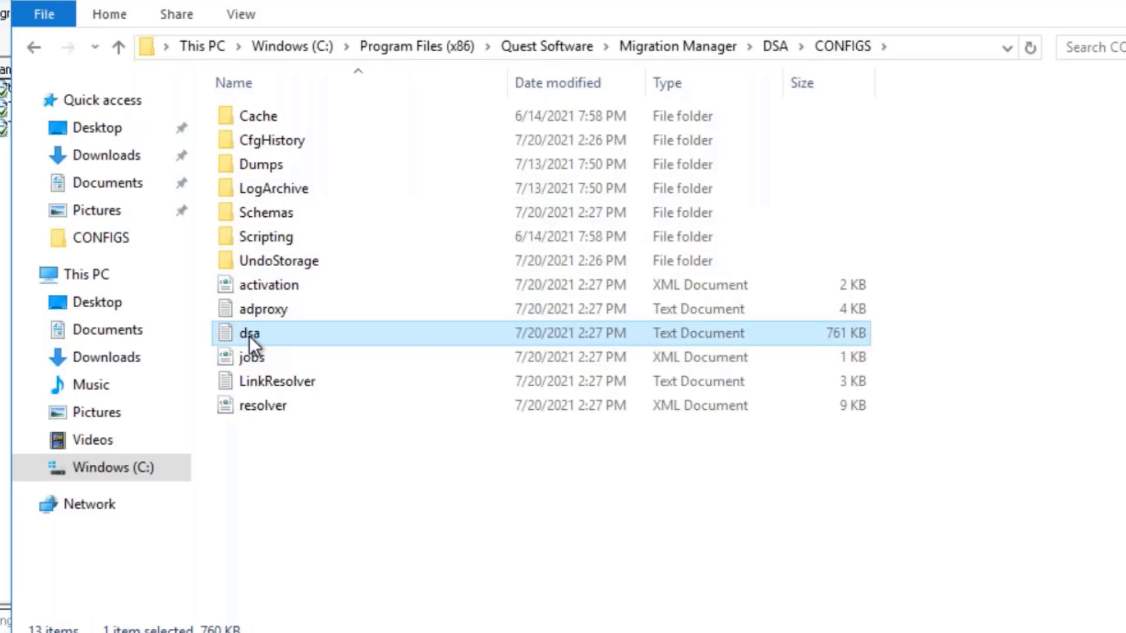
{"action": "left_click", "coordinate": [262, 188]}
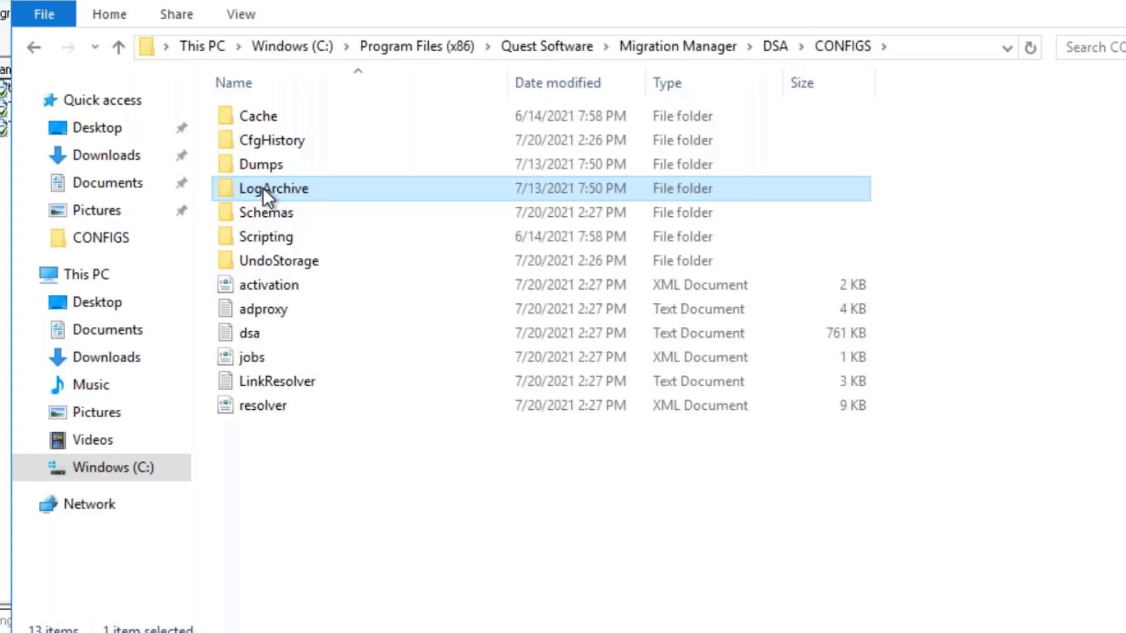
{"action": "left_click", "coordinate": [249, 333]}
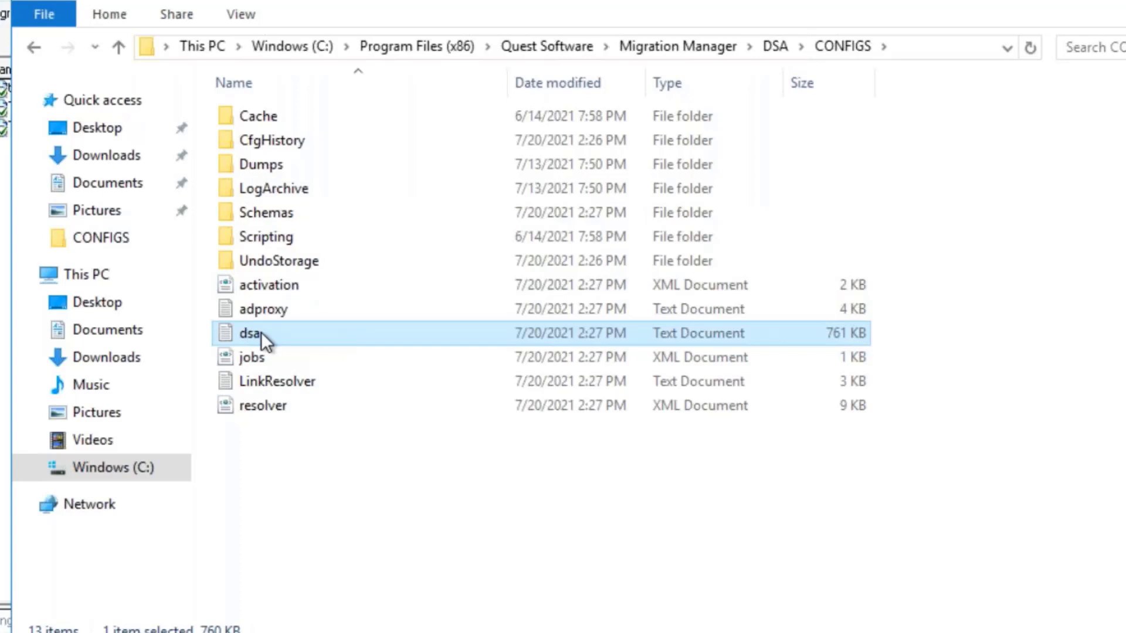
- Open the LinkResolver log, review its service start and stop entries to the end, and close it
{"action": "left_click", "coordinate": [258, 381]}
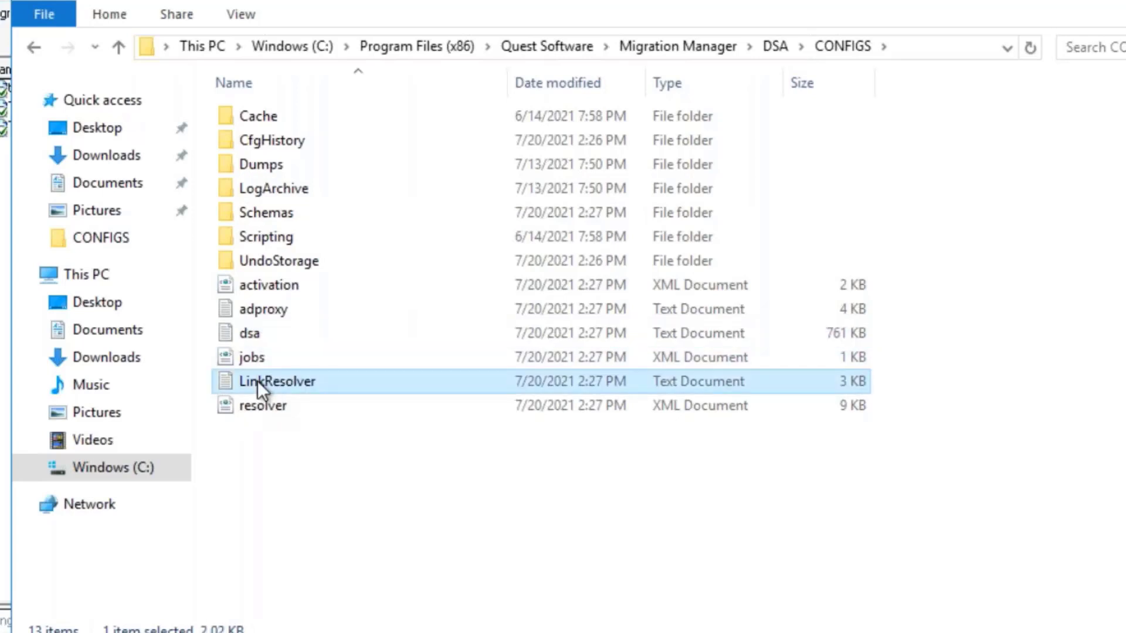
{"action": "double_click", "coordinate": [258, 381]}
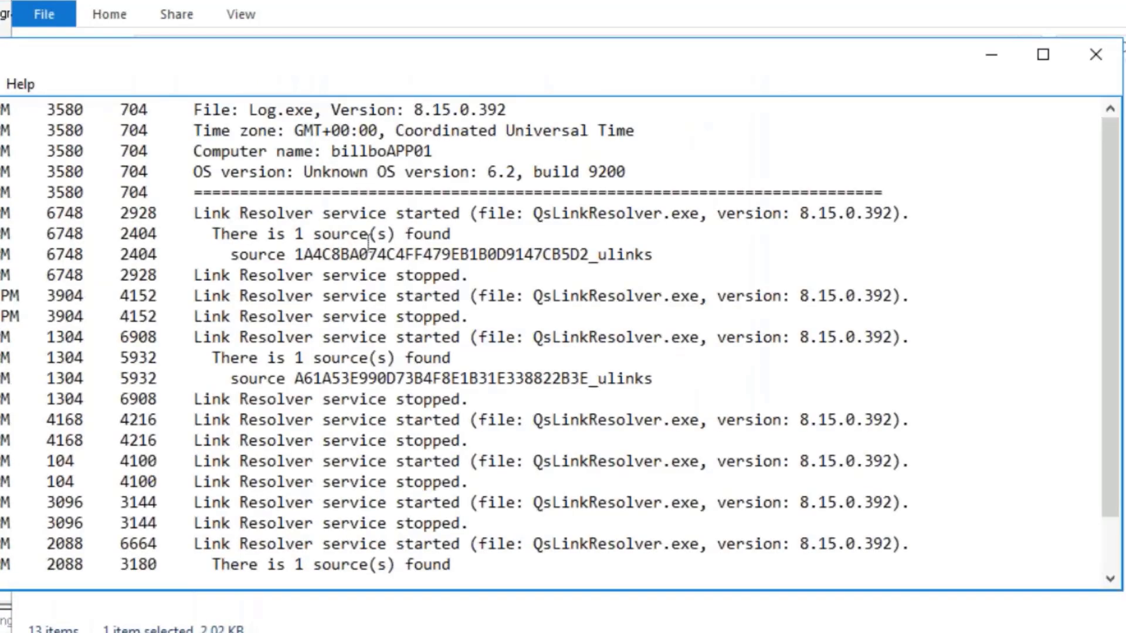
{"action": "scroll", "coordinate": [359, 393], "scroll_direction": "down", "scroll_amount": 1}
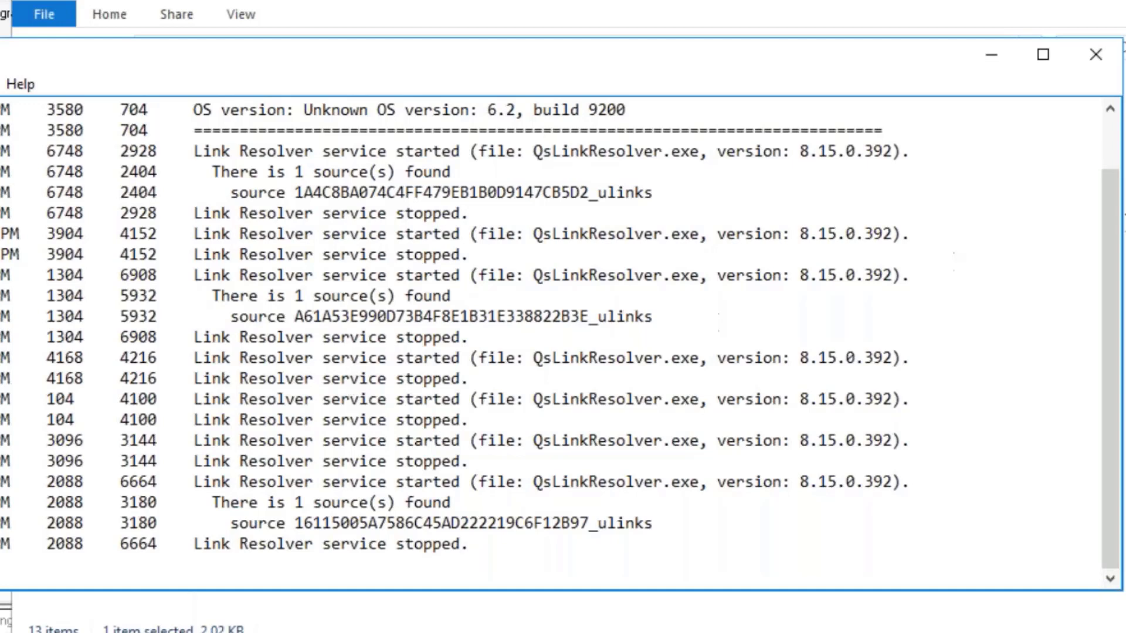
{"action": "left_click", "coordinate": [1100, 54]}
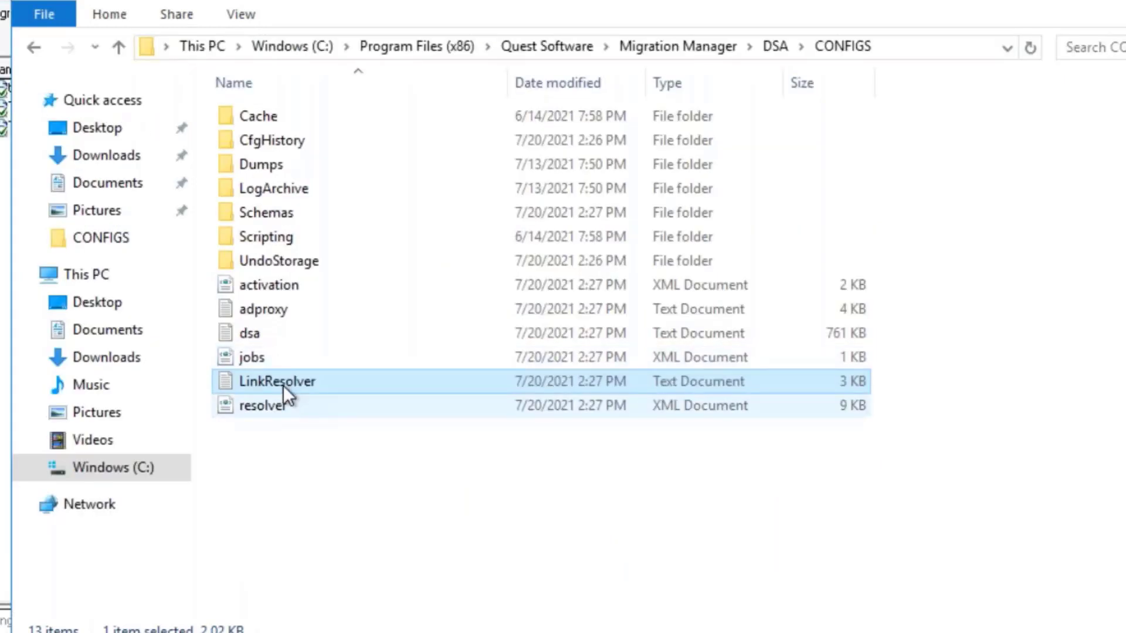
- Open the dsa log and examine the opening Configurator Watcher entries for agent BILLBOAPP01 and the LDAP searches around them
{"action": "double_click", "coordinate": [252, 333]}
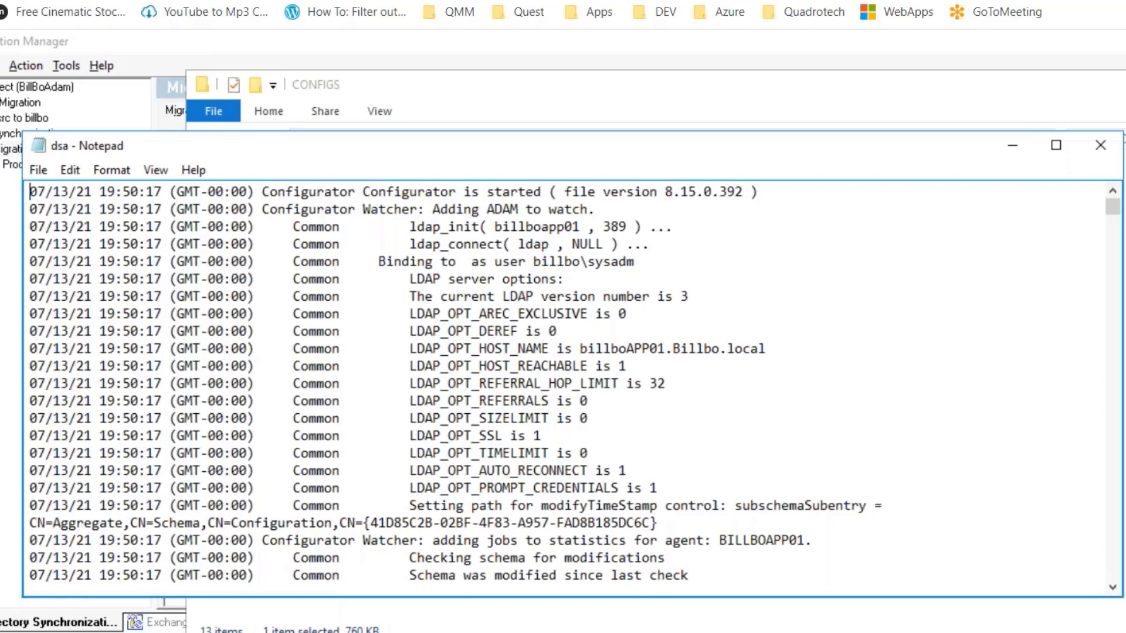
{"action": "scroll", "coordinate": [457, 433], "scroll_direction": "down", "scroll_amount": 8}
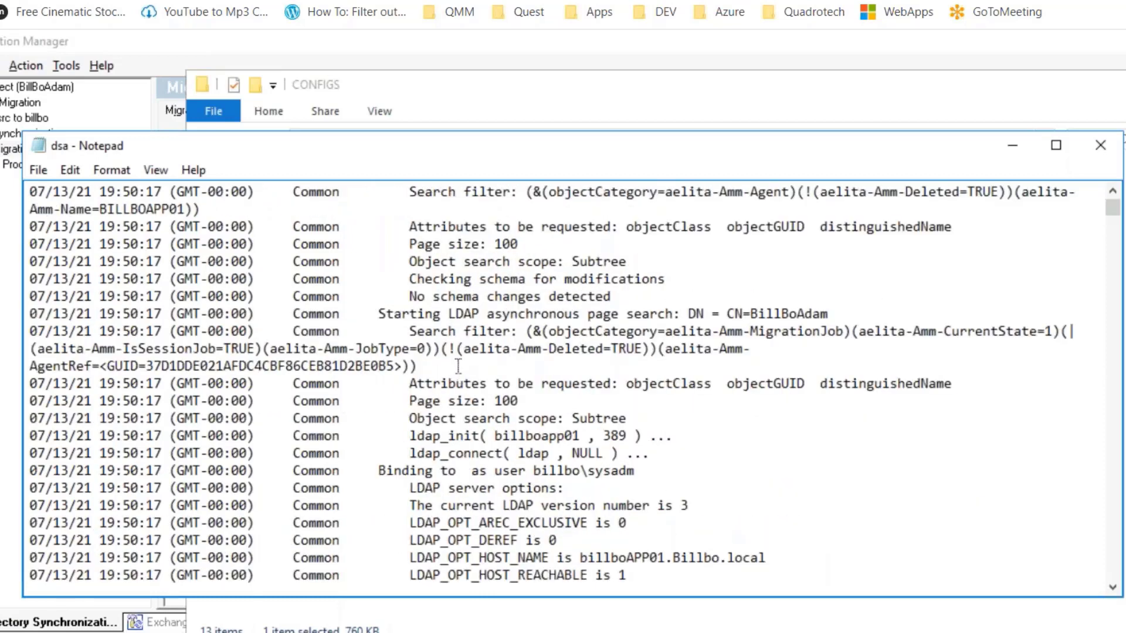
{"action": "scroll", "coordinate": [461, 367], "scroll_direction": "up", "scroll_amount": 2}
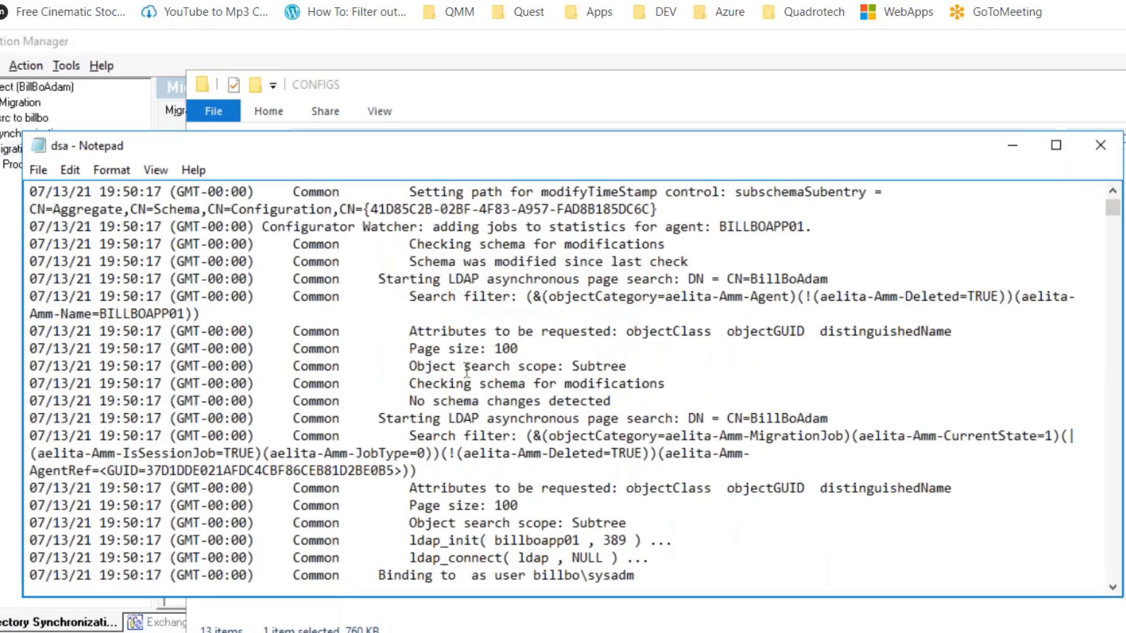
{"action": "scroll", "coordinate": [466, 371], "scroll_direction": "up", "scroll_amount": 2}
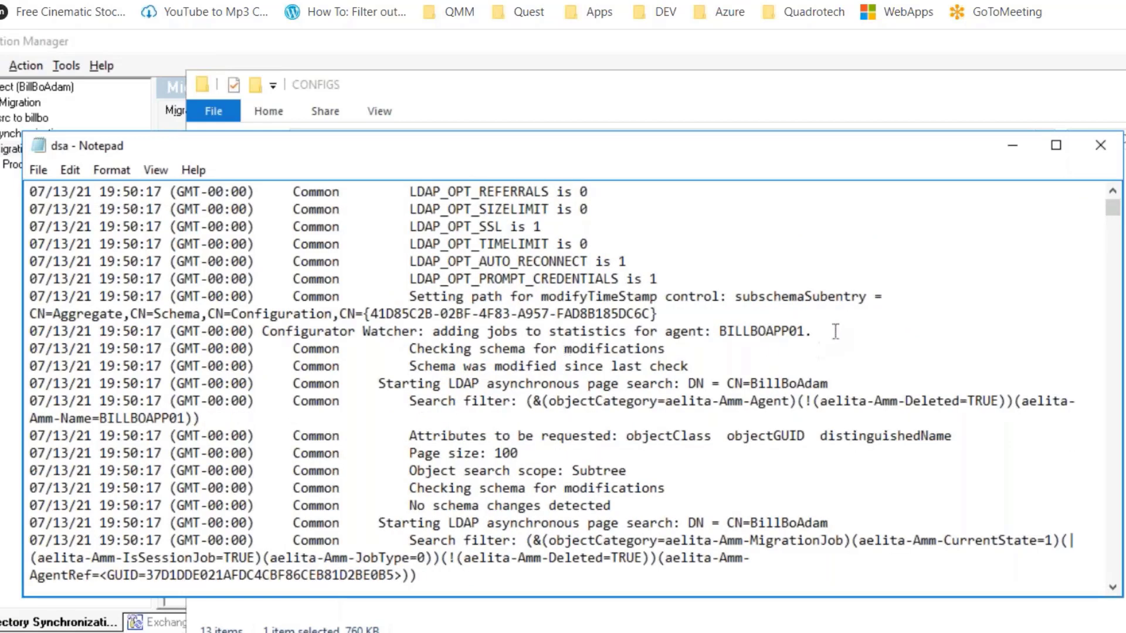
{"action": "left_click_drag", "start_coordinate": [836, 331], "coordinate": [364, 314]}
{"action": "left_click", "coordinate": [472, 367]}
{"action": "scroll", "coordinate": [476, 369], "scroll_direction": "down", "scroll_amount": 1}
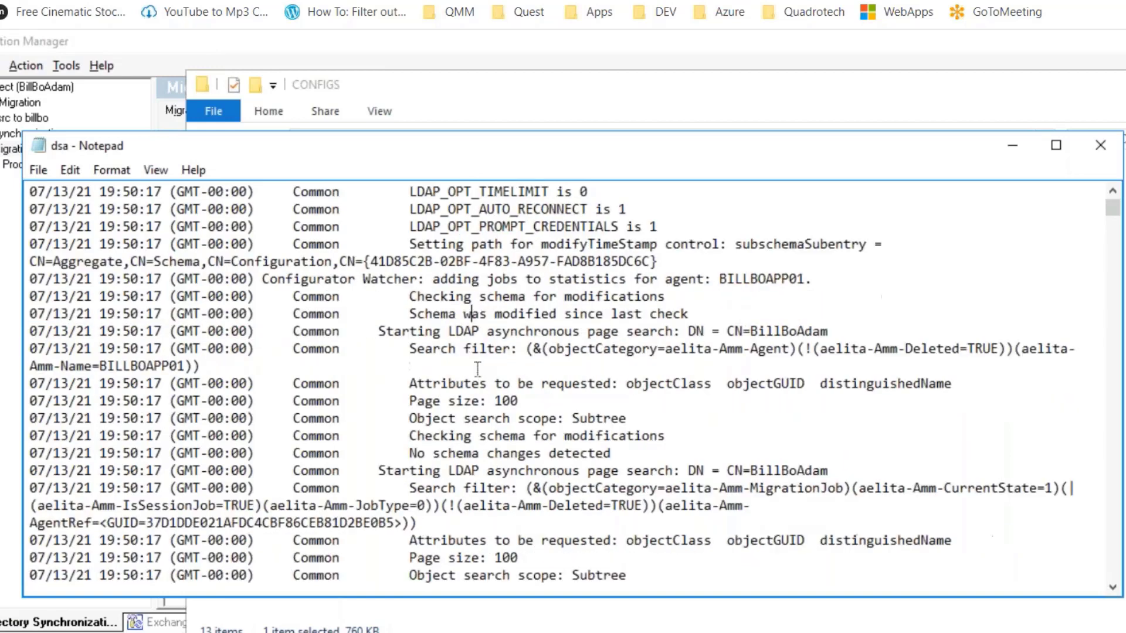
{"action": "scroll", "coordinate": [478, 368], "scroll_direction": "down", "scroll_amount": 4}
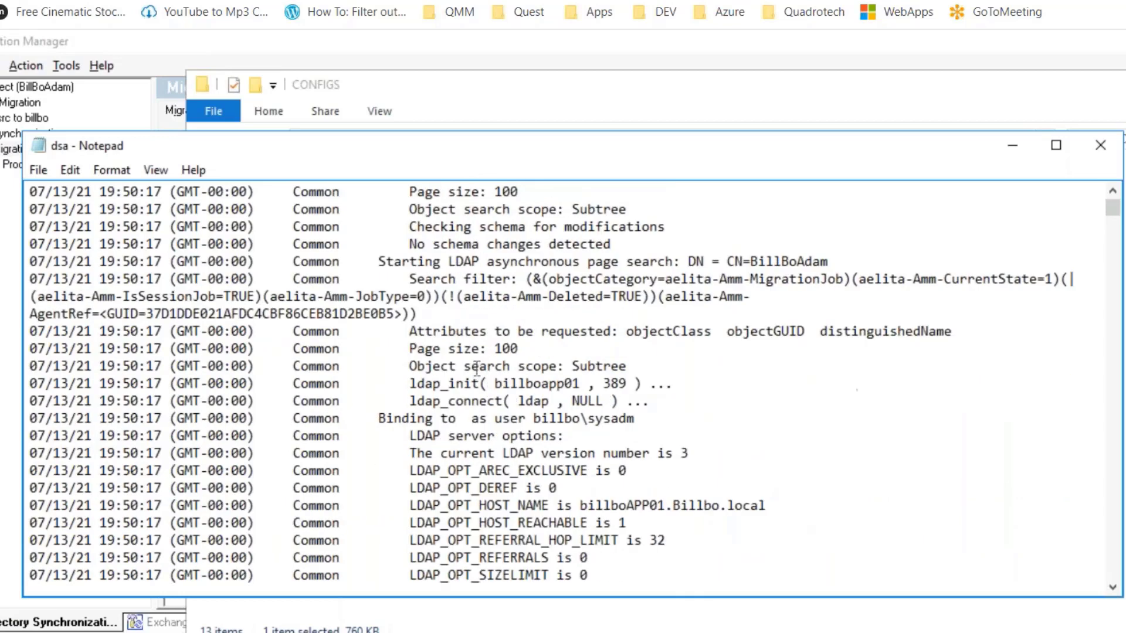
{"action": "scroll", "coordinate": [476, 368], "scroll_direction": "down", "scroll_amount": 3}
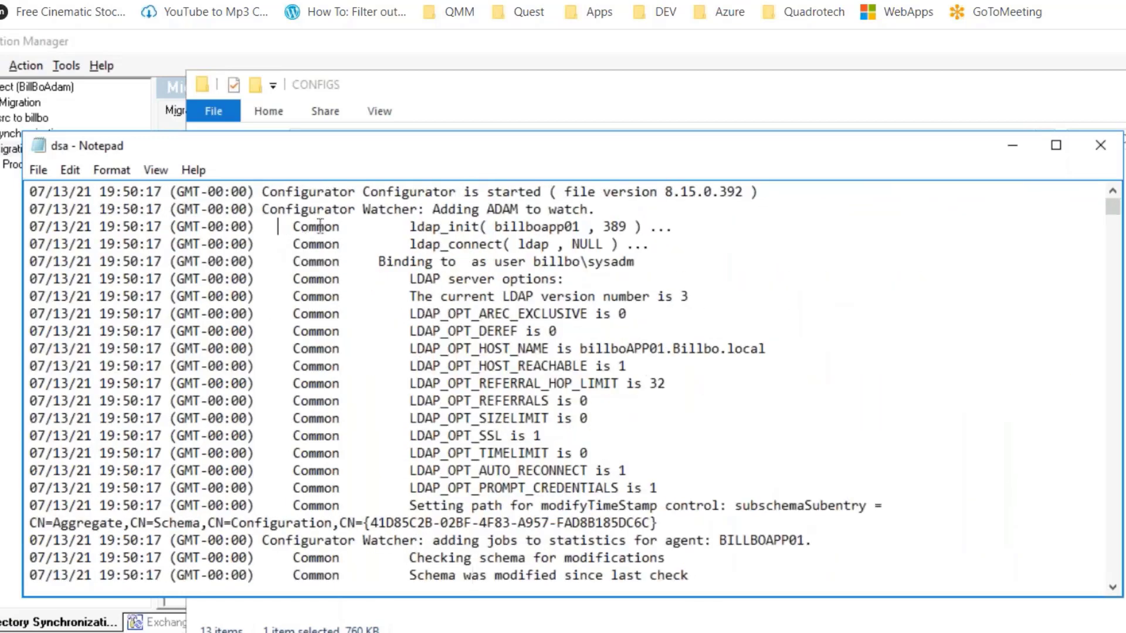
- Highlight the Common category label on the opening LDAP connection entries of the dsa log
{"action": "left_click_drag", "start_coordinate": [279, 227], "coordinate": [324, 453]}
{"action": "left_click", "coordinate": [323, 245]}
{"action": "left_click_drag", "start_coordinate": [343, 227], "coordinate": [331, 238]}
{"action": "scroll", "coordinate": [399, 411], "scroll_direction": "down", "scroll_amount": 6}
{"action": "scroll", "coordinate": [425, 387], "scroll_direction": "down", "scroll_amount": 10}
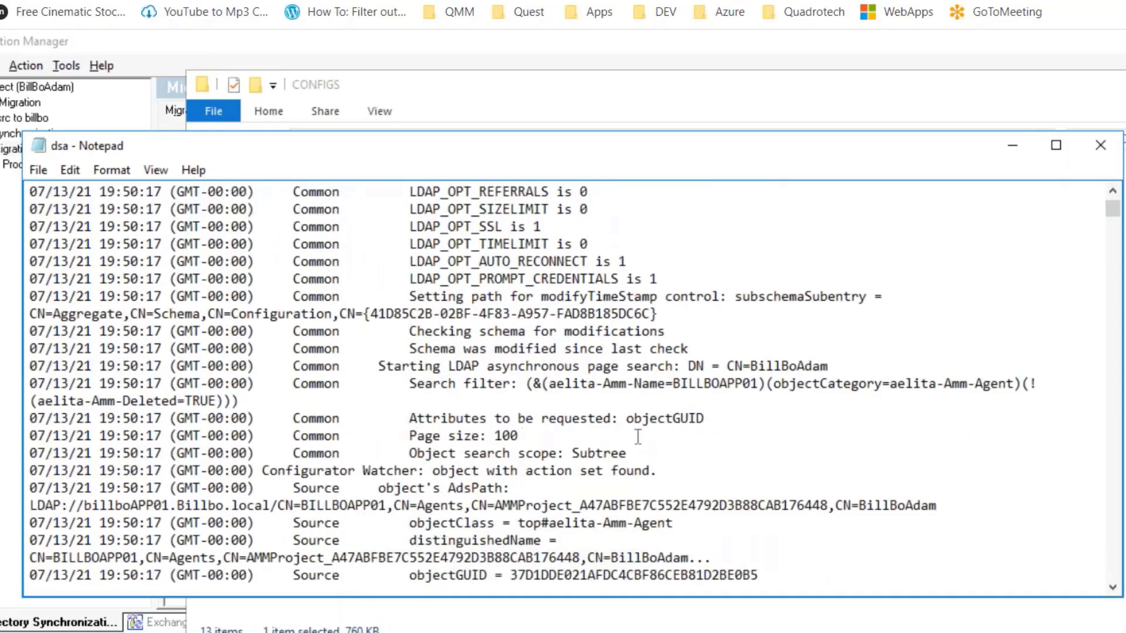
- Find the migration job's Source entries at 07/13/21 20:06:13 in the dsa log and highlight the Source label and objectGUID attribute
{"action": "scroll", "coordinate": [440, 460], "scroll_direction": "down", "scroll_amount": 9}
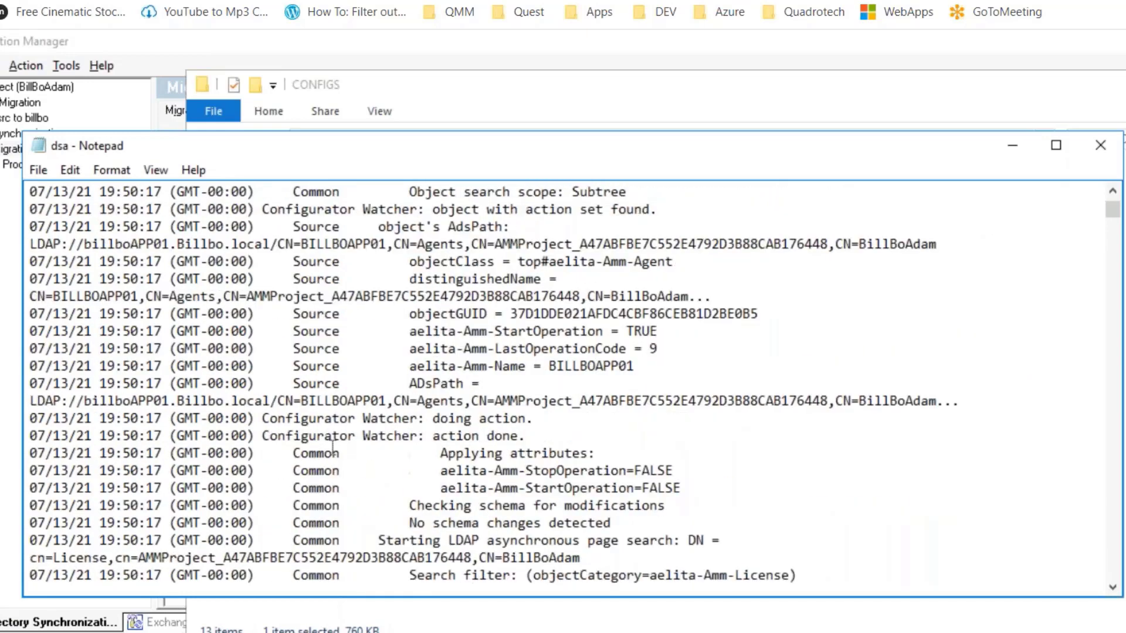
{"action": "scroll", "coordinate": [333, 449], "scroll_direction": "down", "scroll_amount": 6}
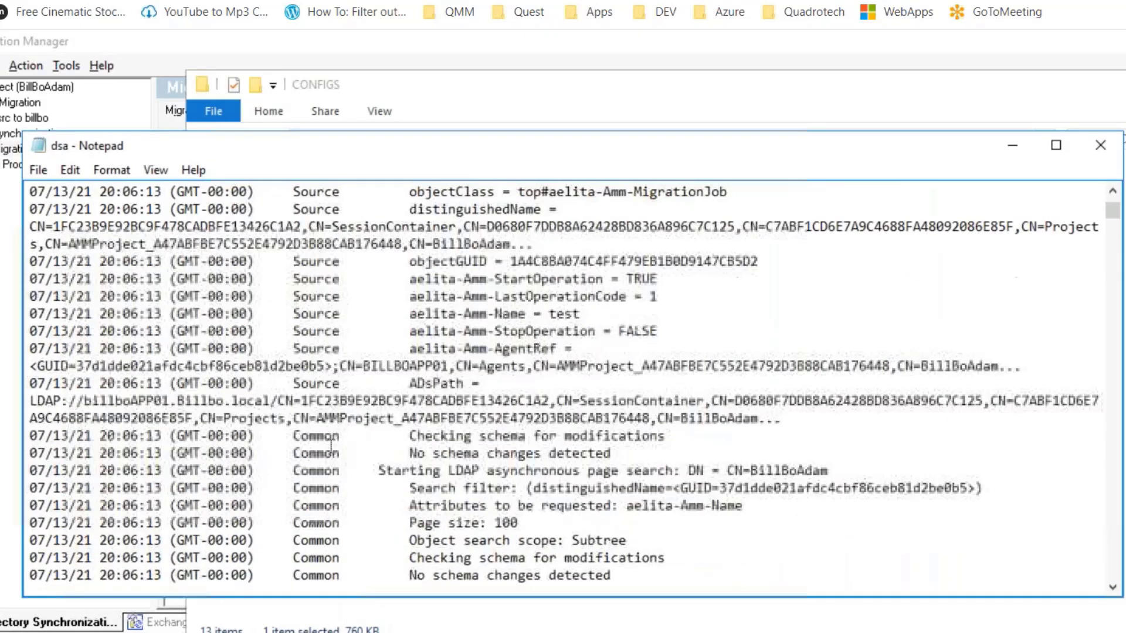
{"action": "scroll", "coordinate": [337, 387], "scroll_direction": "up", "scroll_amount": 1}
{"action": "left_click_drag", "start_coordinate": [347, 314], "coordinate": [293, 313]}
{"action": "left_click_drag", "start_coordinate": [409, 313], "coordinate": [471, 314]}
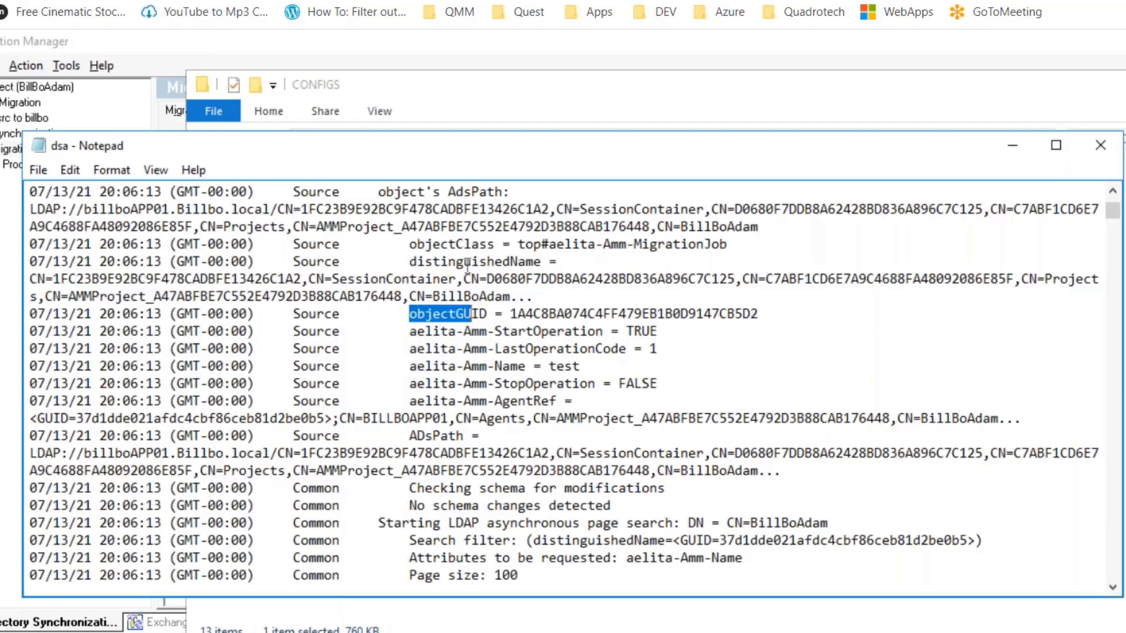
- Read on to the Handlers Manager add-in entries at 07/13/21 20:06:27 and highlight the lines categorized as Source and Target
{"action": "scroll", "coordinate": [450, 372], "scroll_direction": "down", "scroll_amount": 10}
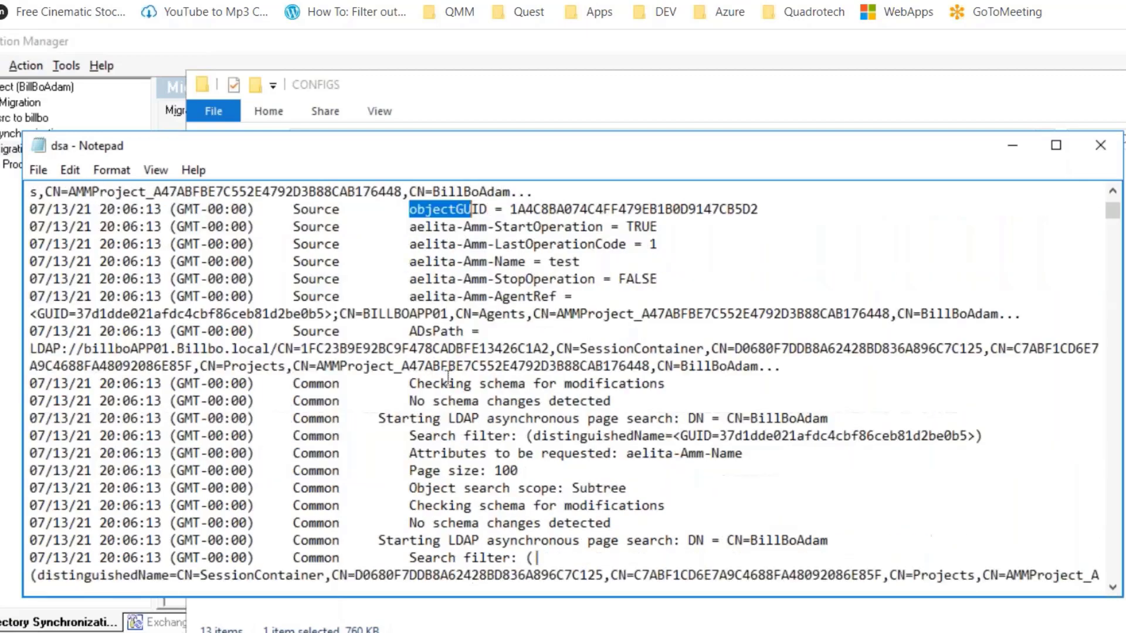
{"action": "scroll", "coordinate": [448, 372], "scroll_direction": "down", "scroll_amount": 10}
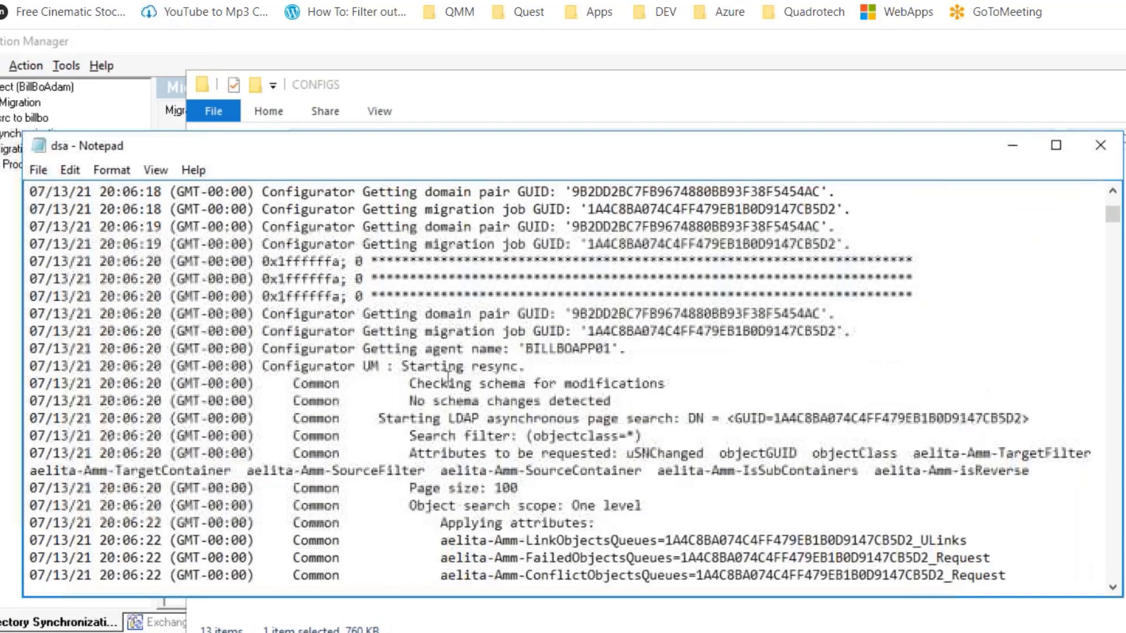
{"action": "scroll", "coordinate": [447, 375], "scroll_direction": "down", "scroll_amount": 15}
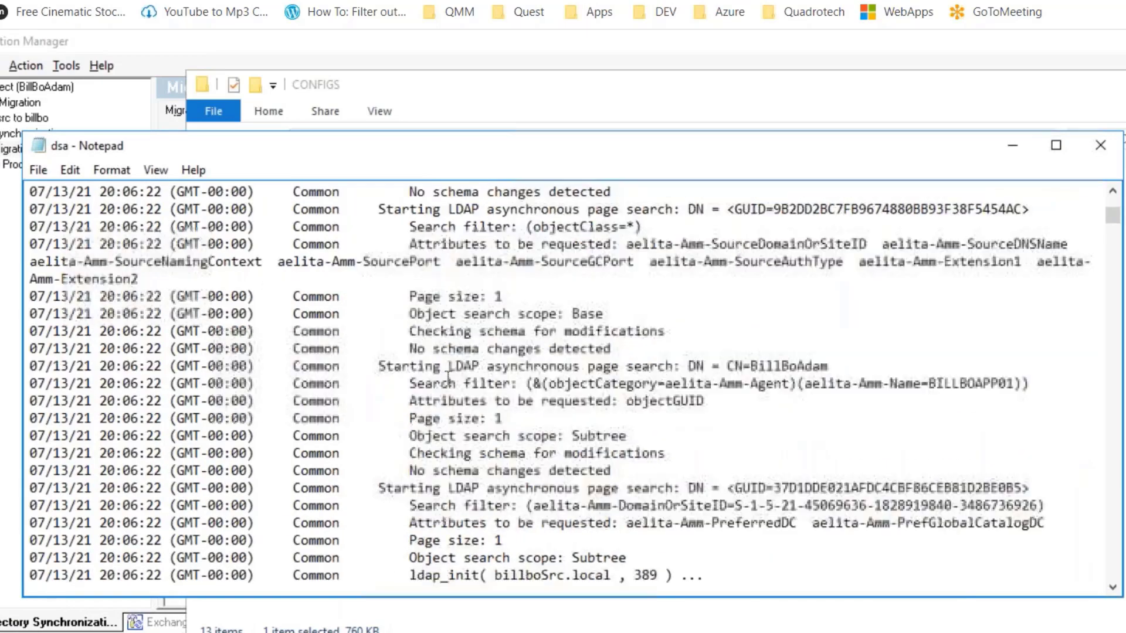
{"action": "scroll", "coordinate": [448, 380], "scroll_direction": "down", "scroll_amount": 15}
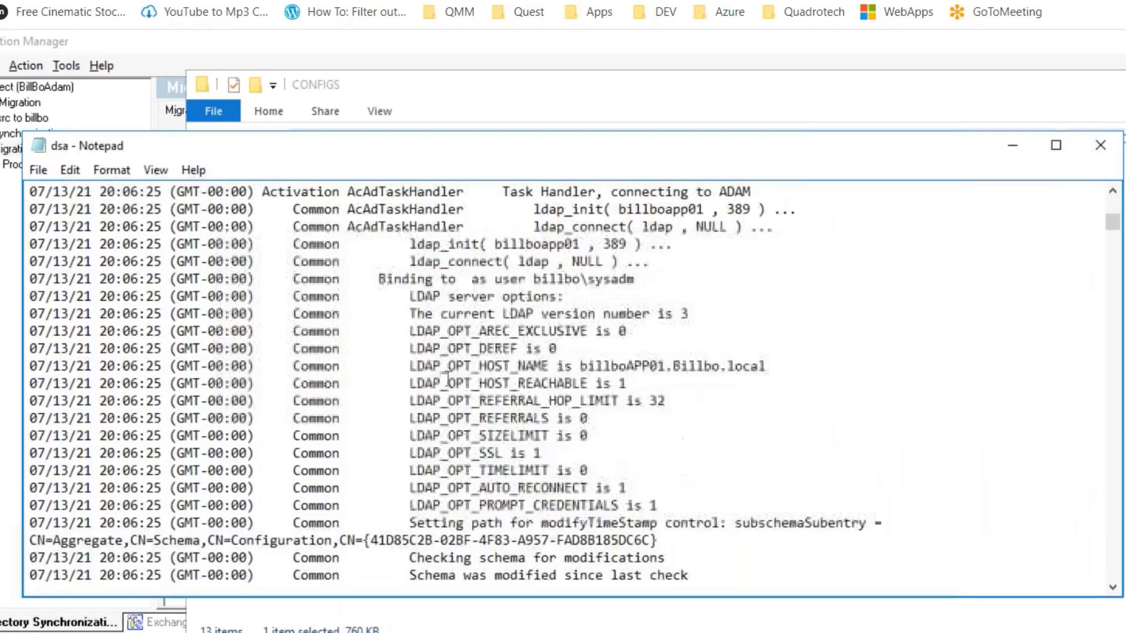
{"action": "scroll", "coordinate": [449, 379], "scroll_direction": "down", "scroll_amount": 15}
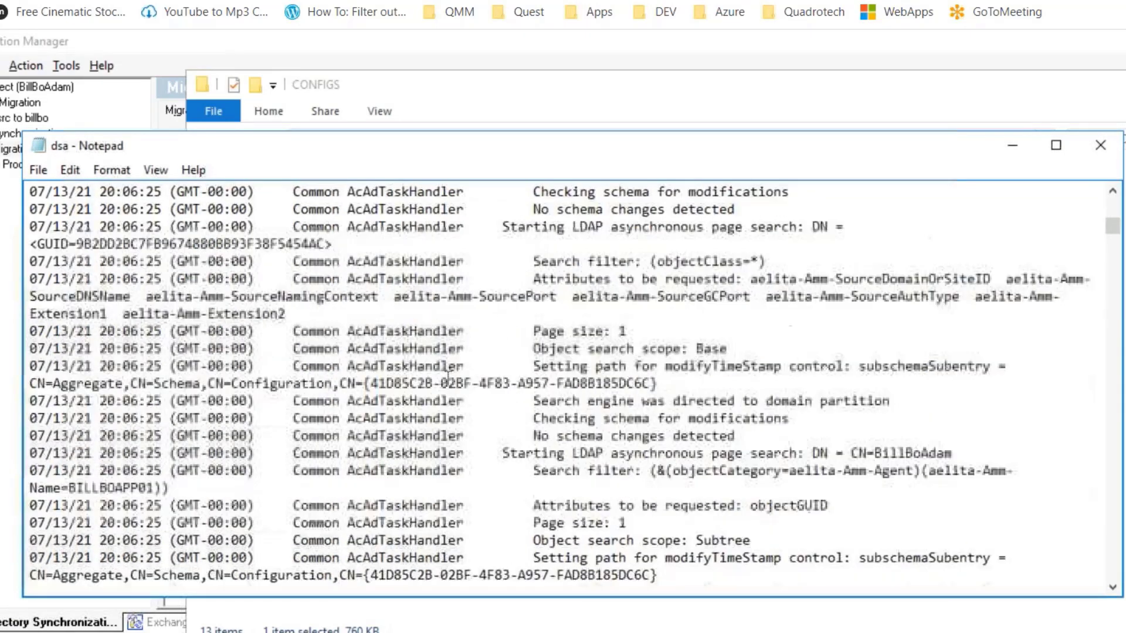
{"action": "scroll", "coordinate": [448, 378], "scroll_direction": "down", "scroll_amount": 15}
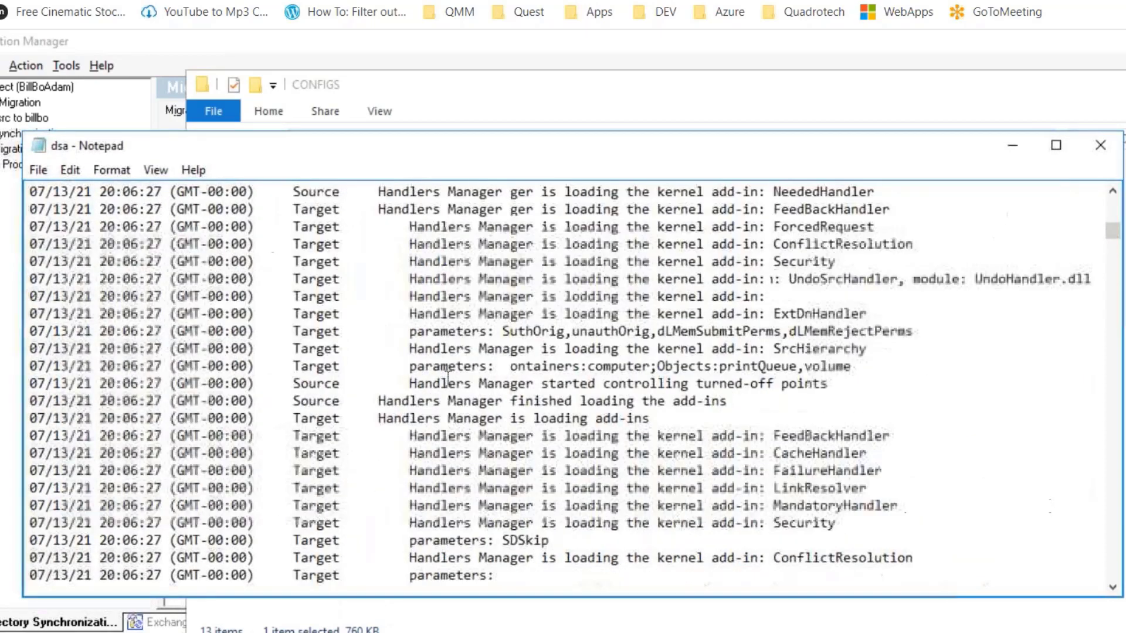
{"action": "scroll", "coordinate": [448, 380], "scroll_direction": "up", "scroll_amount": 3}
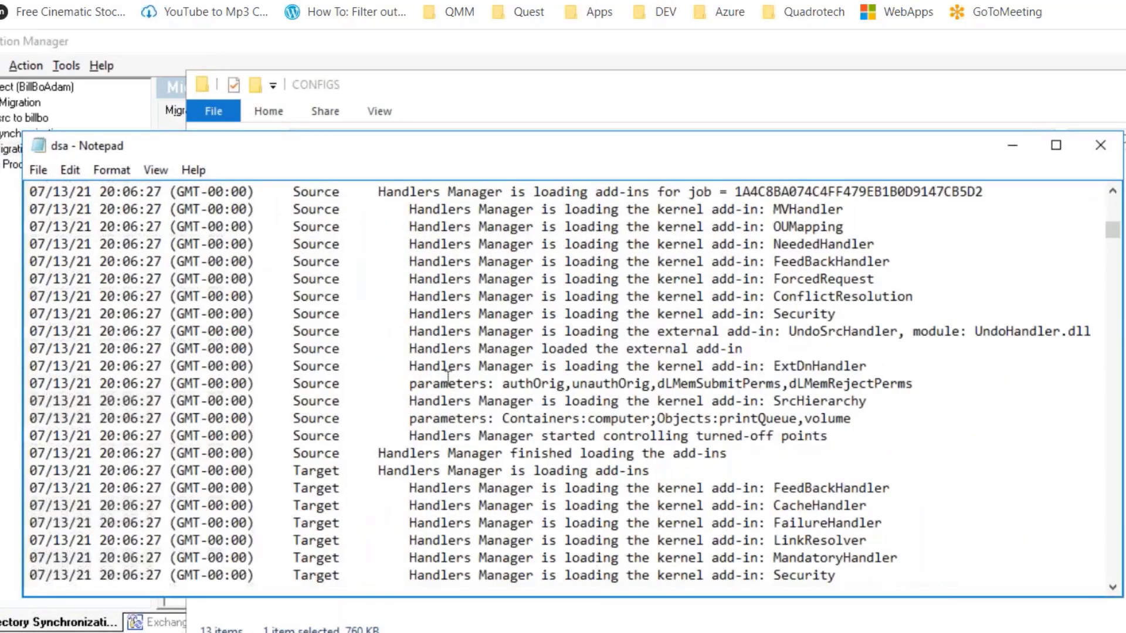
{"action": "left_click_drag", "start_coordinate": [291, 239], "coordinate": [457, 488]}
- Read on through the dsa log to the handler entries at 07/13/21 20:06:31 and highlight the Target label on the LinkResolver finished line
{"action": "scroll", "coordinate": [452, 458], "scroll_direction": "down", "scroll_amount": 2}
{"action": "scroll", "coordinate": [452, 457], "scroll_direction": "down", "scroll_amount": 20}
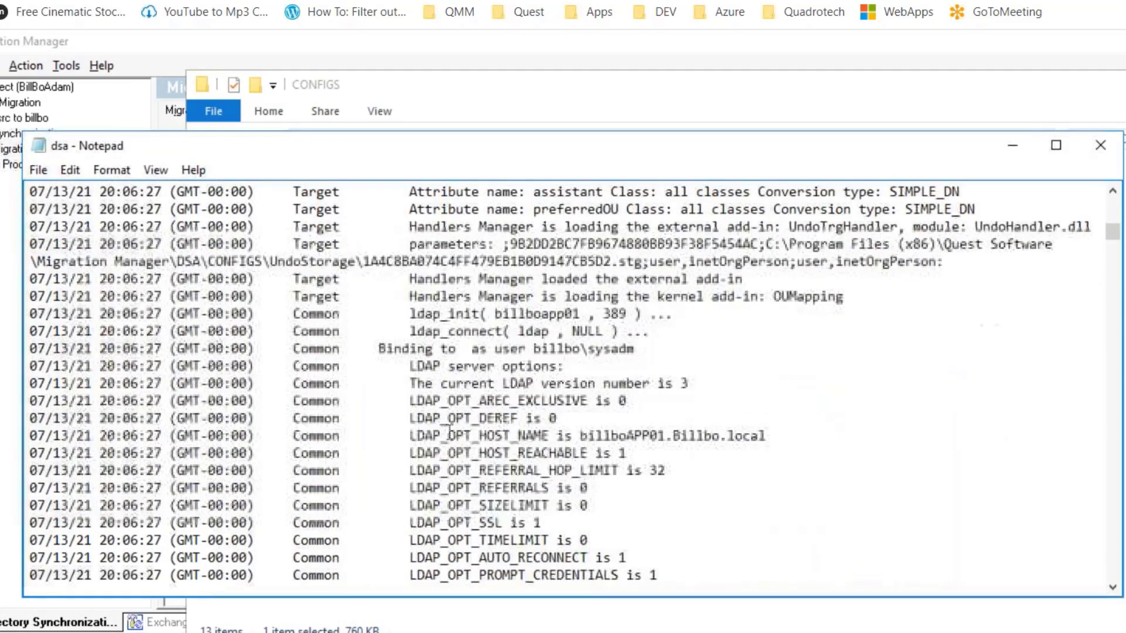
{"action": "scroll", "coordinate": [448, 433], "scroll_direction": "down", "scroll_amount": 16}
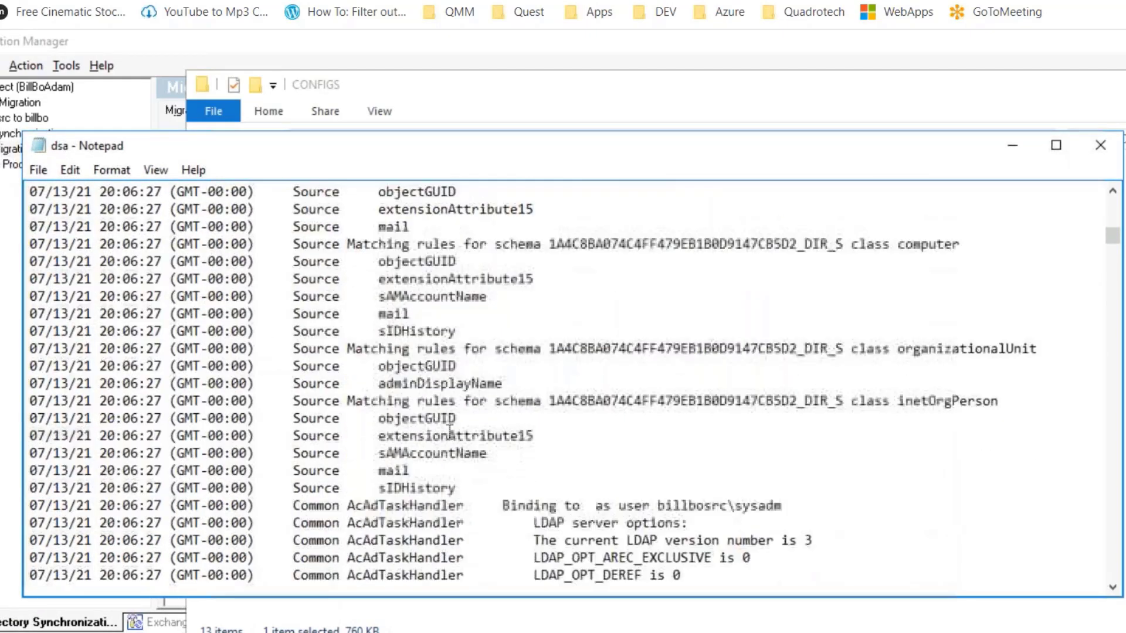
{"action": "scroll", "coordinate": [449, 432], "scroll_direction": "down", "scroll_amount": 20}
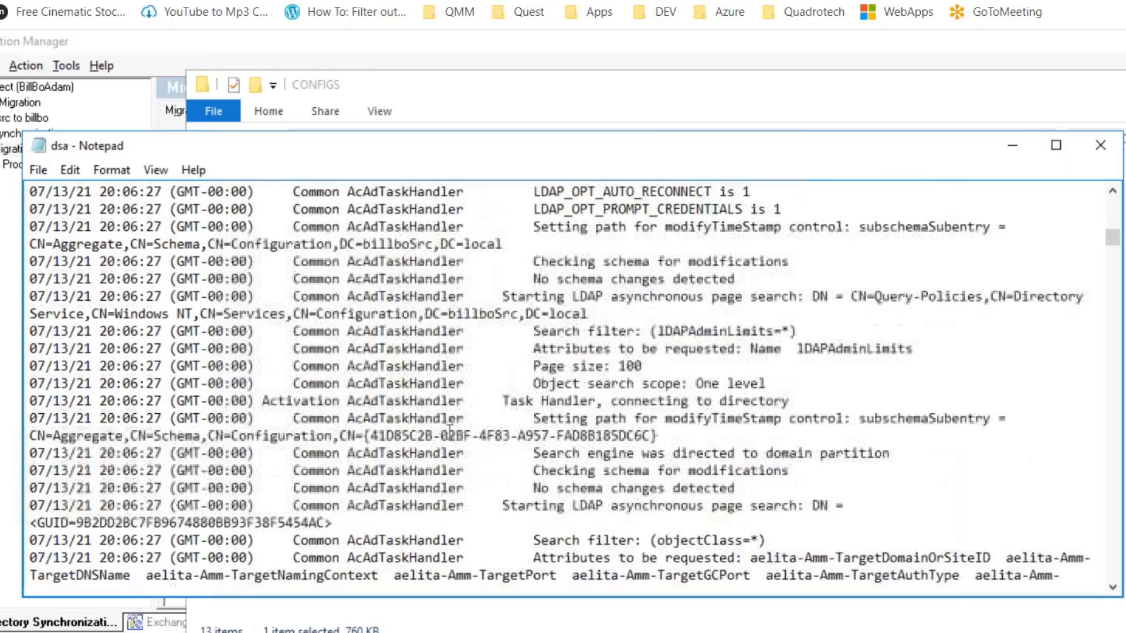
{"action": "scroll", "coordinate": [450, 433], "scroll_direction": "down", "scroll_amount": 20}
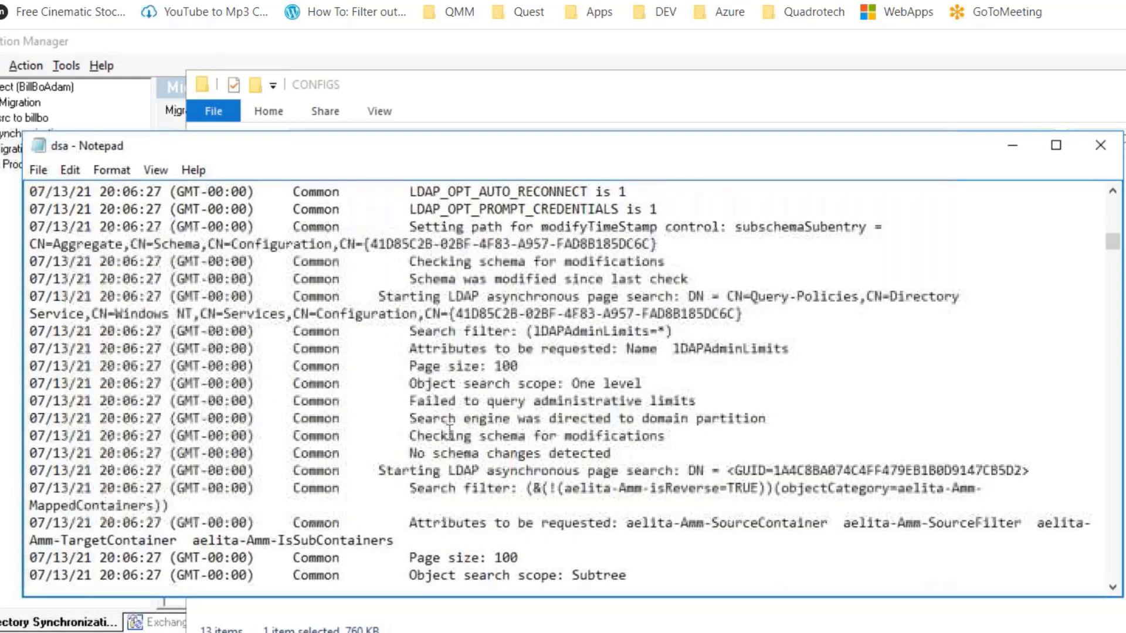
{"action": "scroll", "coordinate": [449, 433], "scroll_direction": "down", "scroll_amount": 20}
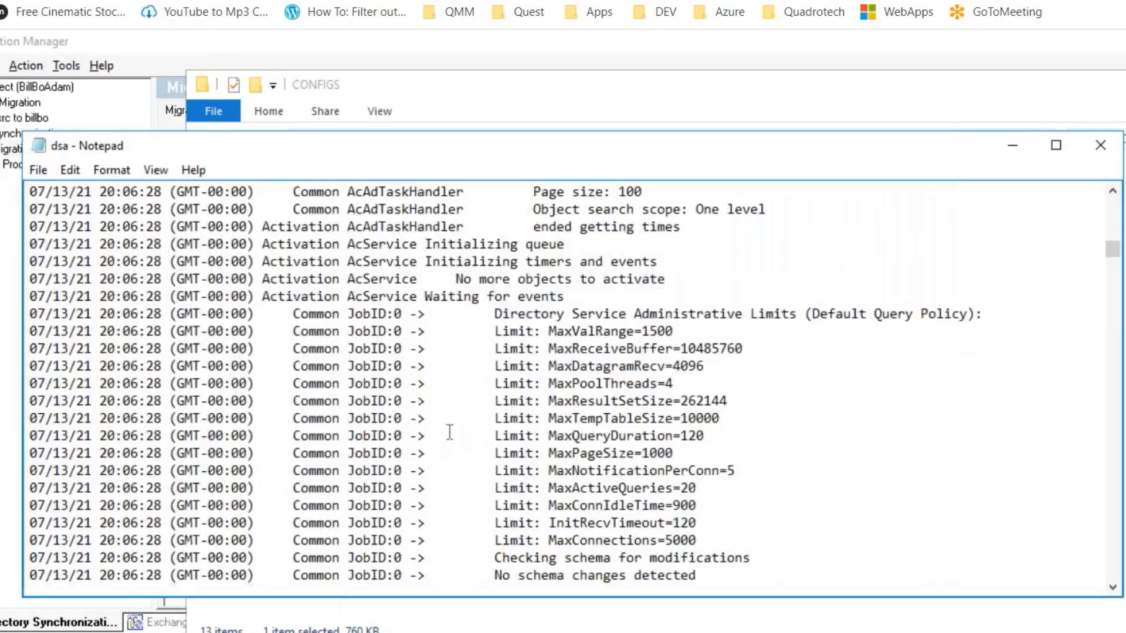
{"action": "scroll", "coordinate": [449, 432], "scroll_direction": "down", "scroll_amount": 20}
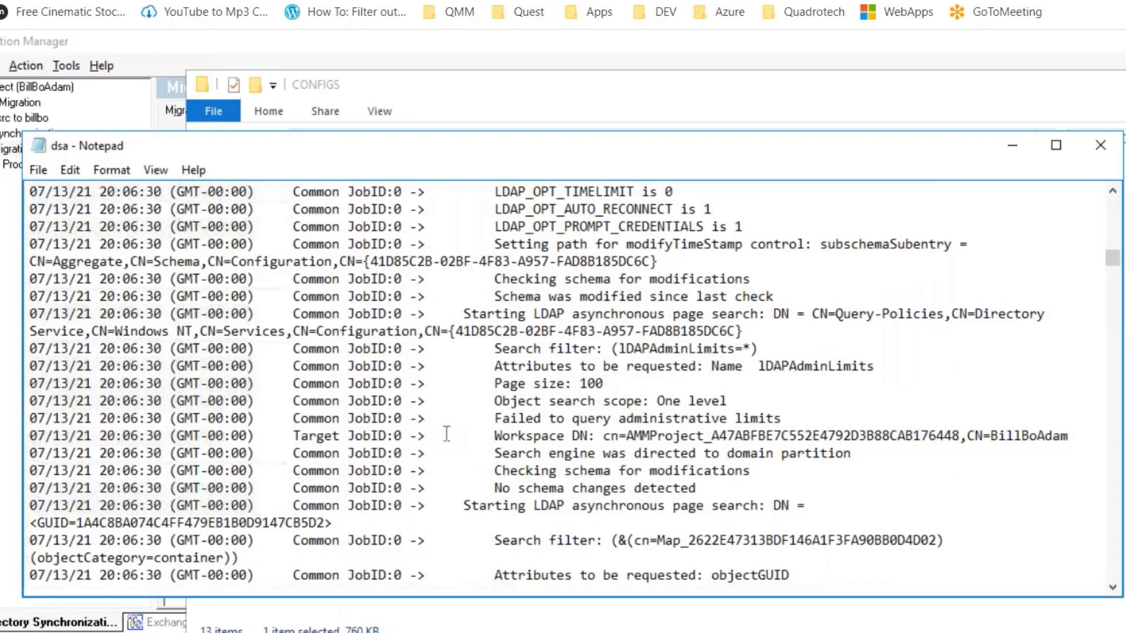
{"action": "scroll", "coordinate": [447, 434], "scroll_direction": "down", "scroll_amount": 8}
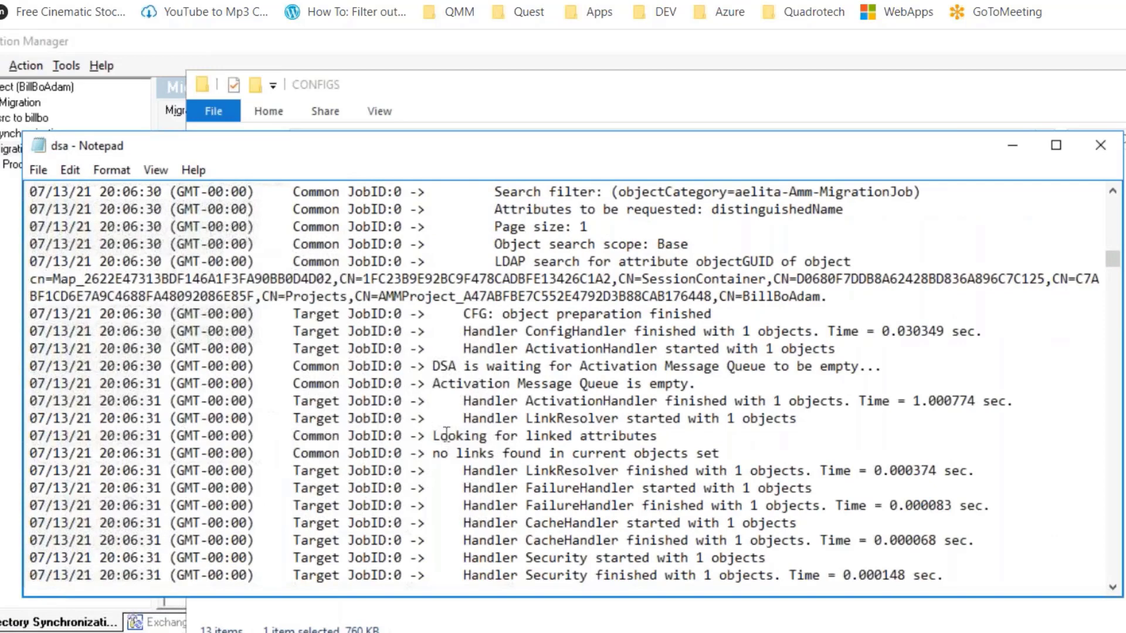
{"action": "scroll", "coordinate": [447, 434], "scroll_direction": "down", "scroll_amount": 2}
{"action": "left_click_drag", "start_coordinate": [286, 366], "coordinate": [346, 370]}
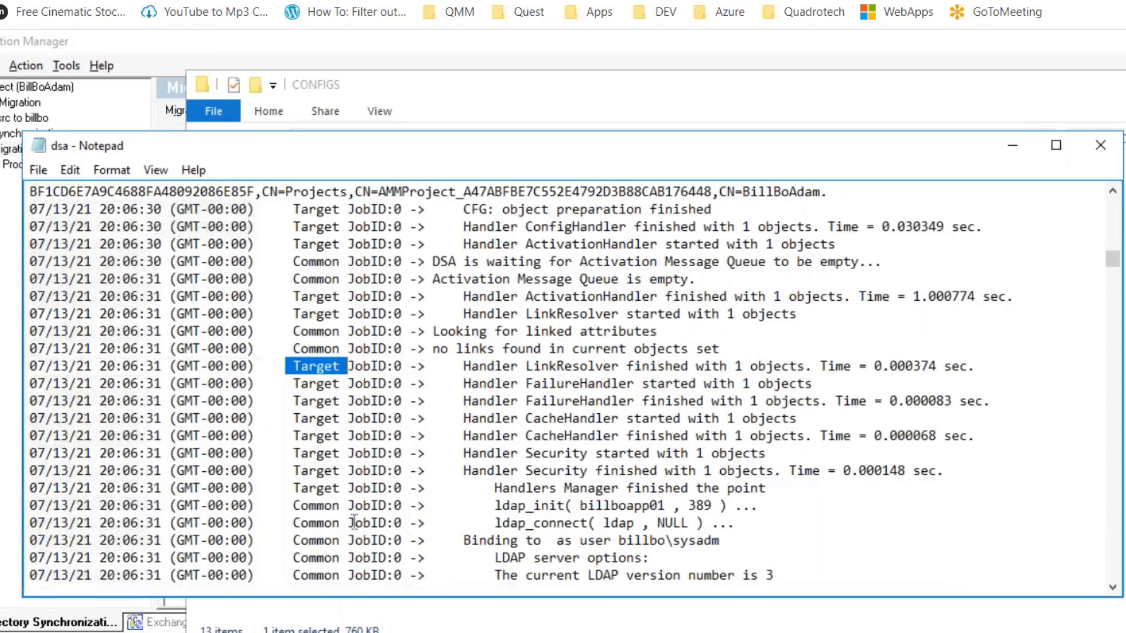
- Examine the target matching, partial sync and modification entries at 07/13/21 20:06:31 in the dsa log, and close the log
{"action": "scroll", "coordinate": [350, 470], "scroll_direction": "down", "scroll_amount": 14}
{"action": "scroll", "coordinate": [349, 469], "scroll_direction": "down", "scroll_amount": 20}
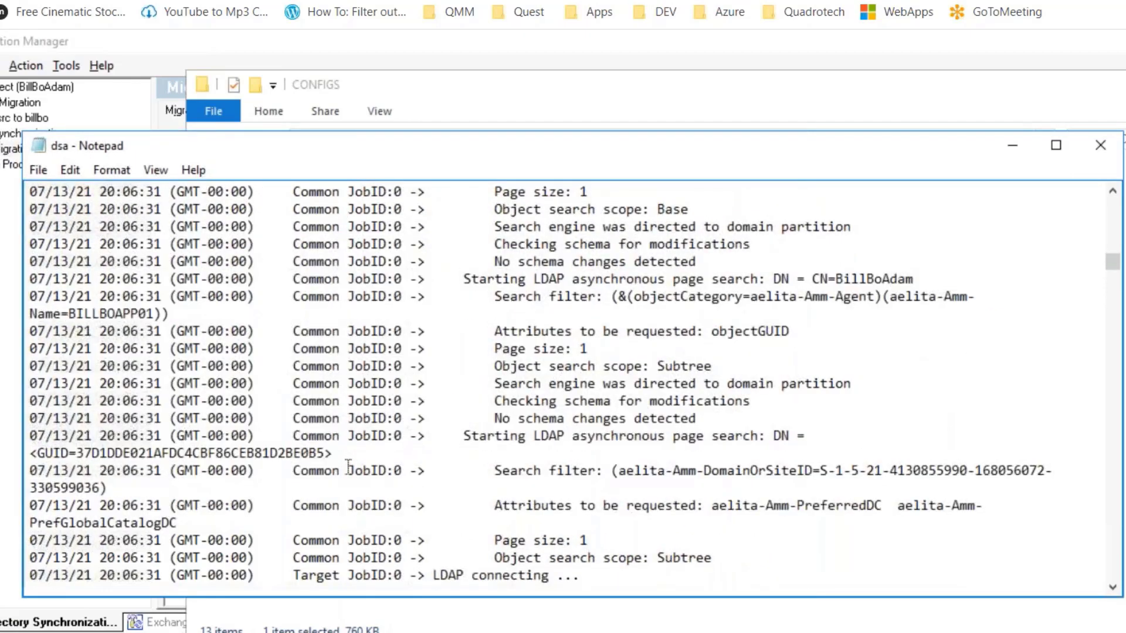
{"action": "scroll", "coordinate": [356, 460], "scroll_direction": "down", "scroll_amount": 5}
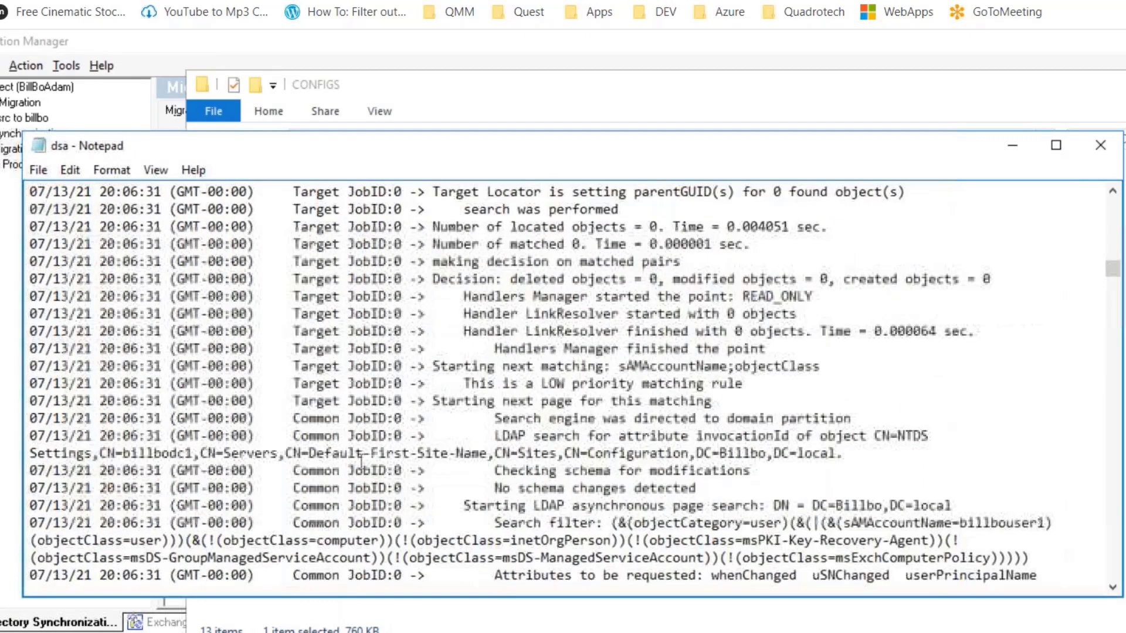
{"action": "scroll", "coordinate": [416, 434], "scroll_direction": "down", "scroll_amount": 10}
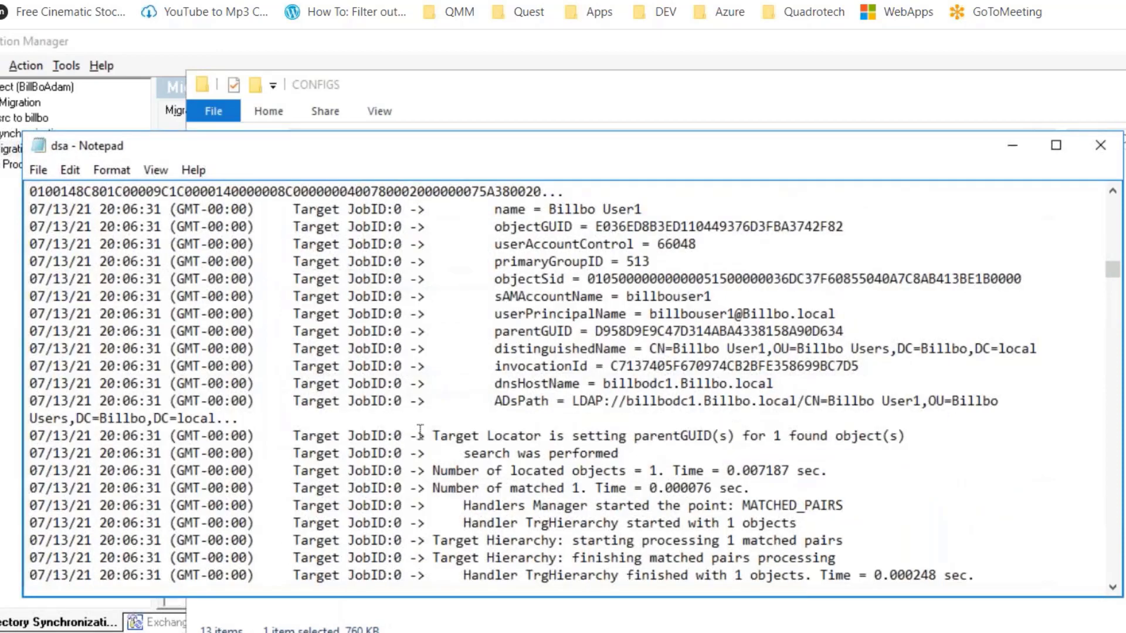
{"action": "scroll", "coordinate": [494, 337], "scroll_direction": "down", "scroll_amount": 1}
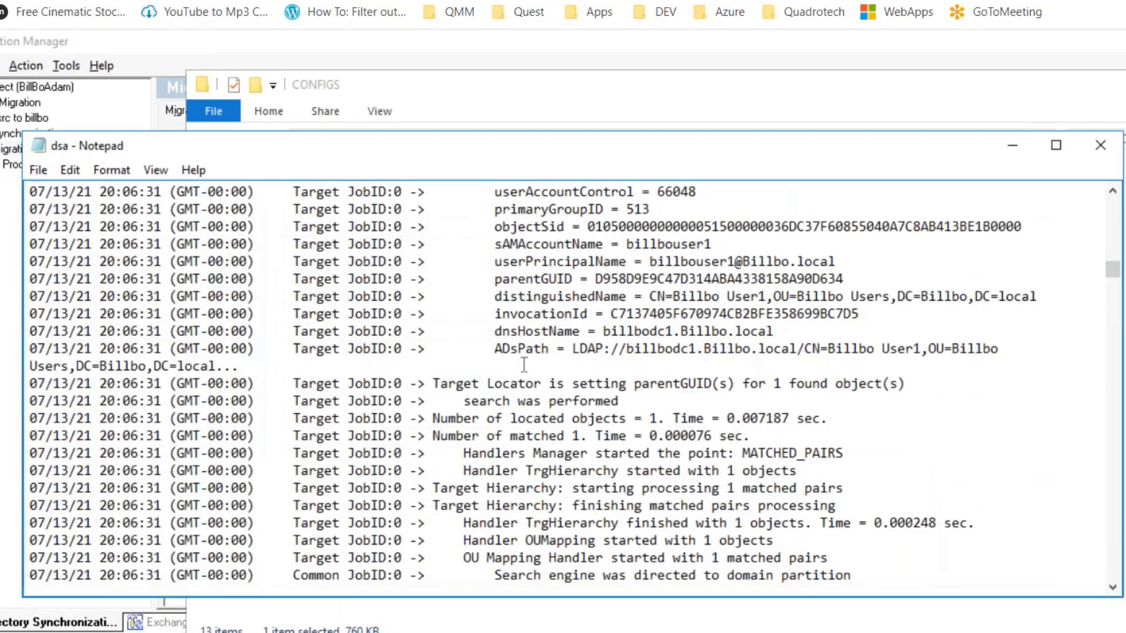
{"action": "scroll", "coordinate": [572, 428], "scroll_direction": "down", "scroll_amount": 2}
{"action": "scroll", "coordinate": [572, 428], "scroll_direction": "down", "scroll_amount": 10}
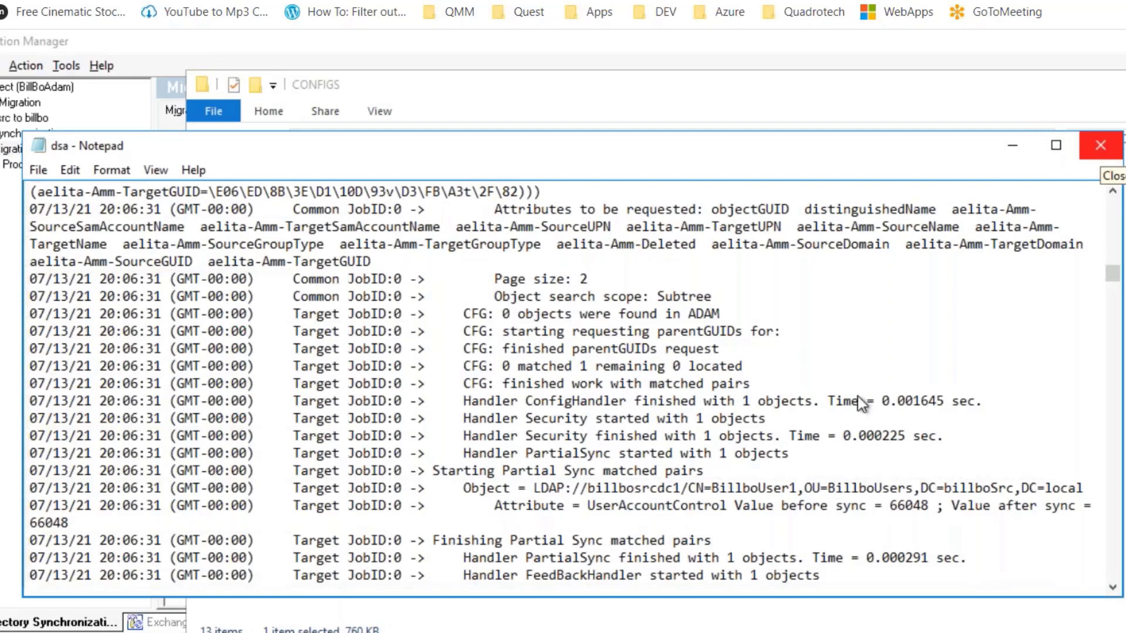
{"action": "scroll", "coordinate": [590, 404], "scroll_direction": "down", "scroll_amount": 10}
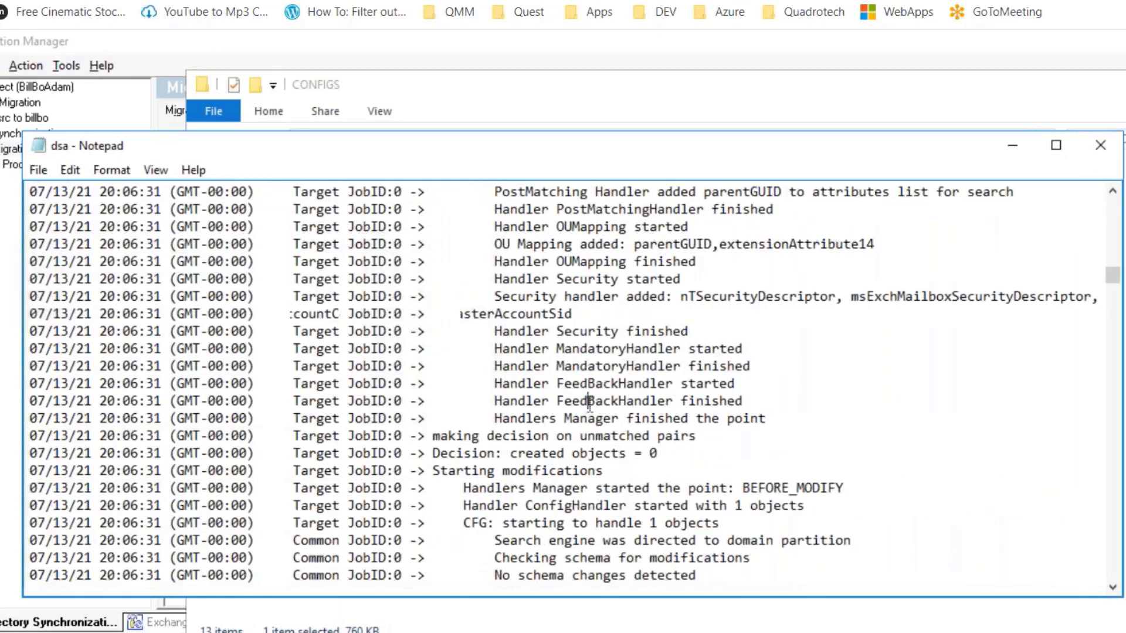
{"action": "scroll", "coordinate": [589, 405], "scroll_direction": "down", "scroll_amount": 15}
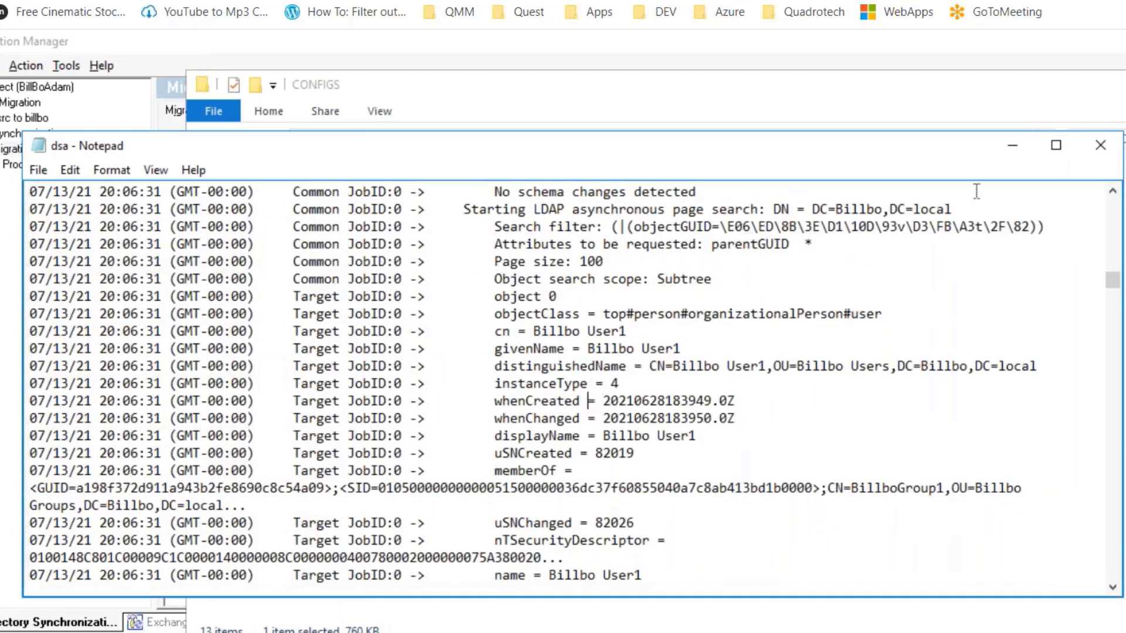
{"action": "left_click", "coordinate": [1100, 146]}
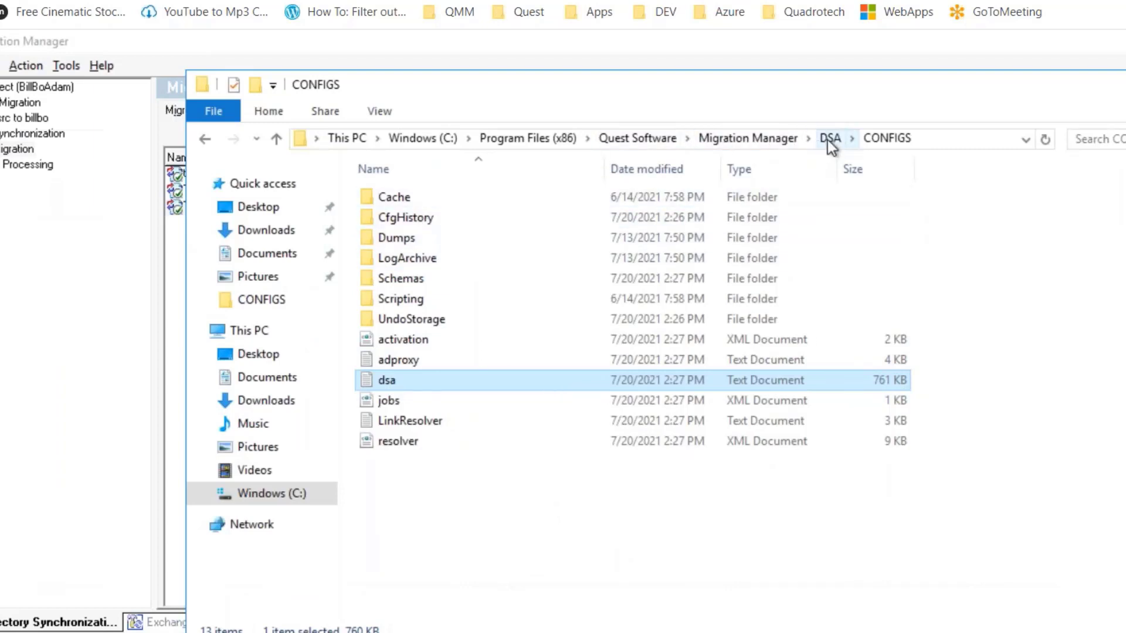
- Copy the CONFIGS folder's address and create a desktop shortcut to the folder from its parent DSA folder
{"action": "left_click", "coordinate": [883, 140]}
{"action": "right_click", "coordinate": [882, 137]}
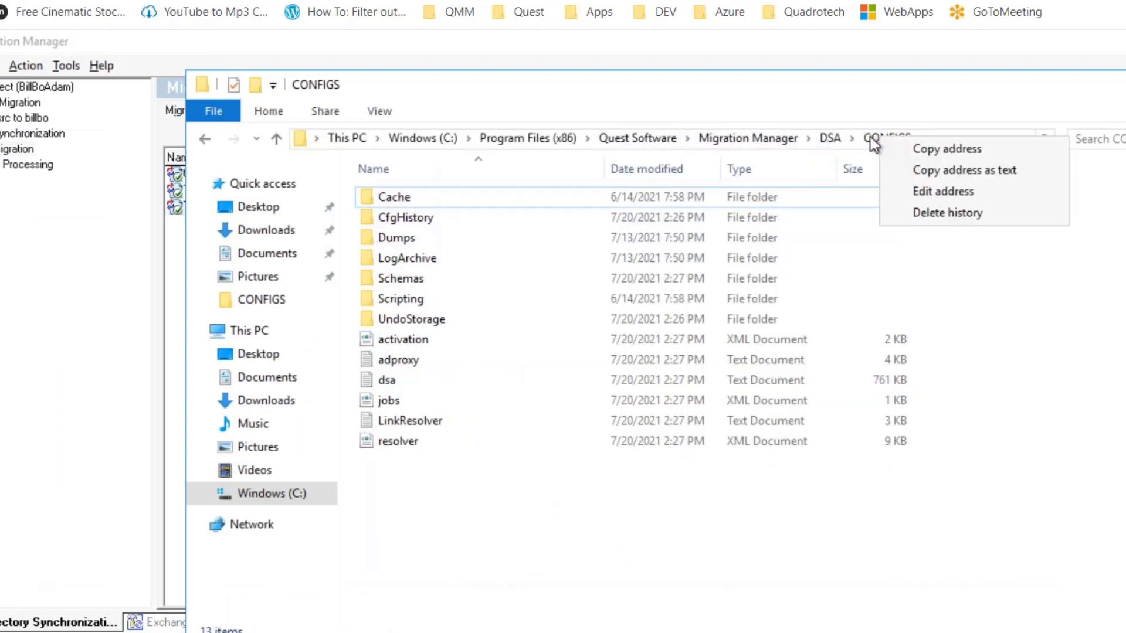
{"action": "left_click", "coordinate": [930, 150]}
{"action": "left_click", "coordinate": [832, 139]}
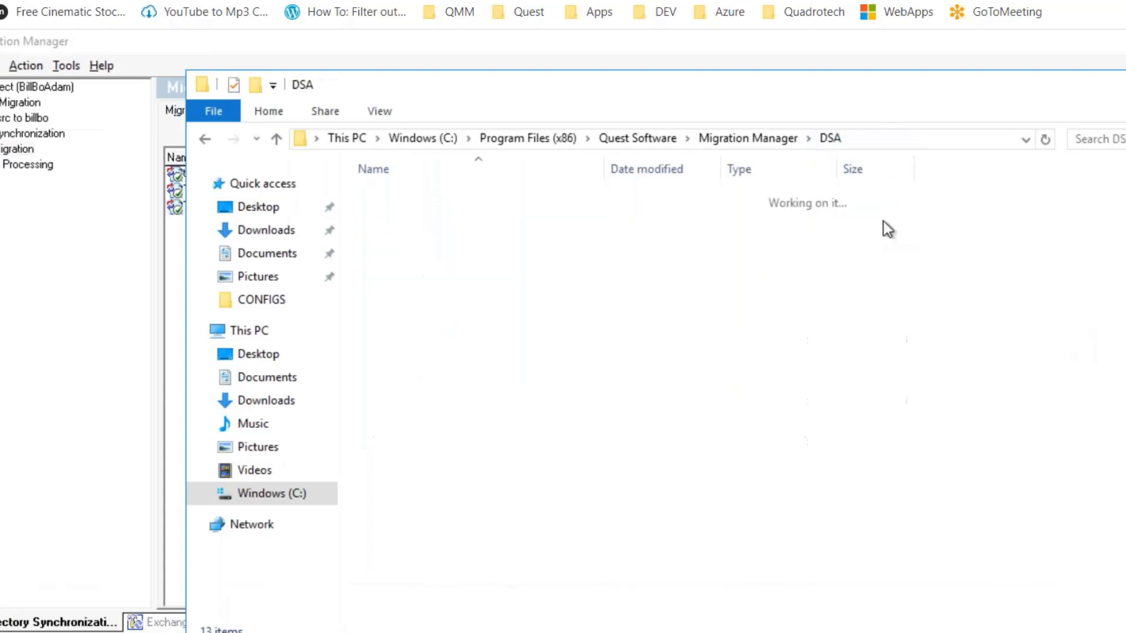
{"action": "right_click", "coordinate": [423, 217]}
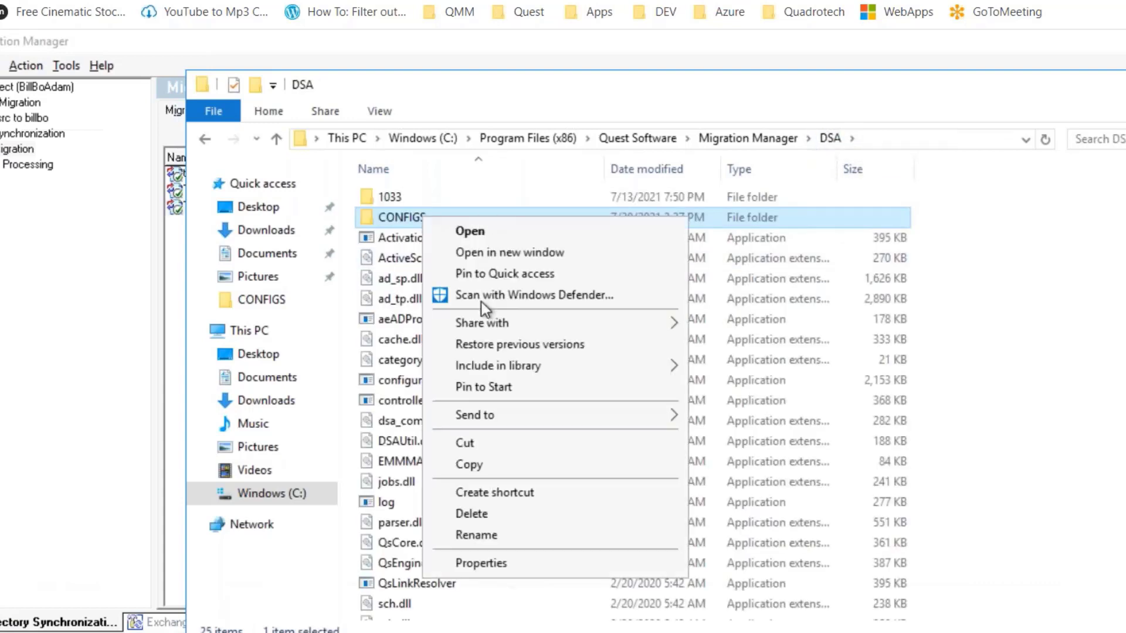
{"action": "mouse_move", "coordinate": [474, 423]}
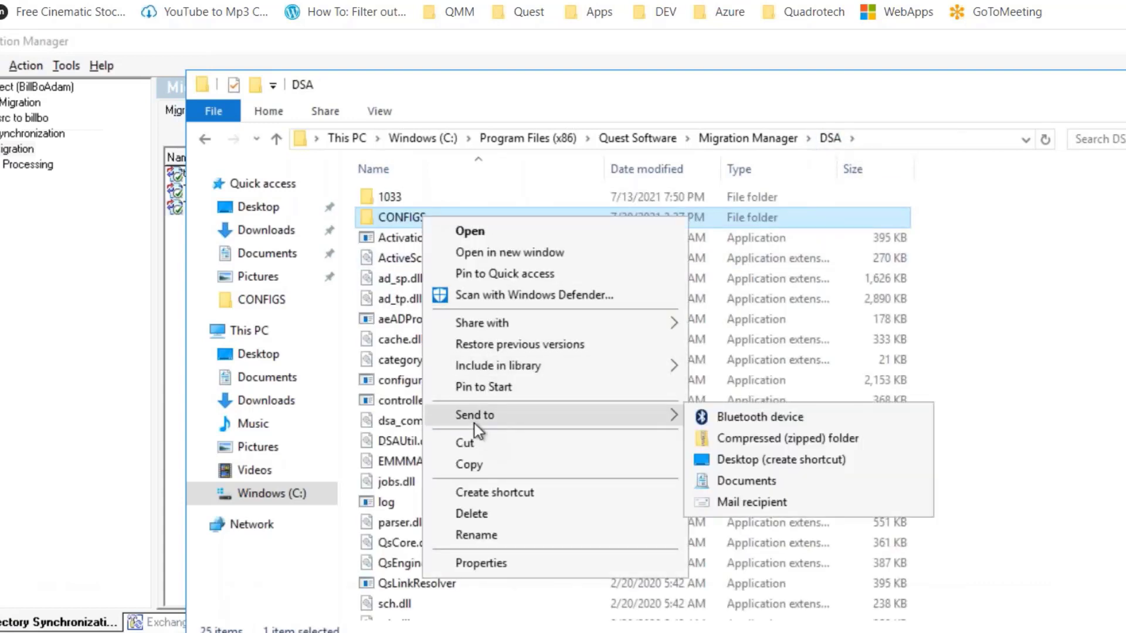
{"action": "left_click", "coordinate": [751, 463]}
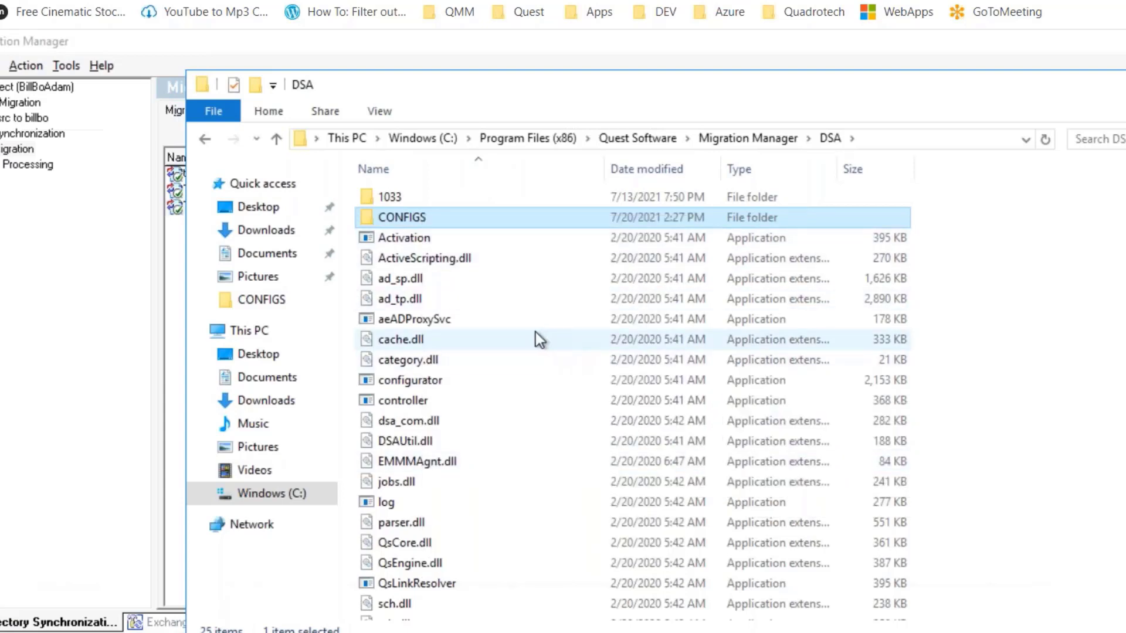
- Look over the DSA folder's files, go up through Migration Manager to the Quest Software folder, and return to Quest Migration Manager
{"action": "scroll", "coordinate": [536, 339], "scroll_direction": "down", "scroll_amount": 1}
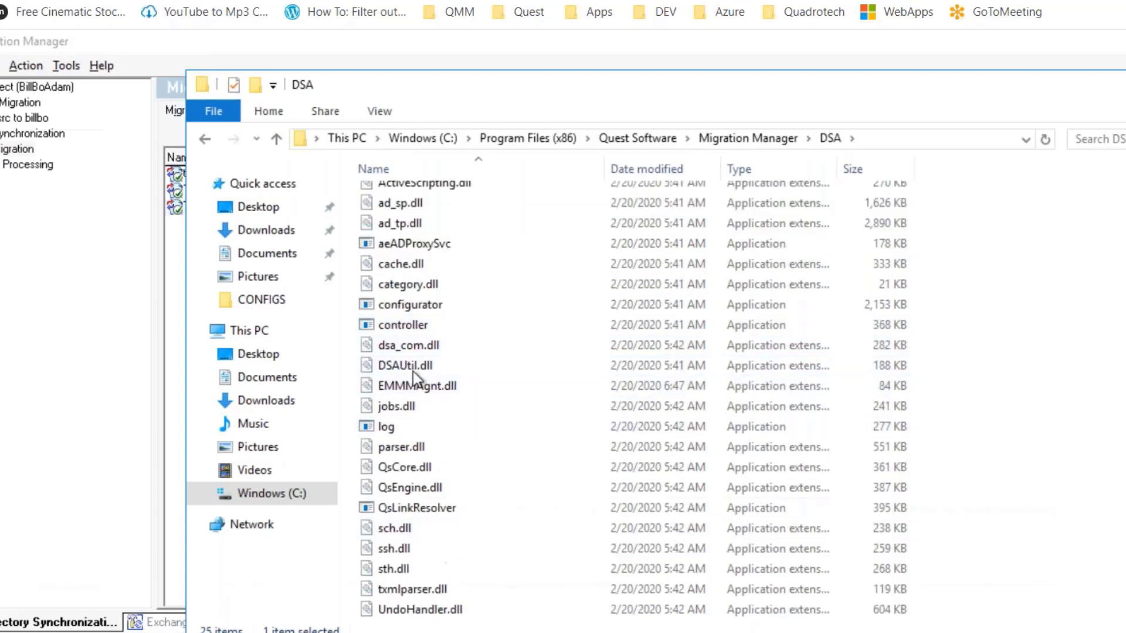
{"action": "left_click", "coordinate": [733, 140]}
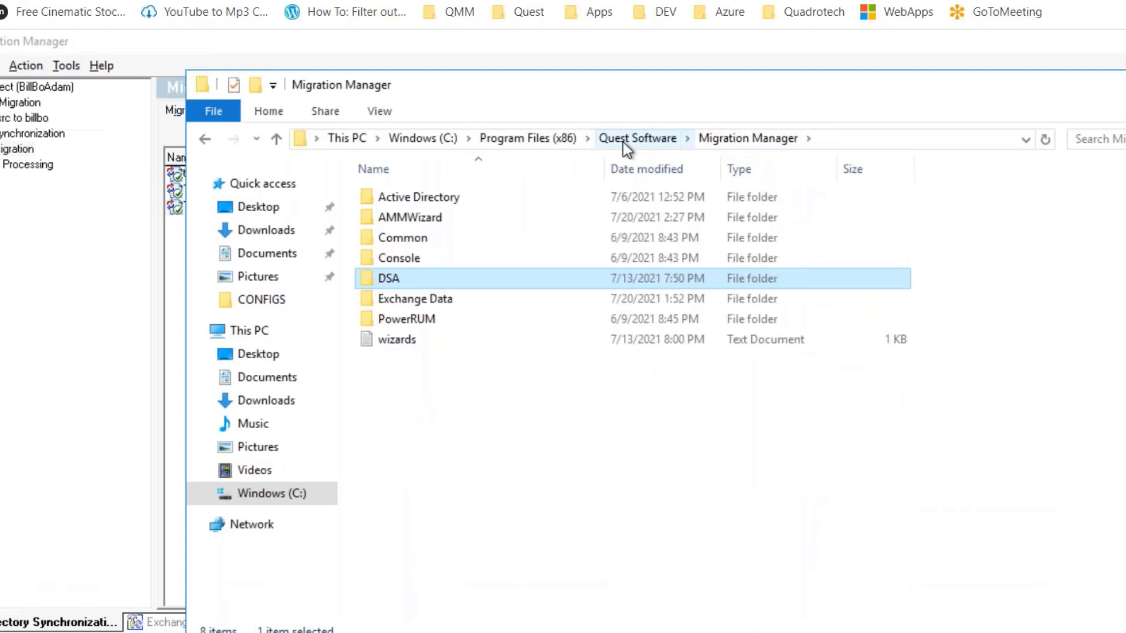
{"action": "left_click", "coordinate": [623, 142]}
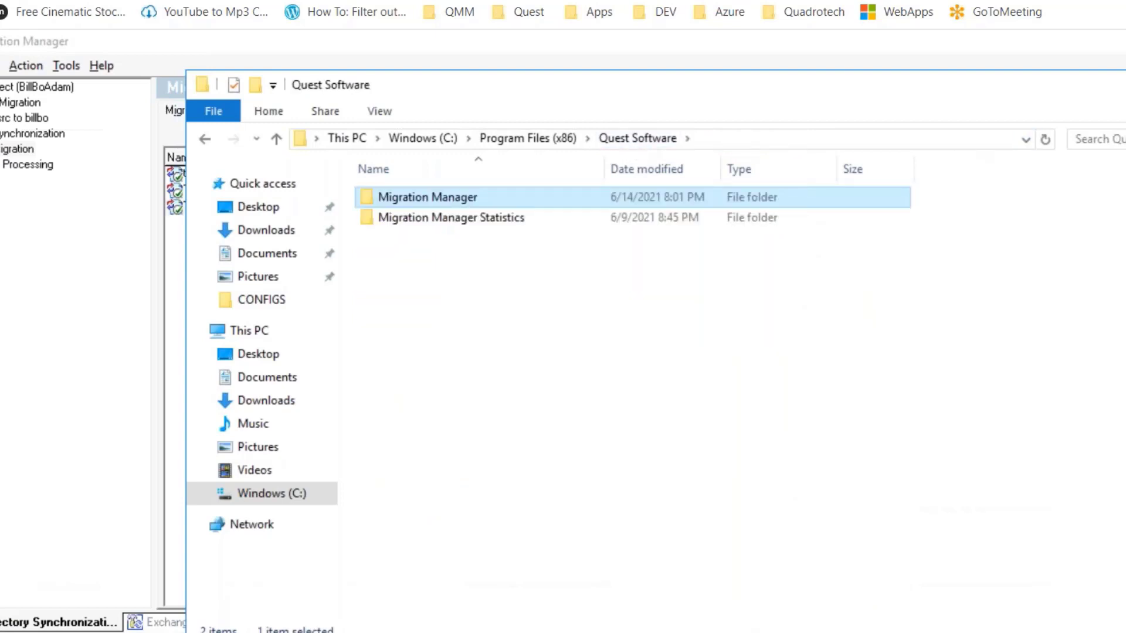
{"action": "left_click", "coordinate": [1125, 85]}
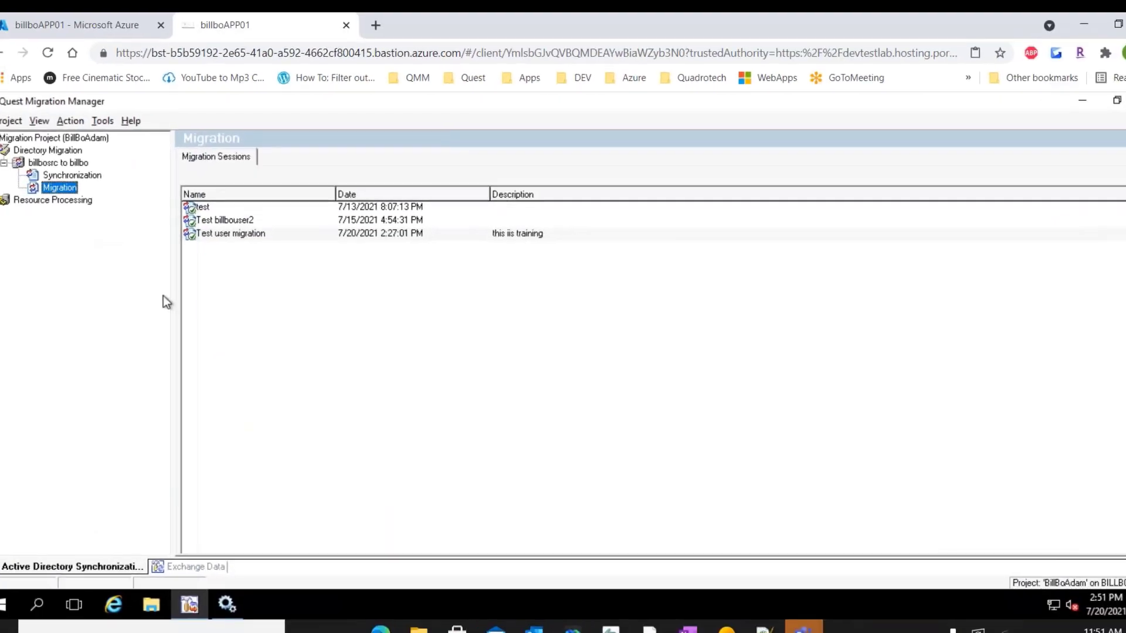
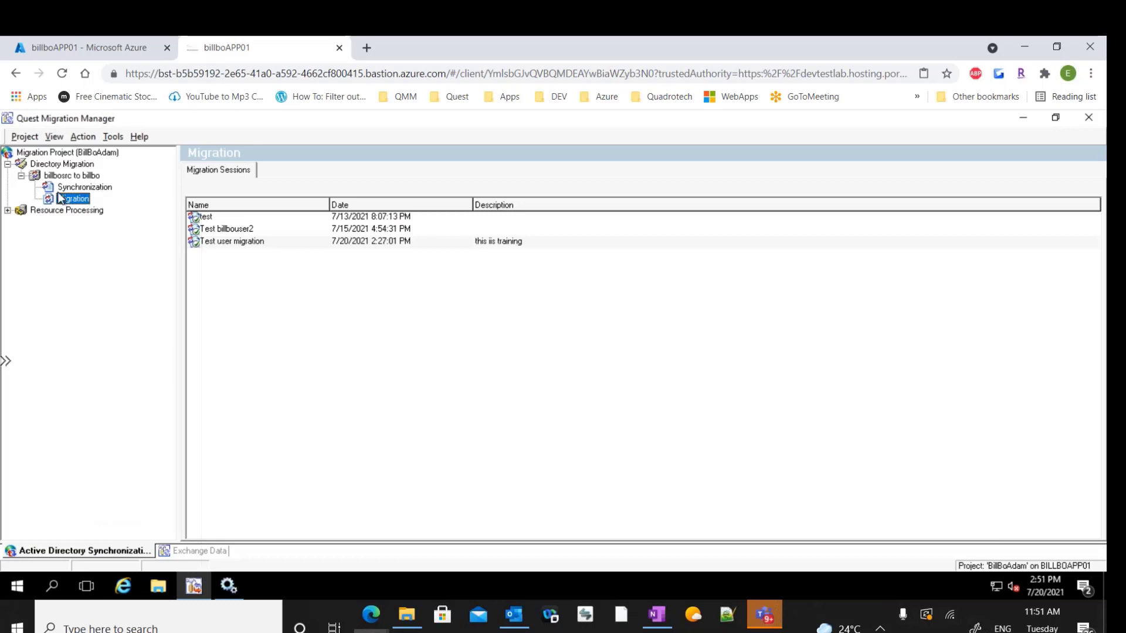
{"action": "right_click", "coordinate": [75, 202]}
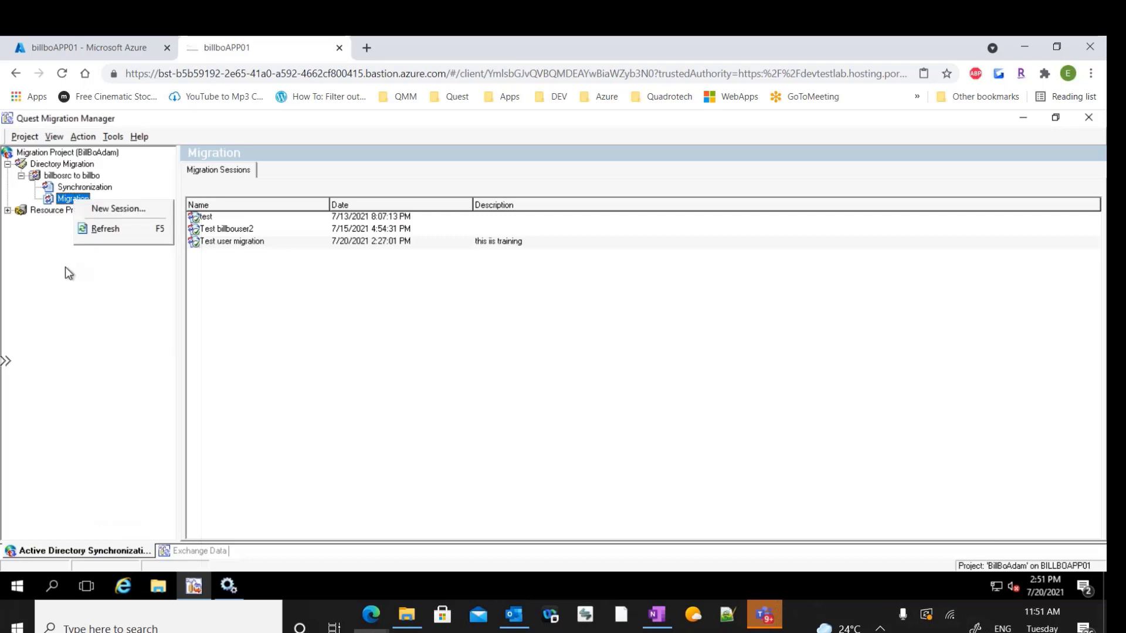
{"action": "left_click", "coordinate": [66, 265]}
{"action": "right_click", "coordinate": [82, 202]}
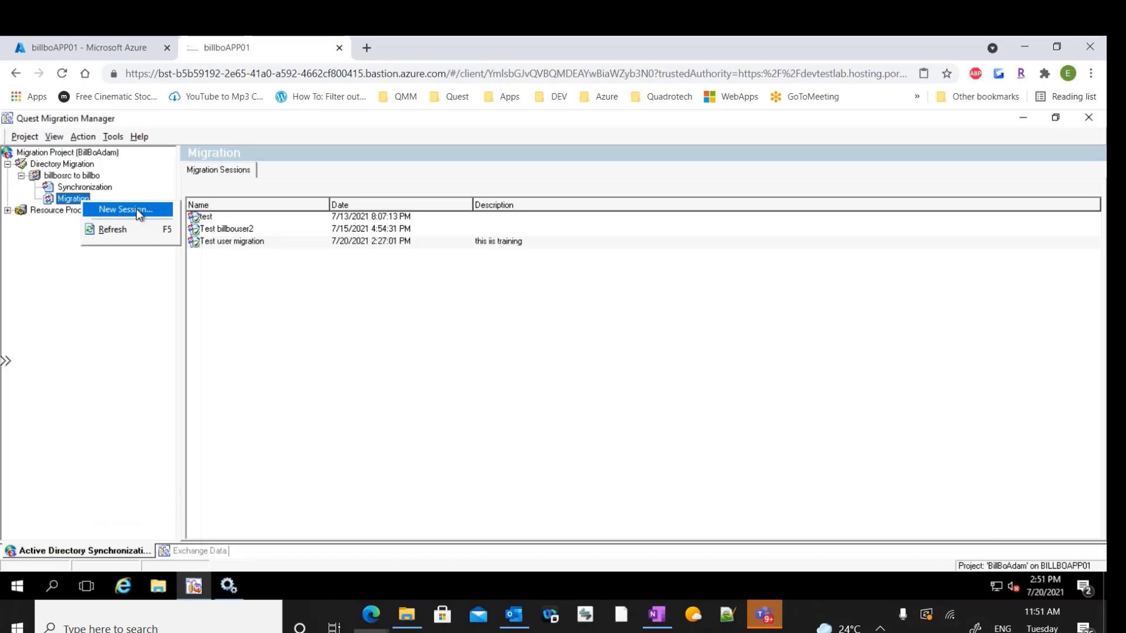
- Start a new migration session from the Test user migration session, name it "test user 2" and keep the existing comment
{"action": "left_click", "coordinate": [244, 245]}
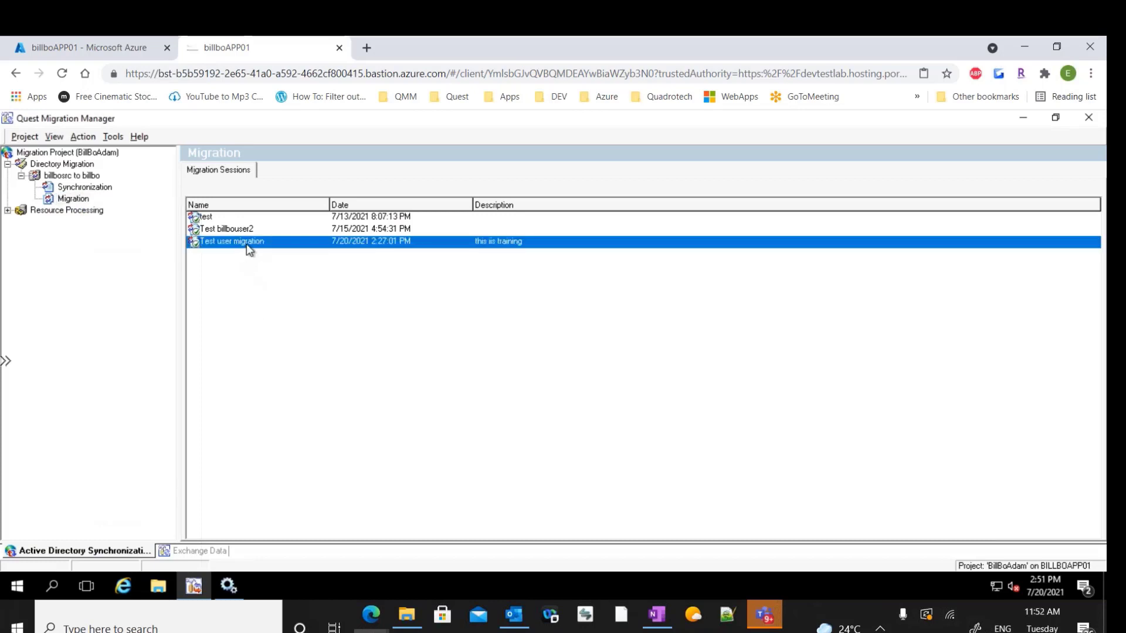
{"action": "right_click", "coordinate": [246, 244]}
{"action": "left_click", "coordinate": [277, 254]}
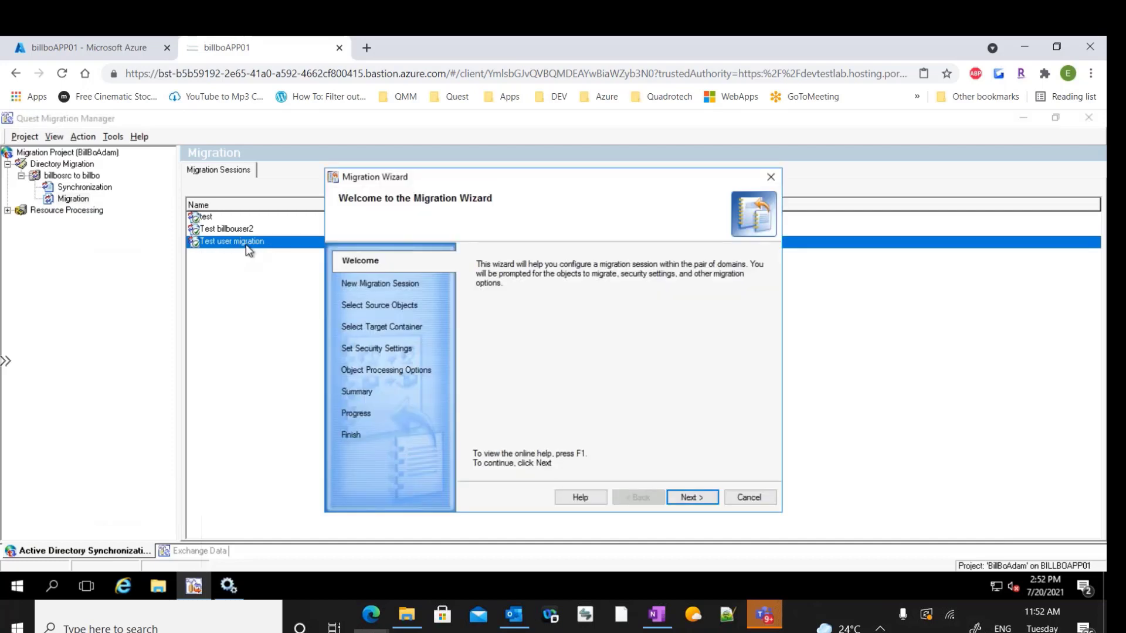
{"action": "left_click", "coordinate": [691, 498]}
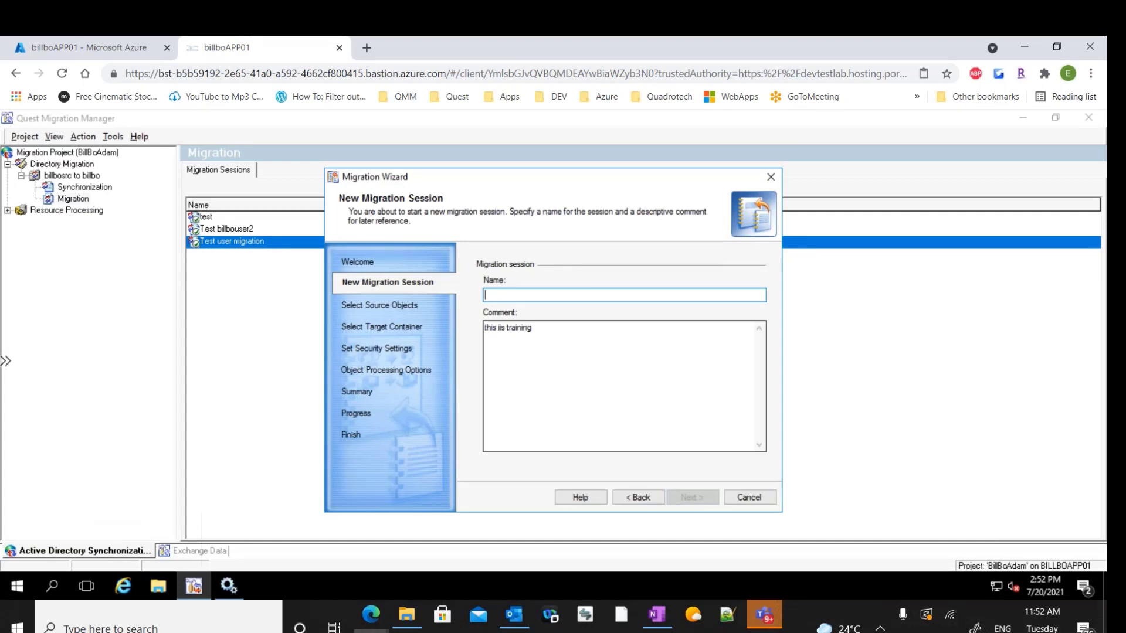
{"action": "type", "text": "test user "}
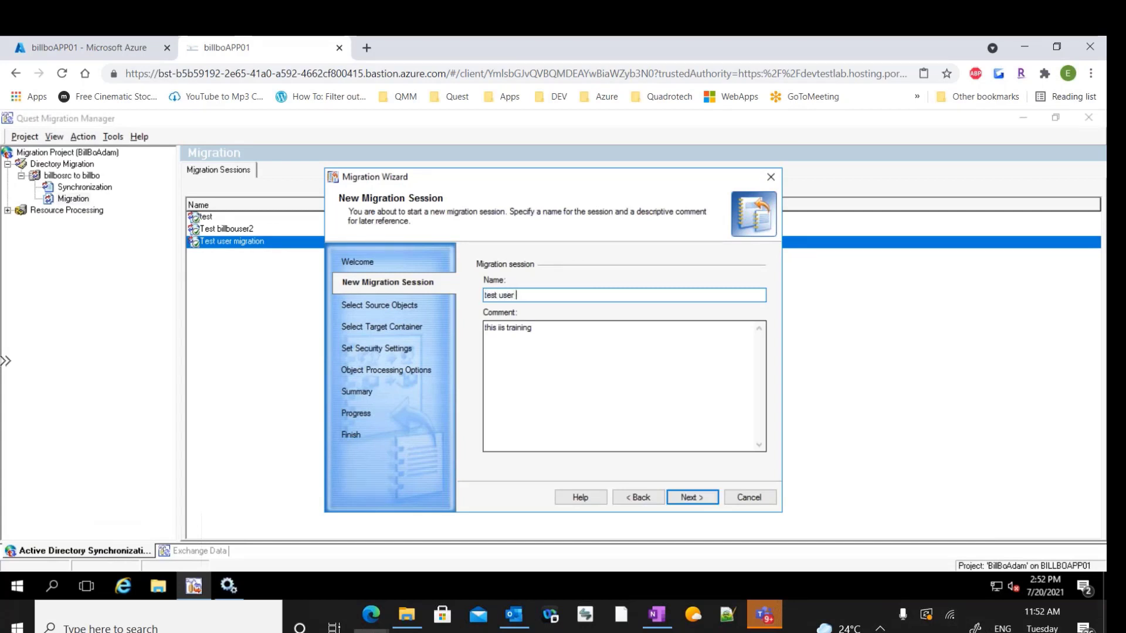
{"action": "type", "text": "2"}
{"action": "left_click", "coordinate": [688, 497]}
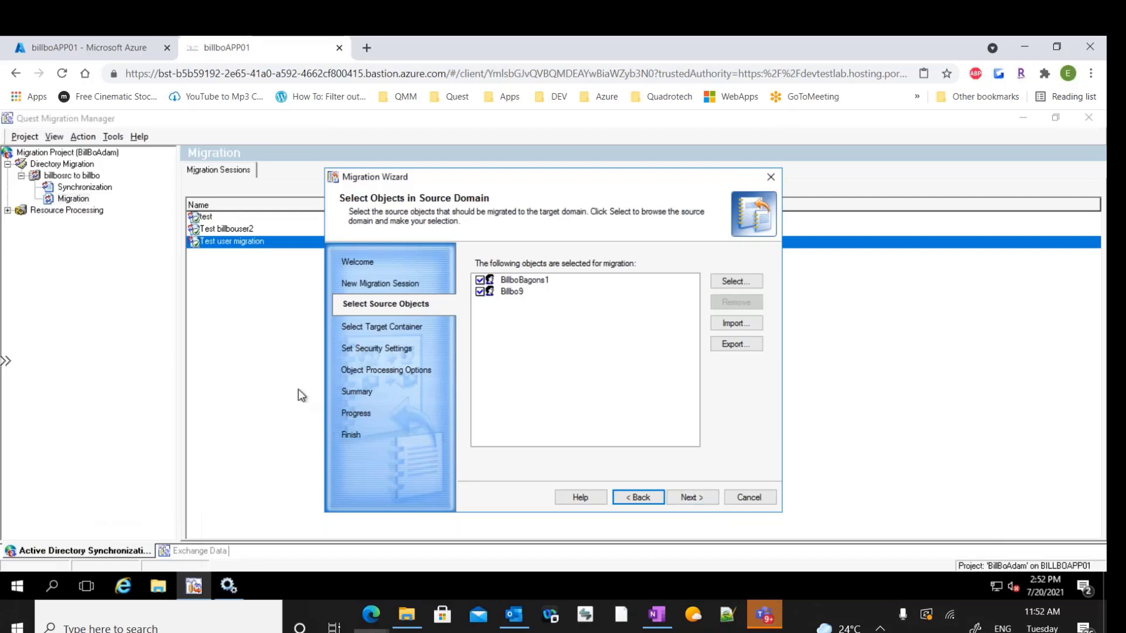
- Accept the preselected source objects, target container and security settings, and advance the Migration Wizard to the object processing options
{"action": "left_click", "coordinate": [682, 499]}
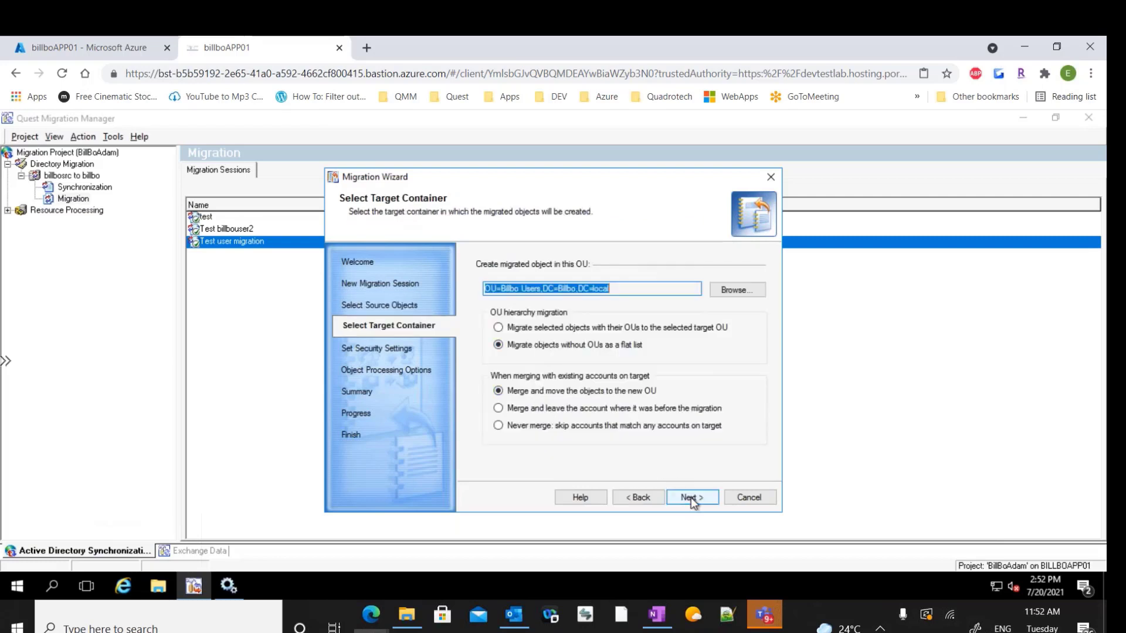
{"action": "left_click", "coordinate": [692, 499]}
{"action": "left_click", "coordinate": [692, 497]}
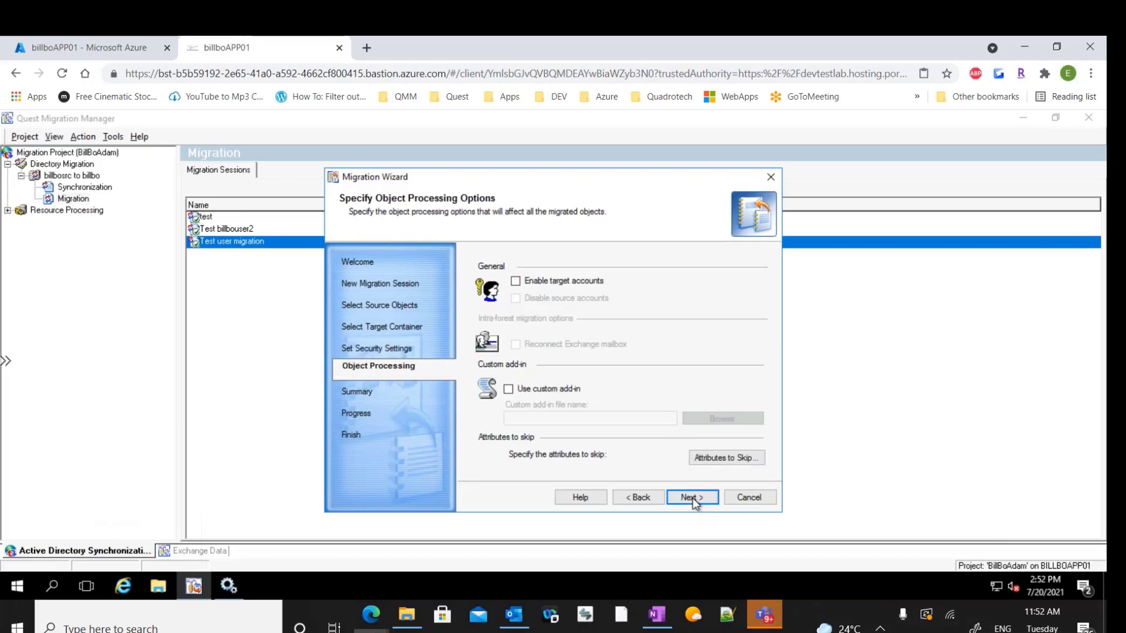
- Advance the Migration Wizard to the summary and cancel the session, discarding its changes
{"action": "left_click", "coordinate": [692, 498]}
{"action": "left_click", "coordinate": [752, 498]}
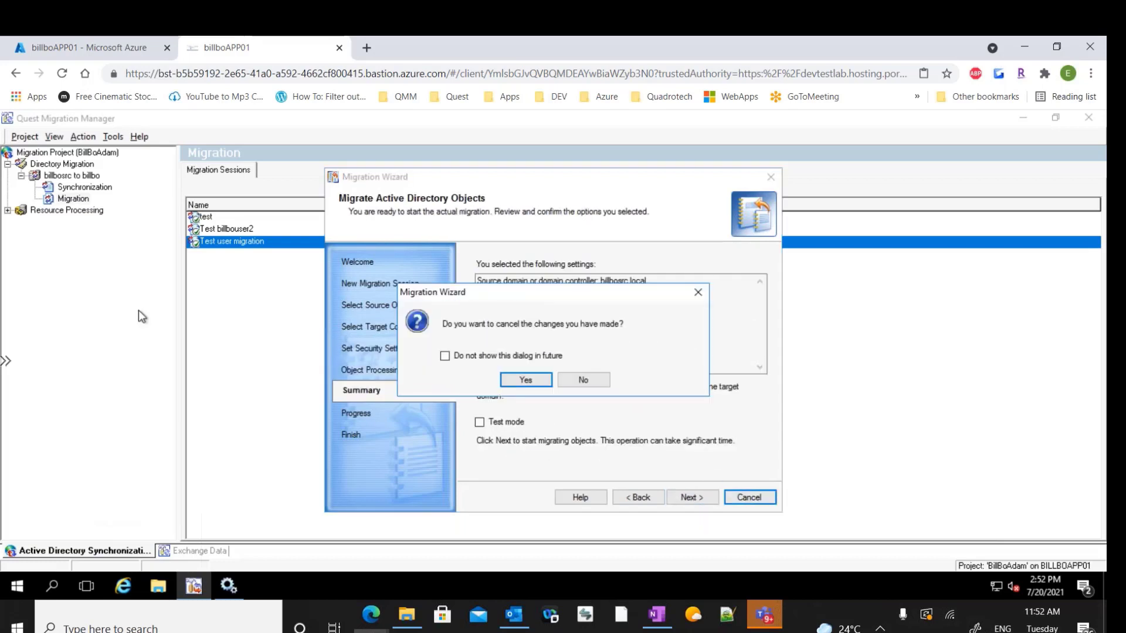
{"action": "left_click", "coordinate": [525, 380]}
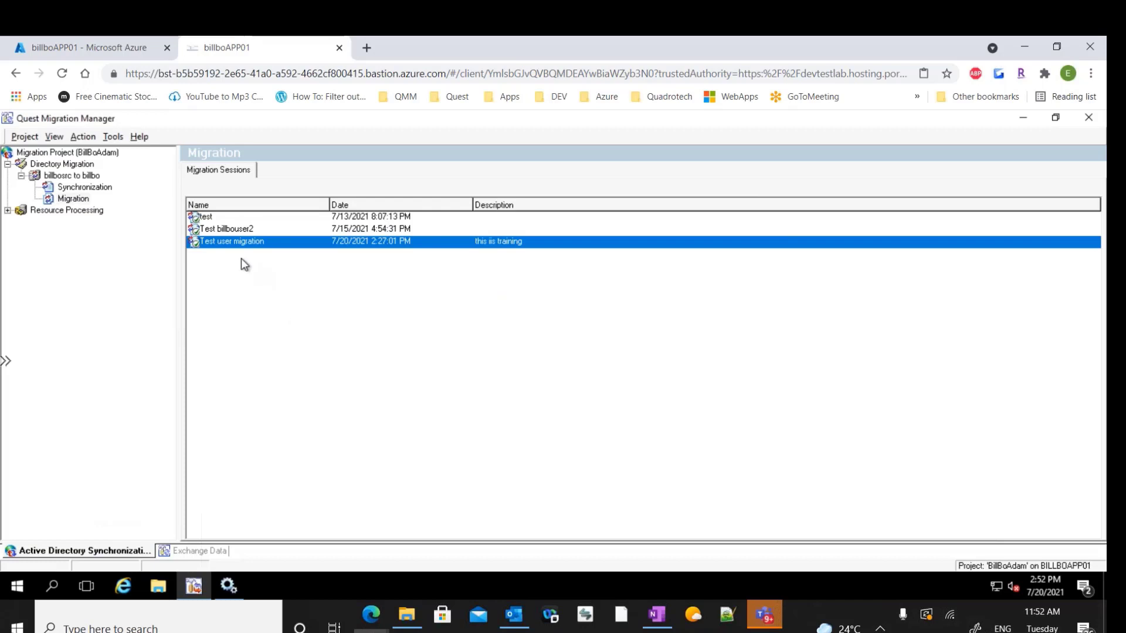
- Start a new migration session for the domain pair, name it "import file use" and advance to the source object selection
{"action": "right_click", "coordinate": [73, 200]}
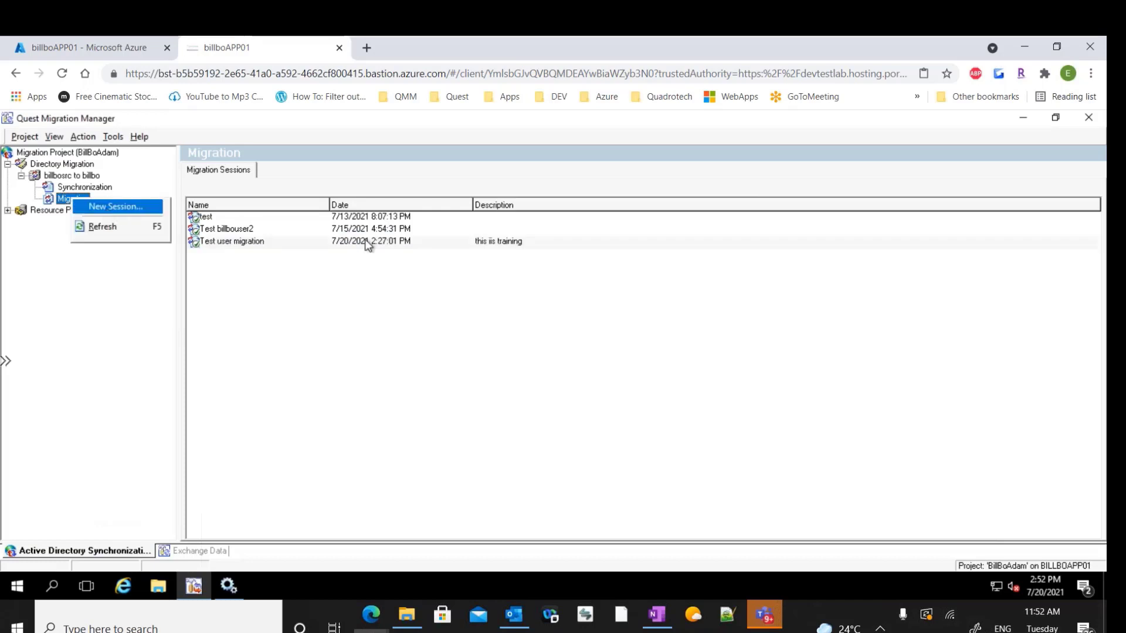
{"action": "left_click", "coordinate": [107, 209]}
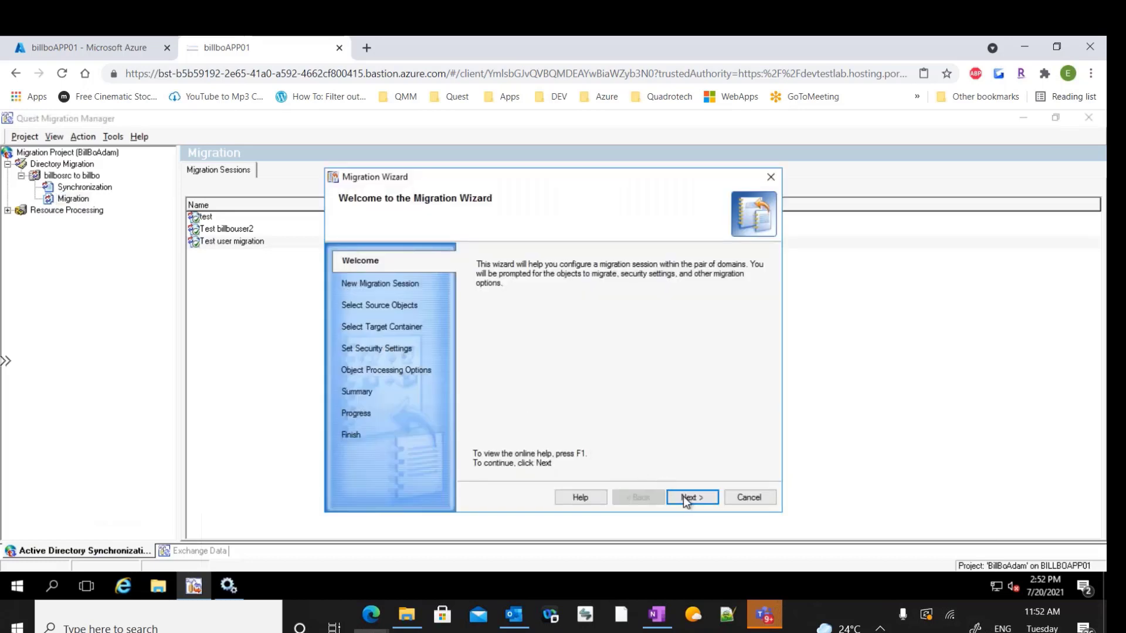
{"action": "left_click", "coordinate": [685, 497]}
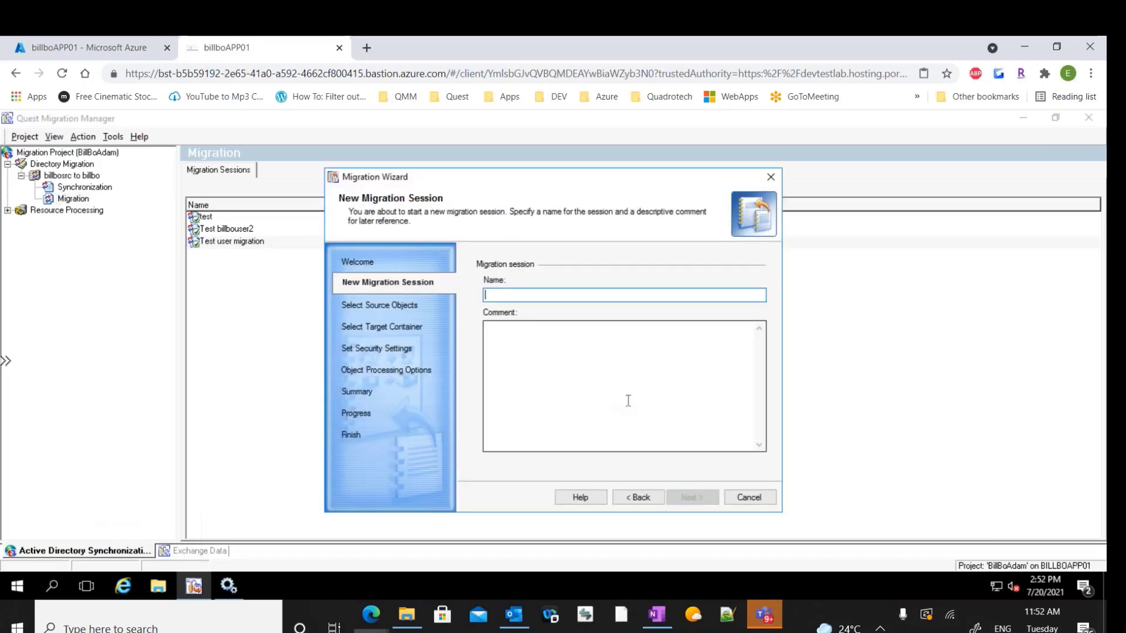
{"action": "type", "text": "import fil"}
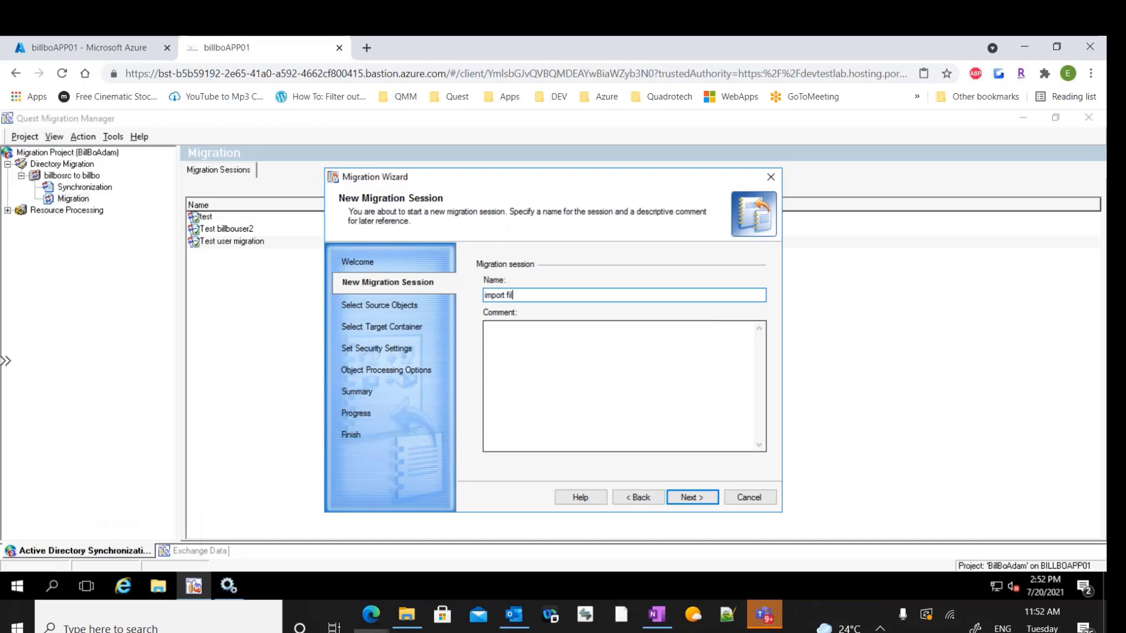
{"action": "type", "text": "e use"}
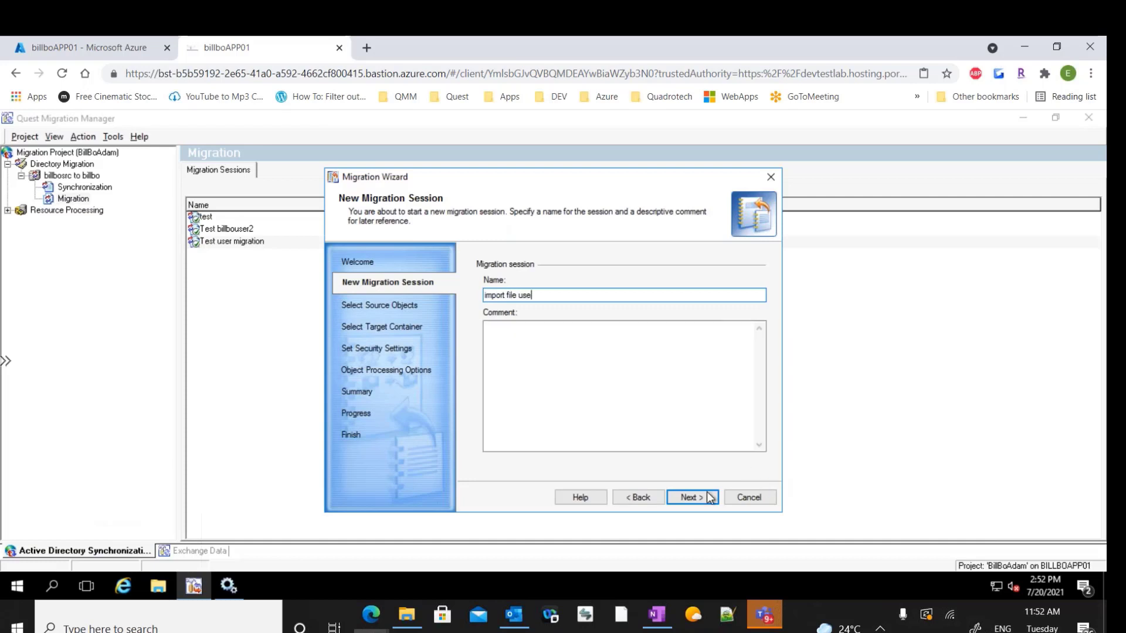
{"action": "left_click", "coordinate": [687, 499]}
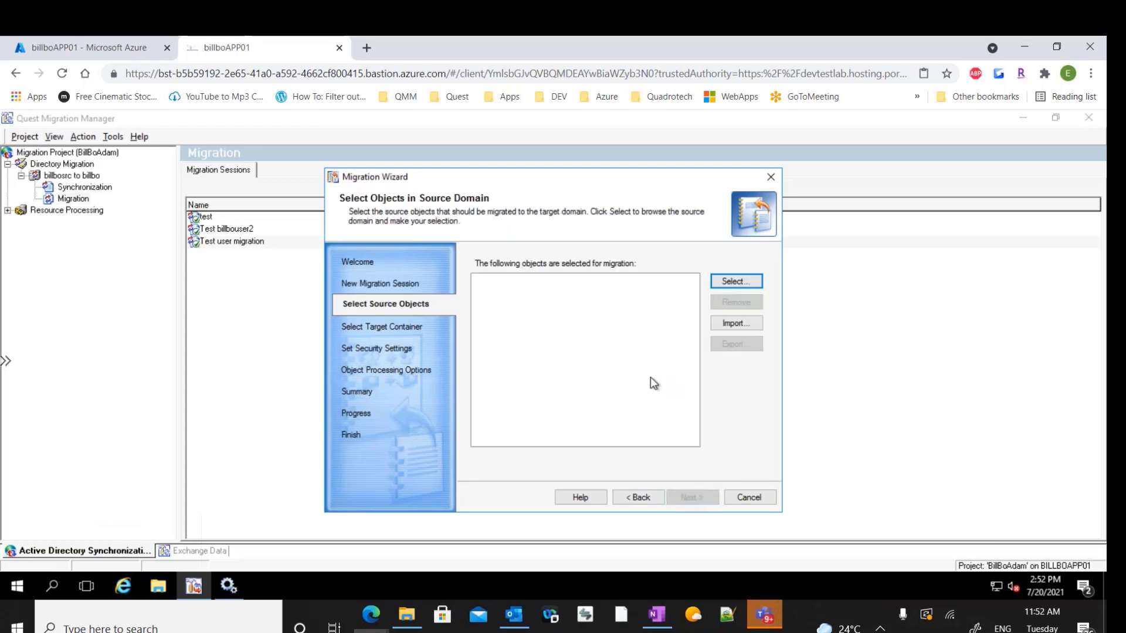
- Search the remote machine for Notepad and open a blank document
{"action": "left_click", "coordinate": [55, 578]}
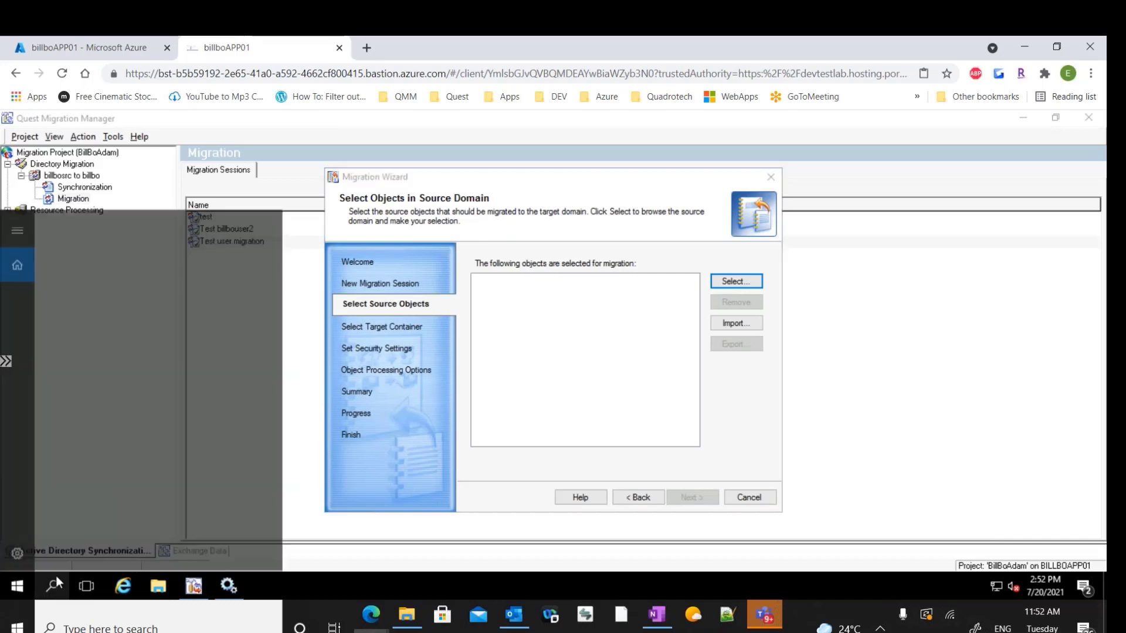
{"action": "type", "text": "notepad fil"}
{"action": "key", "text": "BackSpace"}
{"action": "key", "text": "BackSpace"}
{"action": "key", "text": "BackSpace"}
{"action": "key", "text": "BackSpace"}
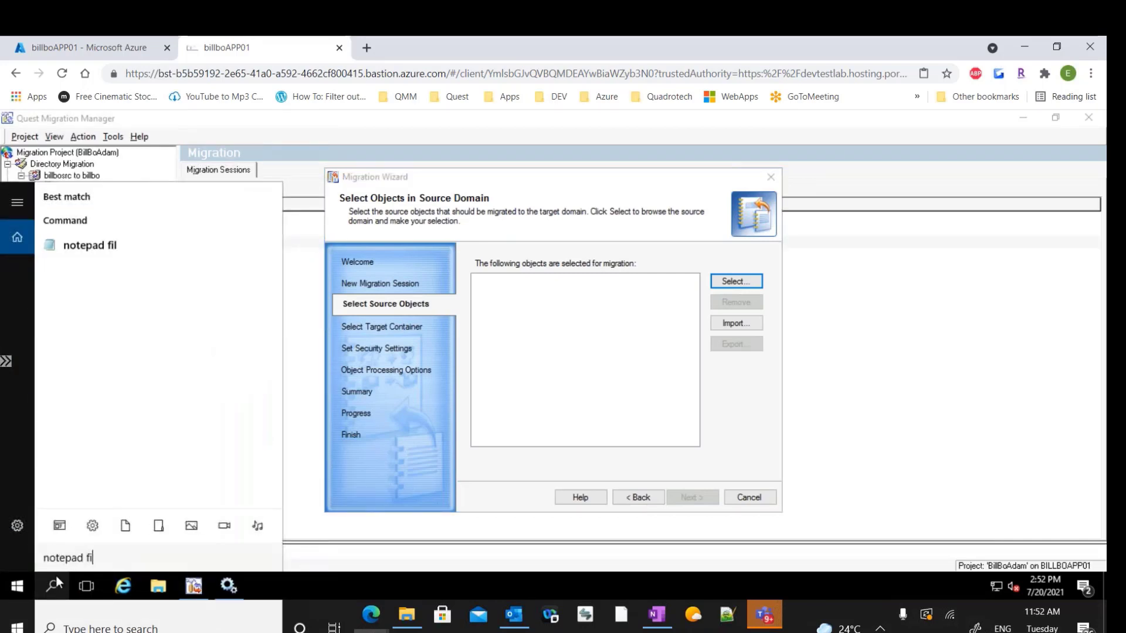
{"action": "key", "text": "Return"}
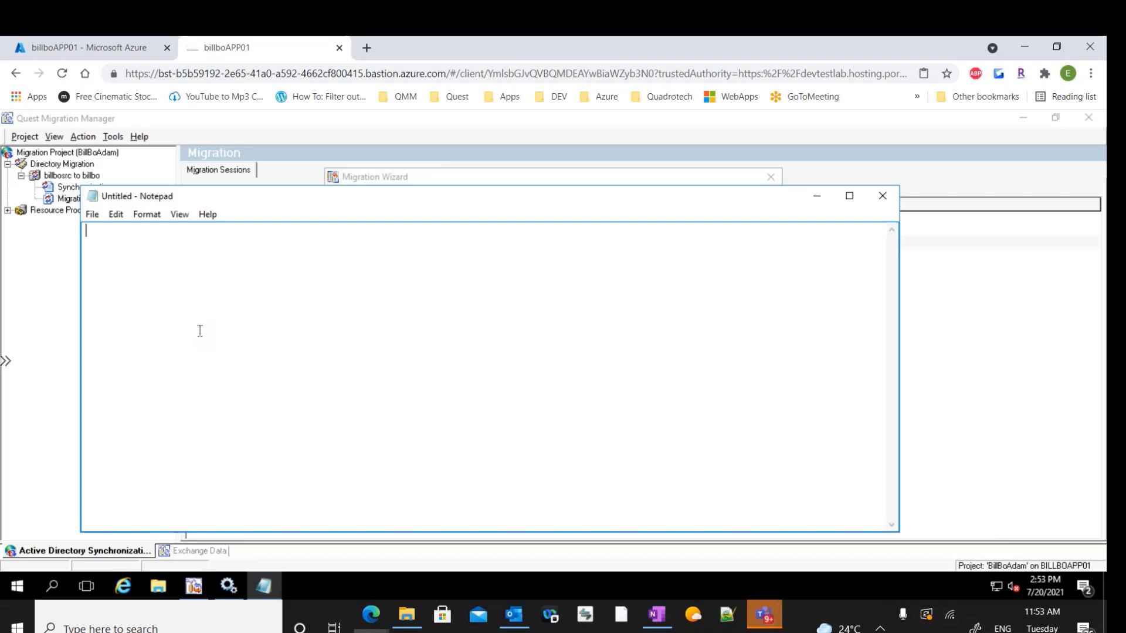
- Write the header samAccountname with two sample user account names on separate lines below it, leaving no trailing blank line
{"action": "type", "text": "samAccoun"}
{"action": "type", "text": "tname"}
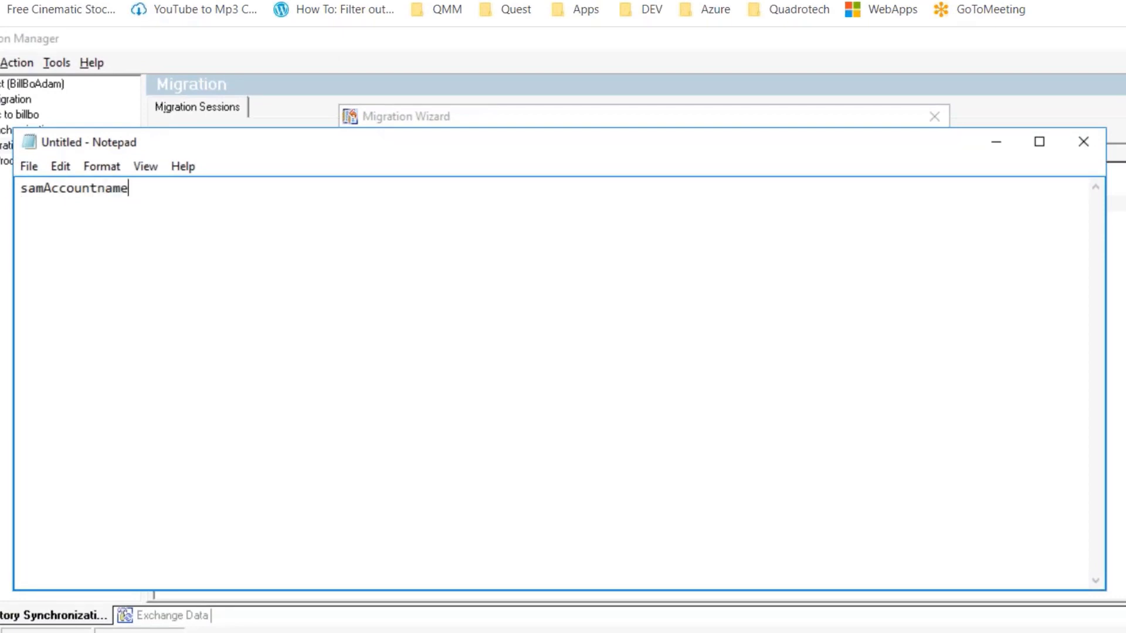
{"action": "key", "text": "Return"}
{"action": "type", "text": "bill"}
{"action": "key", "text": "Return"}
{"action": "type", "text": "par"}
{"action": "key", "text": "BackSpace"}
{"action": "key", "text": "BackSpace"}
{"action": "type", "text": "atrick"}
{"action": "key", "text": "Return"}
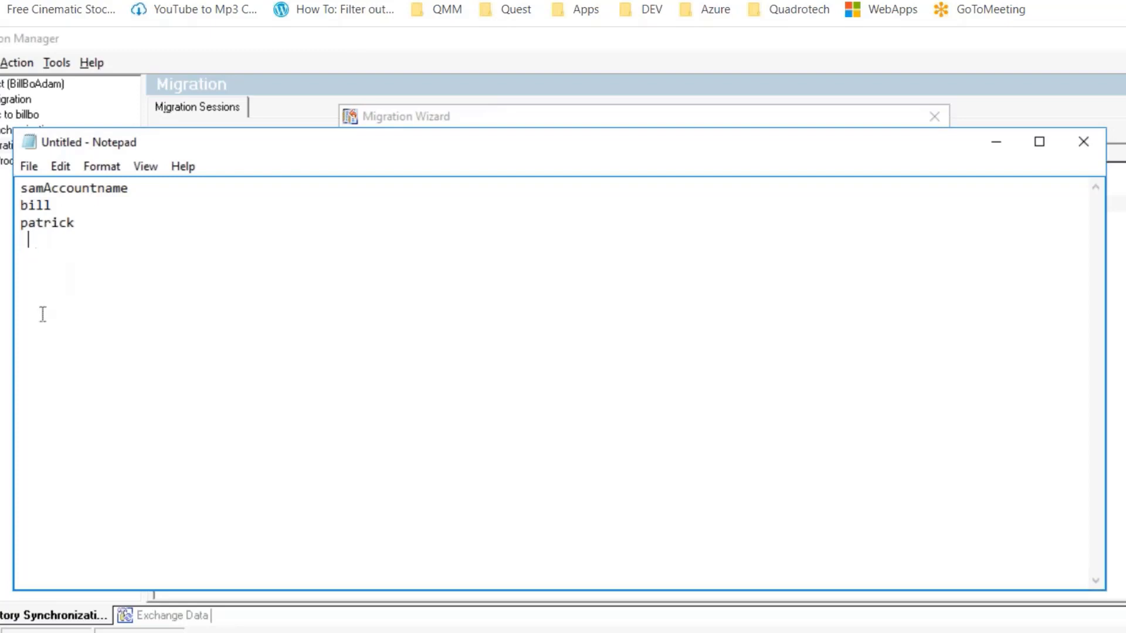
{"action": "key", "text": "BackSpace"}
{"action": "key", "text": "BackSpace"}
- Save the text file on the Desktop as "simple" and close Notepad
{"action": "left_click", "coordinate": [28, 168]}
{"action": "left_click", "coordinate": [69, 252]}
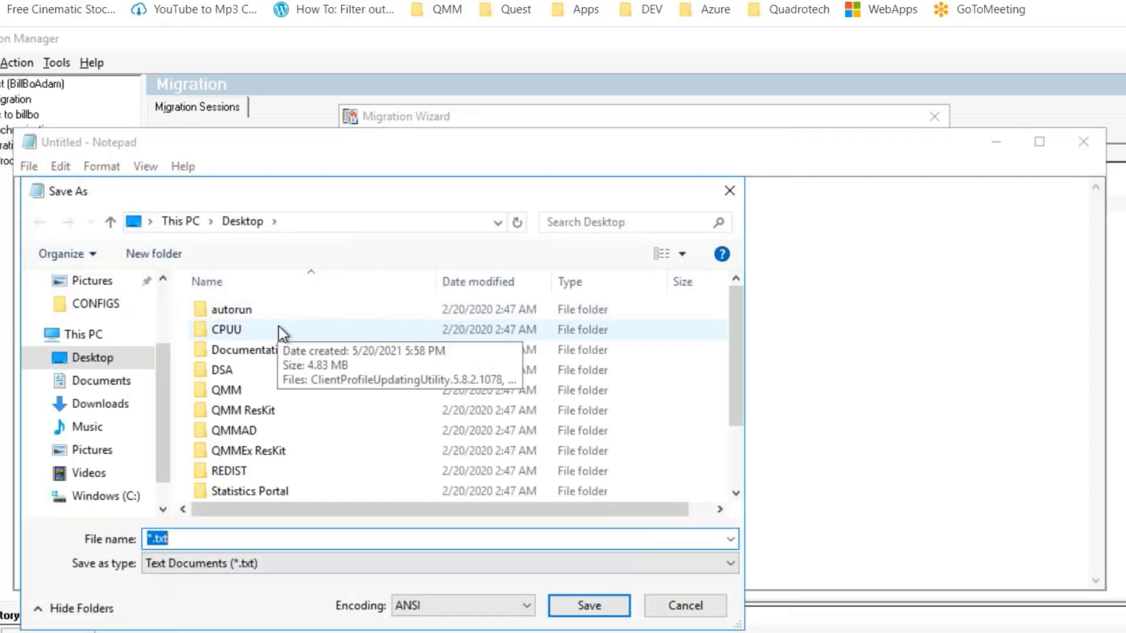
{"action": "type", "text": "simple"}
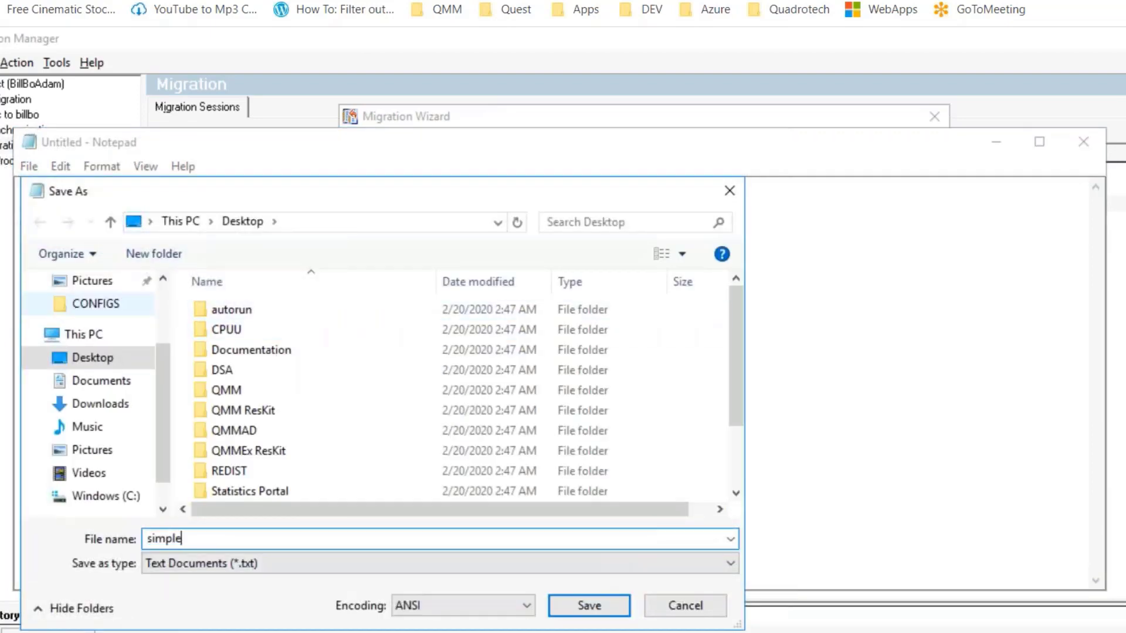
{"action": "left_click", "coordinate": [584, 604]}
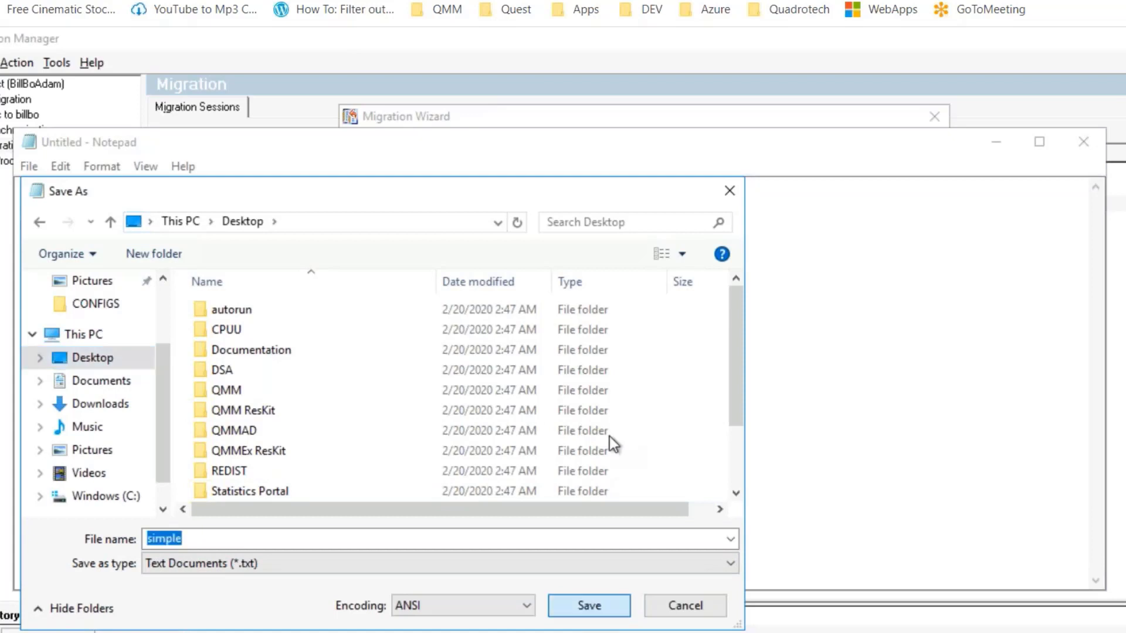
{"action": "left_click", "coordinate": [1083, 143]}
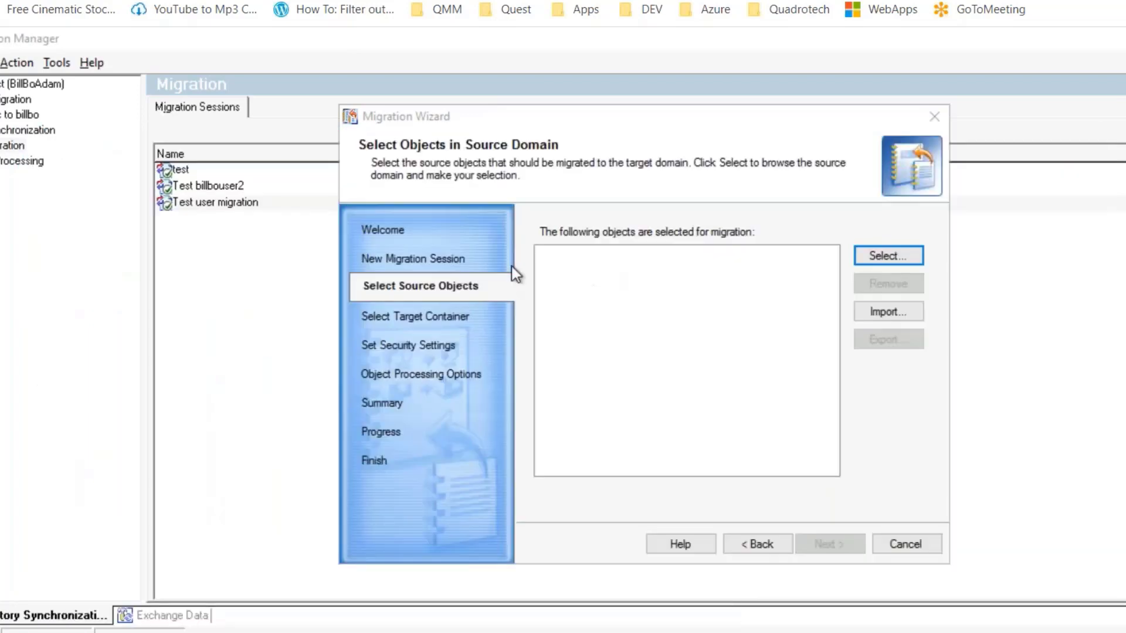
- Try to import the session's source objects from the simple text file on the Desktop
{"action": "left_click", "coordinate": [866, 259]}
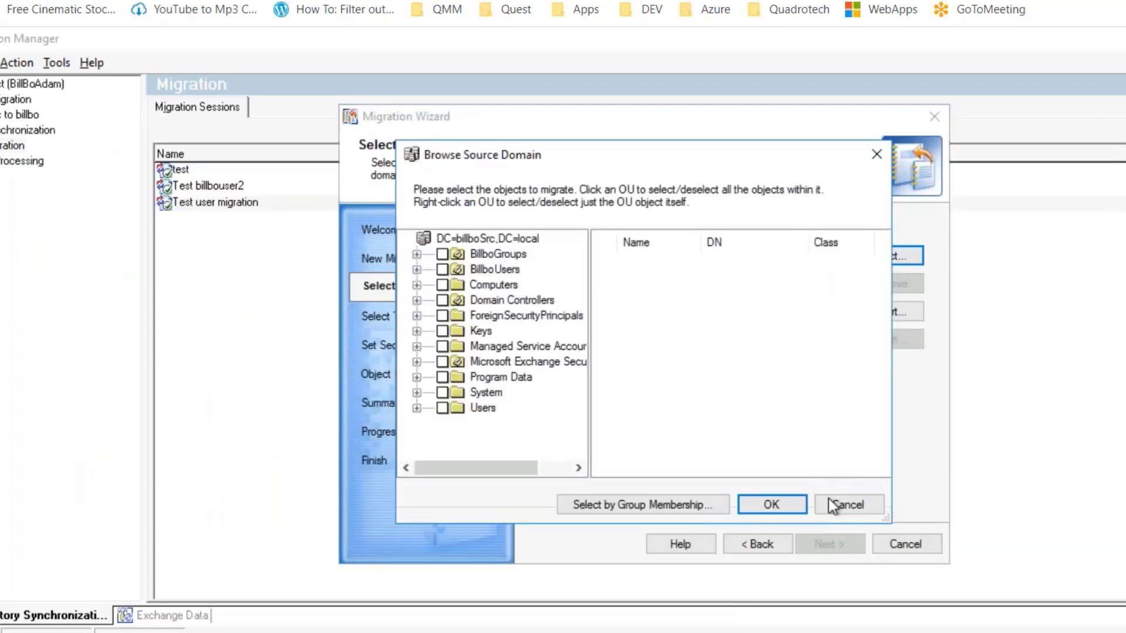
{"action": "left_click", "coordinate": [845, 503]}
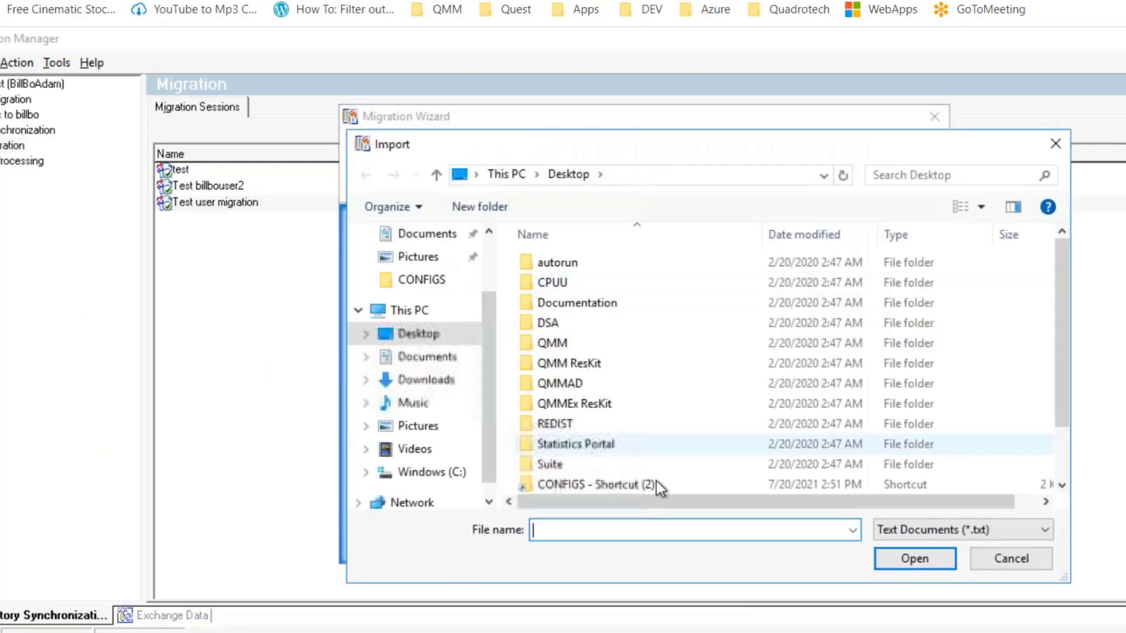
{"action": "left_click_drag", "start_coordinate": [1061, 330], "coordinate": [1071, 424]}
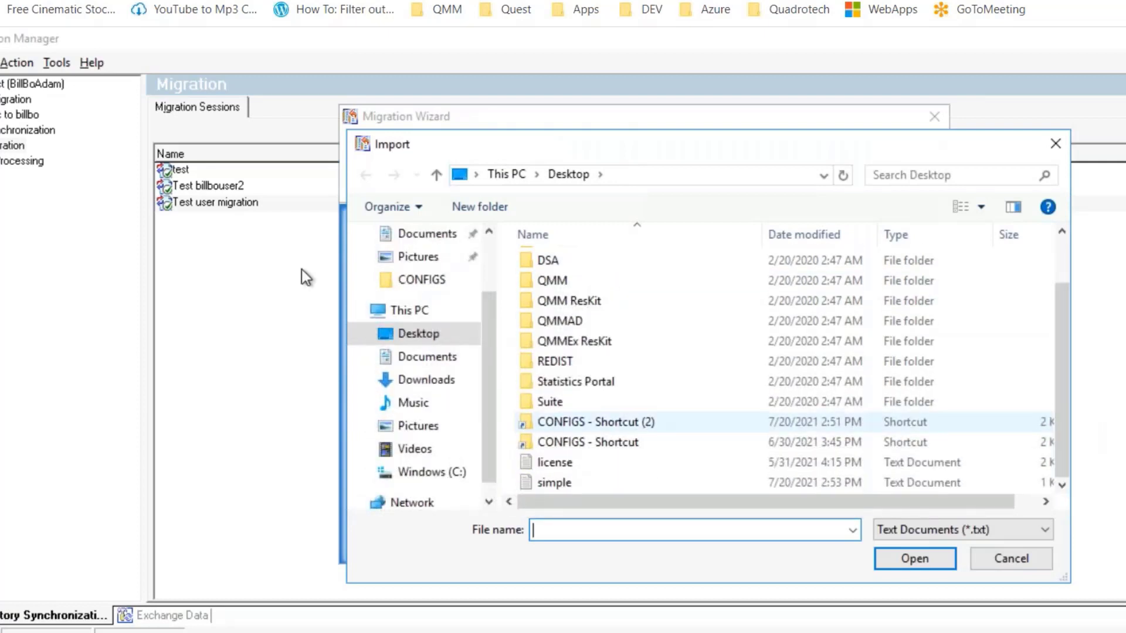
{"action": "scroll", "coordinate": [613, 469], "scroll_direction": "up", "scroll_amount": 1}
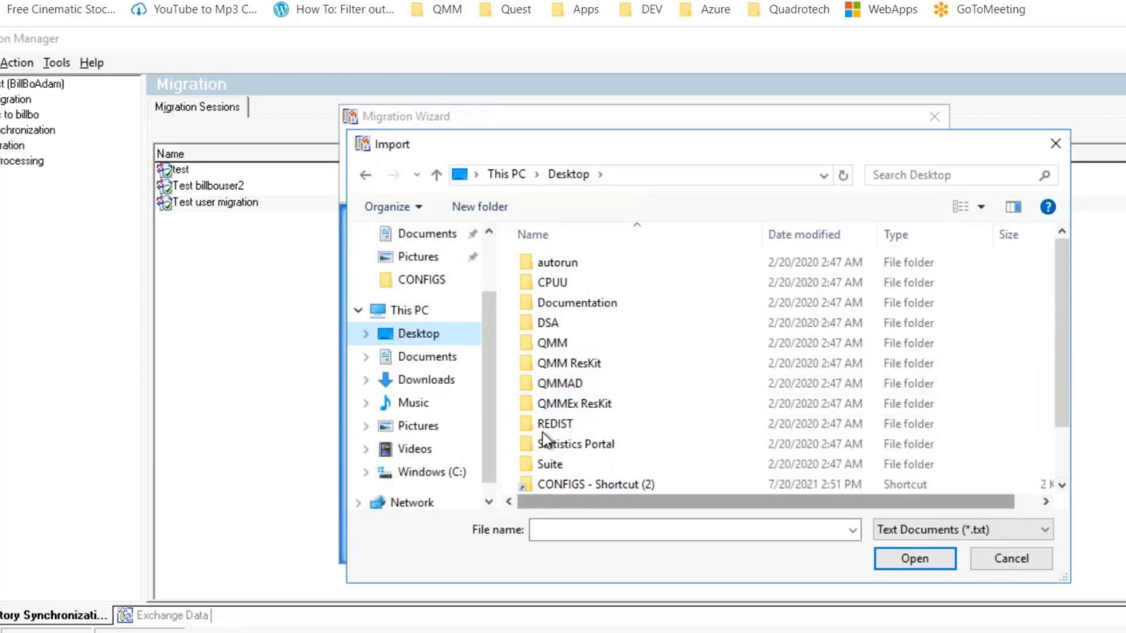
{"action": "scroll", "coordinate": [636, 414], "scroll_direction": "down", "scroll_amount": 1}
{"action": "left_click", "coordinate": [557, 484]}
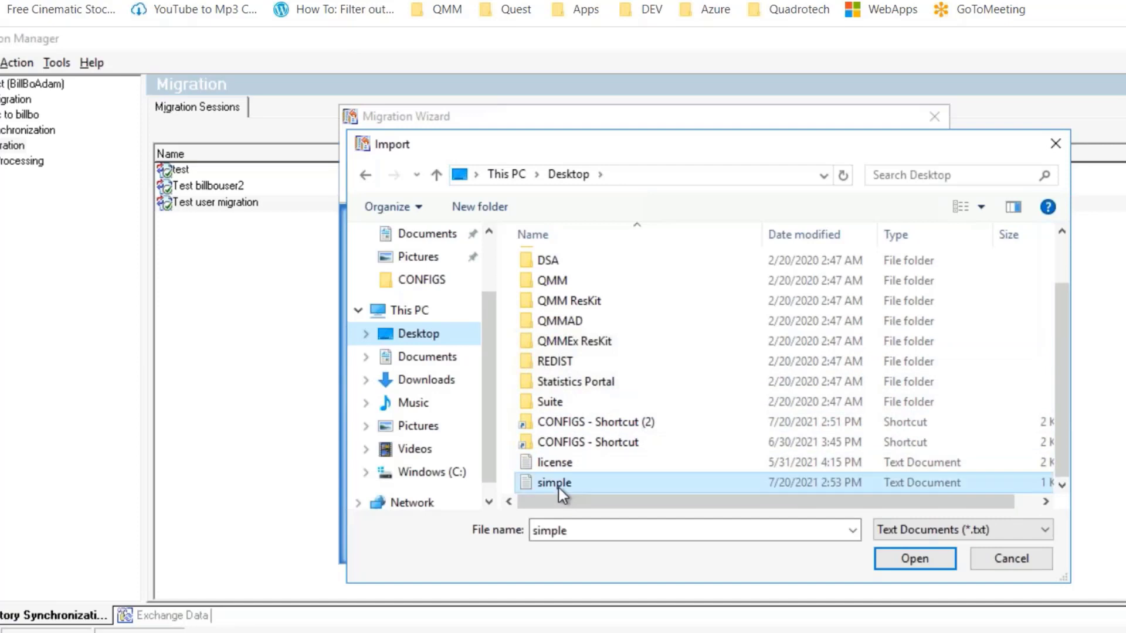
{"action": "left_click", "coordinate": [915, 560]}
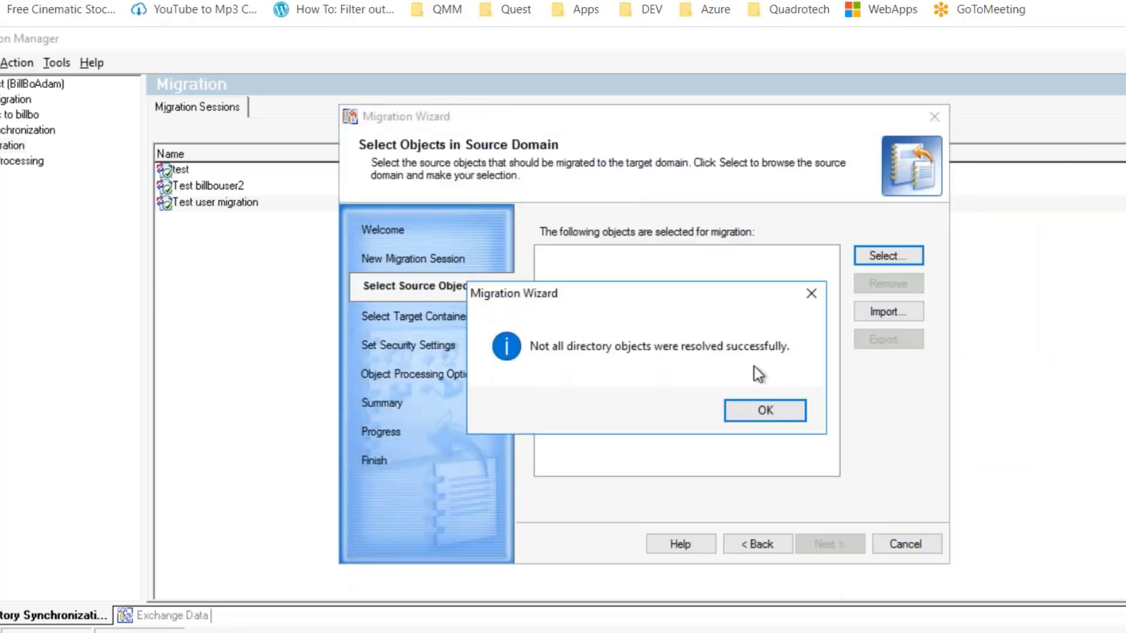
{"action": "left_click", "coordinate": [777, 407]}
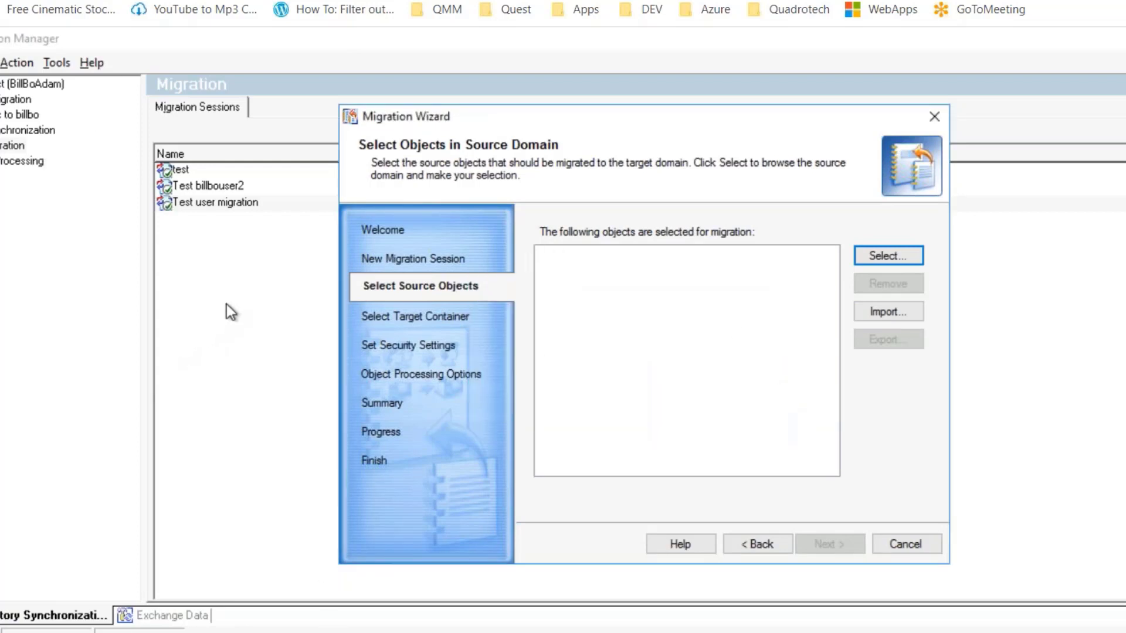
- Browse the source domain's BillboUsers OU to check its user names, and leave without selecting any objects
{"action": "left_click", "coordinate": [882, 256]}
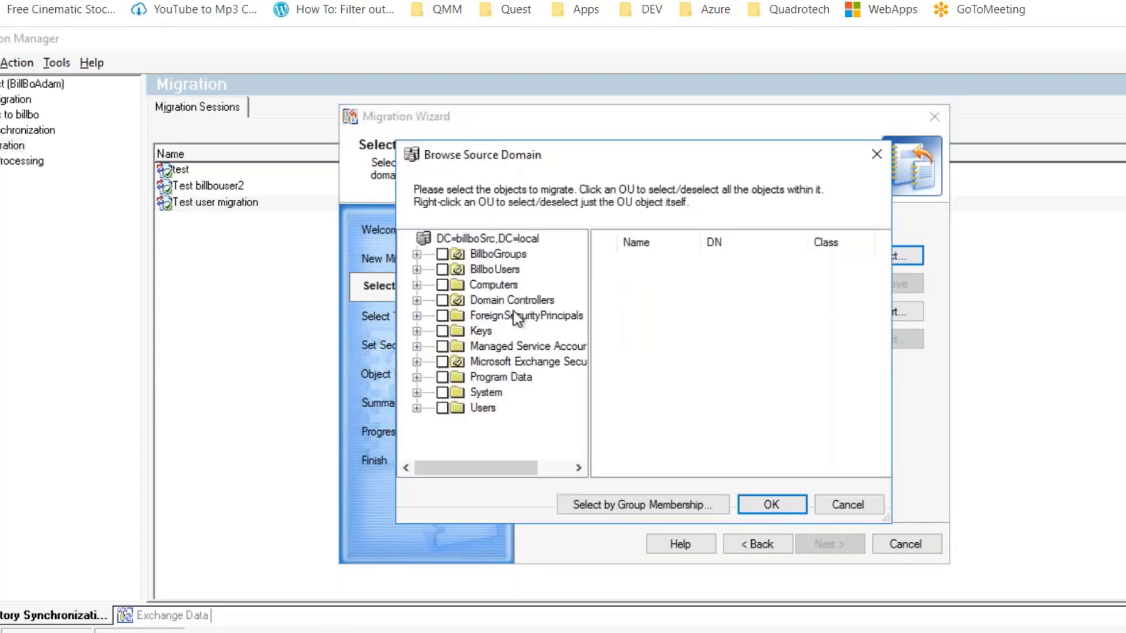
{"action": "left_click", "coordinate": [490, 269]}
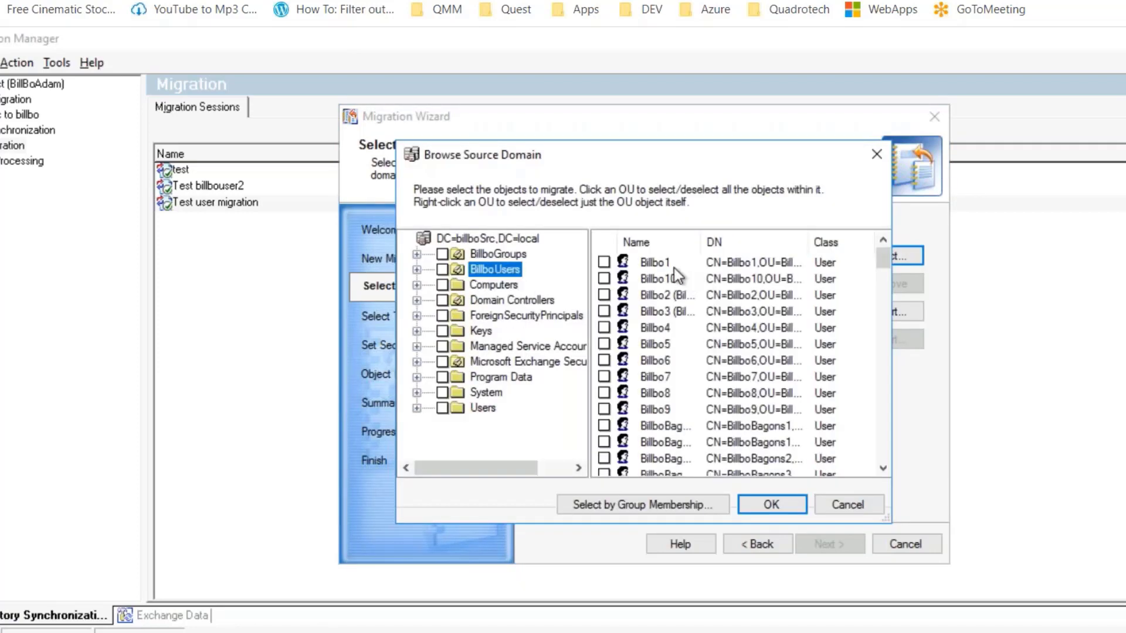
{"action": "left_click", "coordinate": [845, 505]}
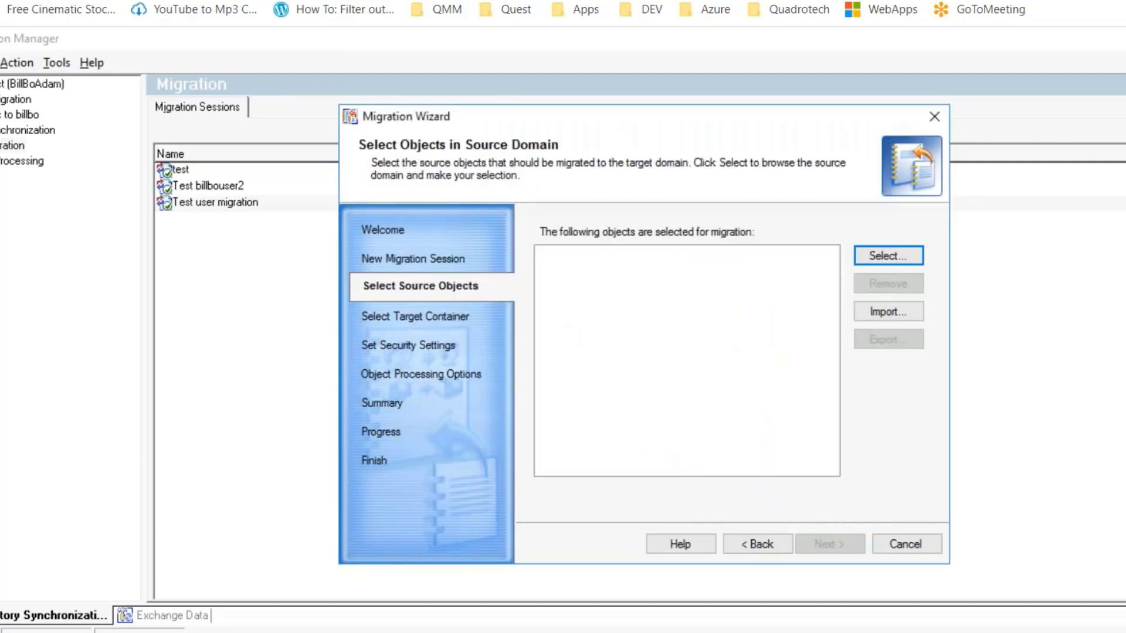
- Open the simple text file from the Desktop in Notepad
{"action": "key", "text": "super+s"}
{"action": "type", "text": "no"}
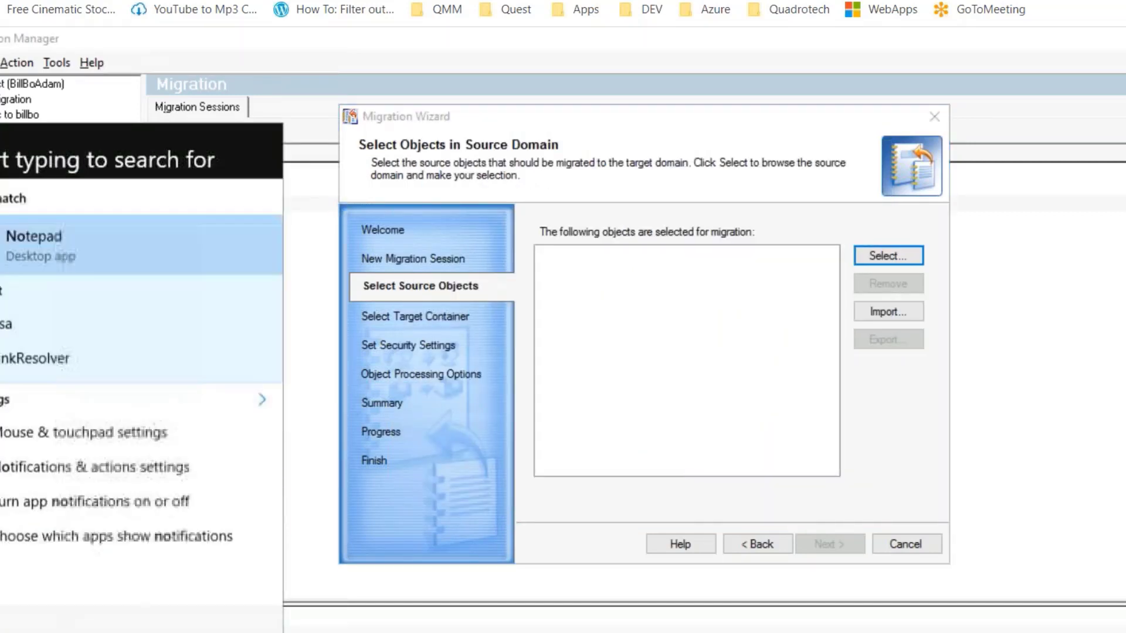
{"action": "type", "text": "tepad"}
{"action": "key", "text": "Return"}
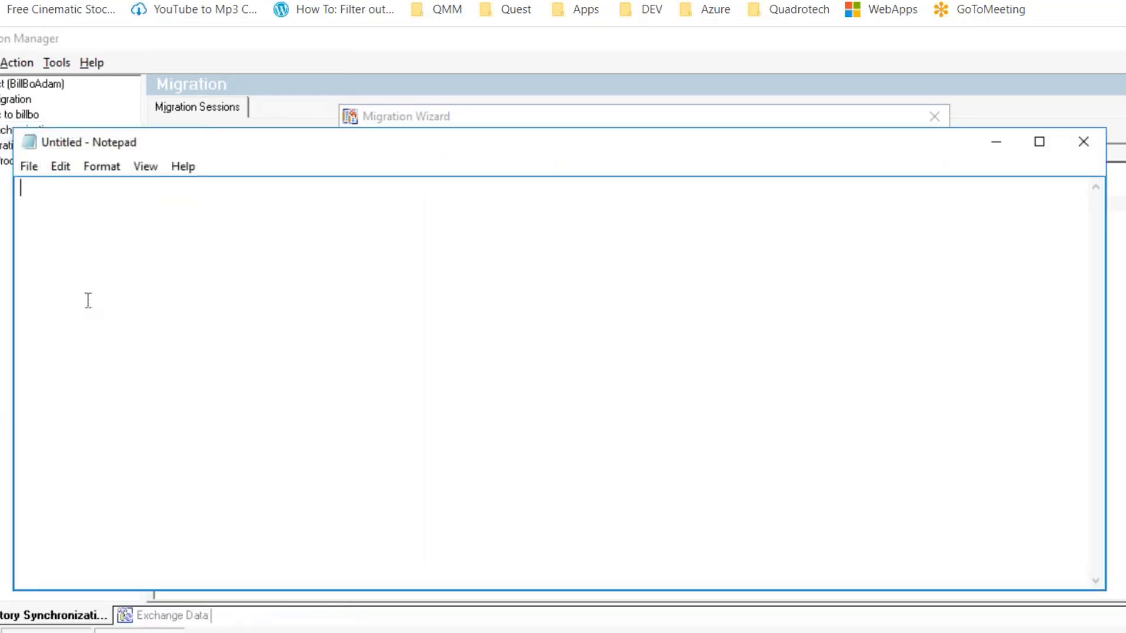
{"action": "left_click", "coordinate": [31, 170]}
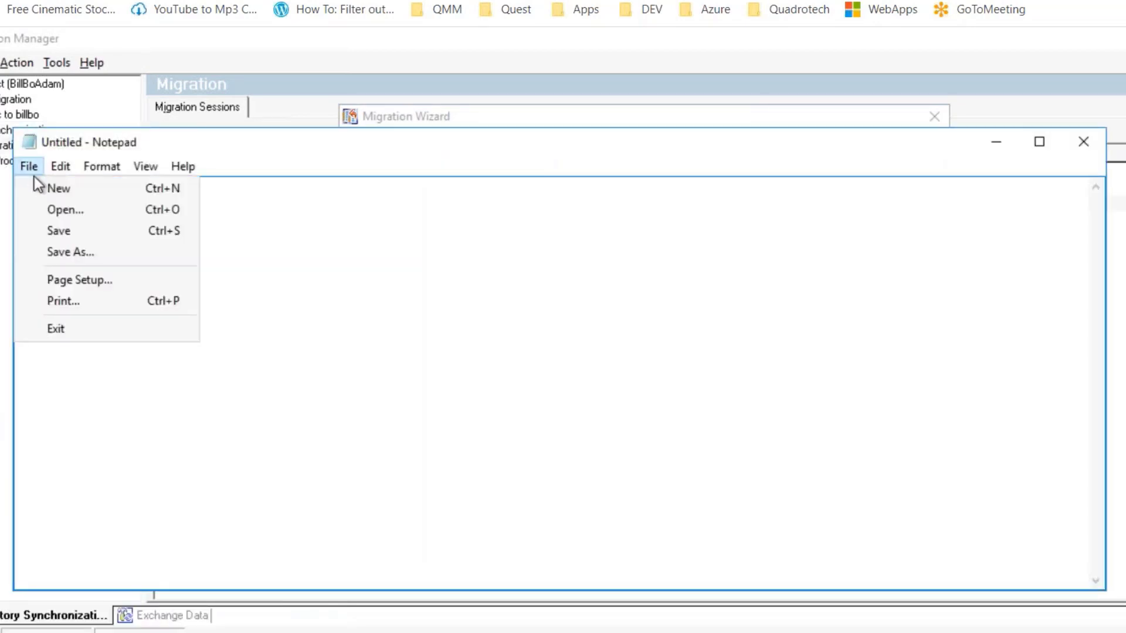
{"action": "left_click", "coordinate": [57, 209]}
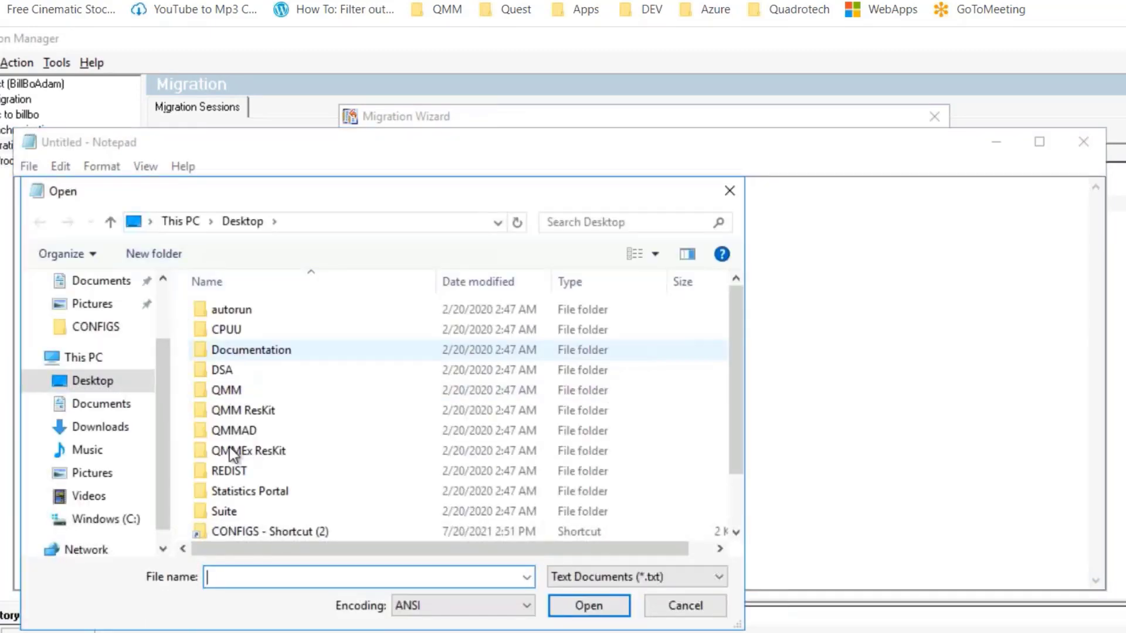
{"action": "scroll", "coordinate": [246, 510], "scroll_direction": "down", "scroll_amount": 1}
{"action": "left_click", "coordinate": [246, 530]}
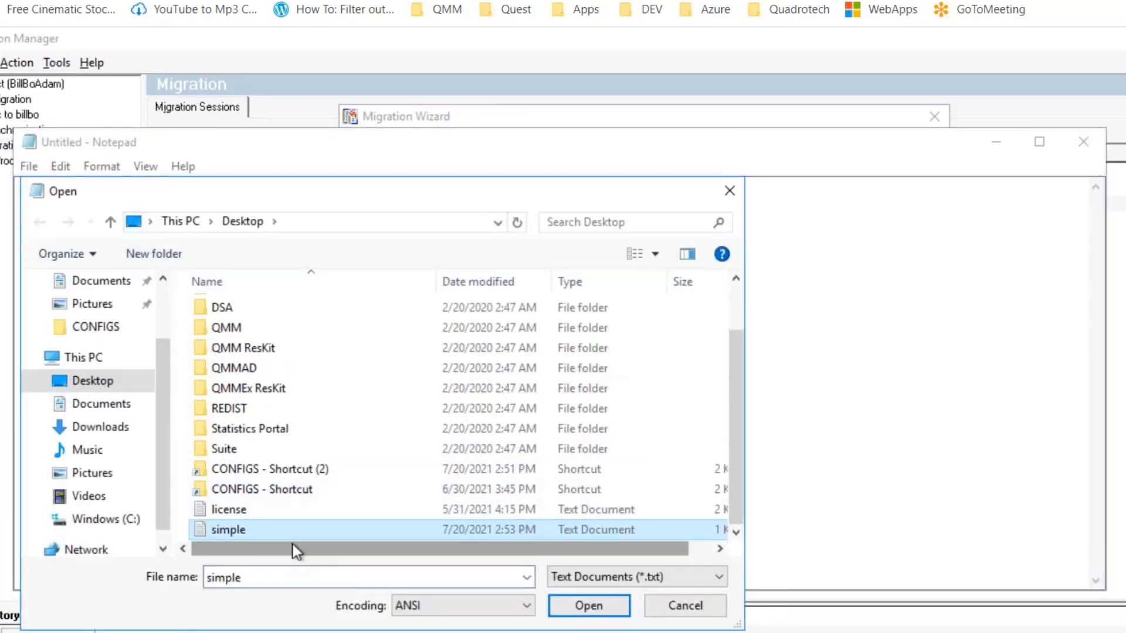
{"action": "key", "text": "Return"}
- Change the accounts listed under samAccountname in the simple text file to billbo1 and billbo10, and save the file
{"action": "left_click_drag", "start_coordinate": [81, 225], "coordinate": [51, 205]}
{"action": "type", "text": "bo"}
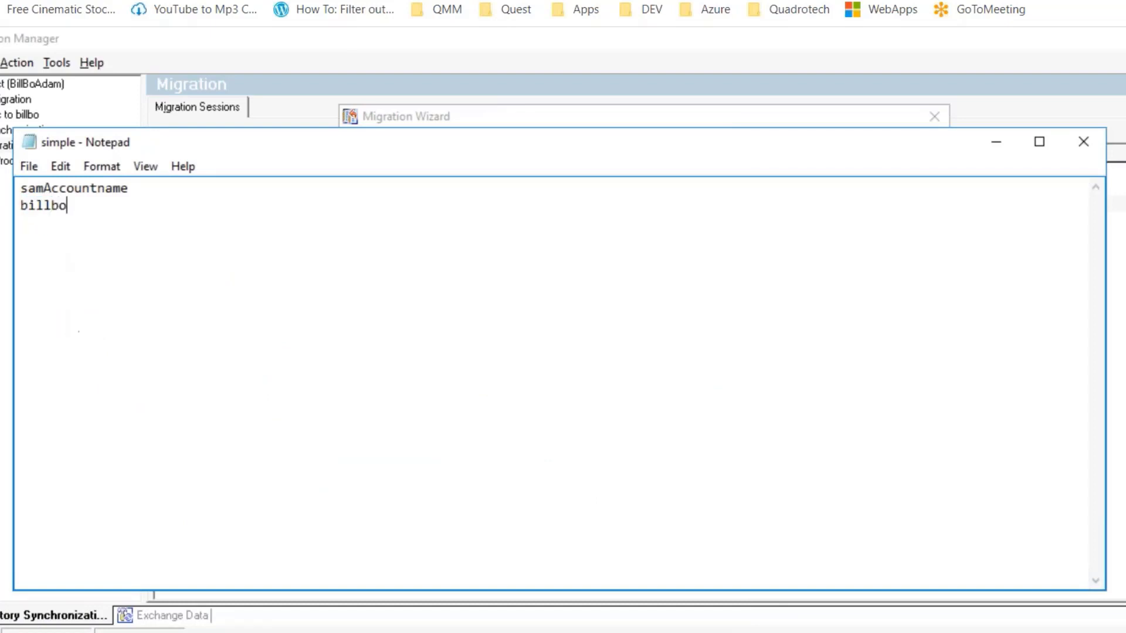
{"action": "type", "text": "1"}
{"action": "key", "text": "Return"}
{"action": "type", "text": "billbo10"}
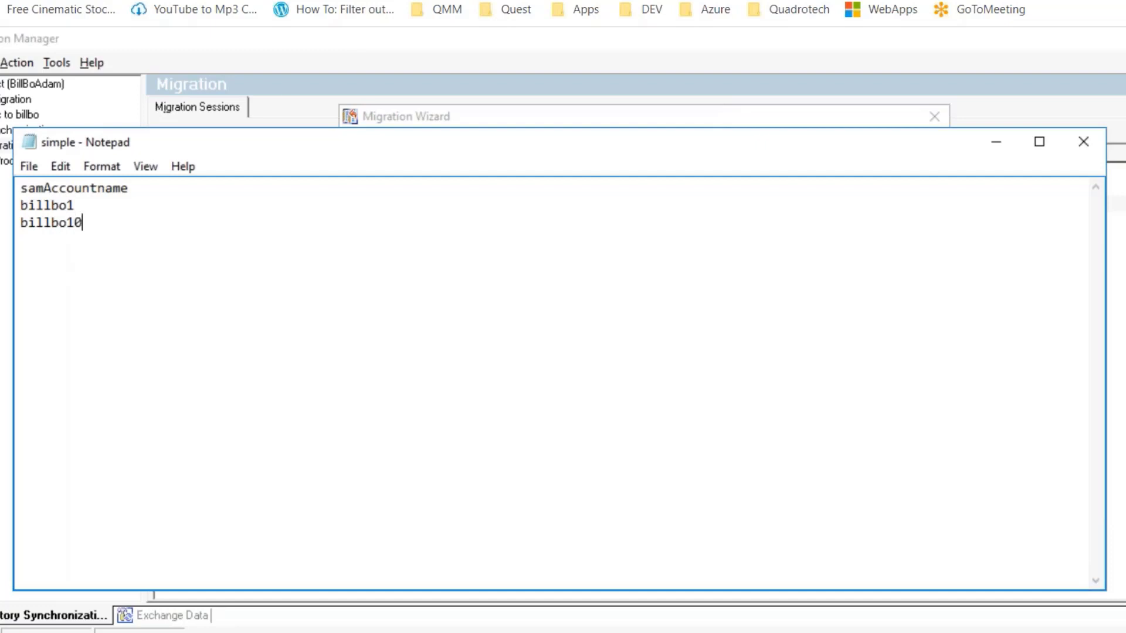
{"action": "left_click", "coordinate": [29, 166]}
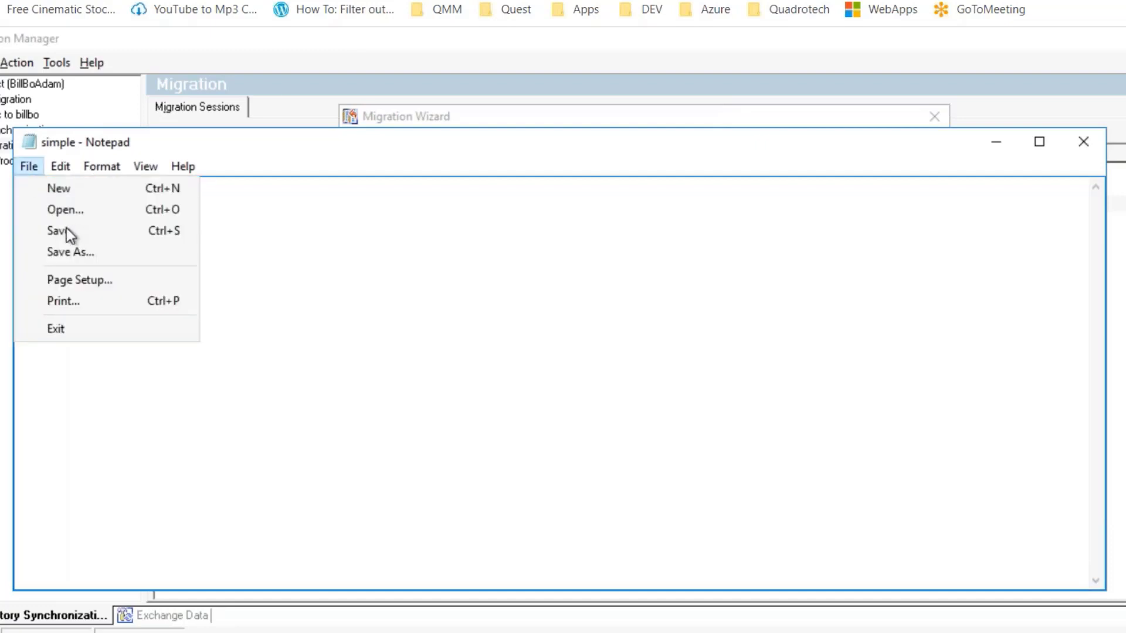
{"action": "left_click", "coordinate": [69, 231]}
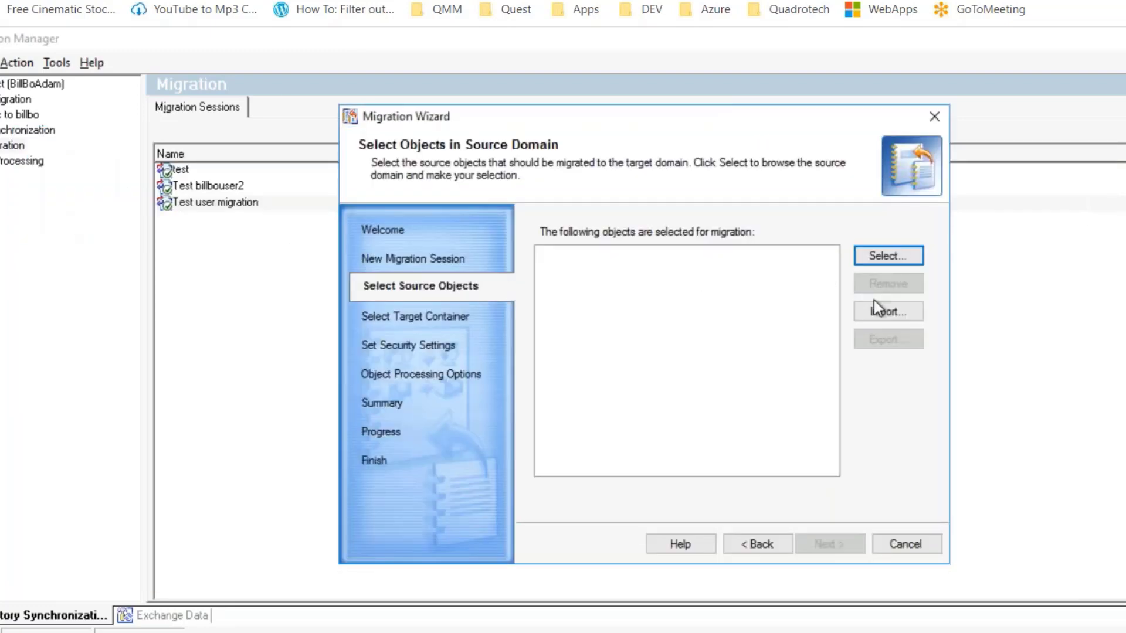
- Import the session's source objects from the simple text file on the Desktop
{"action": "left_click", "coordinate": [875, 306]}
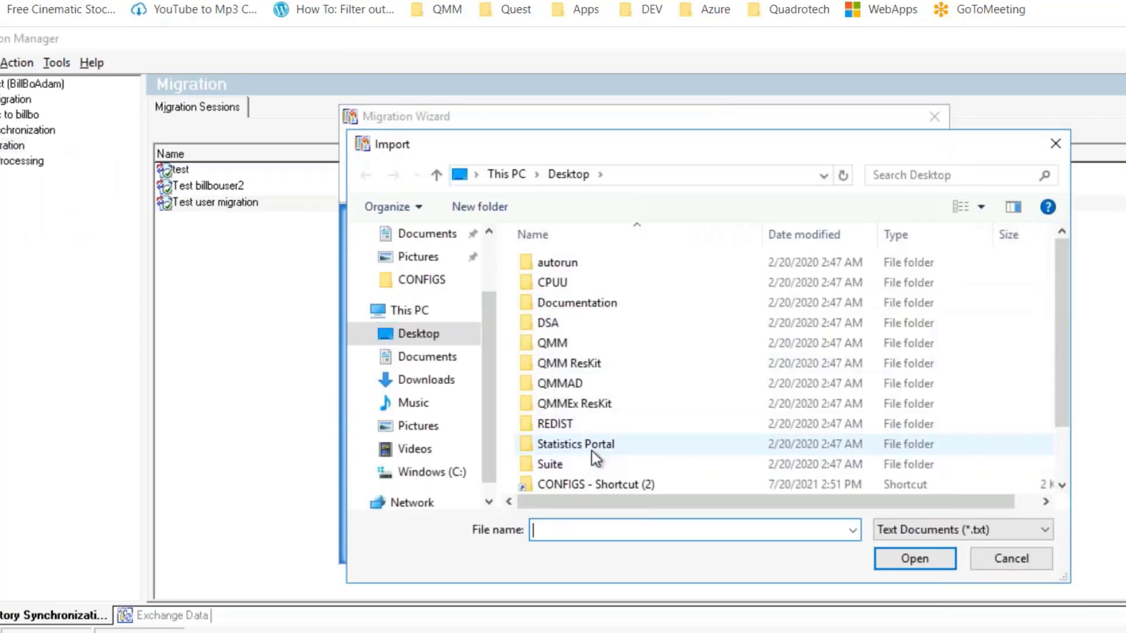
{"action": "double_click", "coordinate": [593, 455]}
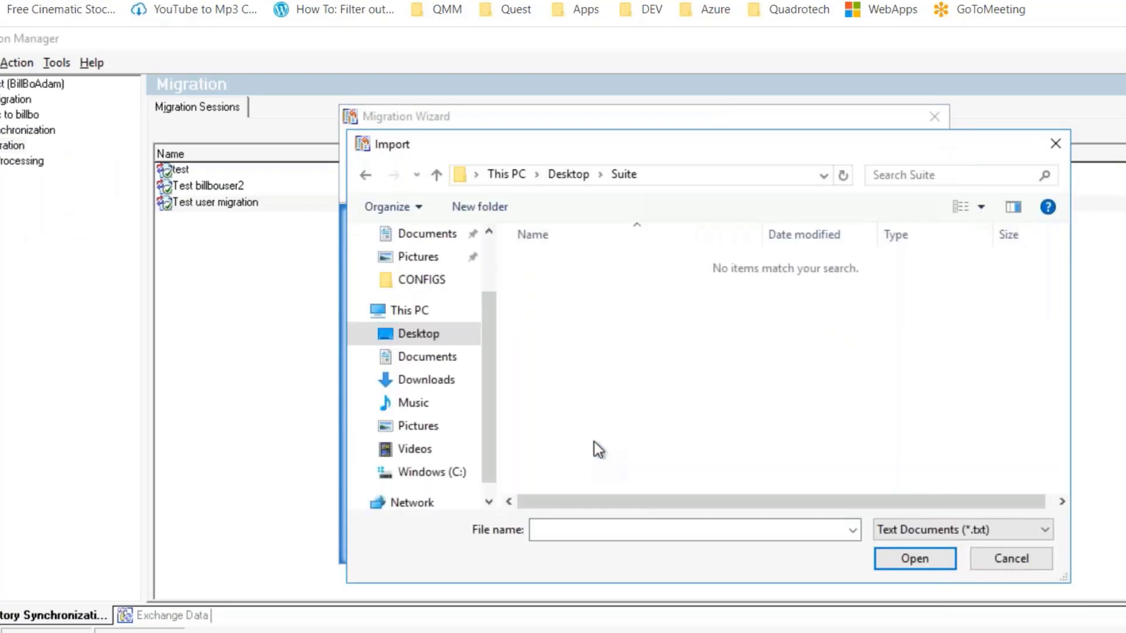
{"action": "left_click", "coordinate": [434, 335]}
{"action": "scroll", "coordinate": [577, 469], "scroll_direction": "down", "scroll_amount": 1}
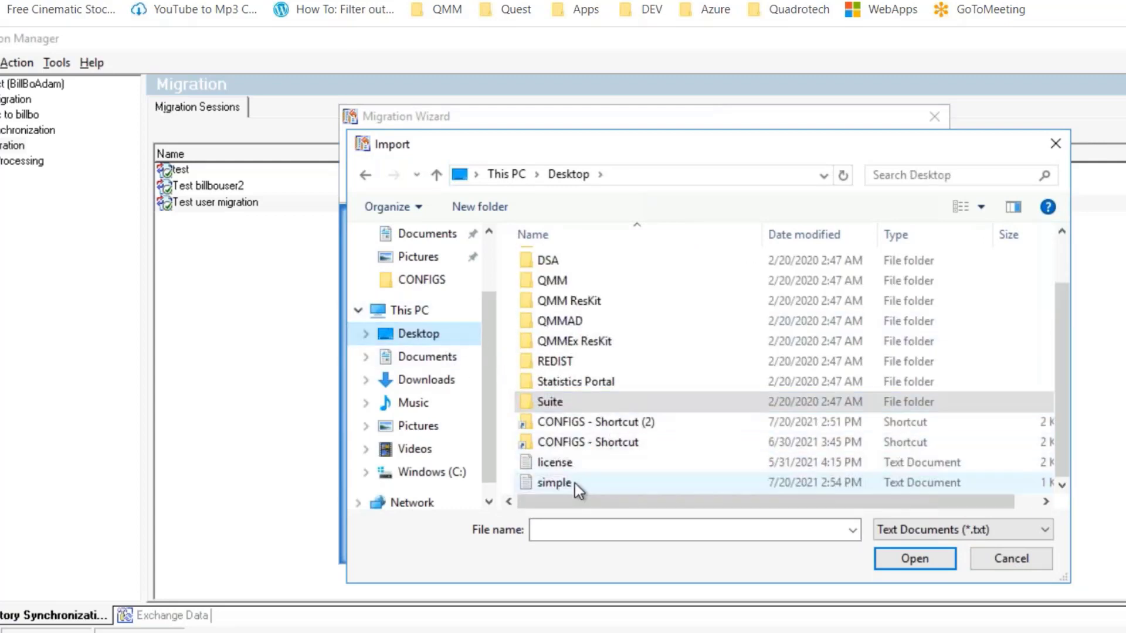
{"action": "left_click", "coordinate": [554, 482]}
{"action": "left_click", "coordinate": [914, 558]}
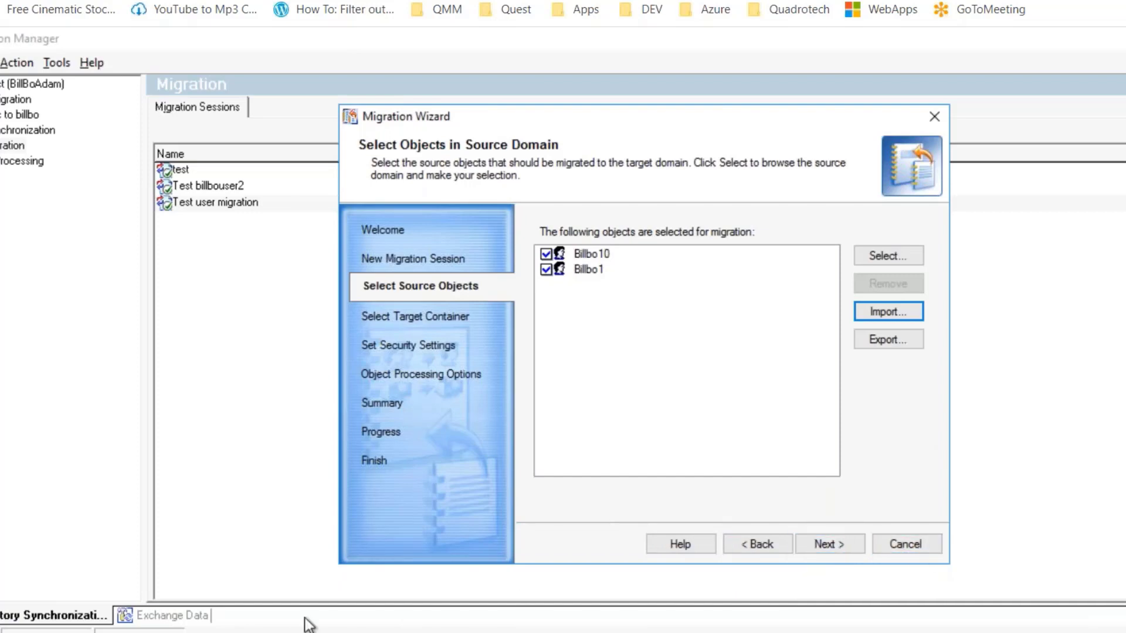
- Return to Notepad and add a tab-separated second samaccountname column with a first name for billbo1 and for billbo10
{"action": "left_click", "coordinate": [235, 632]}
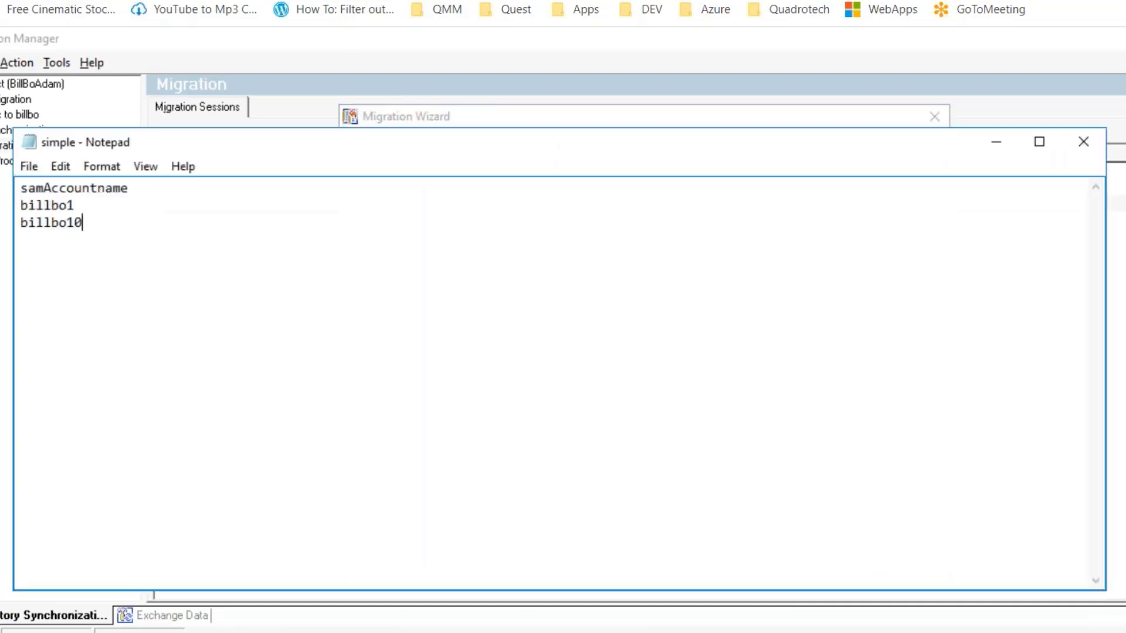
{"action": "left_click", "coordinate": [130, 191]}
{"action": "key", "text": "Tab"}
{"action": "type", "text": "samaccountnam"}
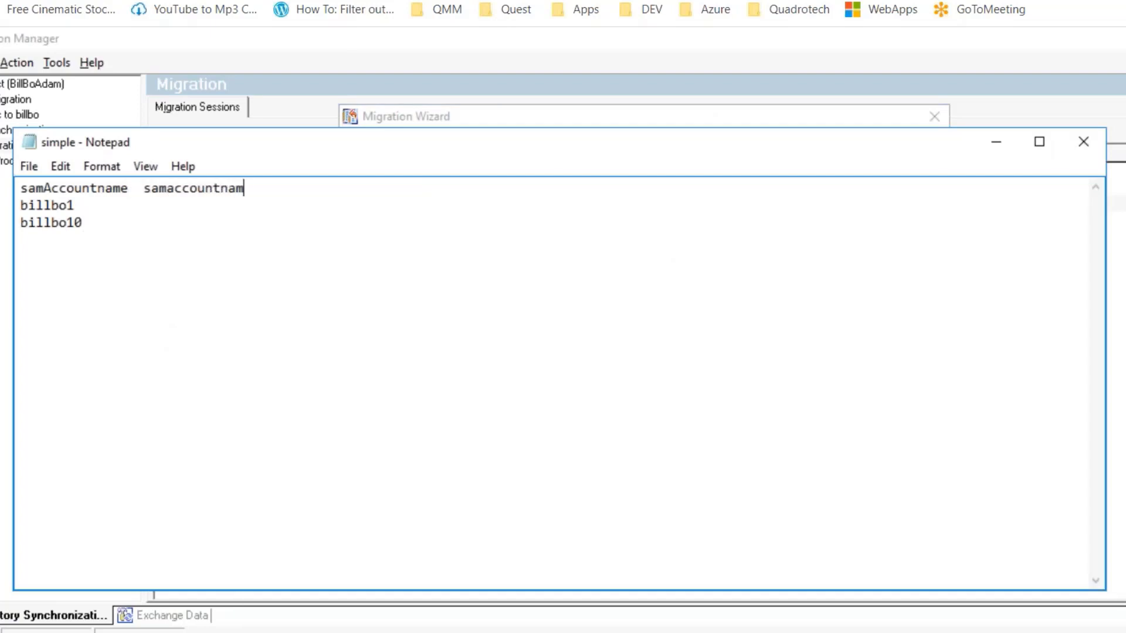
{"action": "type", "text": "e"}
{"action": "left_click", "coordinate": [75, 205]}
{"action": "key", "text": "Tab"}
{"action": "type", "text": "tim"}
{"action": "left_click", "coordinate": [83, 223]}
{"action": "key", "text": "Tab"}
{"action": "type", "text": "john"}
- Add a tab-separated name column with "myname" for billbo1 and a first name for billbo10
{"action": "left_click", "coordinate": [284, 188]}
{"action": "key", "text": "Tab"}
{"action": "type", "text": "name"}
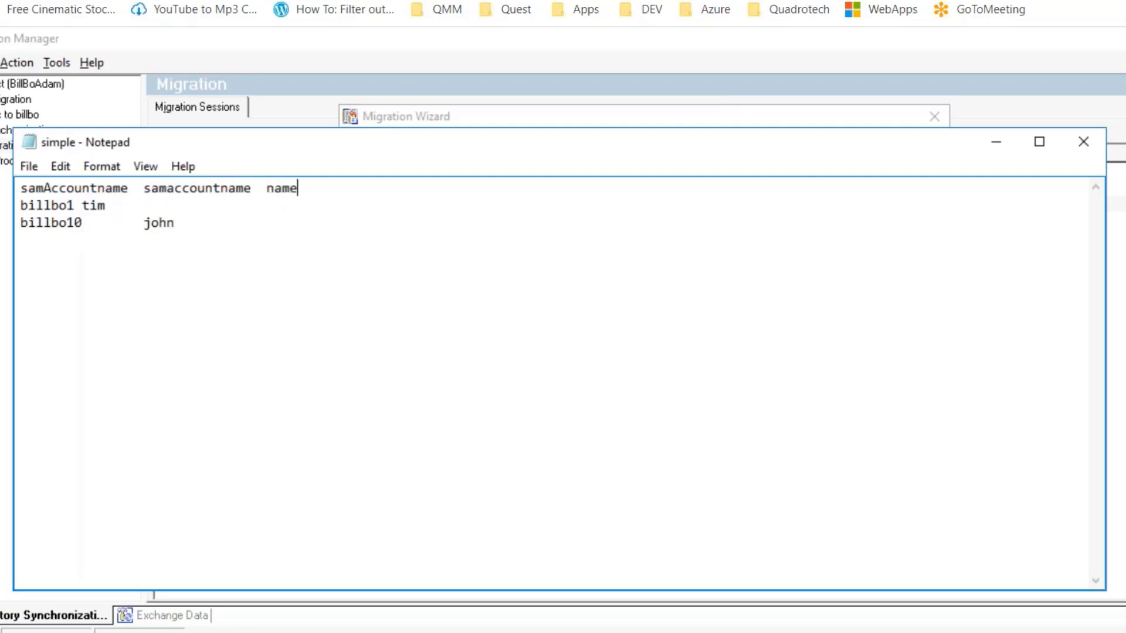
{"action": "key", "text": "Down"}
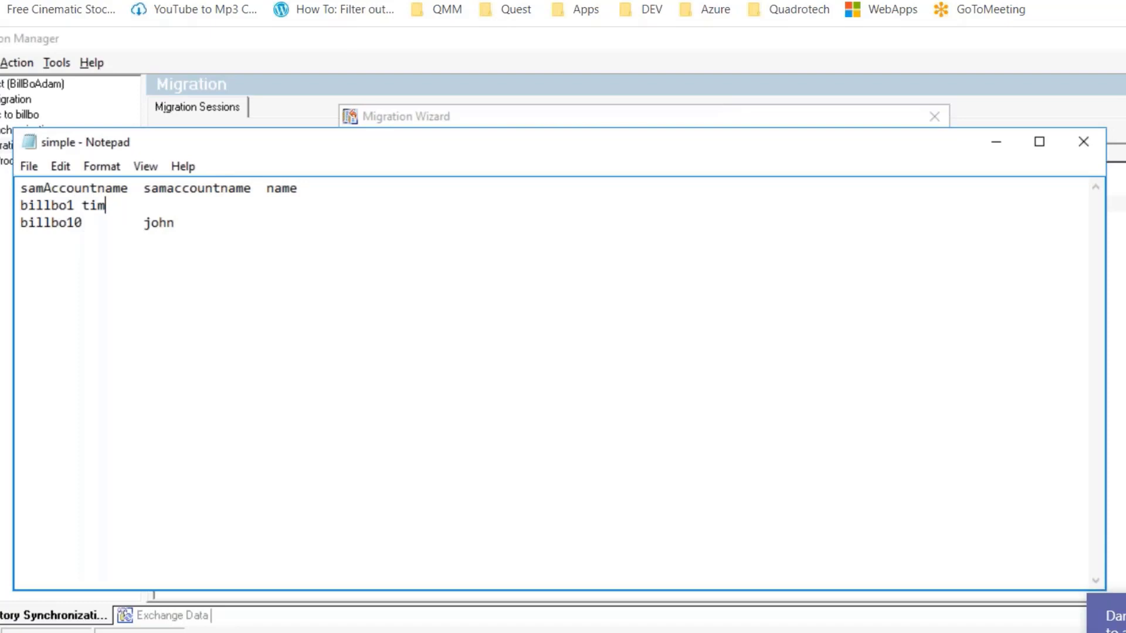
{"action": "key", "text": "Tab"}
{"action": "type", "text": "myname"}
{"action": "left_click", "coordinate": [229, 224]}
{"action": "key", "text": "Tab"}
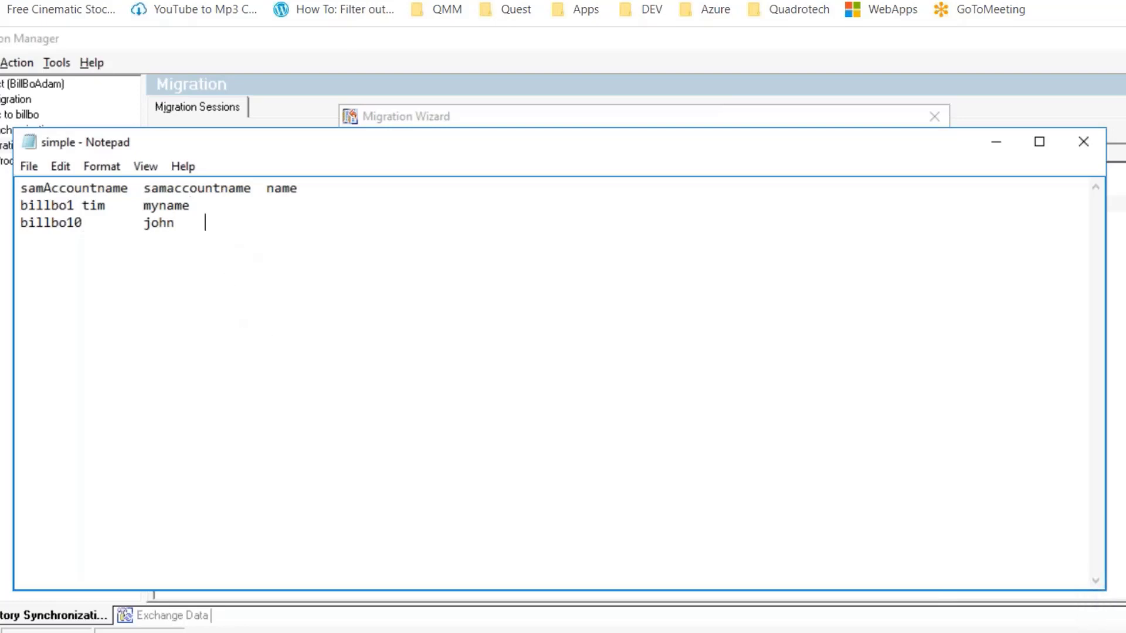
{"action": "type", "text": "j"}
{"action": "type", "text": "h"}
{"action": "key", "text": "BackSpace"}
{"action": "type", "text": "ohne"}
{"action": "key", "text": "BackSpace"}
{"action": "left_click", "coordinate": [350, 186]}
{"action": "key", "text": "Tab"}
{"action": "key", "text": "BackSpace"}
{"action": "key", "text": "BackSpace"}
{"action": "key", "text": "BackSpace"}
{"action": "key", "text": "BackSpace"}
{"action": "key", "text": "BackSpace"}
{"action": "key", "text": "Delete"}
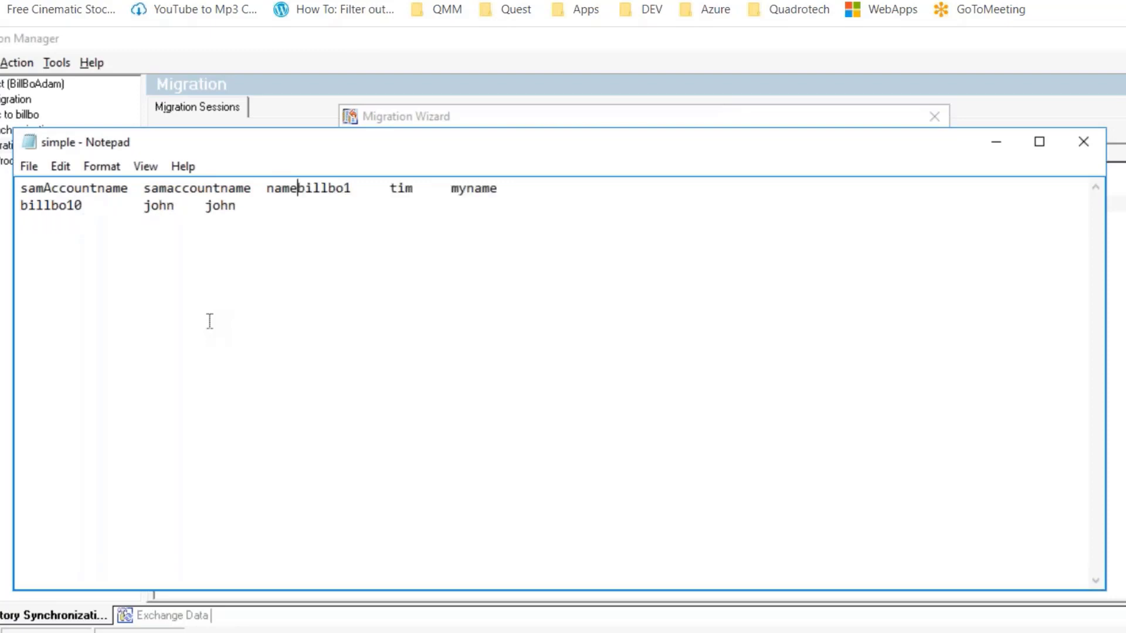
{"action": "key", "text": "Return"}
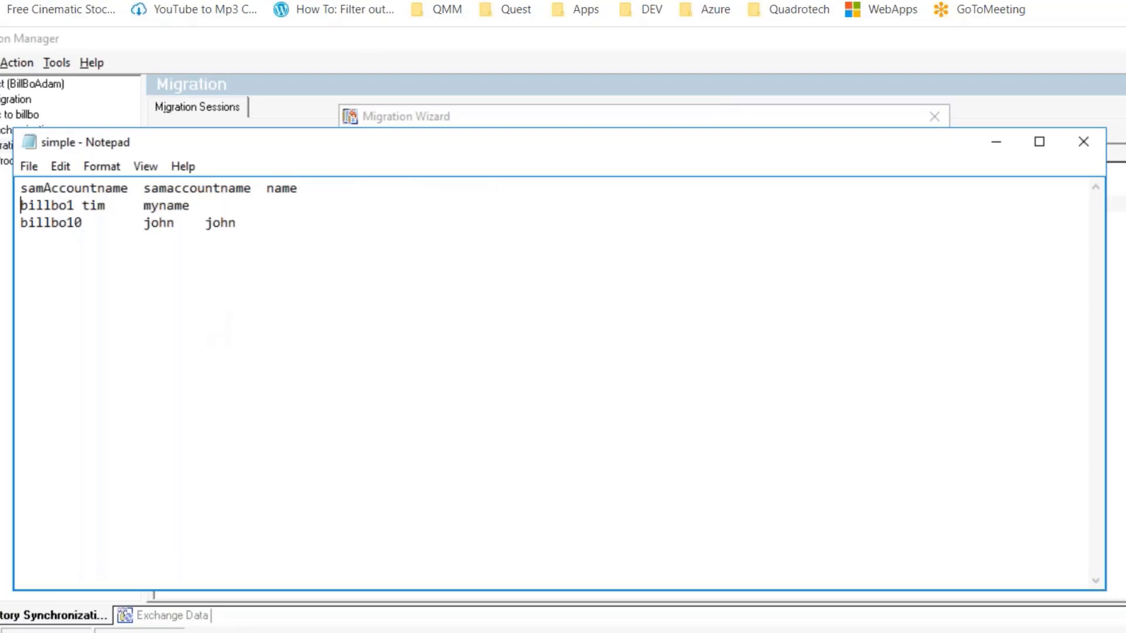
- Re-enter the tab separators between the values of the billbo1 row and the line break after it
{"action": "key", "text": "Right"}
{"action": "key", "text": "Right"}
{"action": "key", "text": "Right"}
{"action": "key", "text": "Right"}
{"action": "key", "text": "Right"}
{"action": "key", "text": "Right"}
{"action": "key", "text": "Right"}
{"action": "key", "text": "Delete"}
{"action": "key", "text": "Tab"}
{"action": "key", "text": "Right"}
{"action": "key", "text": "Right"}
{"action": "key", "text": "Right"}
{"action": "key", "text": "Delete"}
{"action": "key", "text": "Tab"}
{"action": "left_click", "coordinate": [205, 206]}
{"action": "key", "text": "Delete"}
{"action": "key", "text": "Return"}
{"action": "left_click", "coordinate": [232, 237]}
{"action": "left_click", "coordinate": [144, 207]}
{"action": "left_click", "coordinate": [188, 344]}
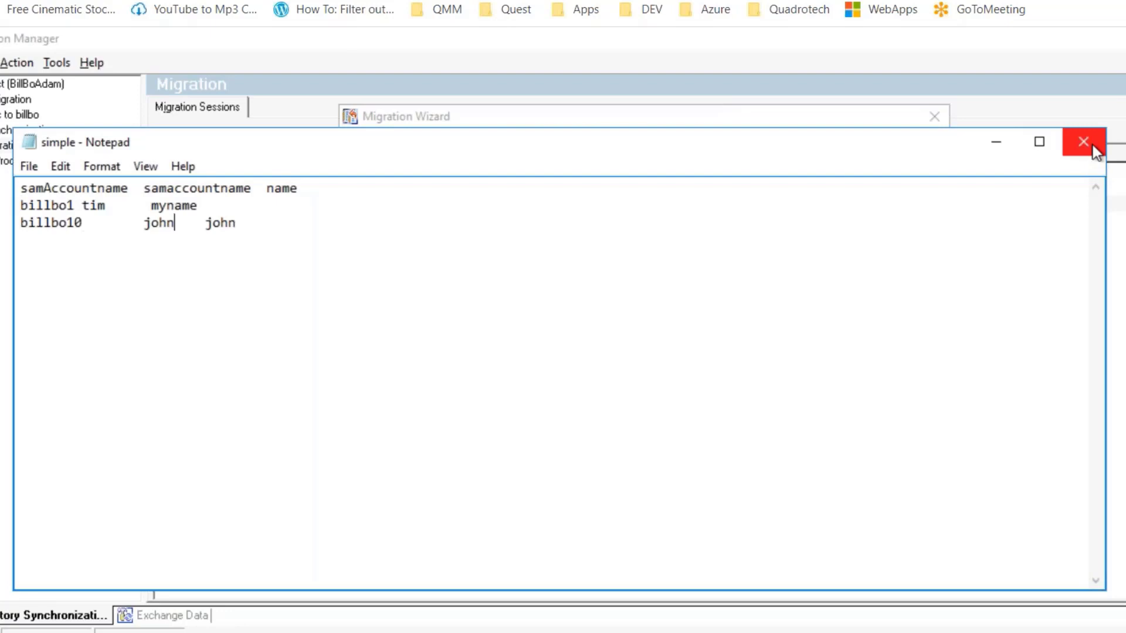
- Enter 16917 on a new line below the billbo10 row and minimize Notepad
{"action": "left_click", "coordinate": [298, 234]}
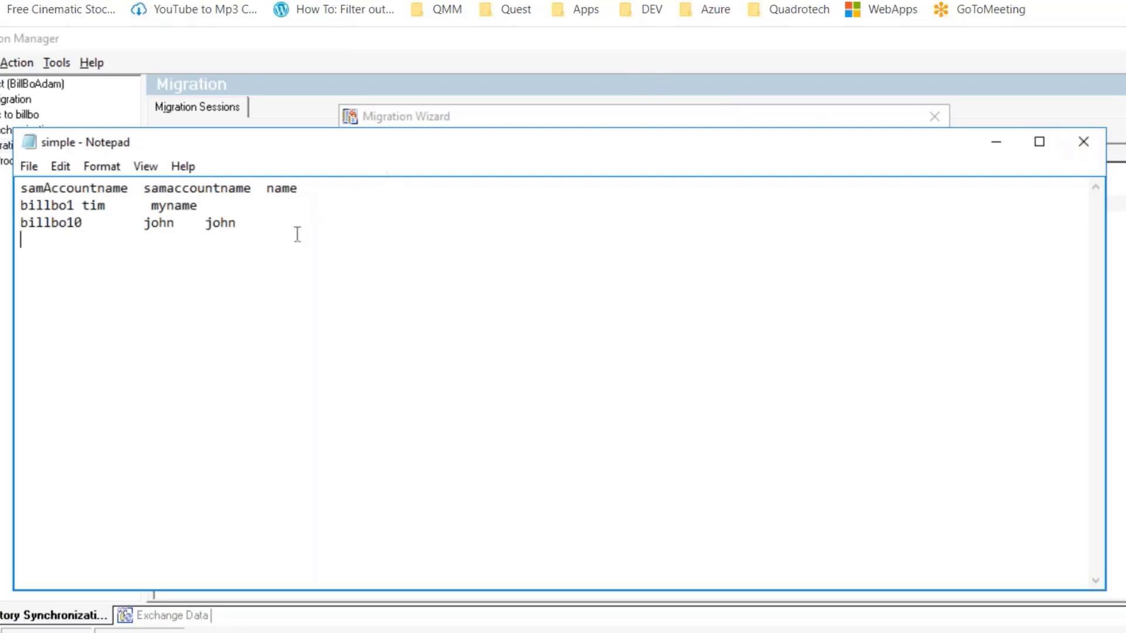
{"action": "key", "text": "Return"}
{"action": "type", "text": "16917"}
{"action": "double_click", "coordinate": [23, 255]}
{"action": "left_click", "coordinate": [136, 310]}
{"action": "left_click", "coordinate": [995, 145]}
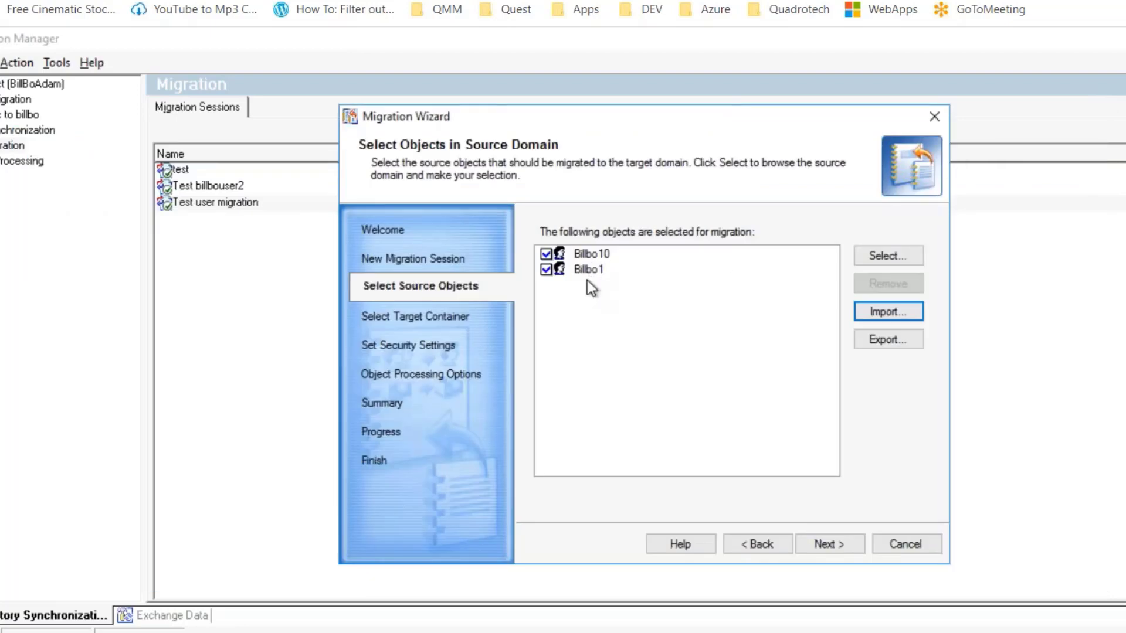
- Continue to the target container settings, then cancel the Migration Wizard and discard the new session
{"action": "left_click", "coordinate": [827, 544]}
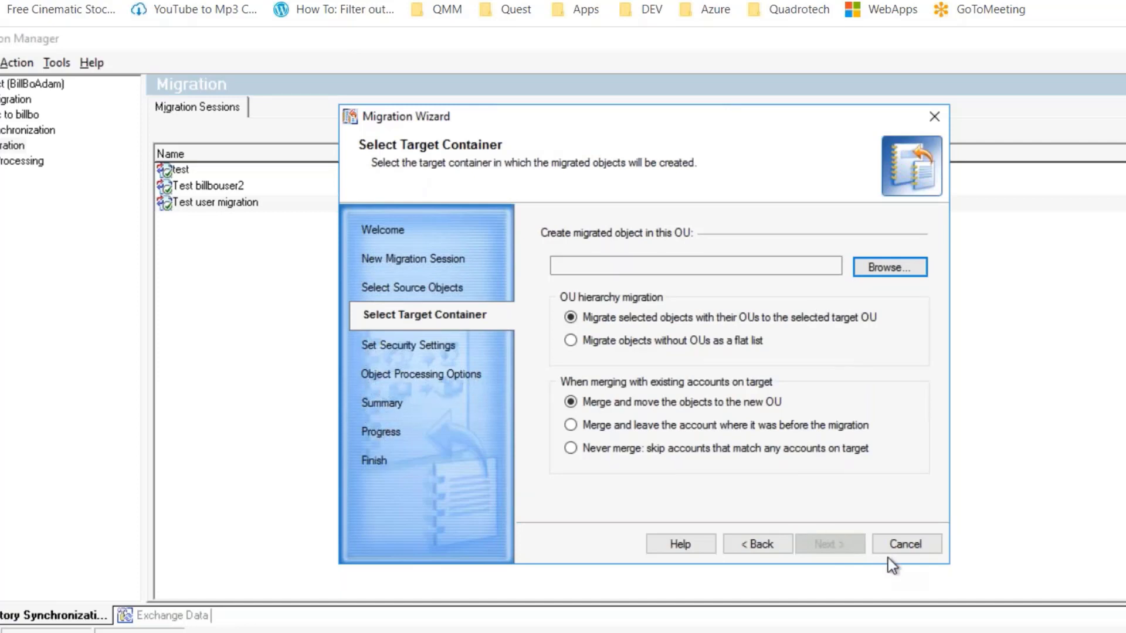
{"action": "left_click", "coordinate": [903, 547]}
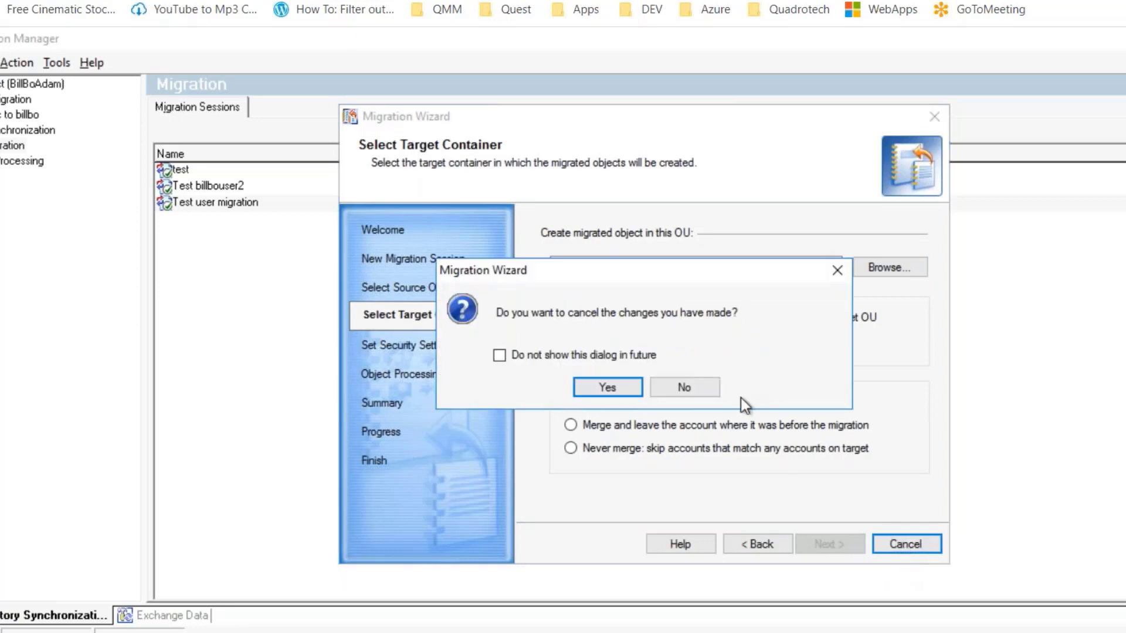
{"action": "left_click", "coordinate": [606, 389]}
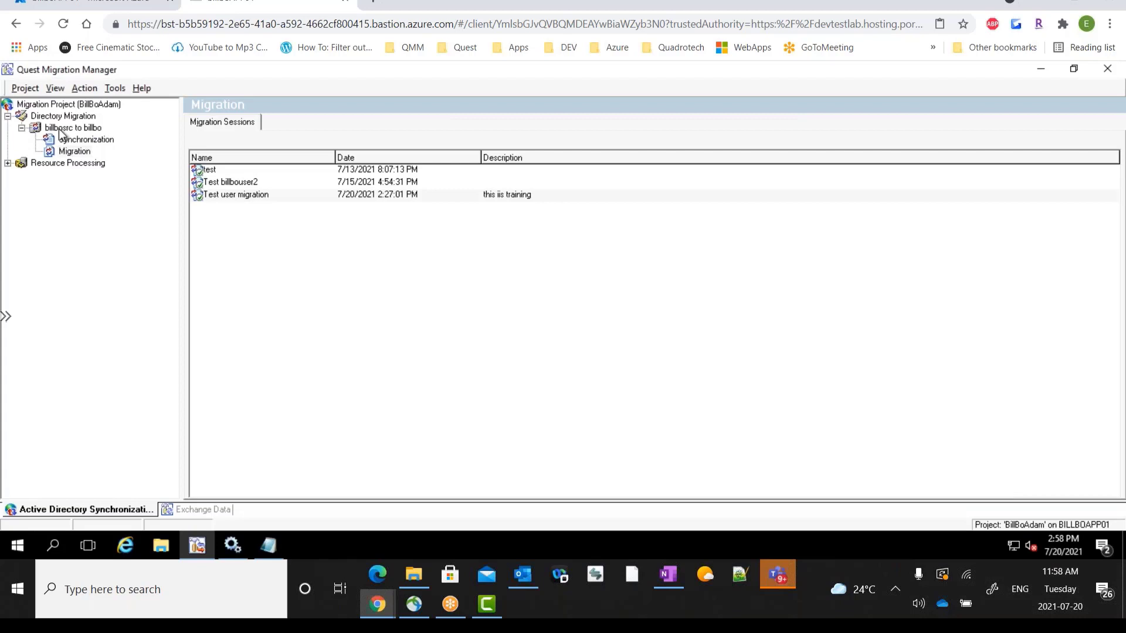
- Open the properties of the billbosrc to billbo domain pair and review its source domain, target domain and skipped object categories
{"action": "left_click", "coordinate": [92, 130]}
{"action": "right_click", "coordinate": [92, 129]}
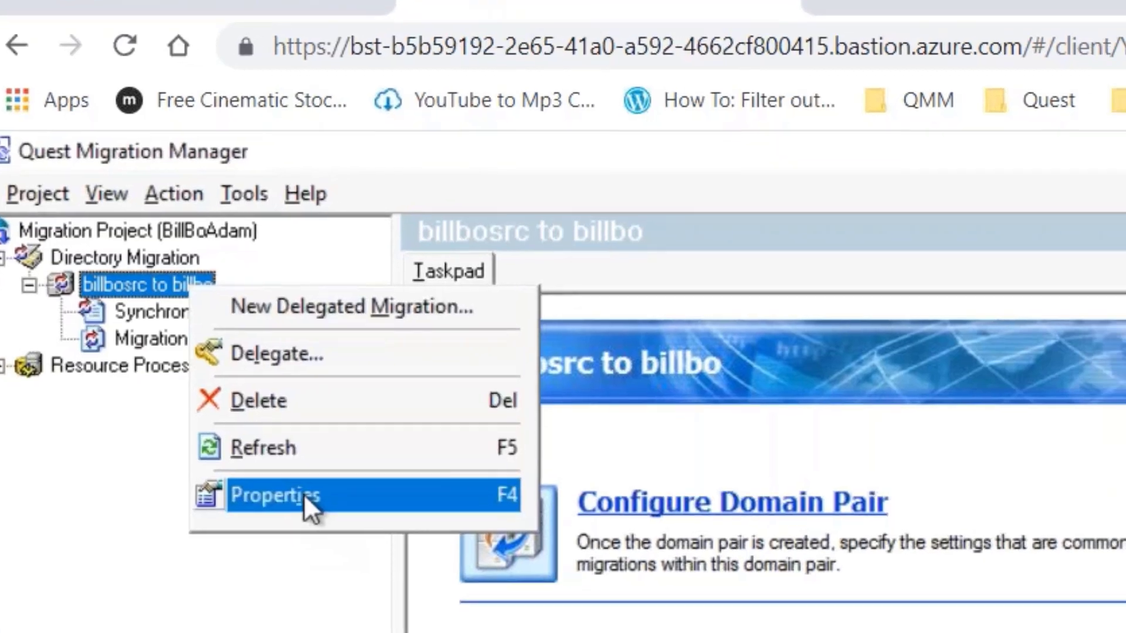
{"action": "left_click", "coordinate": [329, 511]}
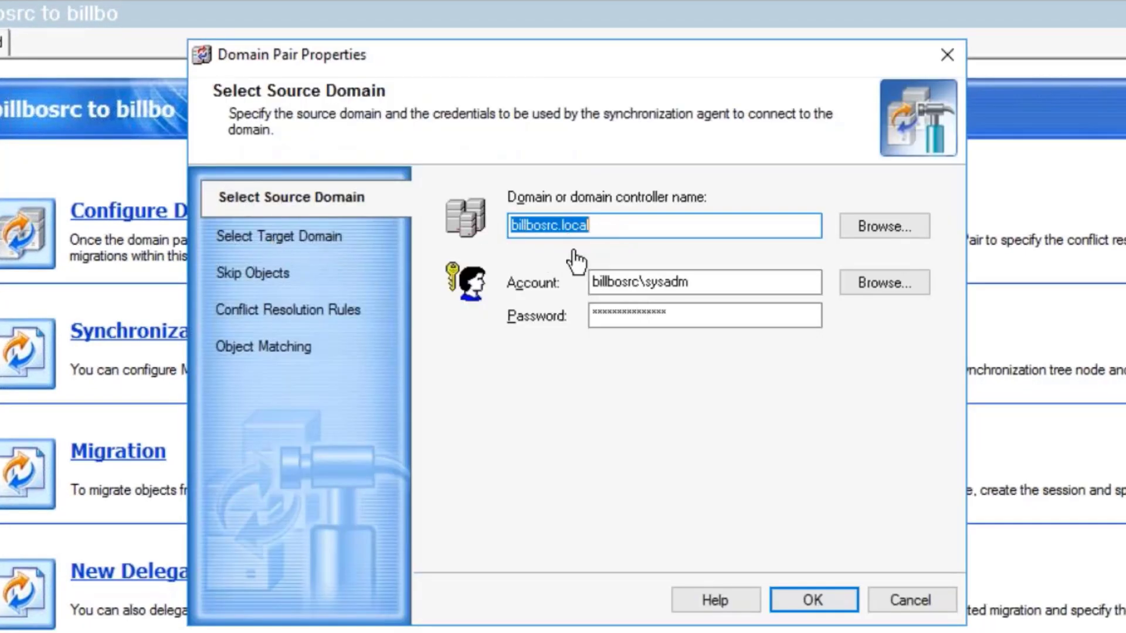
{"action": "left_click", "coordinate": [277, 239]}
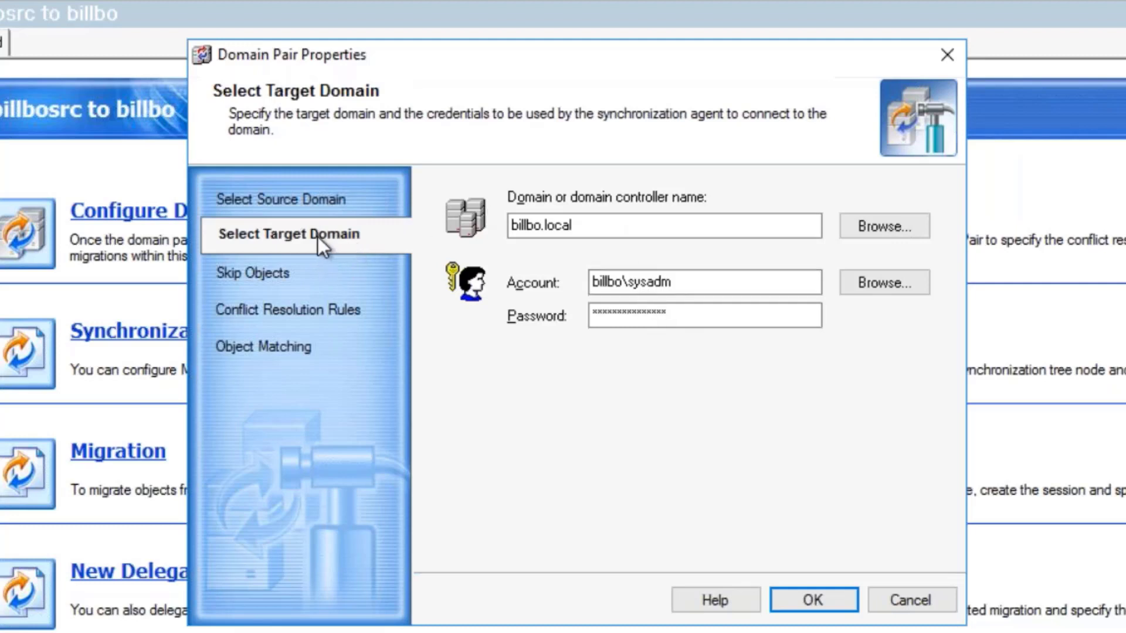
{"action": "left_click", "coordinate": [259, 275]}
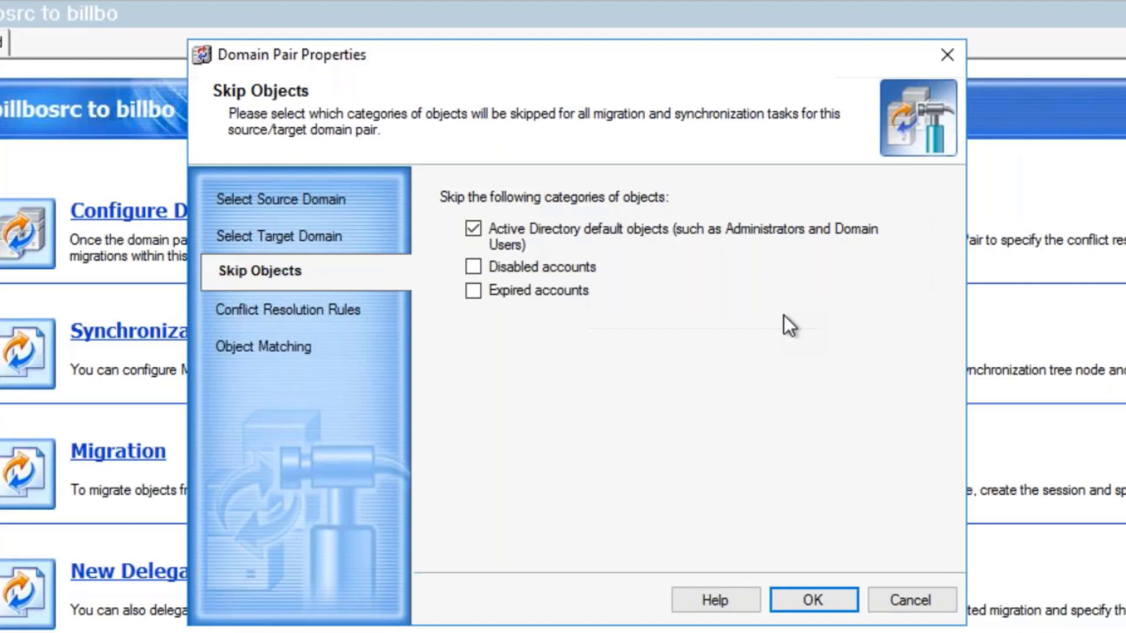
- Examine the attribute, action and scope options of a new conflict resolution rule, and leave without adding the rule
{"action": "left_click", "coordinate": [272, 316]}
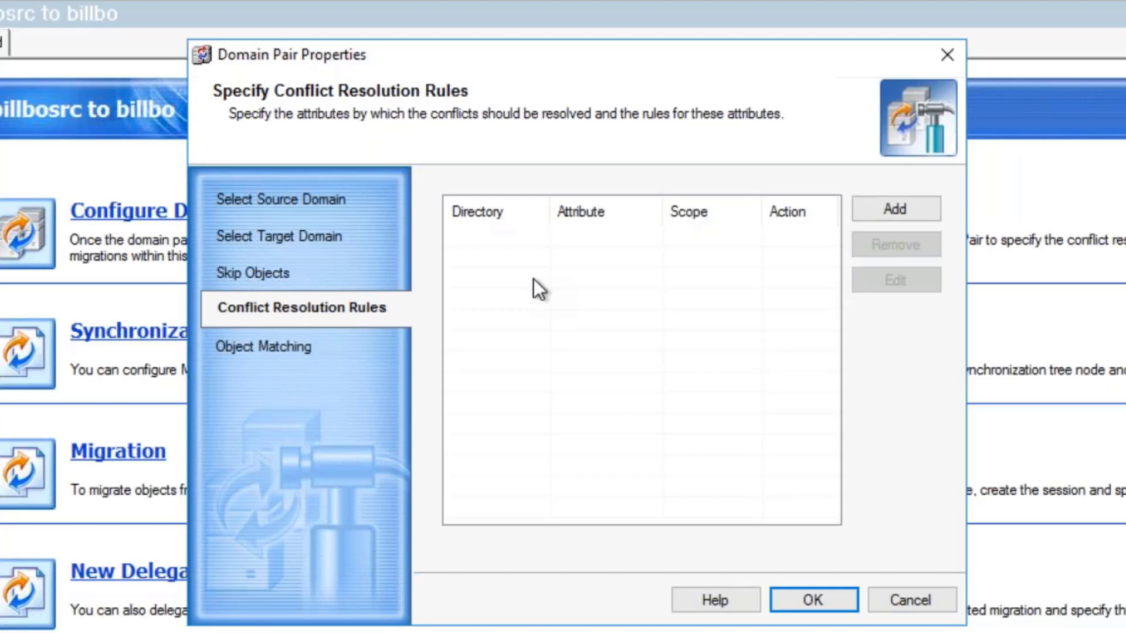
{"action": "left_click", "coordinate": [909, 216]}
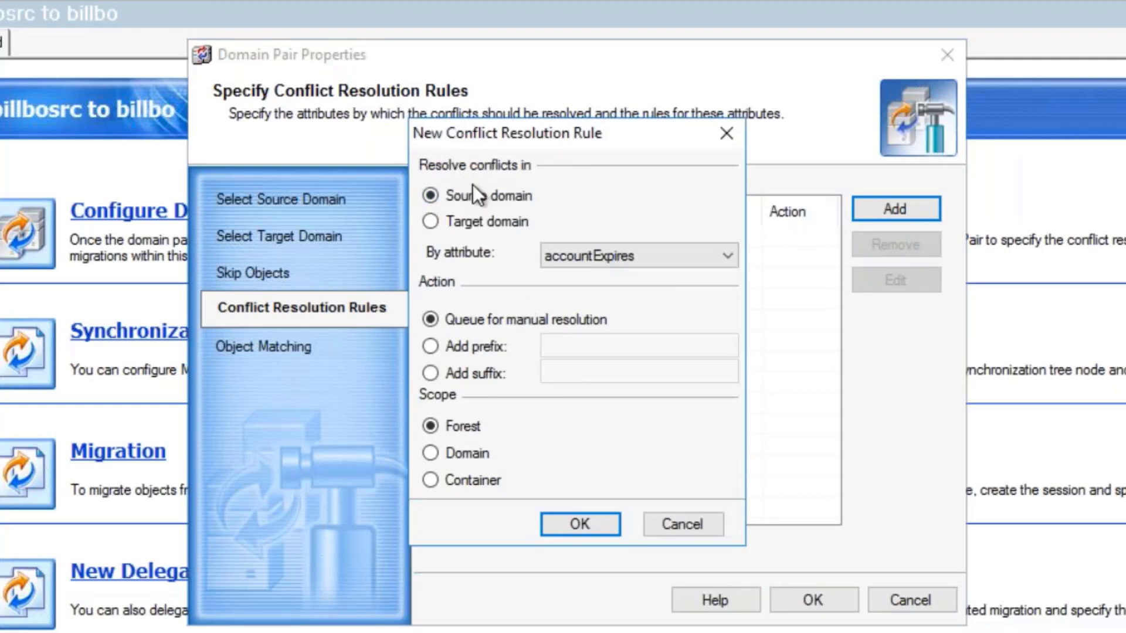
{"action": "left_click", "coordinate": [621, 257]}
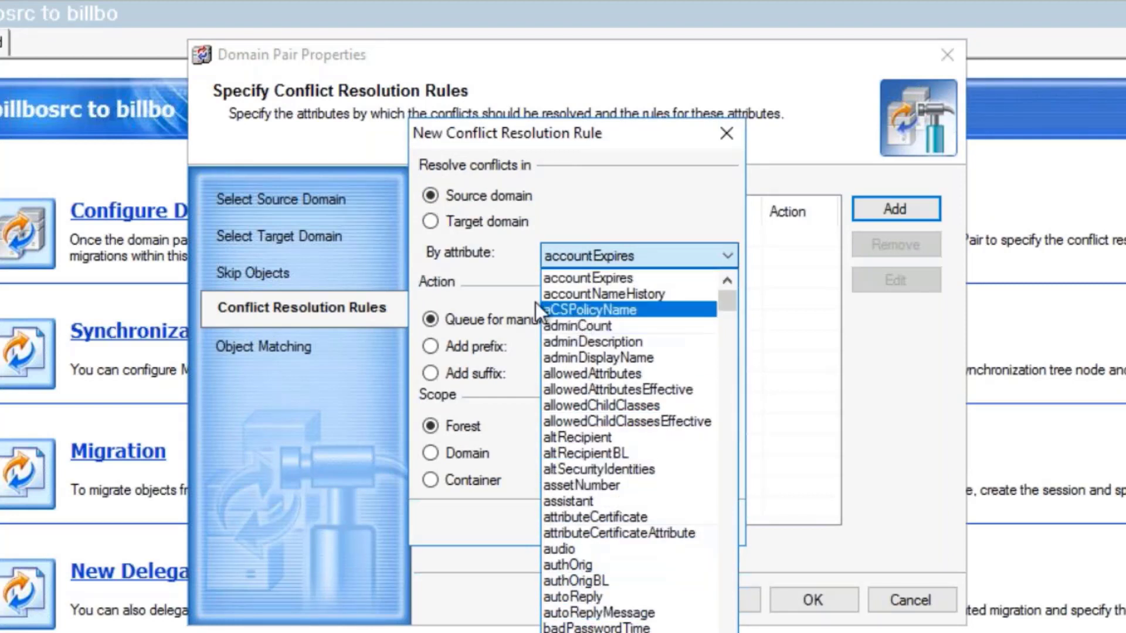
{"action": "left_click", "coordinate": [494, 270]}
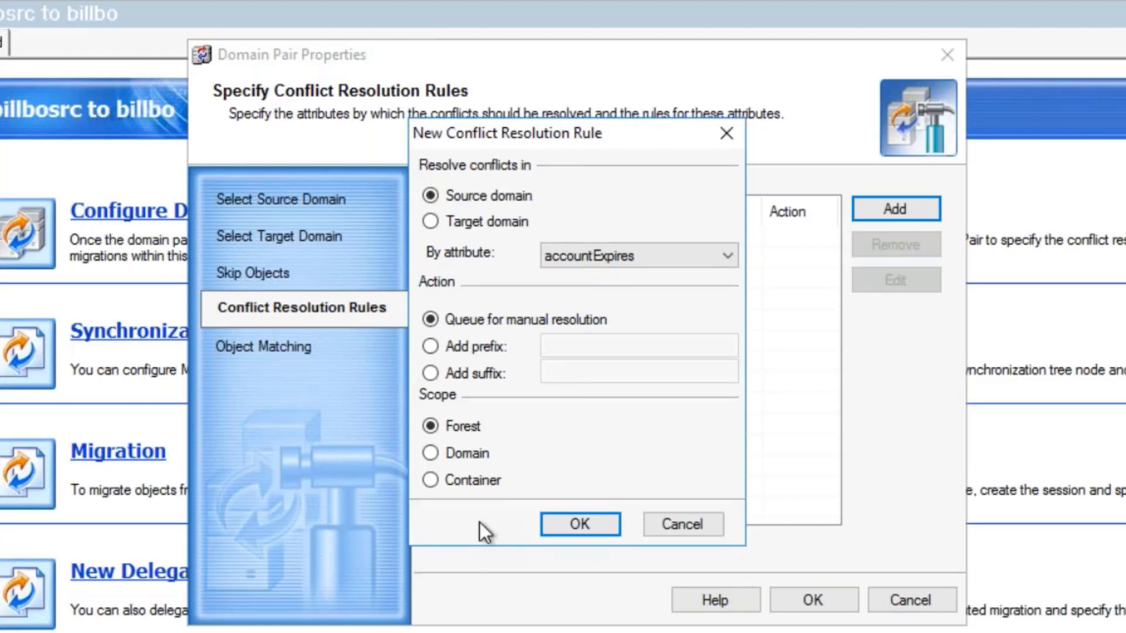
{"action": "left_click", "coordinate": [675, 518]}
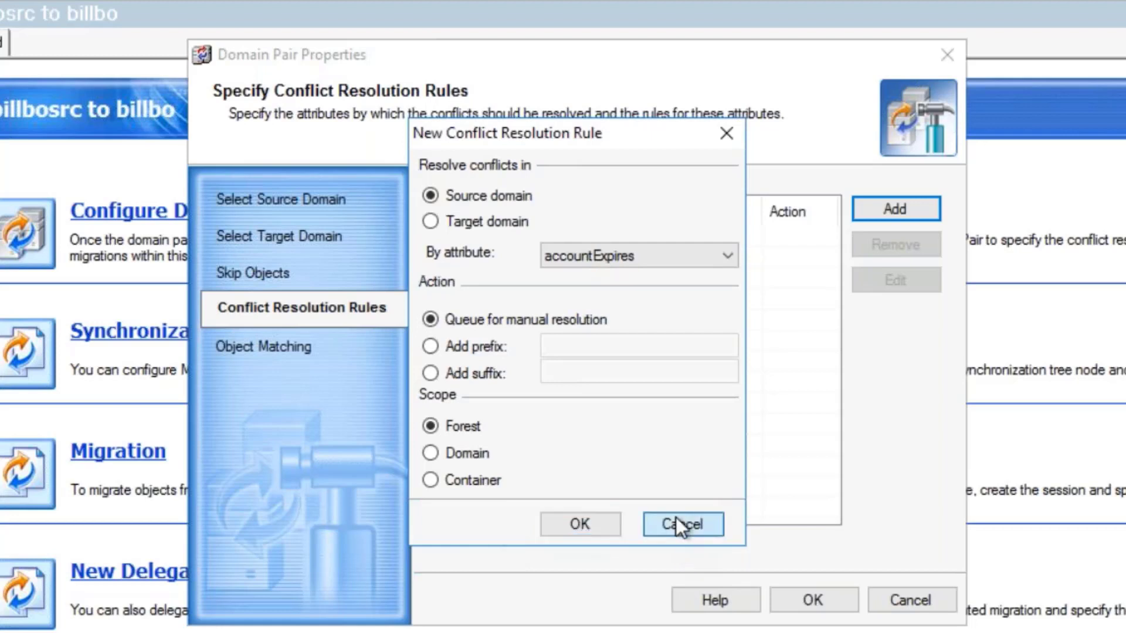
- Review the domain pair's object matching attributes, rechecking the skipped object categories and conflict resolution rules
{"action": "left_click", "coordinate": [305, 352]}
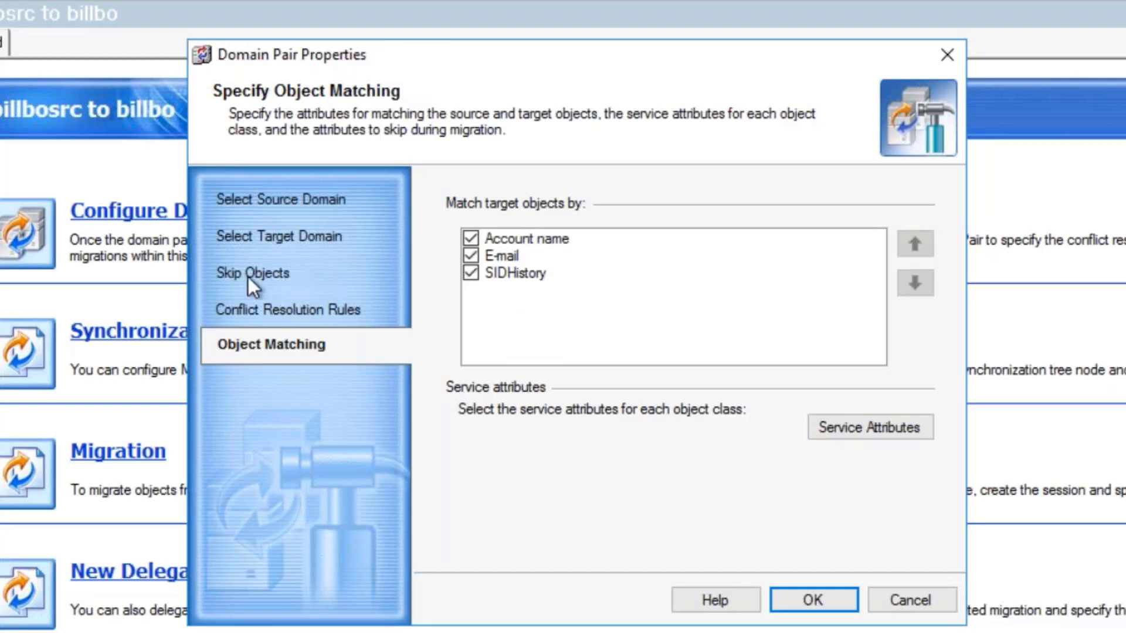
{"action": "left_click", "coordinate": [274, 277]}
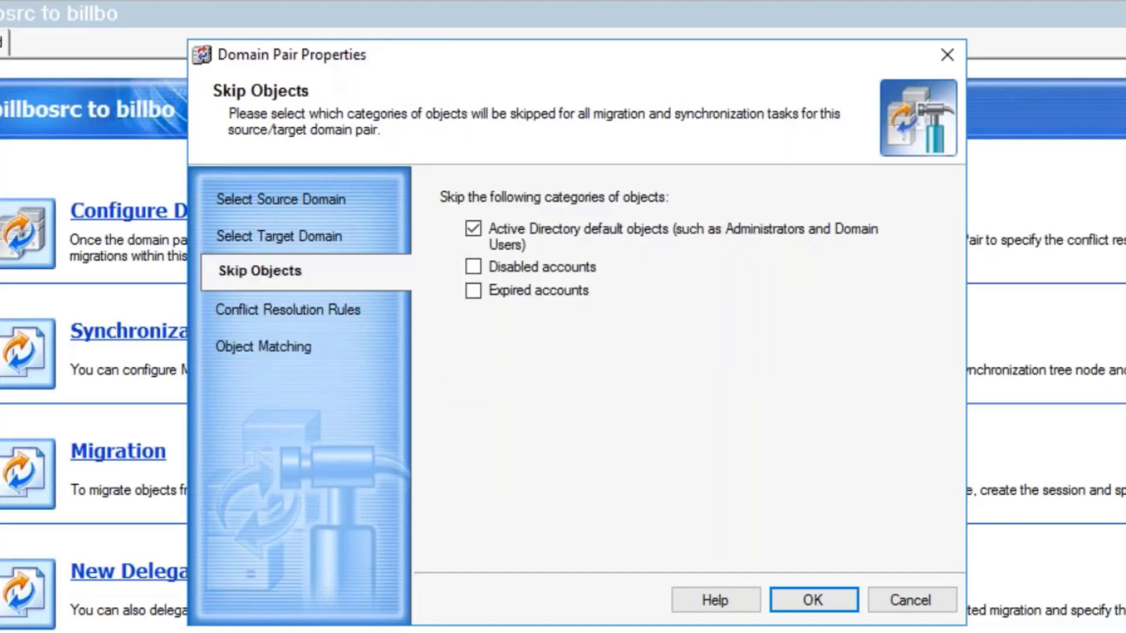
{"action": "left_click", "coordinate": [287, 310]}
{"action": "left_click", "coordinate": [294, 347]}
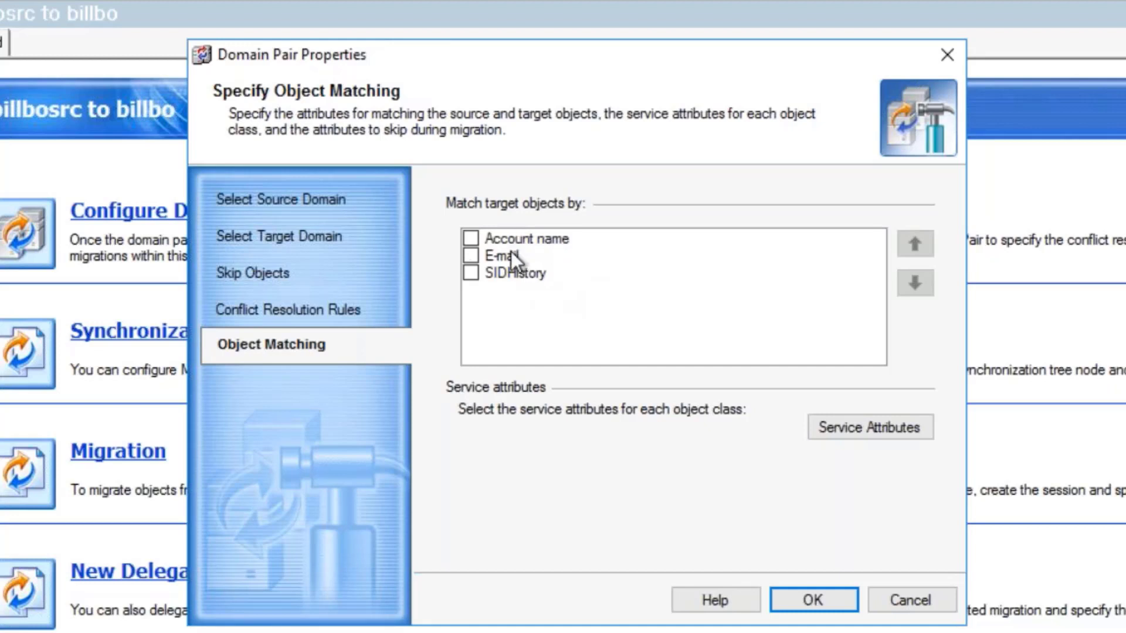
- Enable object matching by Account name, E-mail and SIDHistory, and move Account name below E-mail in the matching order
{"action": "left_click", "coordinate": [468, 275]}
{"action": "left_click", "coordinate": [507, 241]}
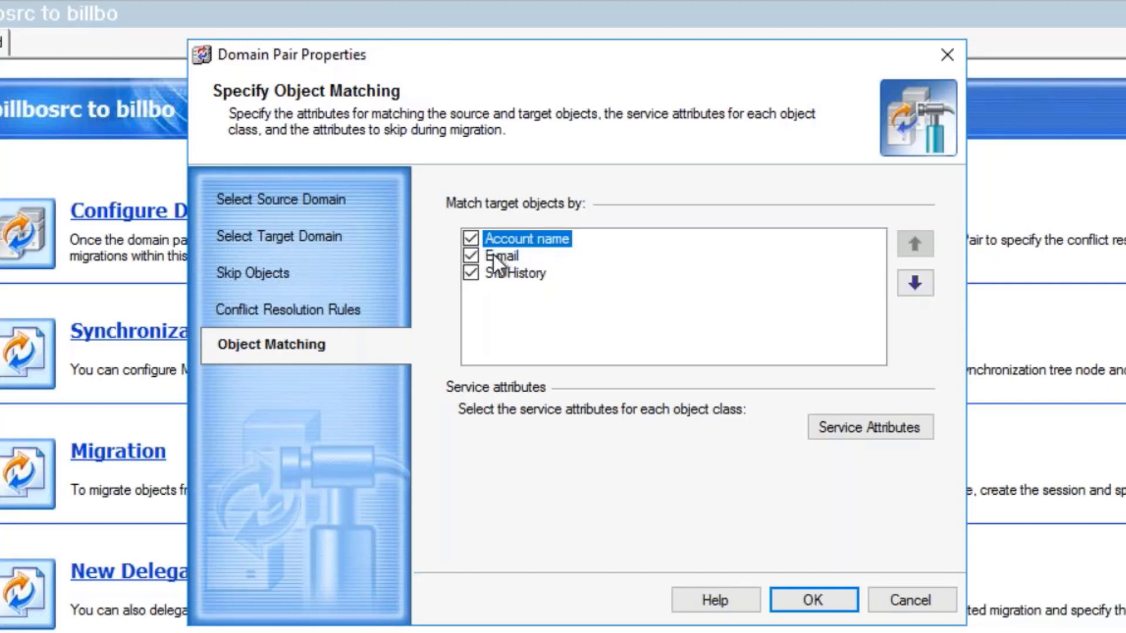
{"action": "left_click", "coordinate": [914, 283]}
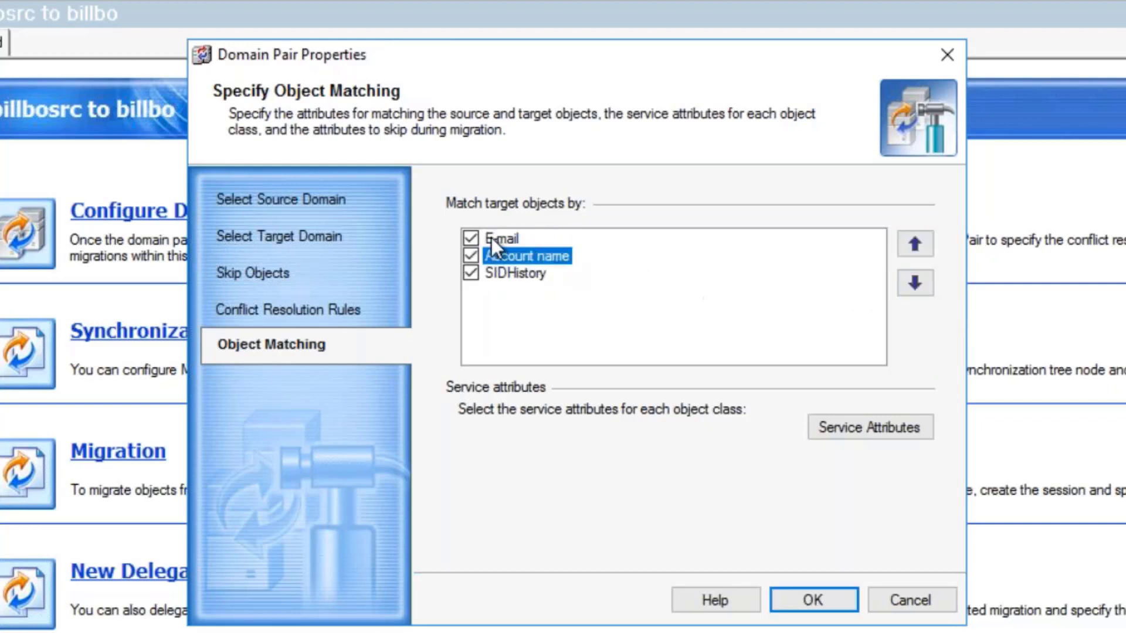
- Move Account name back above E-mail in the object matching order
{"action": "left_click", "coordinate": [509, 323]}
{"action": "left_click", "coordinate": [518, 259]}
{"action": "left_click", "coordinate": [916, 249]}
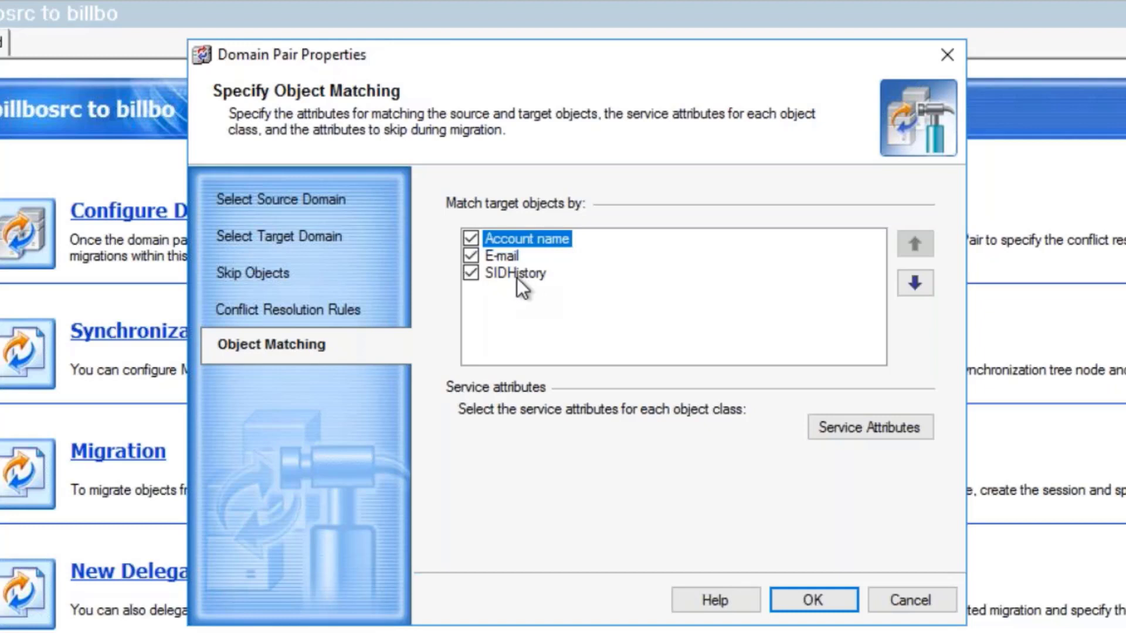
{"action": "left_click", "coordinate": [470, 274]}
- Review the target service attributes for the user object class, and close the domain pair properties, discarding the changes
{"action": "left_click", "coordinate": [836, 428]}
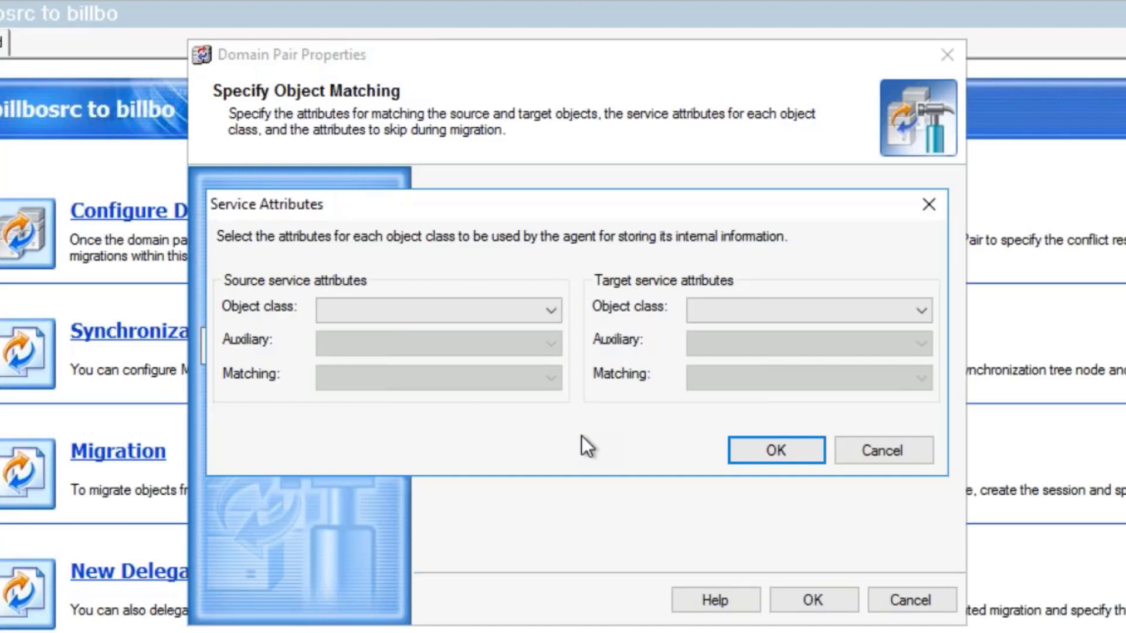
{"action": "left_click", "coordinate": [918, 311]}
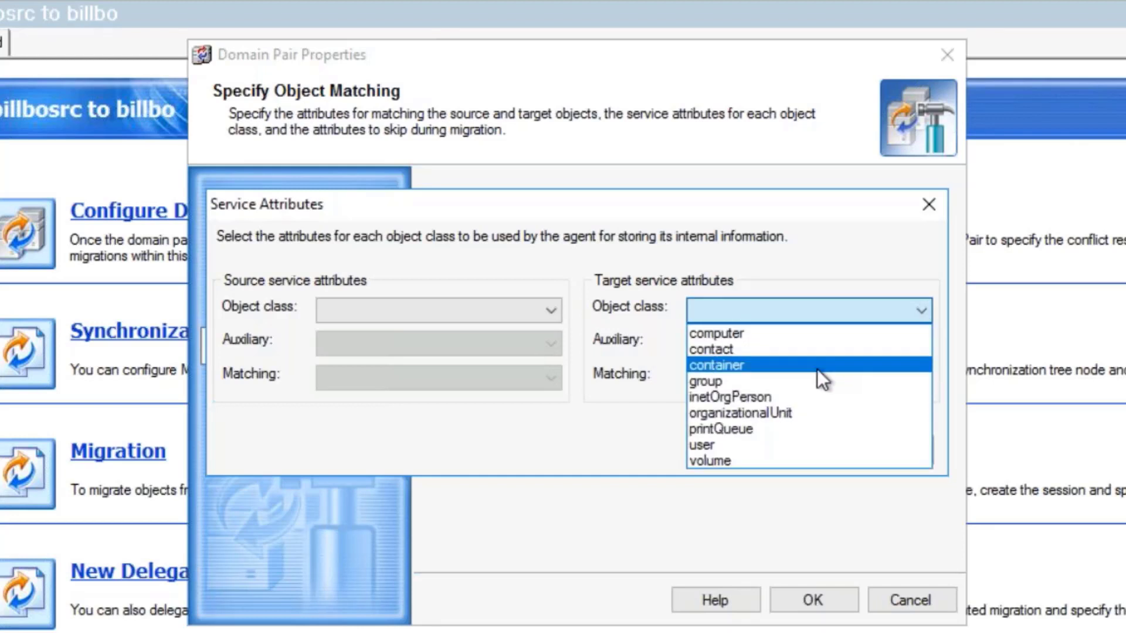
{"action": "left_click", "coordinate": [700, 444]}
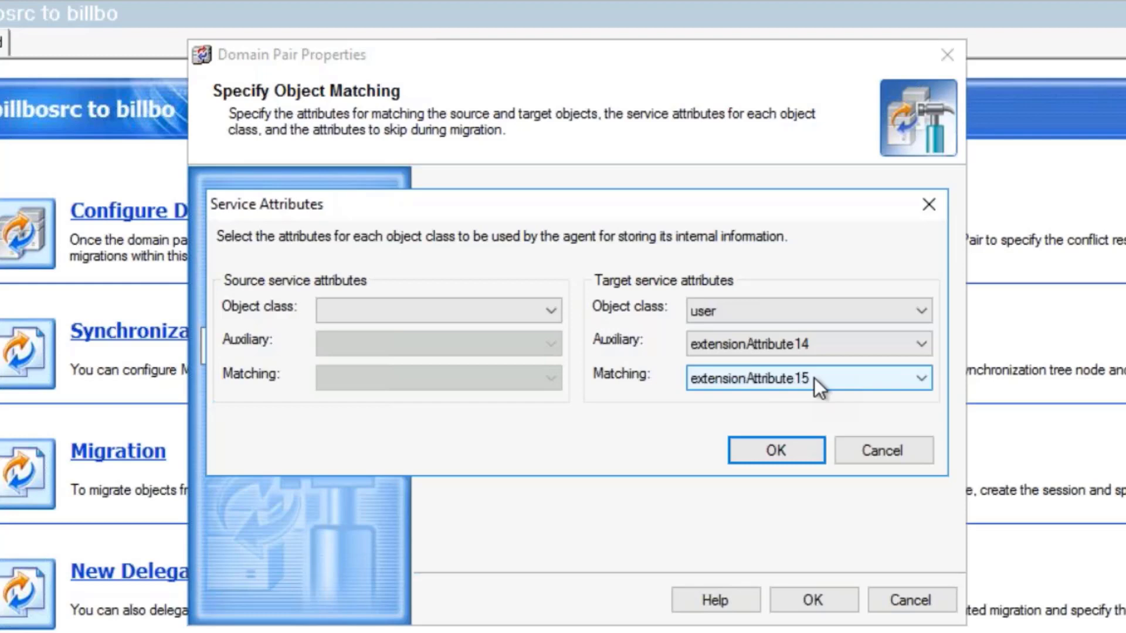
{"action": "left_click", "coordinate": [863, 453]}
{"action": "left_click", "coordinate": [888, 592]}
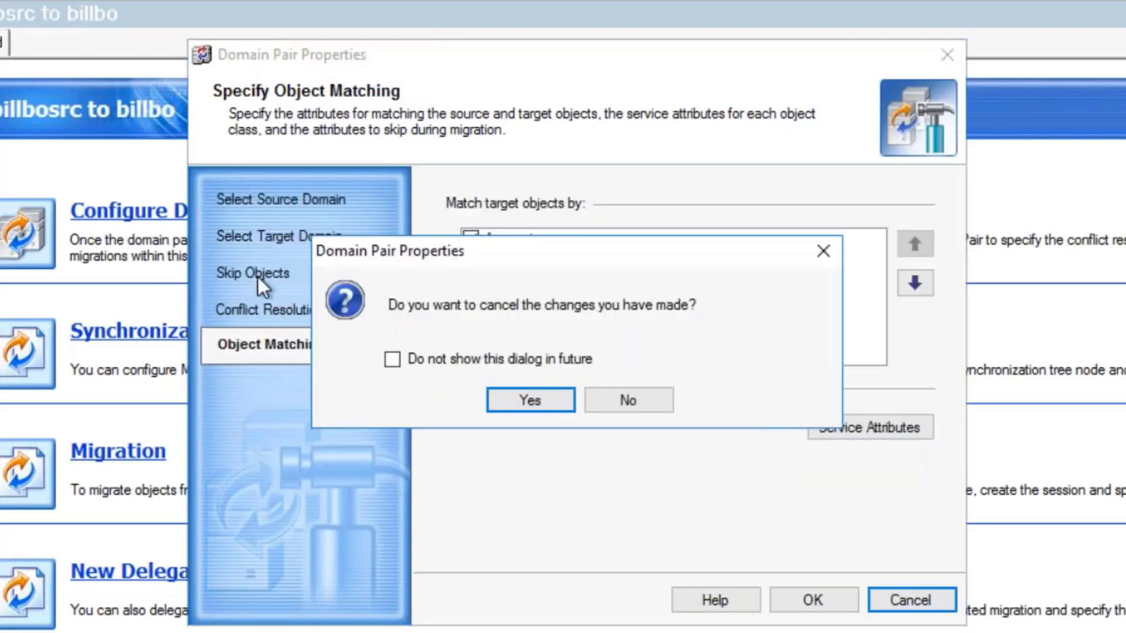
{"action": "left_click", "coordinate": [544, 406]}
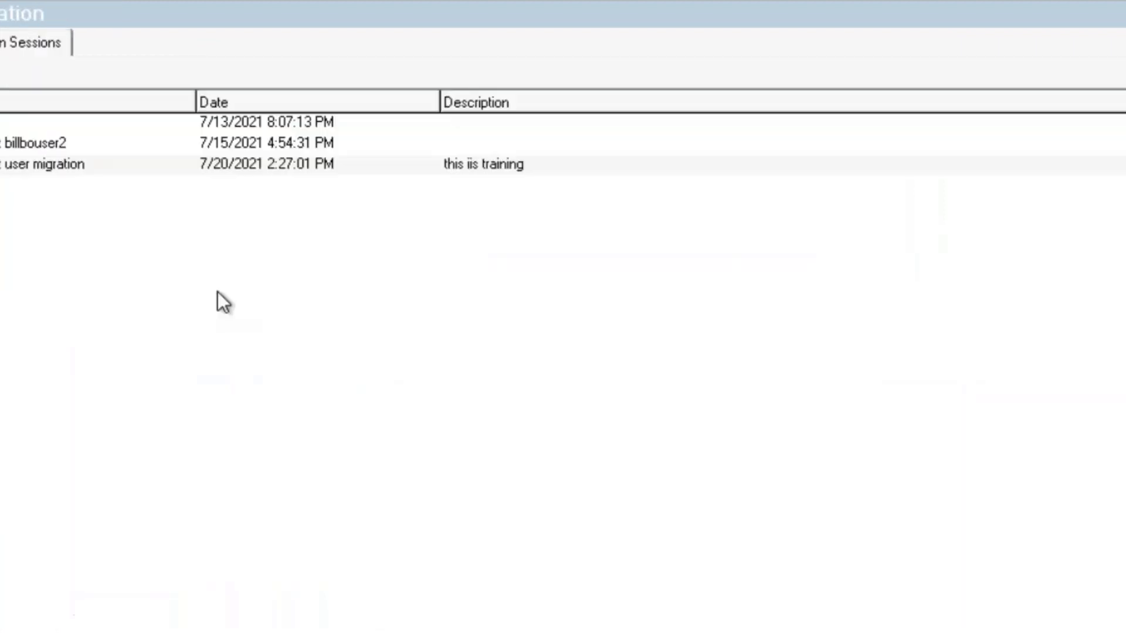
- Roll back only BillboBagons1 from the Test user migration session with the Undo Wizard, leaving Billbo9 out, and finish the wizard
{"action": "right_click", "coordinate": [25, 166]}
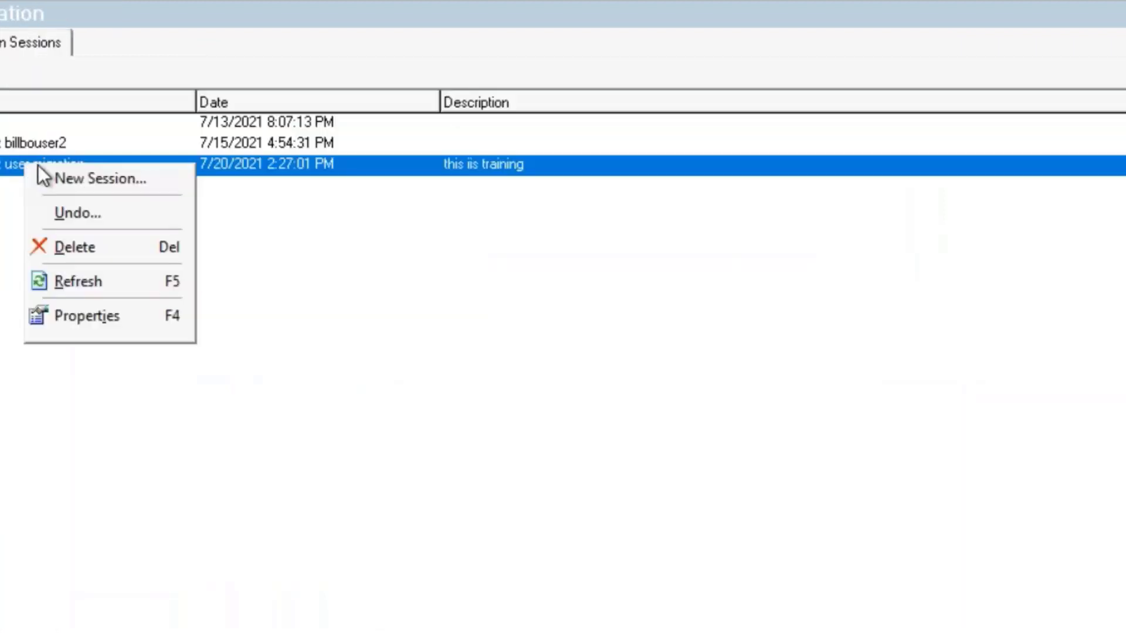
{"action": "left_click", "coordinate": [72, 218]}
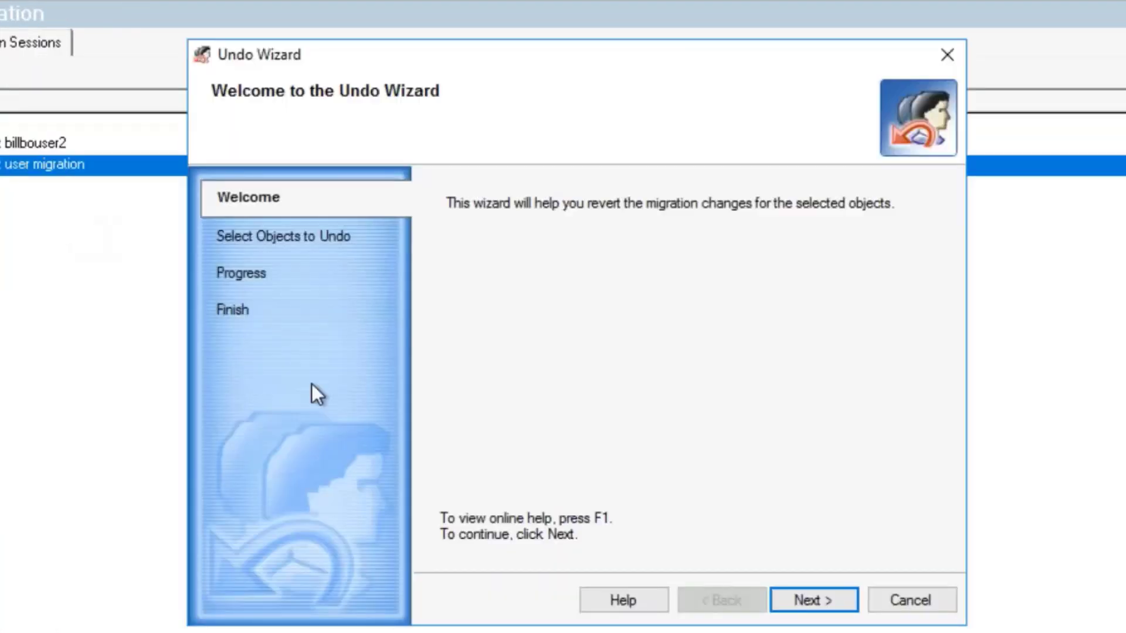
{"action": "left_click", "coordinate": [812, 601]}
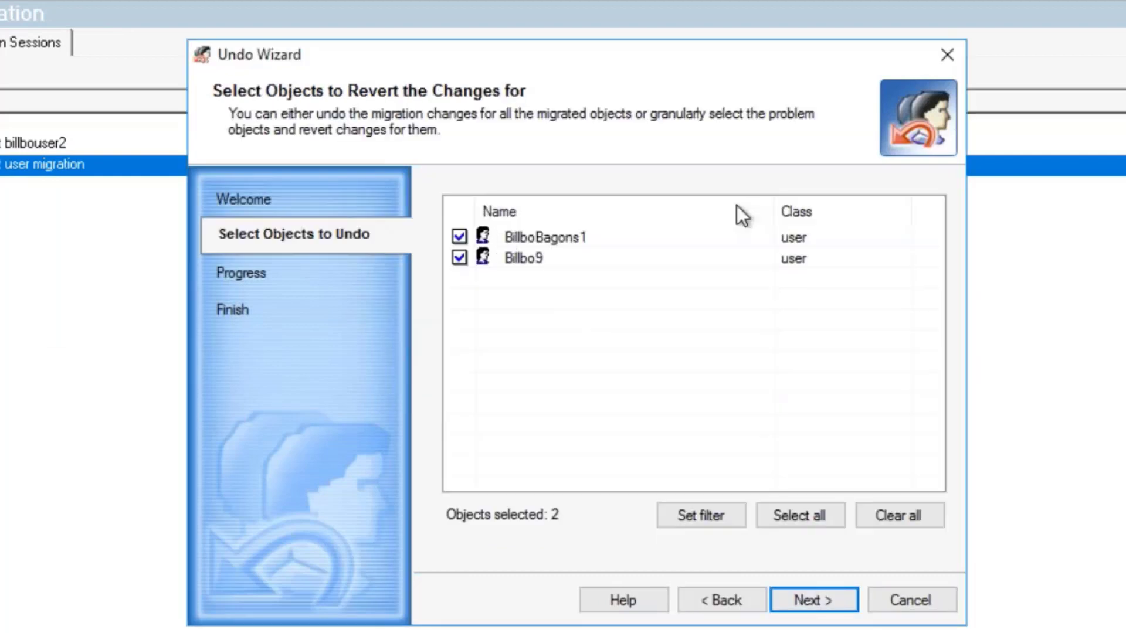
{"action": "left_click", "coordinate": [458, 259]}
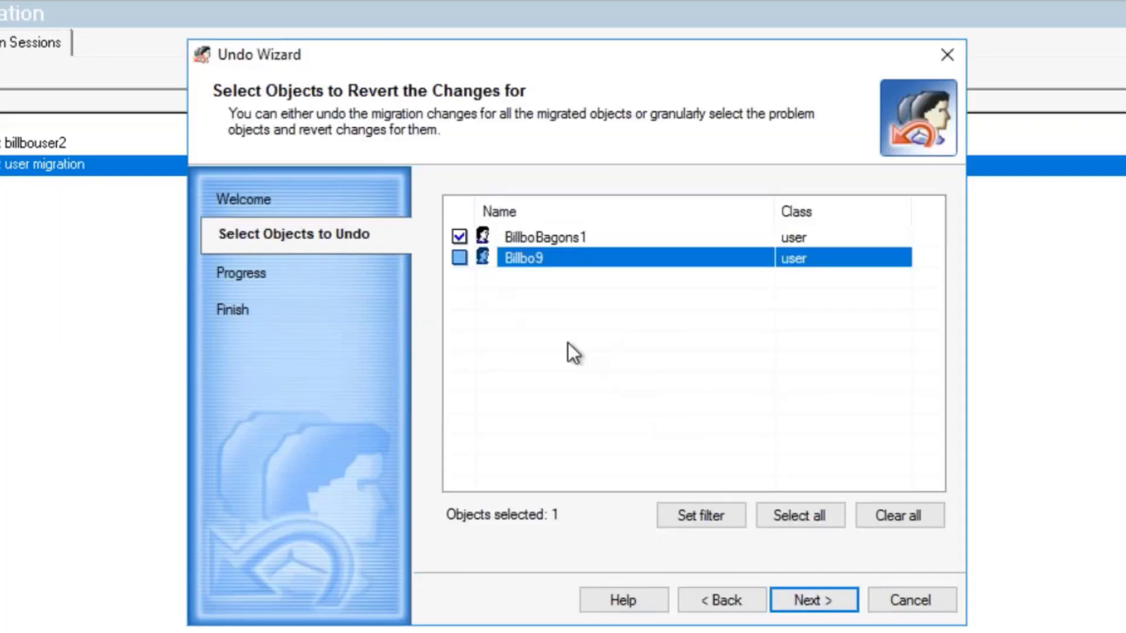
{"action": "left_click", "coordinate": [809, 602]}
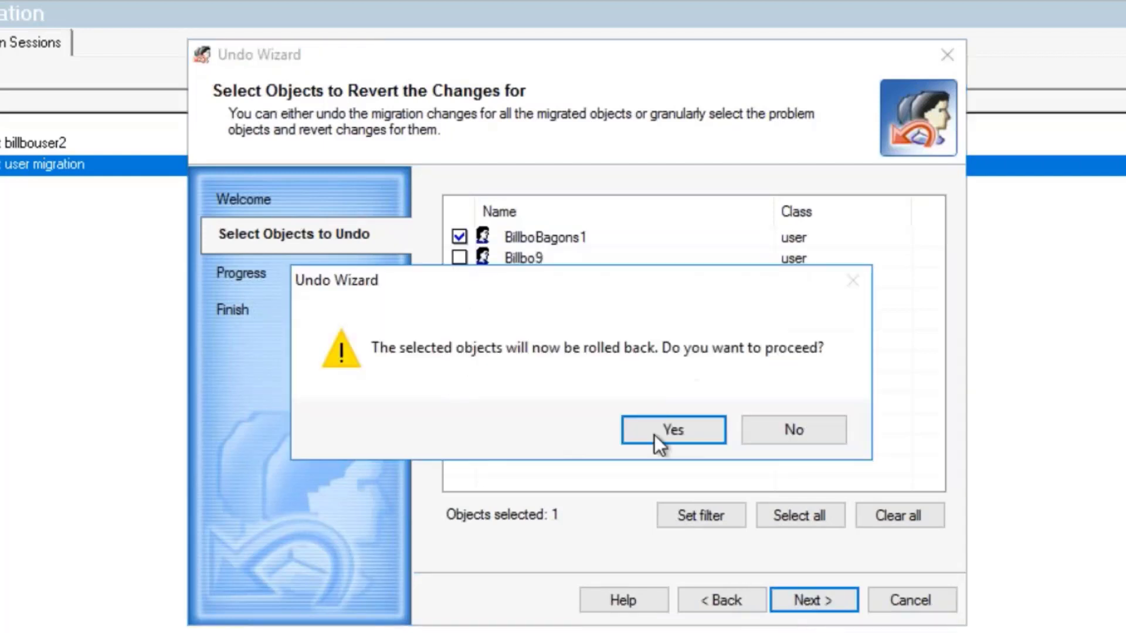
{"action": "left_click", "coordinate": [654, 438]}
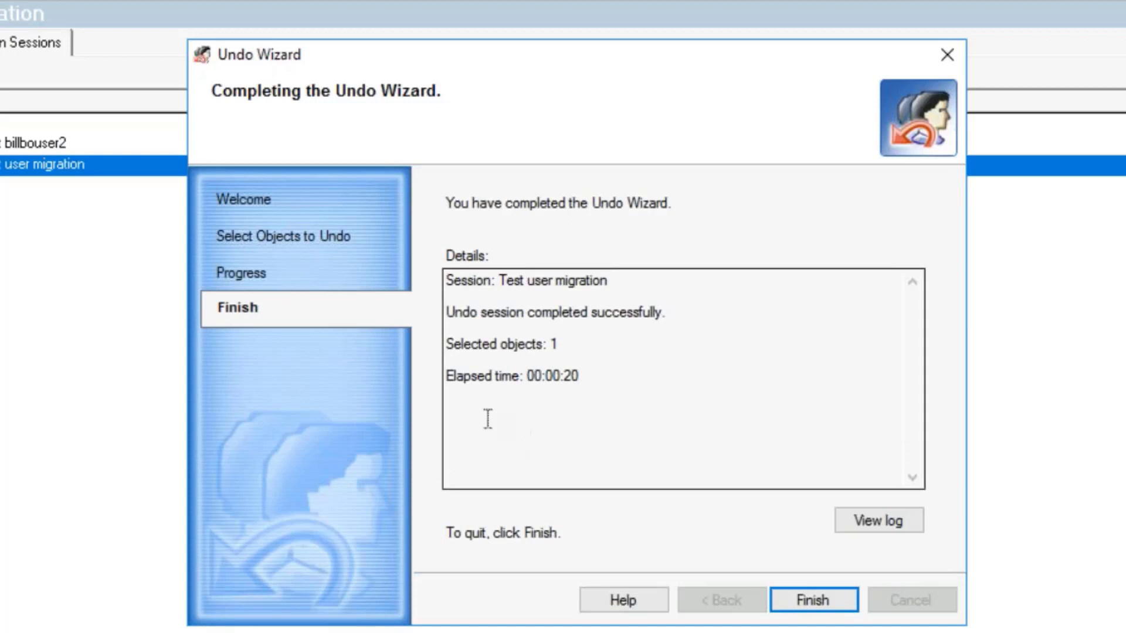
{"action": "left_click", "coordinate": [568, 395]}
{"action": "left_click_drag", "start_coordinate": [570, 339], "coordinate": [653, 327]}
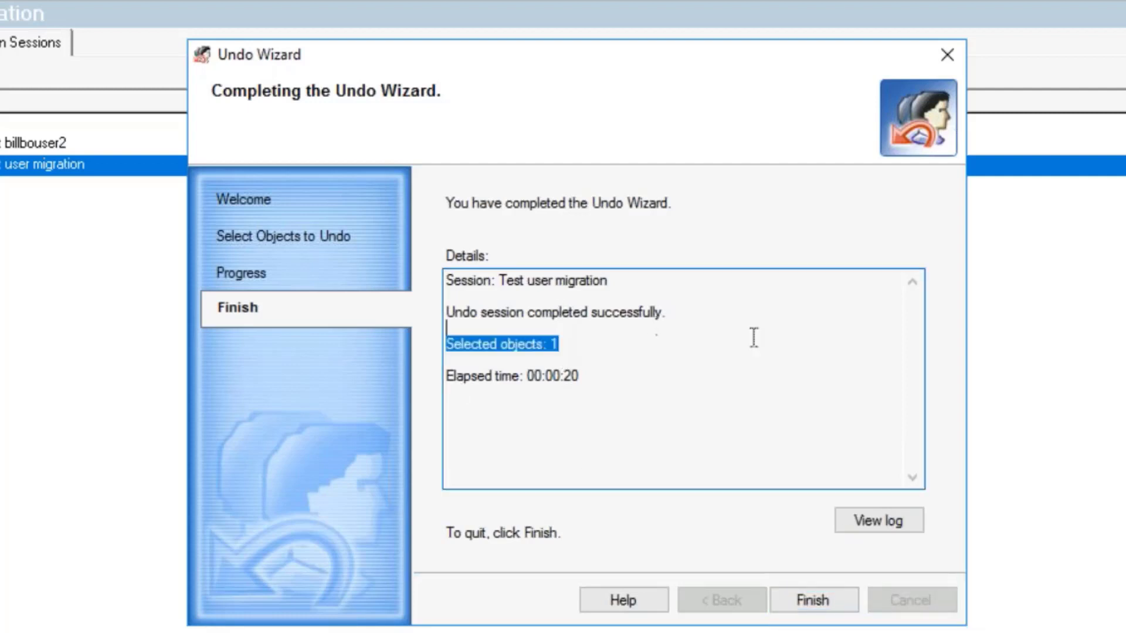
{"action": "left_click", "coordinate": [811, 600]}
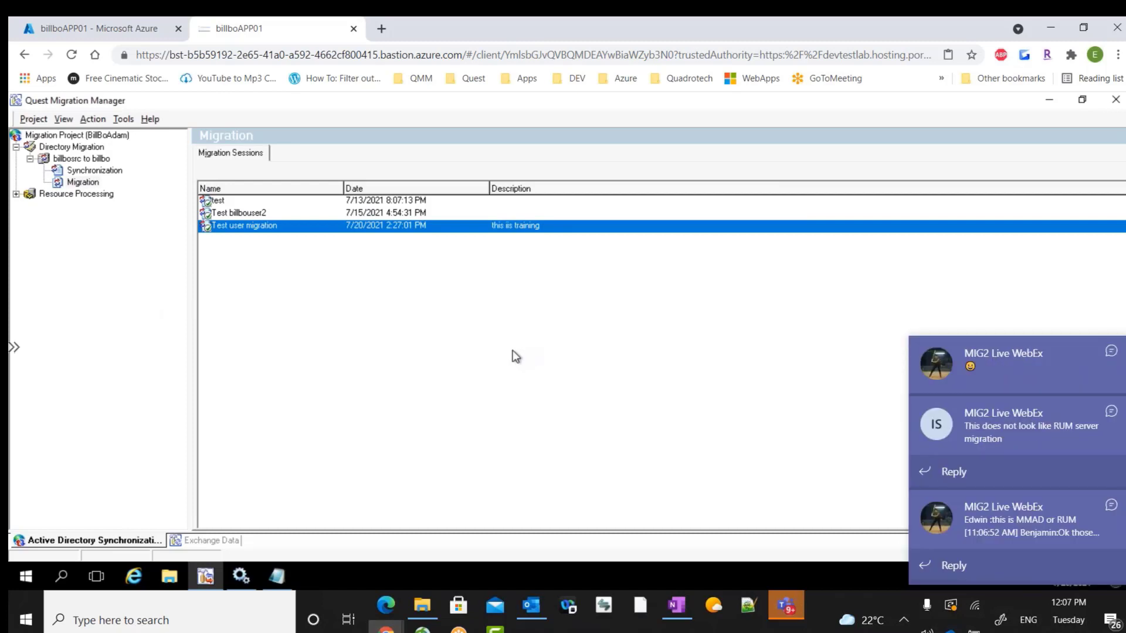
- Reopen the billbosrc to billbo domain pair's object matching and recheck the user class's target service attributes, leaving them without saving
{"action": "right_click", "coordinate": [90, 161]}
{"action": "left_click", "coordinate": [136, 249]}
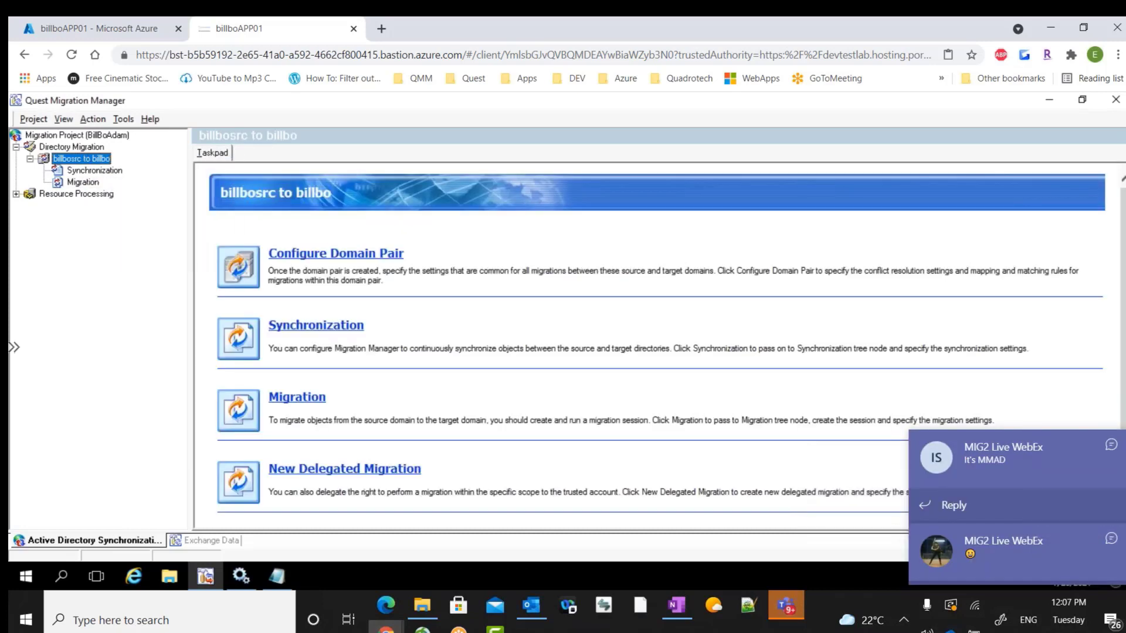
{"action": "left_click", "coordinate": [419, 337]}
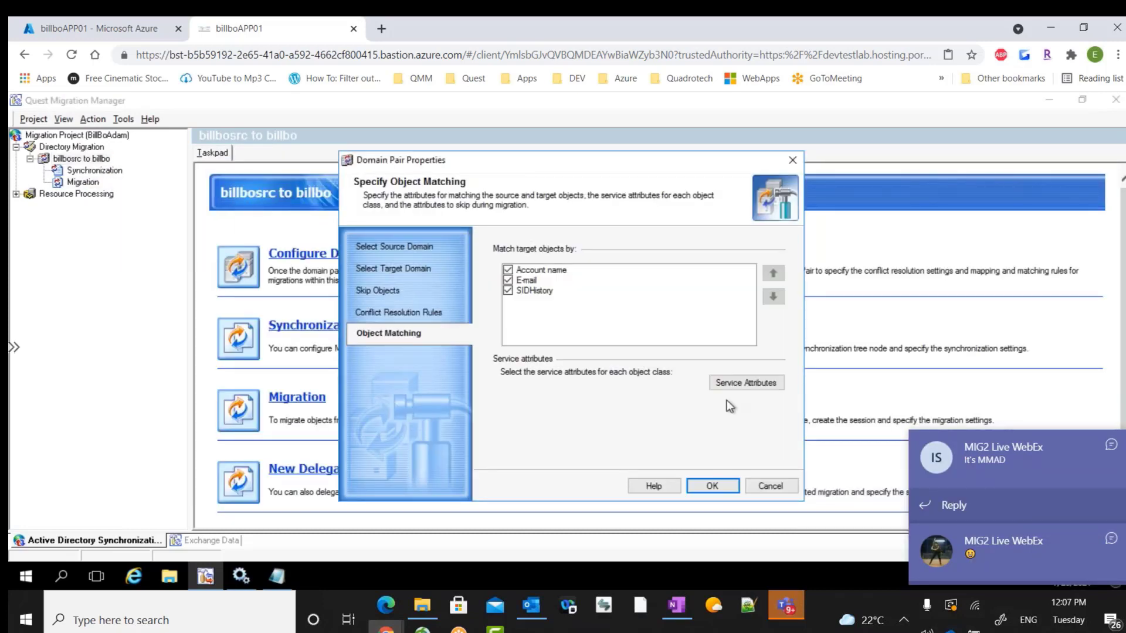
{"action": "left_click", "coordinate": [739, 382]}
{"action": "left_click", "coordinate": [776, 312]}
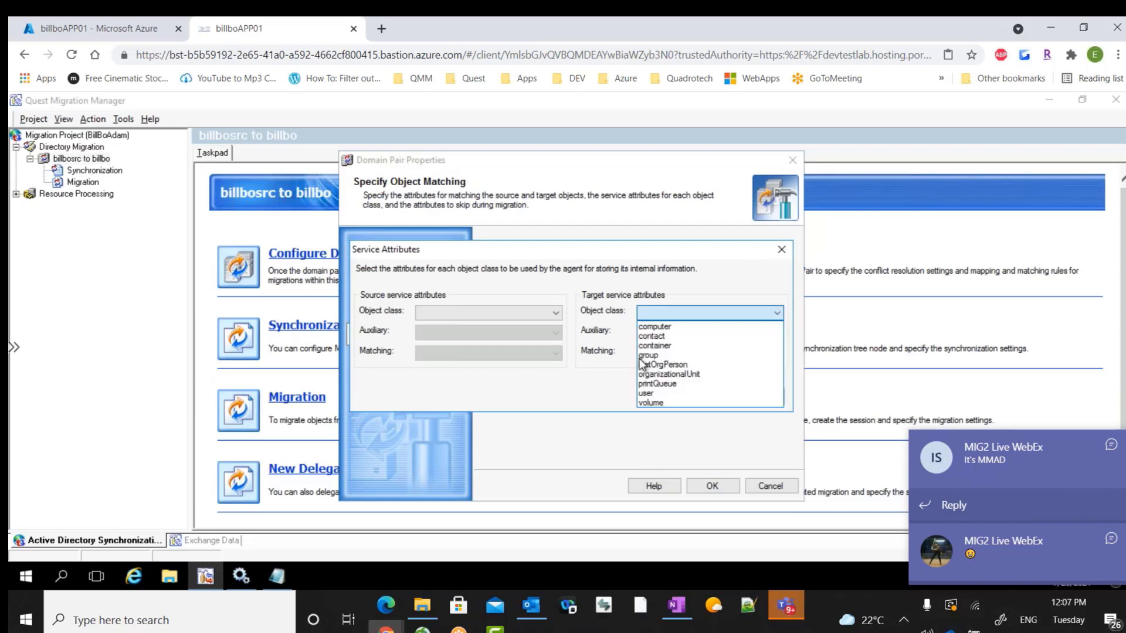
{"action": "left_click", "coordinate": [653, 392]}
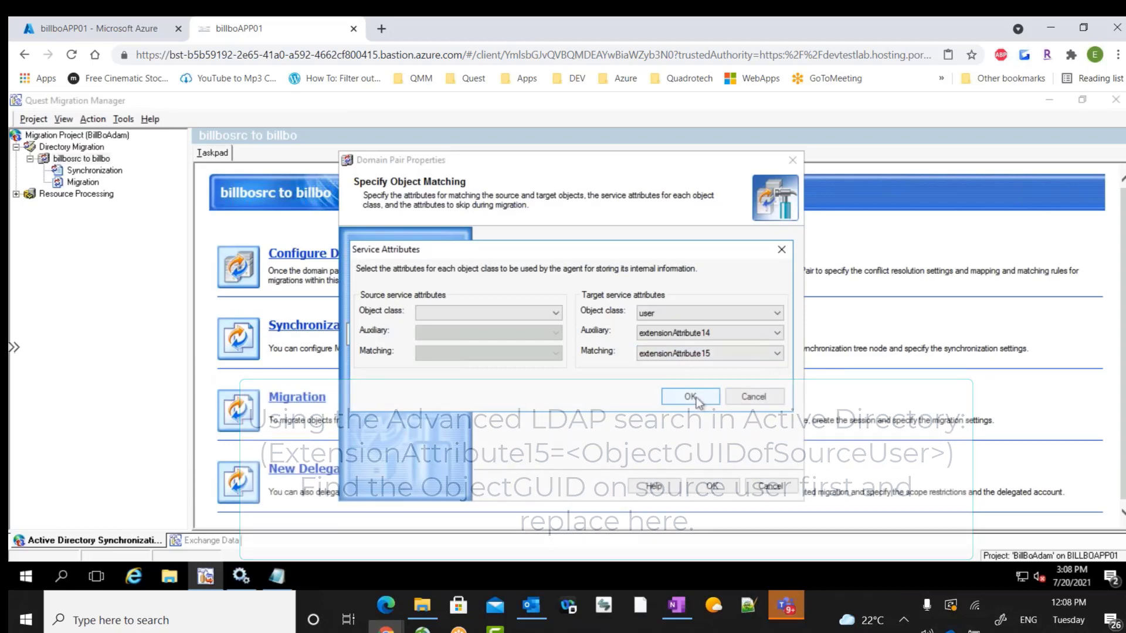
{"action": "left_click", "coordinate": [754, 399]}
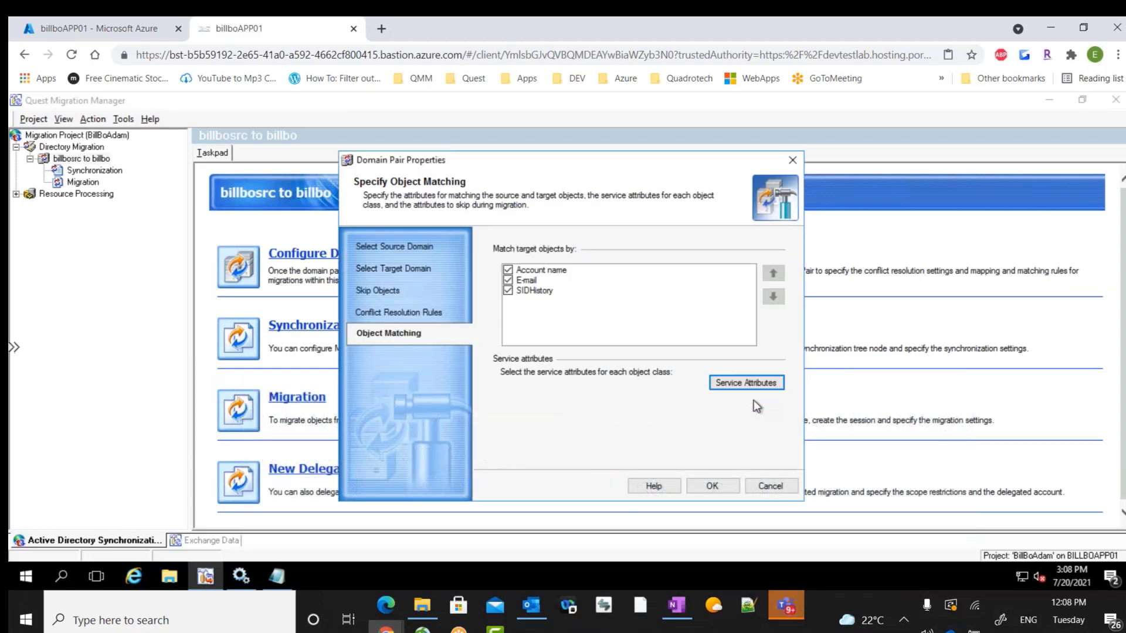